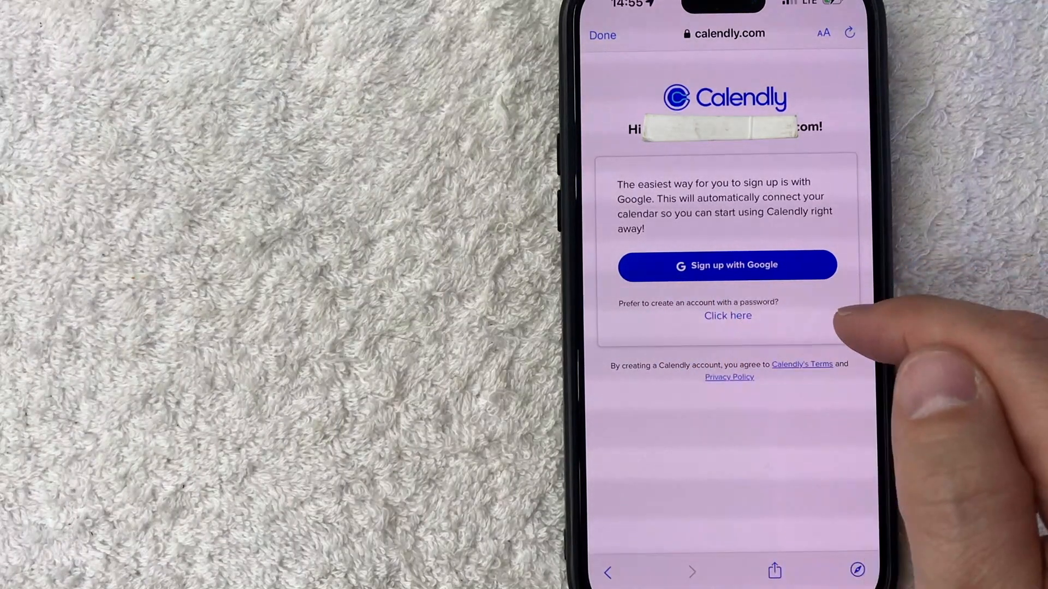
- Choose to create the account with a password and select On my own as the planned way of using Calendly
click(728, 316)
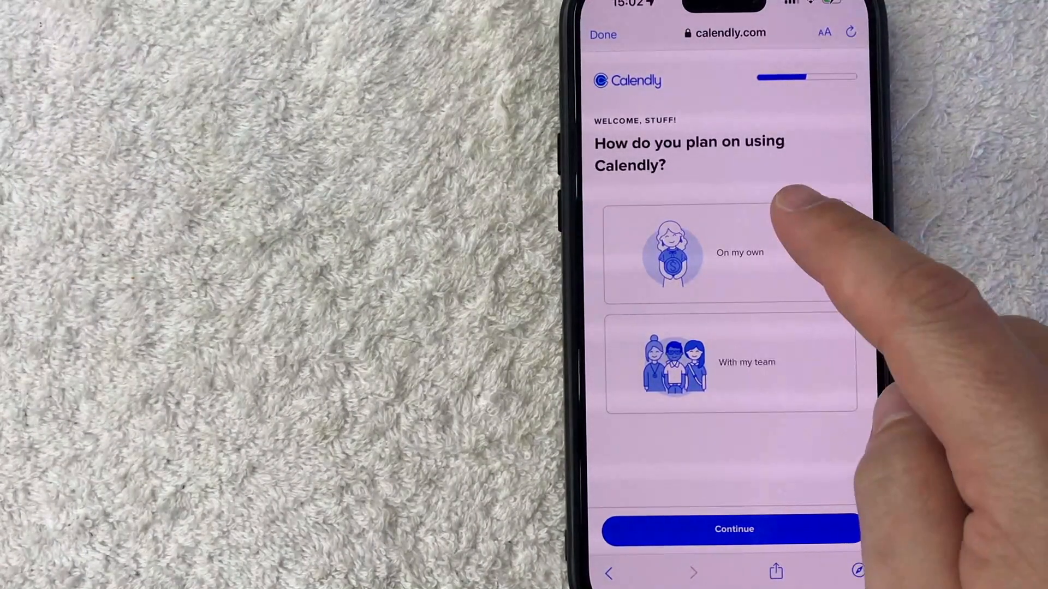
click(775, 229)
click(816, 528)
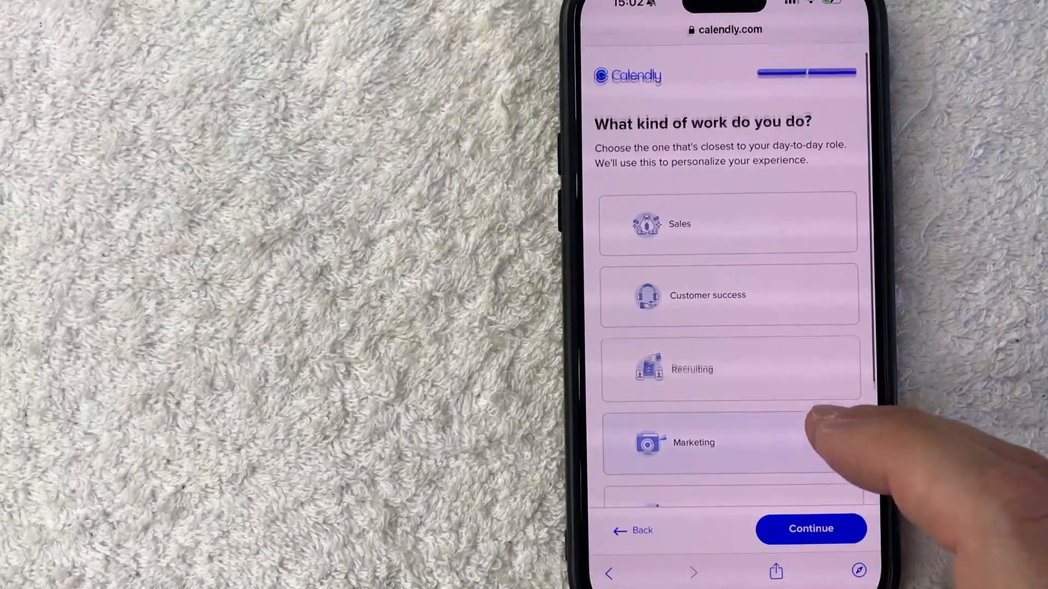
- Select Marketing as the kind of work and finish the onboarding questions
scroll(813, 418, down, 3)
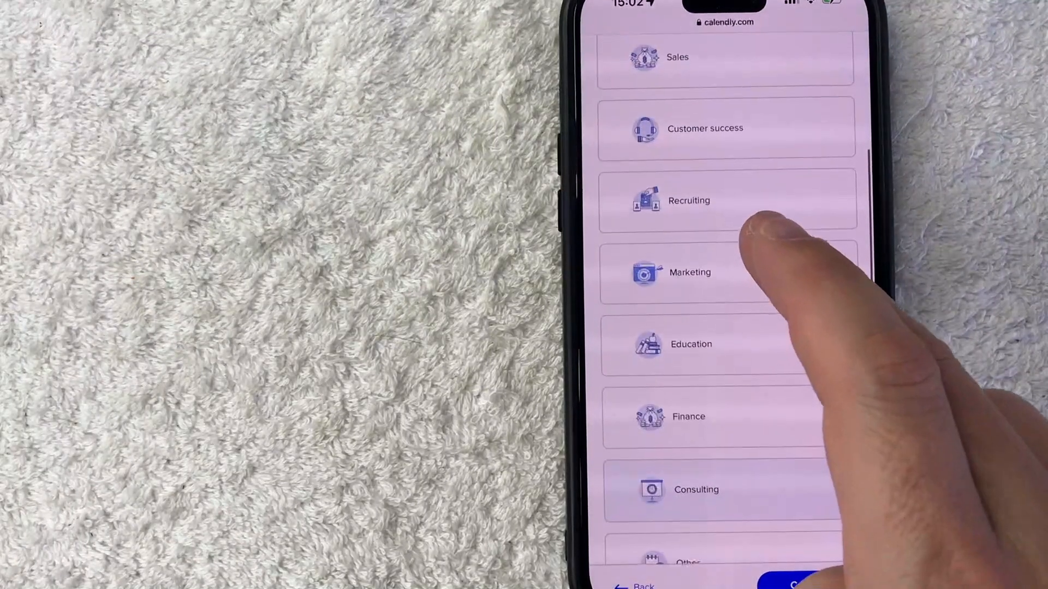
click(764, 270)
scroll(818, 421, down, 2)
click(808, 545)
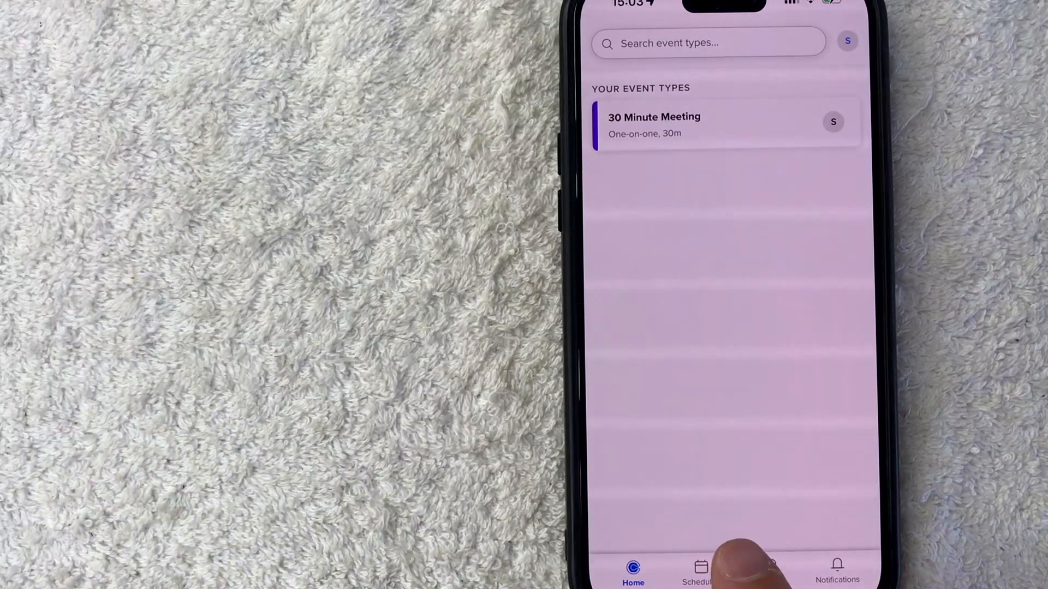
- Look through the scheduled events and one-off meeting sections of the Calendly mobile app
click(701, 572)
click(731, 414)
click(770, 570)
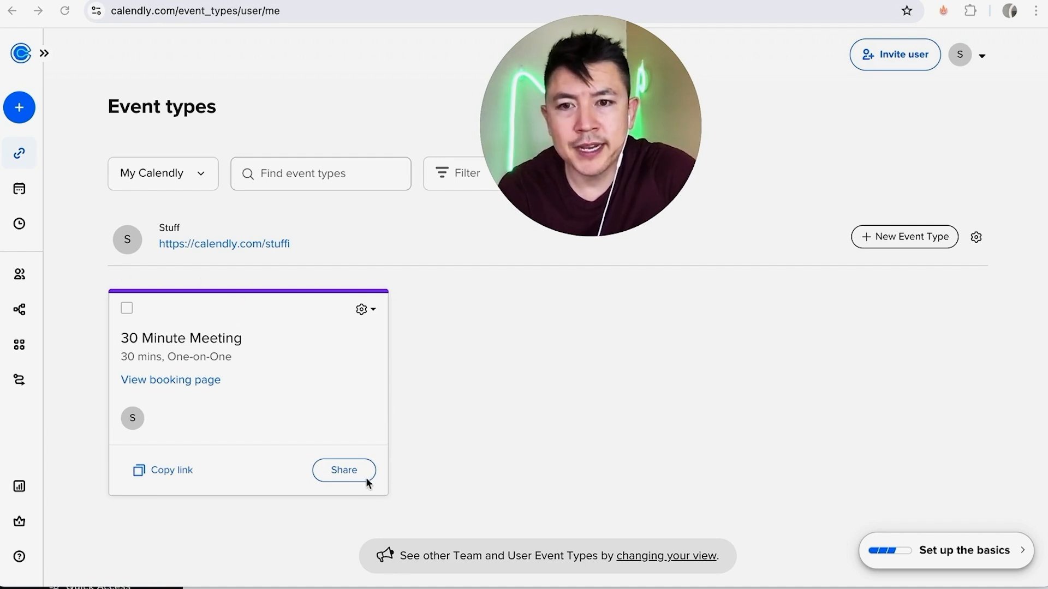
- In Calendly on the web, open the 30 Minute Meeting event type for editing and review its scheduling settings
click(363, 311)
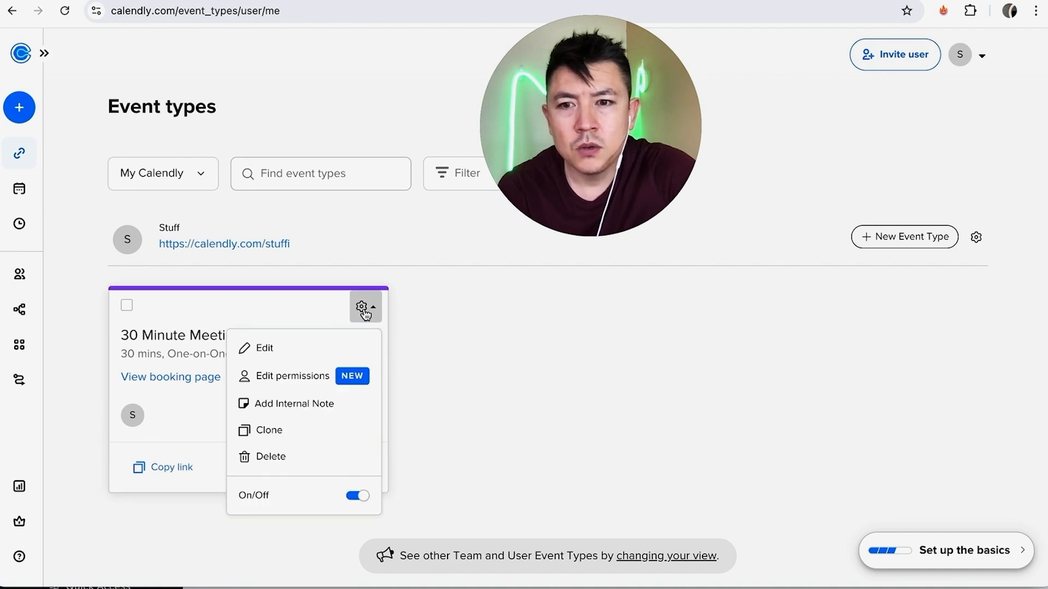
click(260, 348)
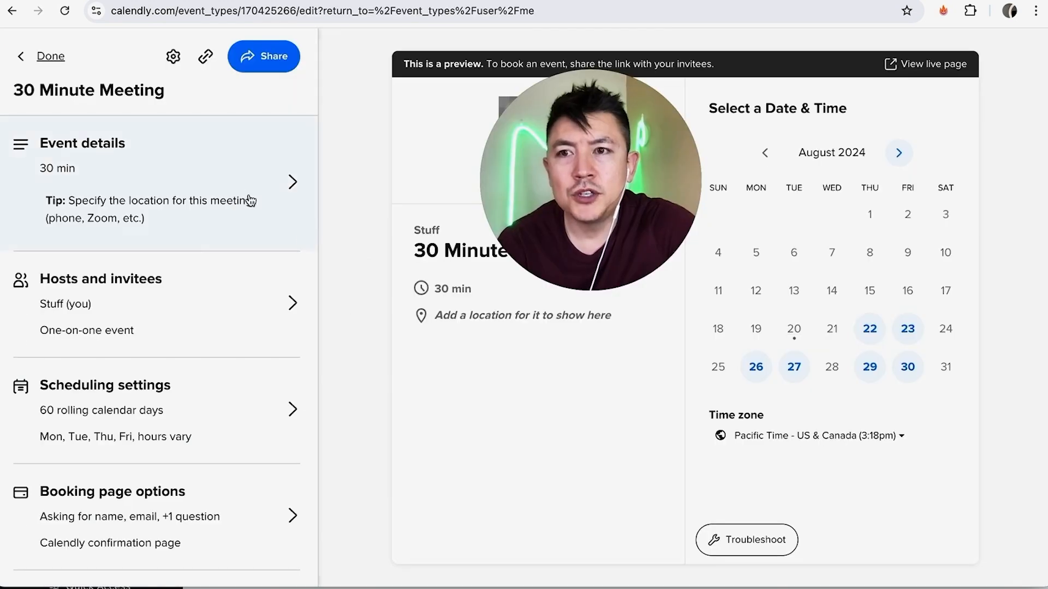
scroll(222, 253, down, 2)
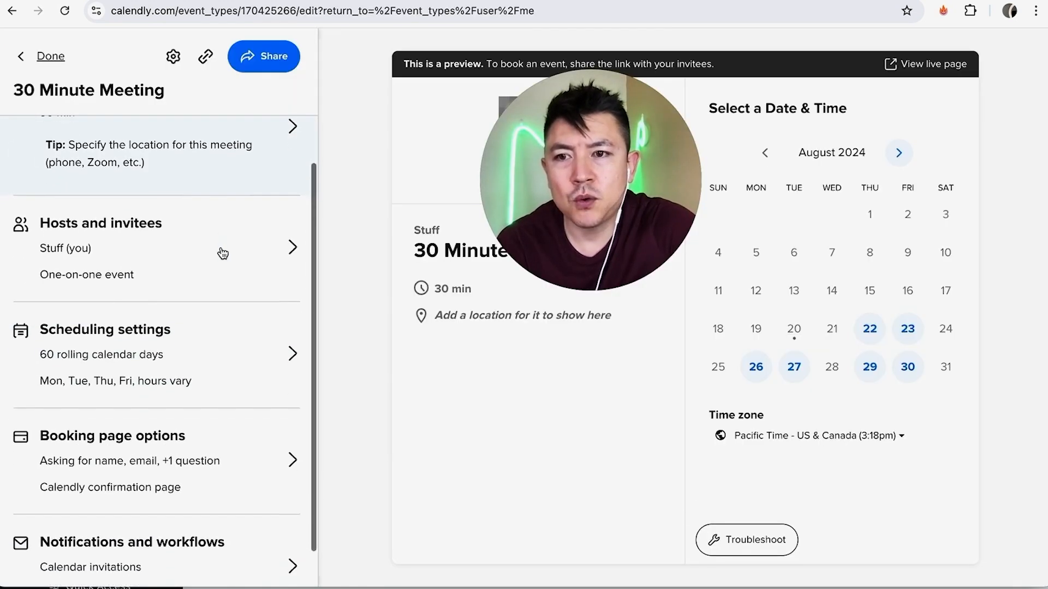
scroll(223, 253, up, 2)
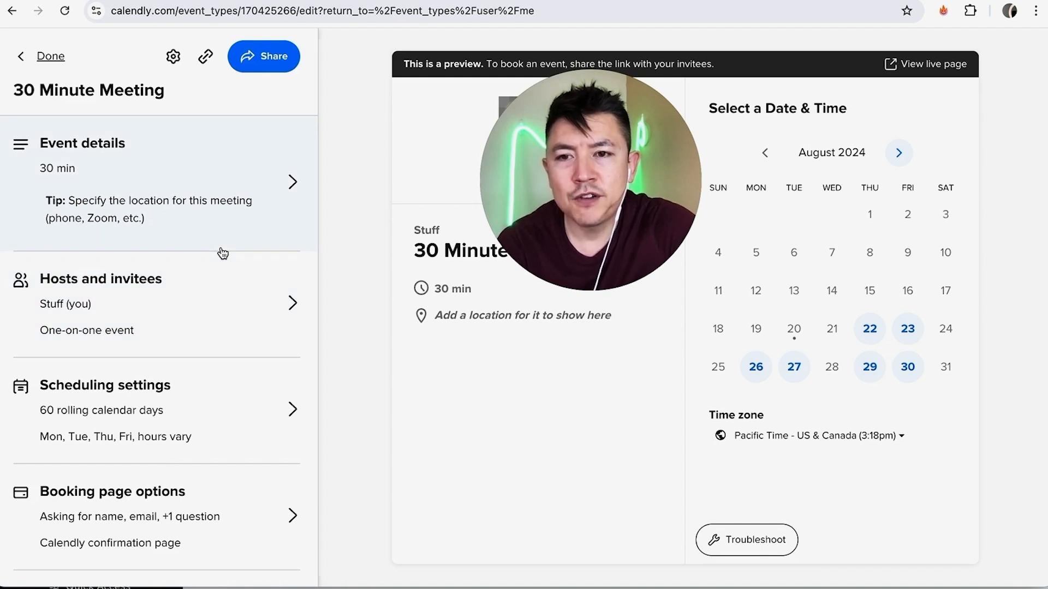
scroll(221, 253, down, 1)
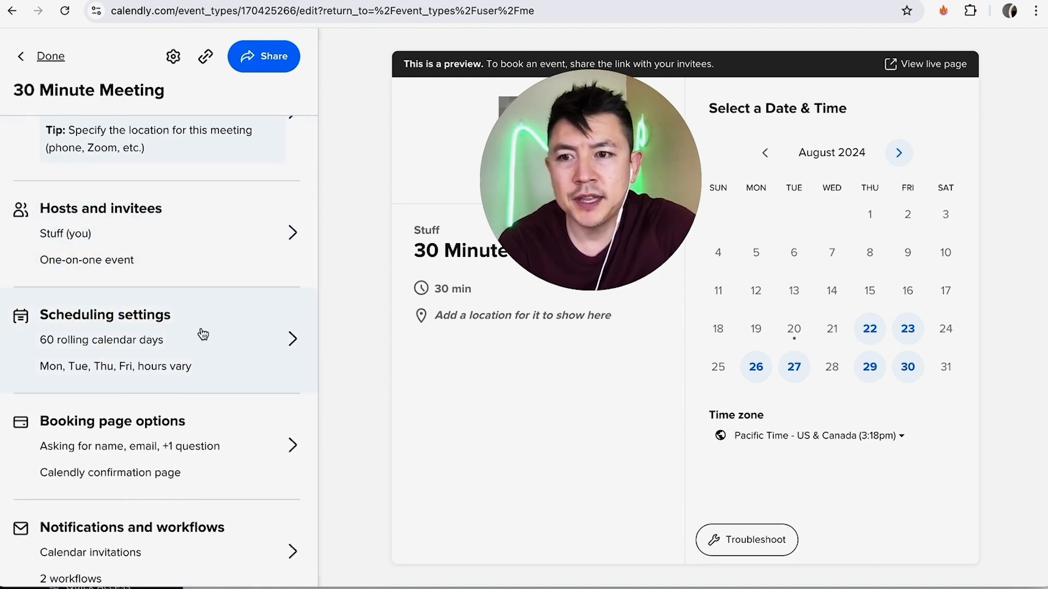
click(253, 337)
scroll(208, 306, down, 4)
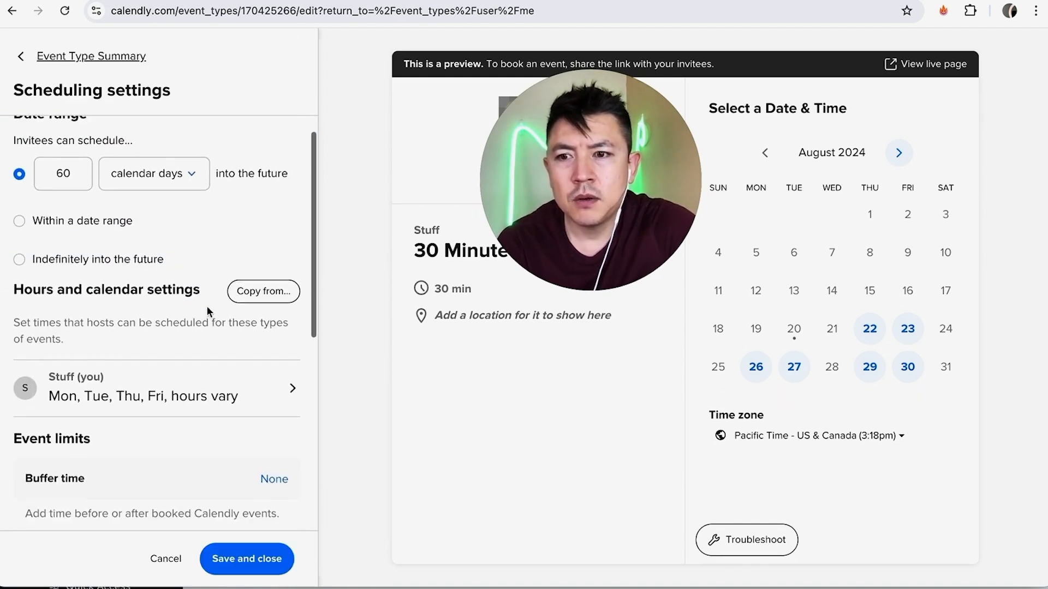
scroll(208, 306, down, 3)
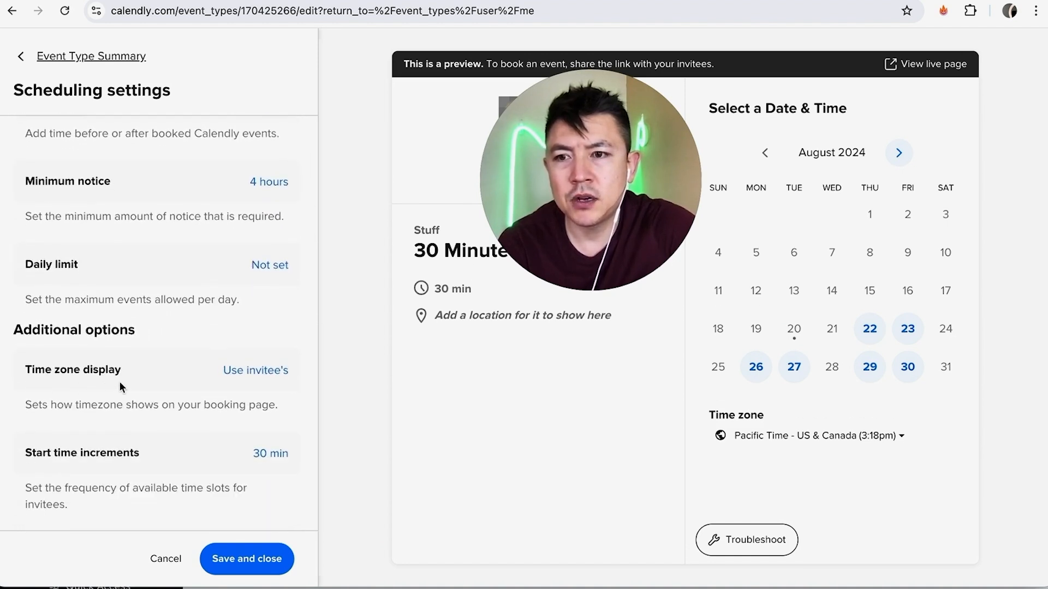
- Set the time zone display to automatically detect the invitee's time zone, save the scheduling settings and return to the event types
click(257, 376)
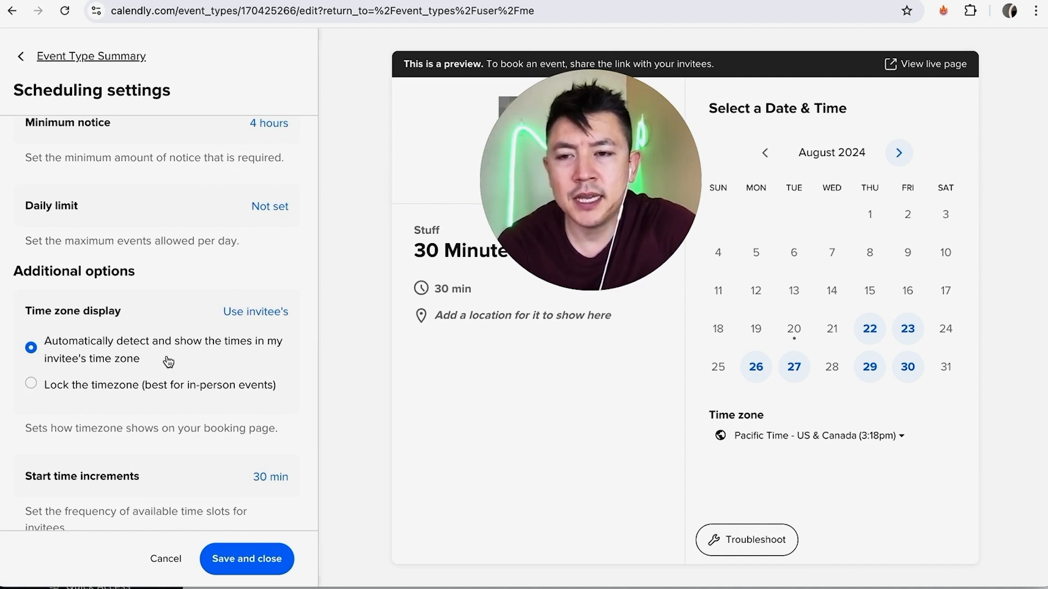
click(31, 384)
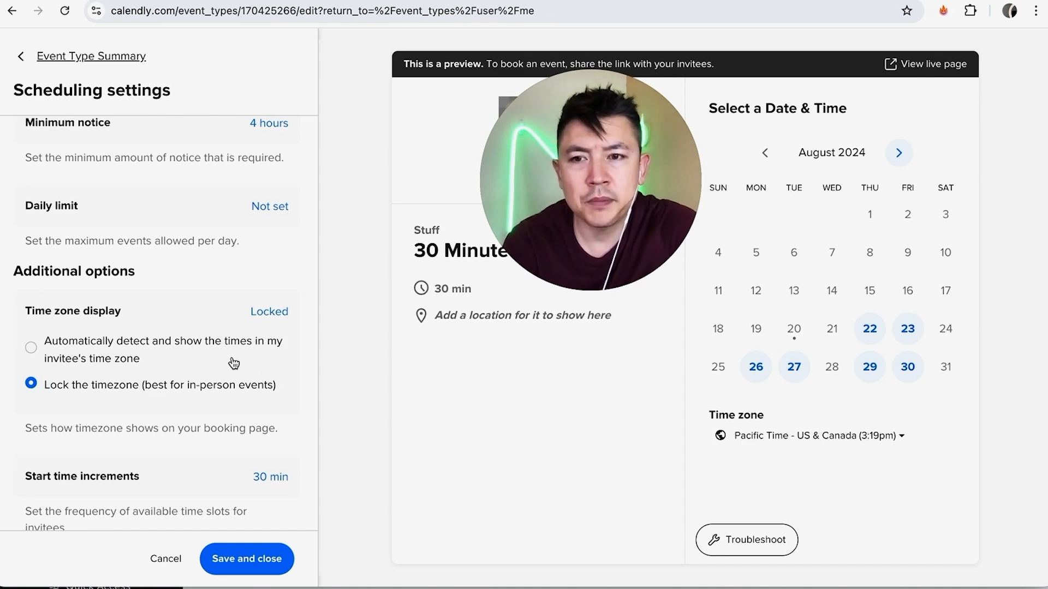
click(32, 350)
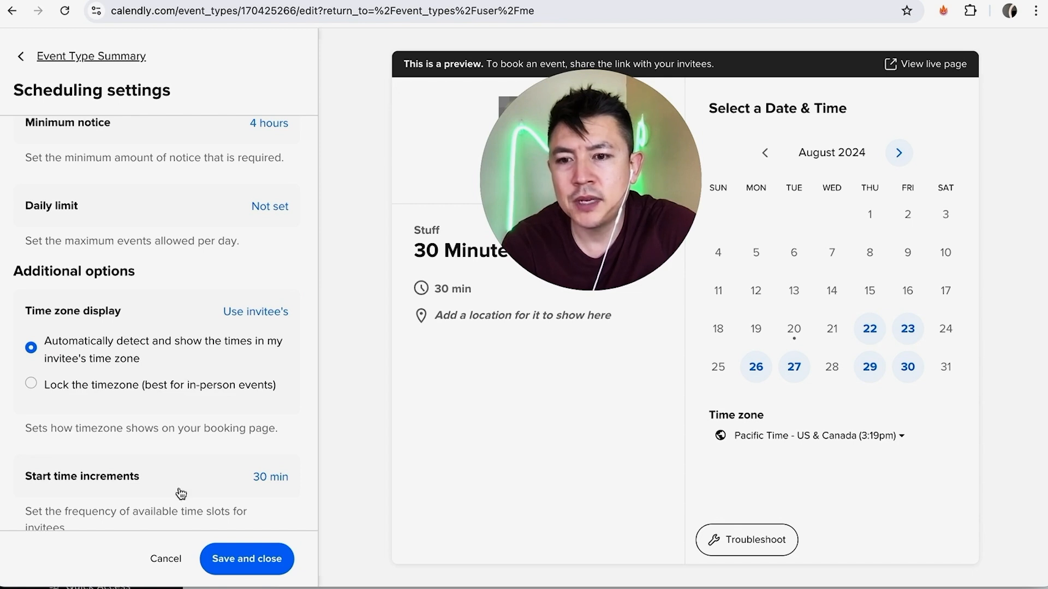
click(264, 565)
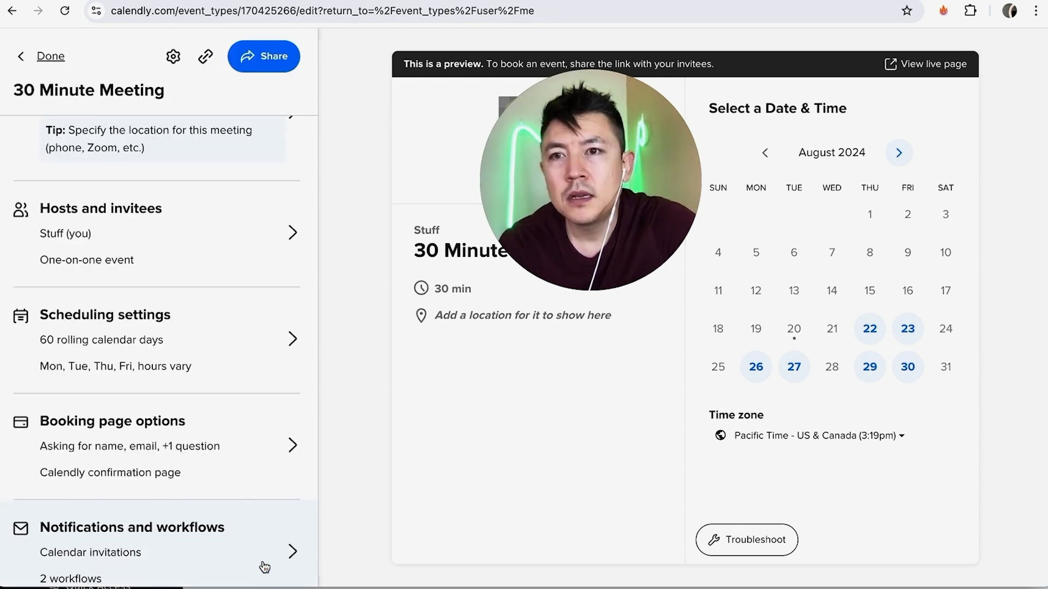
click(38, 54)
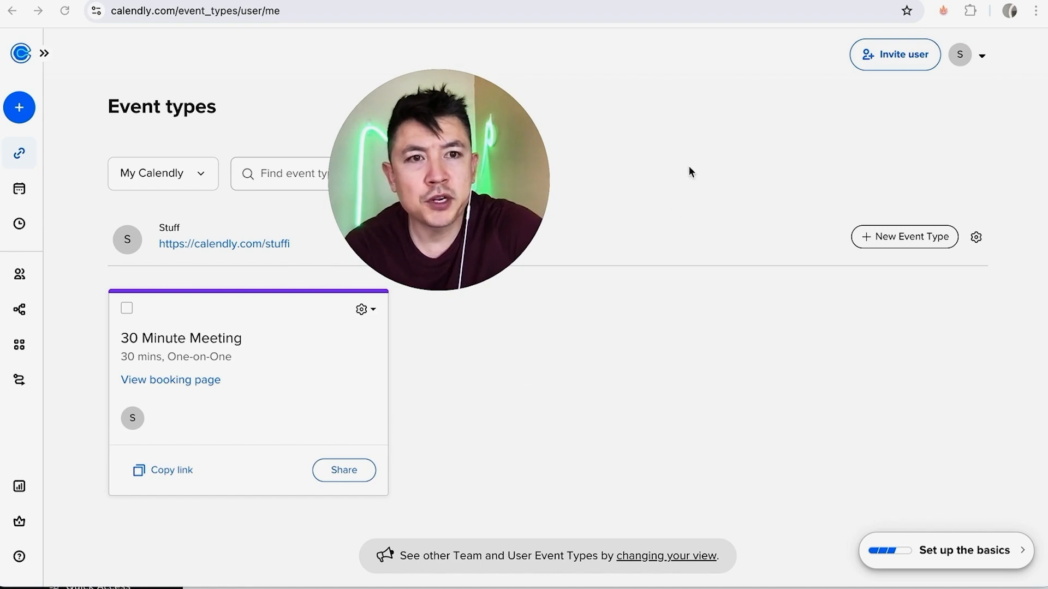
- Open the account's profile settings and go to the time zone setting
click(982, 57)
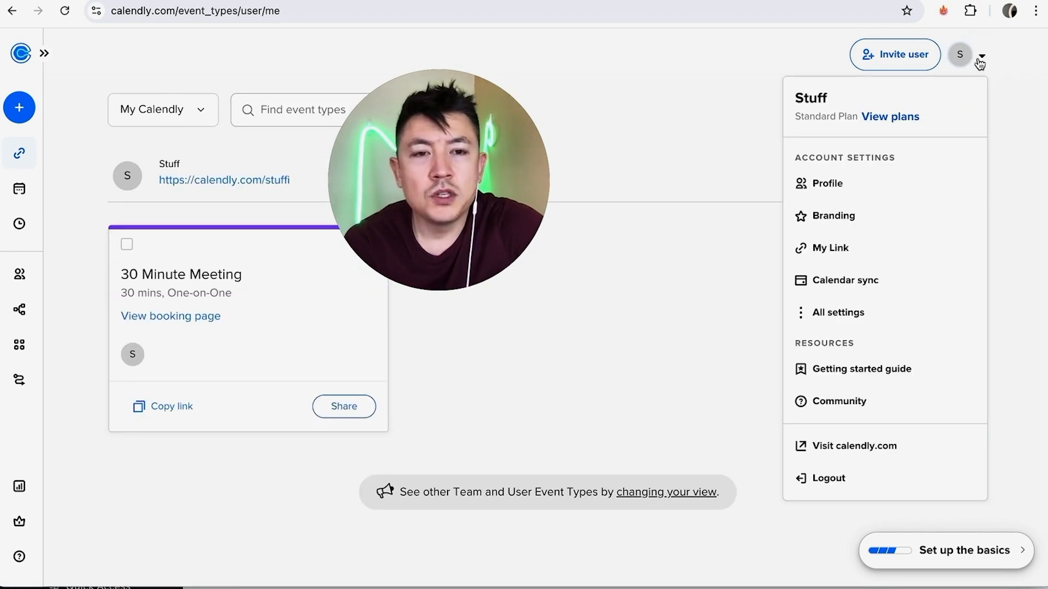
click(860, 192)
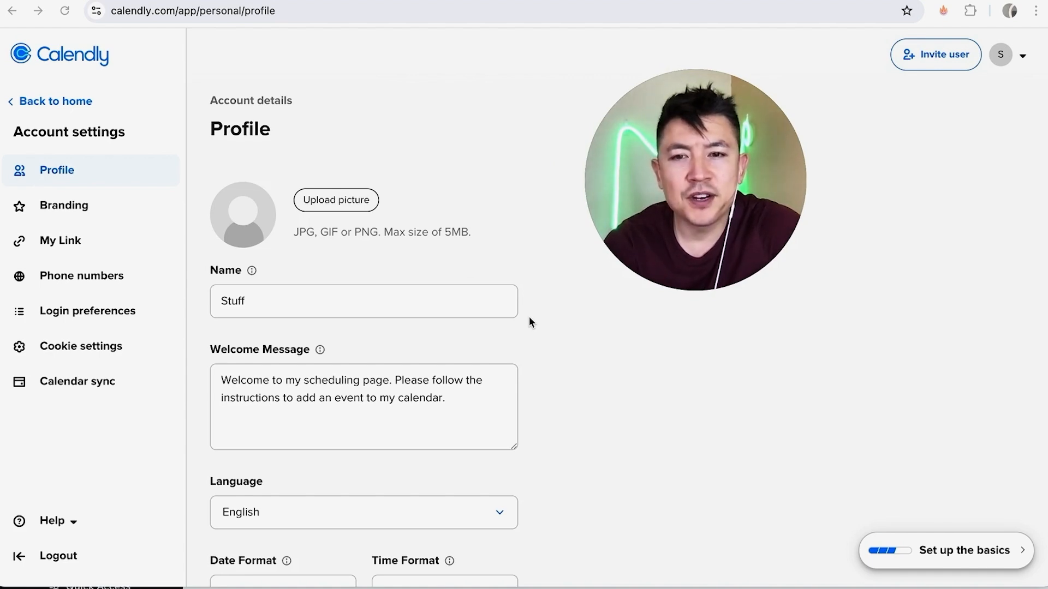
scroll(529, 319, down, 1)
scroll(529, 322, down, 4)
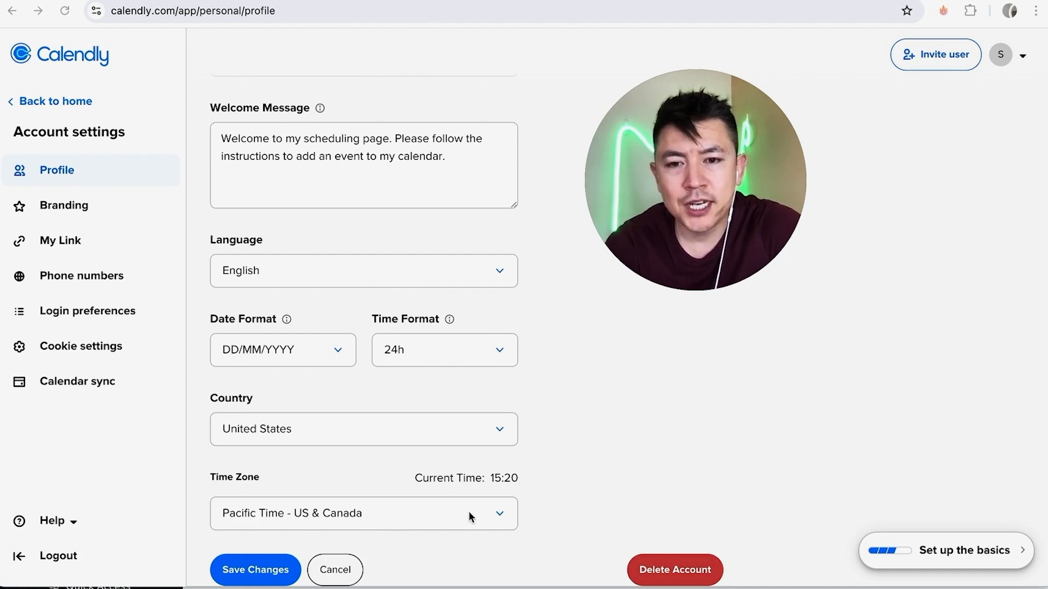
- Set the account's time zone to Alaska Time and save the profile changes
click(440, 514)
scroll(381, 410, down, 2)
scroll(381, 411, up, 2)
scroll(380, 411, down, 3)
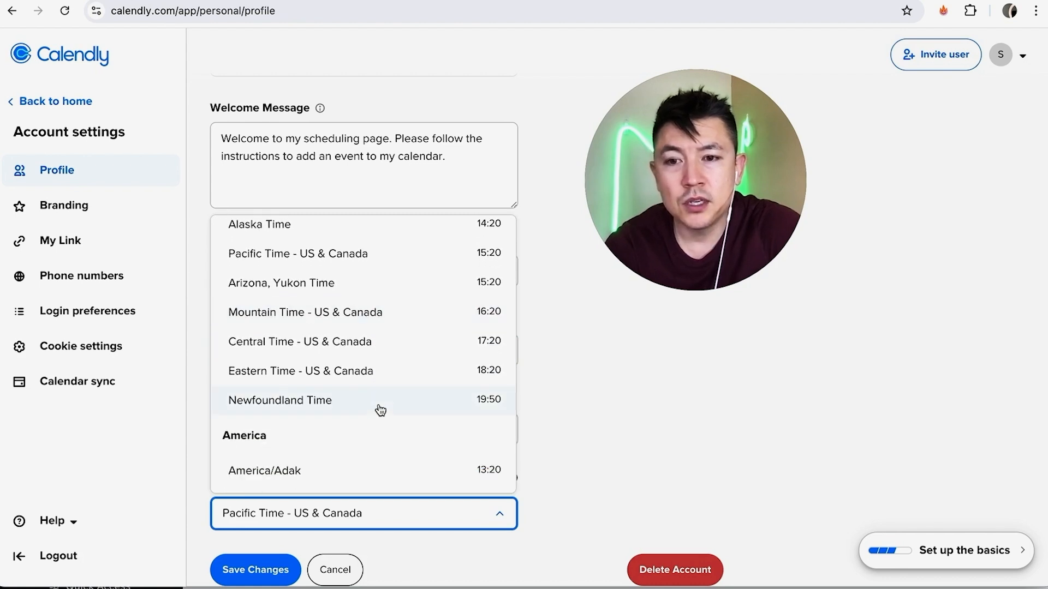
scroll(380, 411, down, 5)
scroll(380, 411, up, 5)
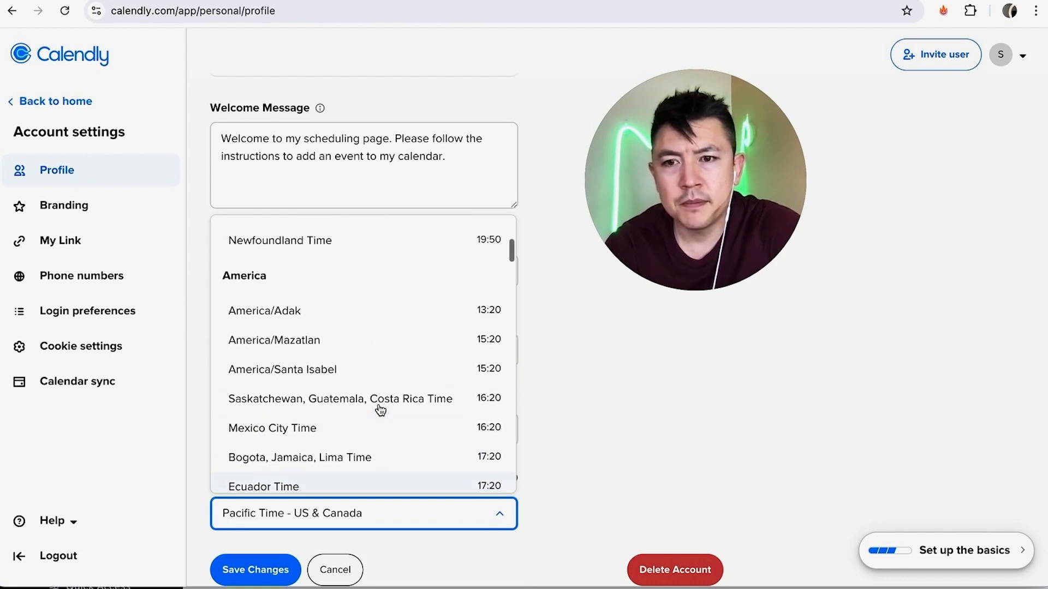
scroll(380, 411, up, 1)
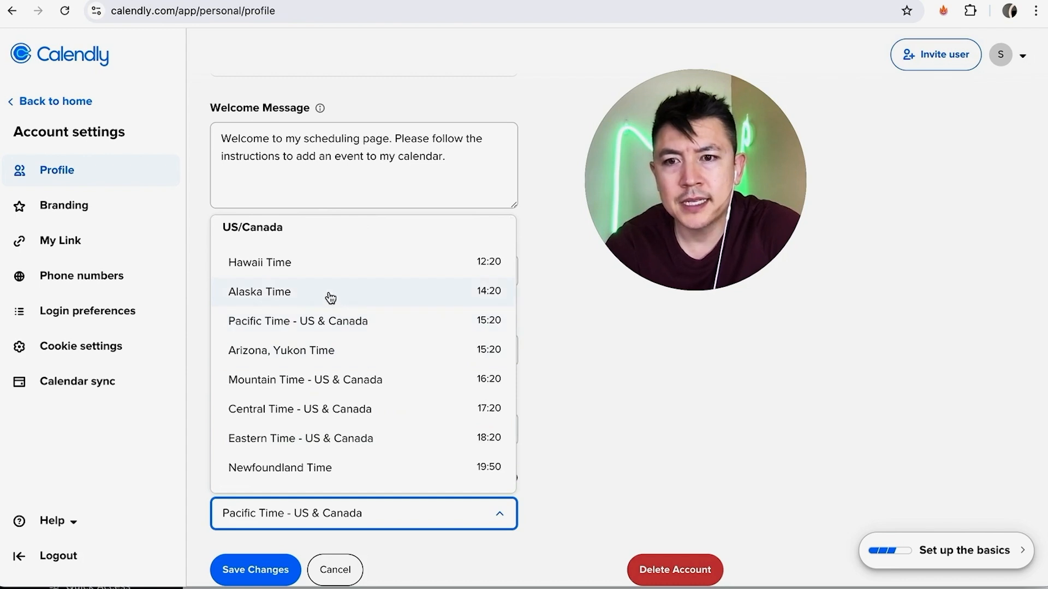
click(332, 295)
click(248, 567)
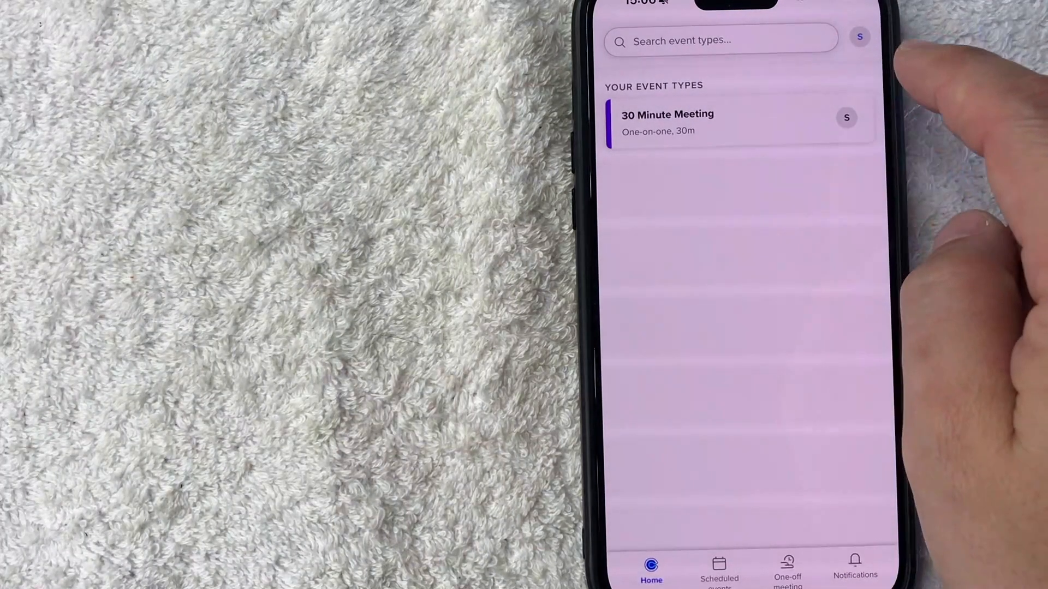
- In the Calendly mobile app, open the Working hours availability schedule and remove Wednesday from the available days
click(859, 37)
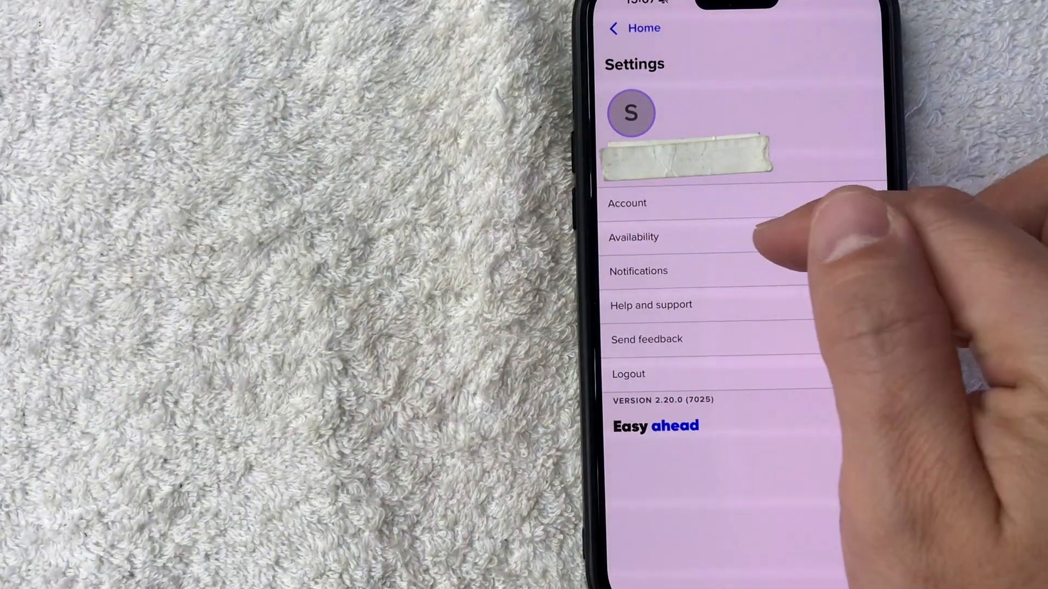
click(715, 237)
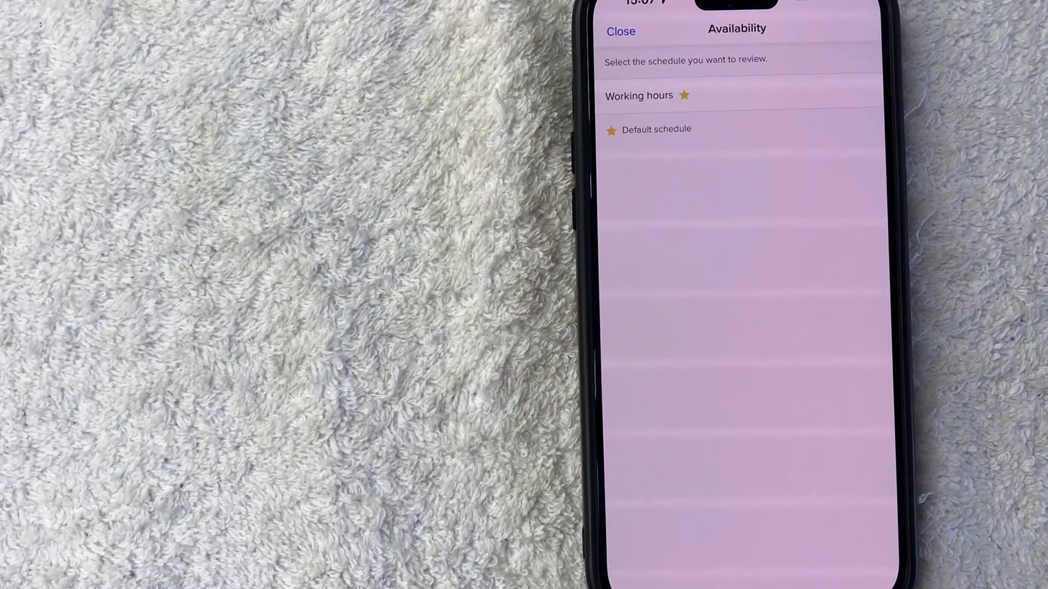
click(715, 93)
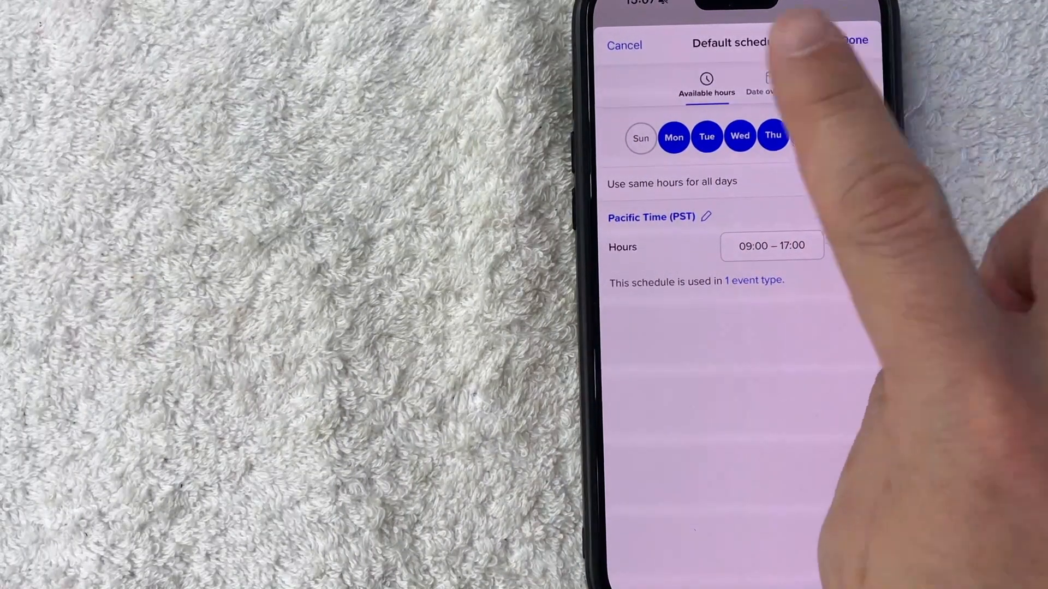
click(839, 133)
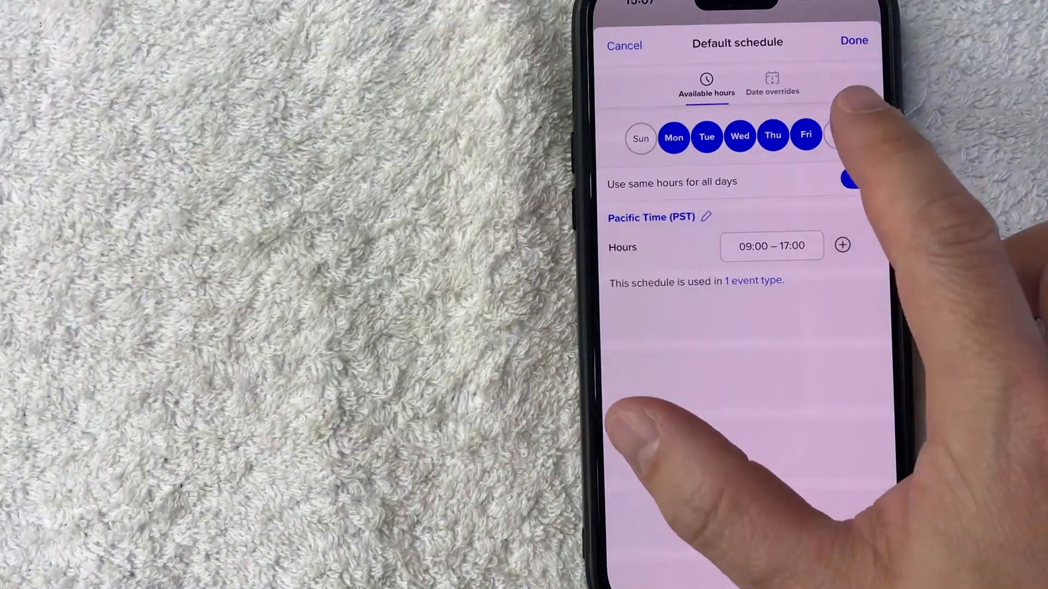
click(641, 139)
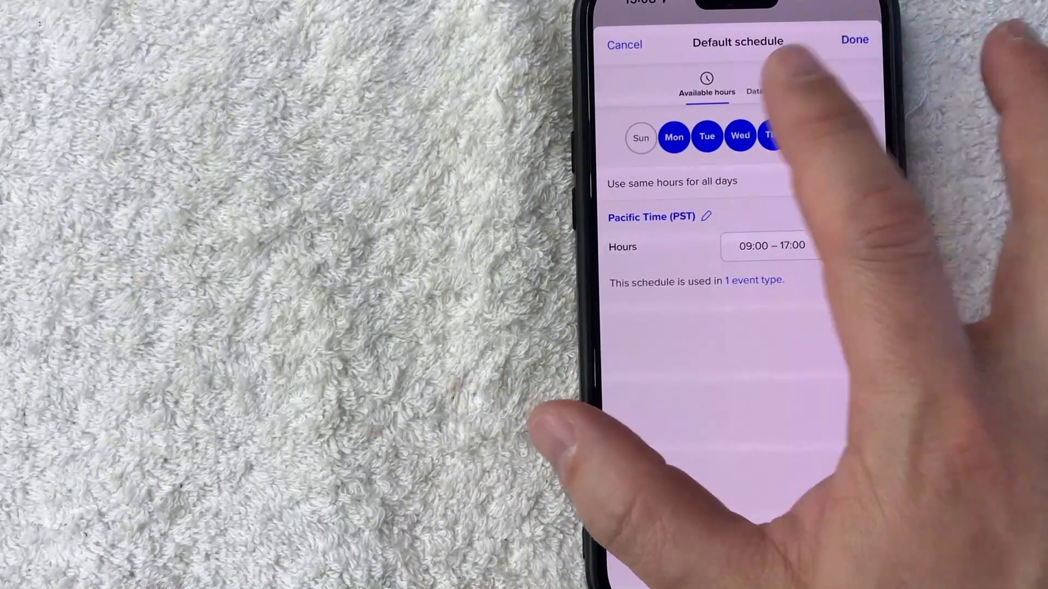
click(740, 135)
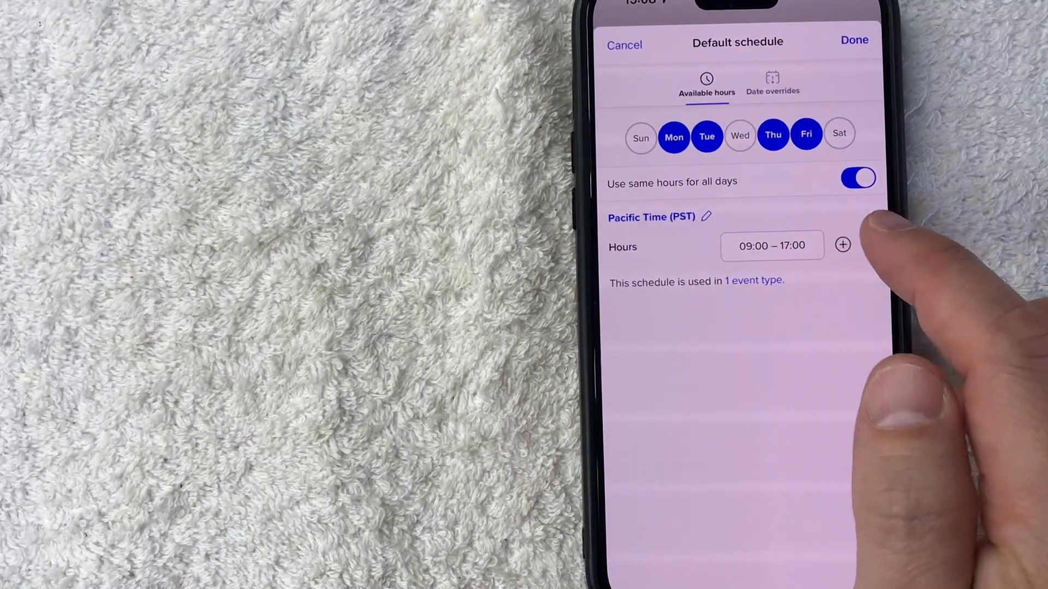
- Set the default schedule's available hours to start at 08:00 and end at 19:00
click(772, 246)
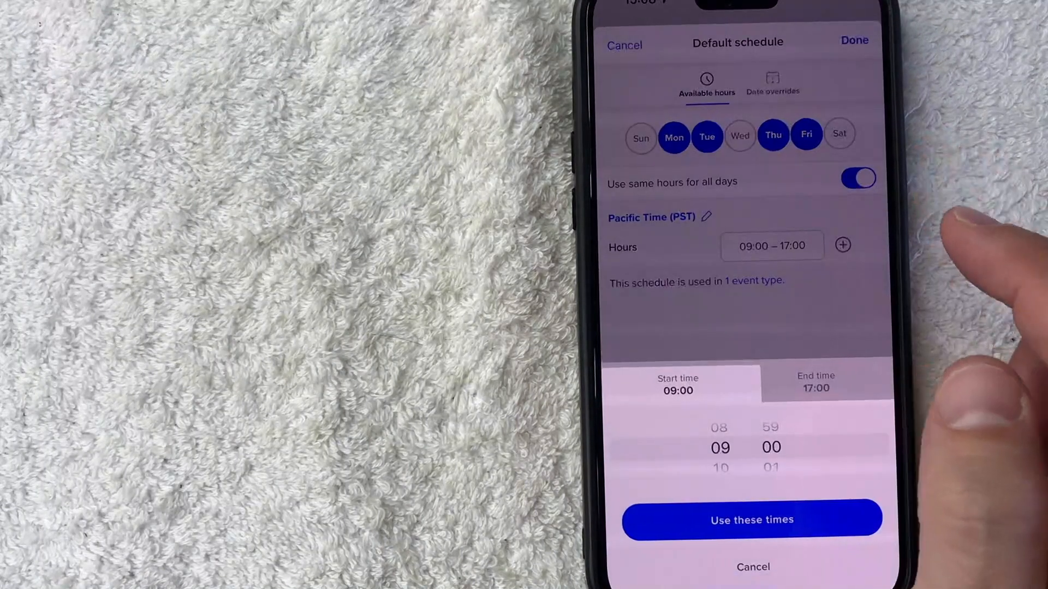
drag(731, 423, 734, 458)
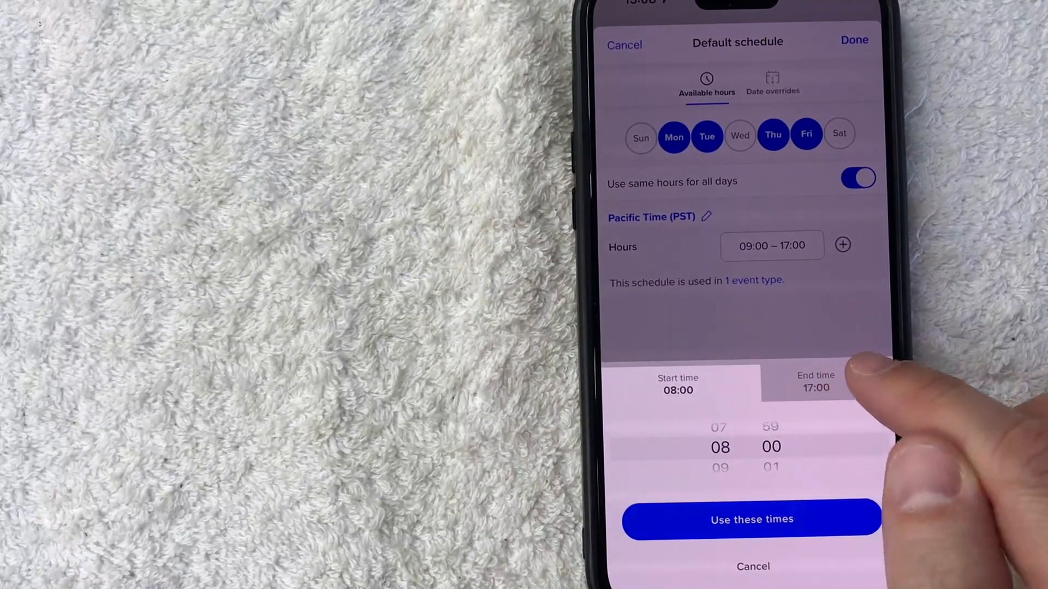
click(838, 385)
drag(720, 467, 717, 402)
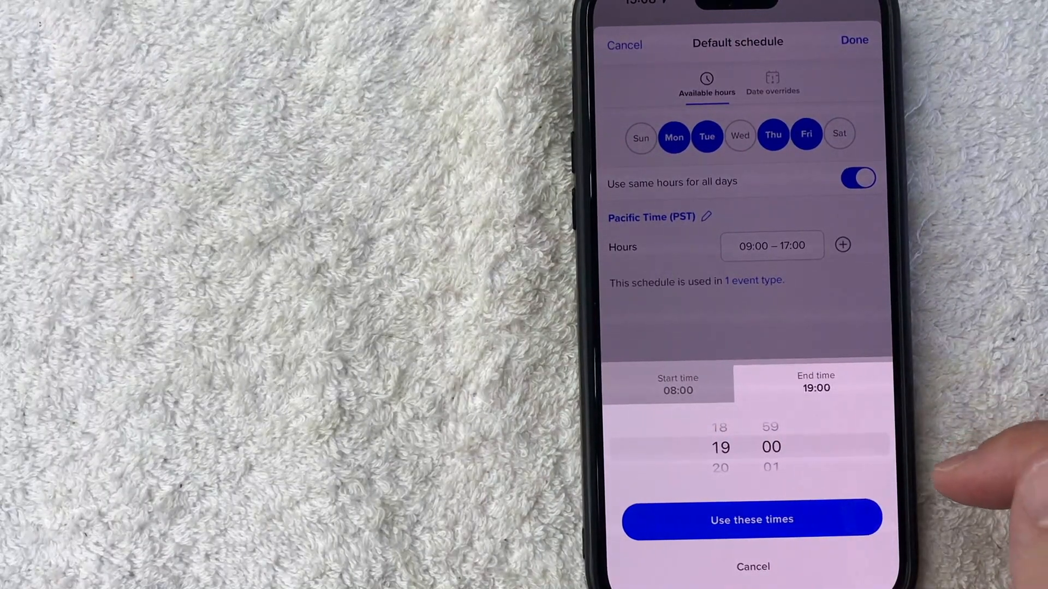
click(846, 519)
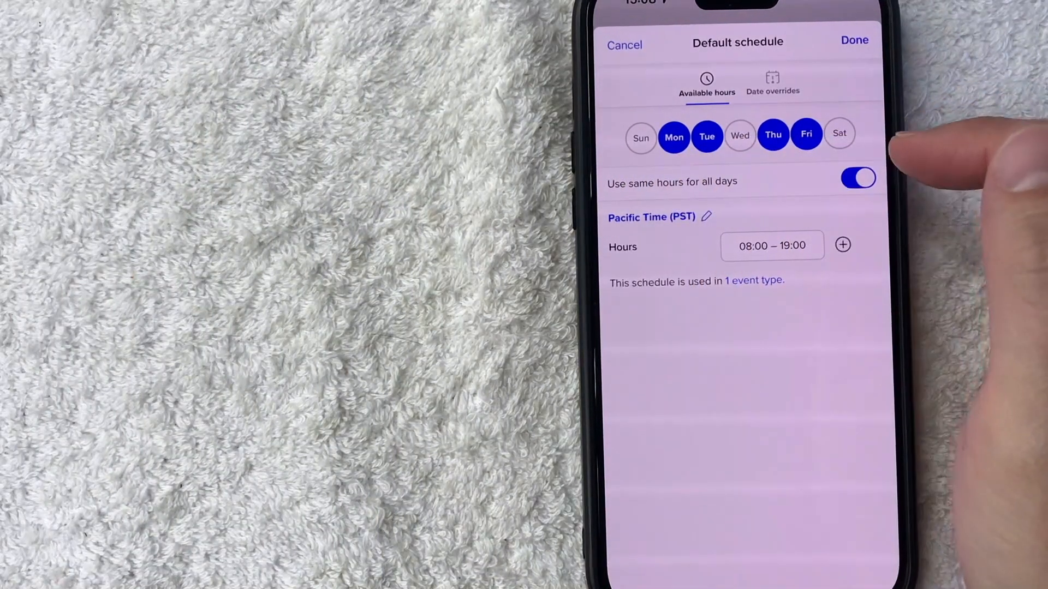
- Turn off the use of the same hours for all days in the default schedule
click(858, 178)
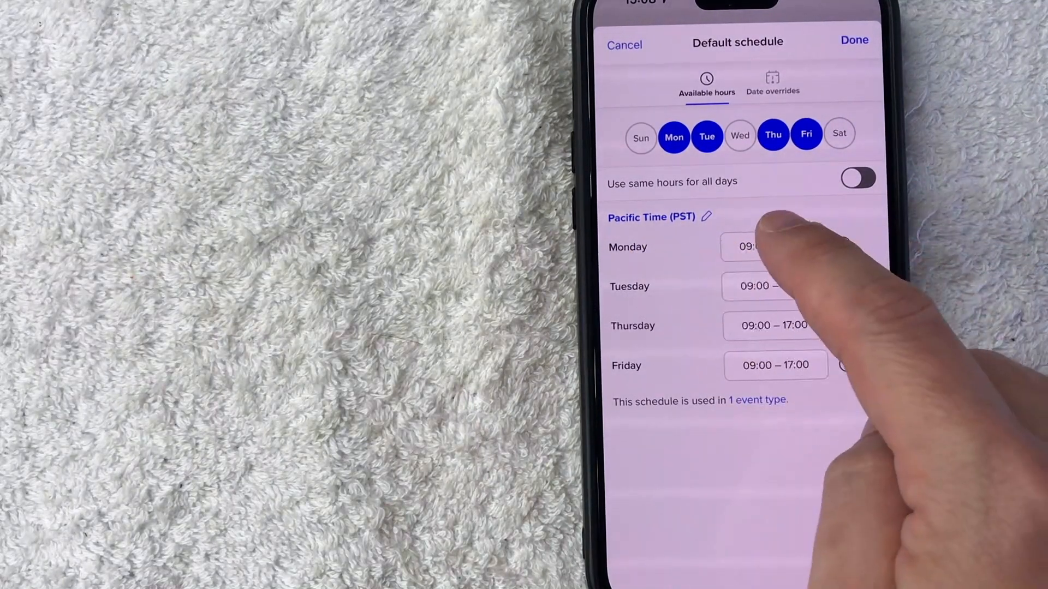
- Set Monday's available hours to start at 11:00 in the default schedule
click(772, 246)
drag(729, 446, 746, 379)
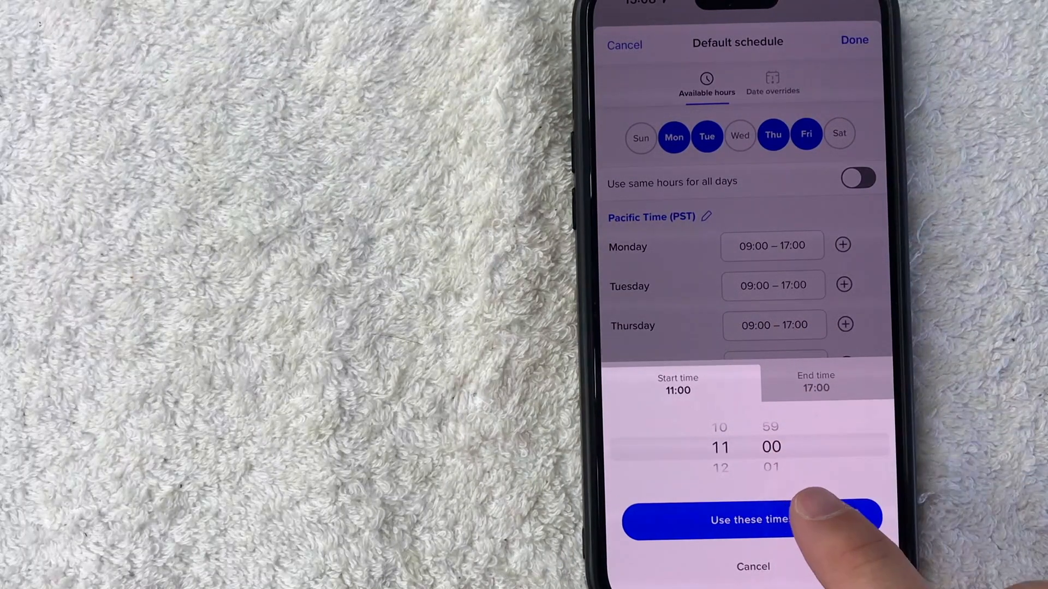
click(803, 519)
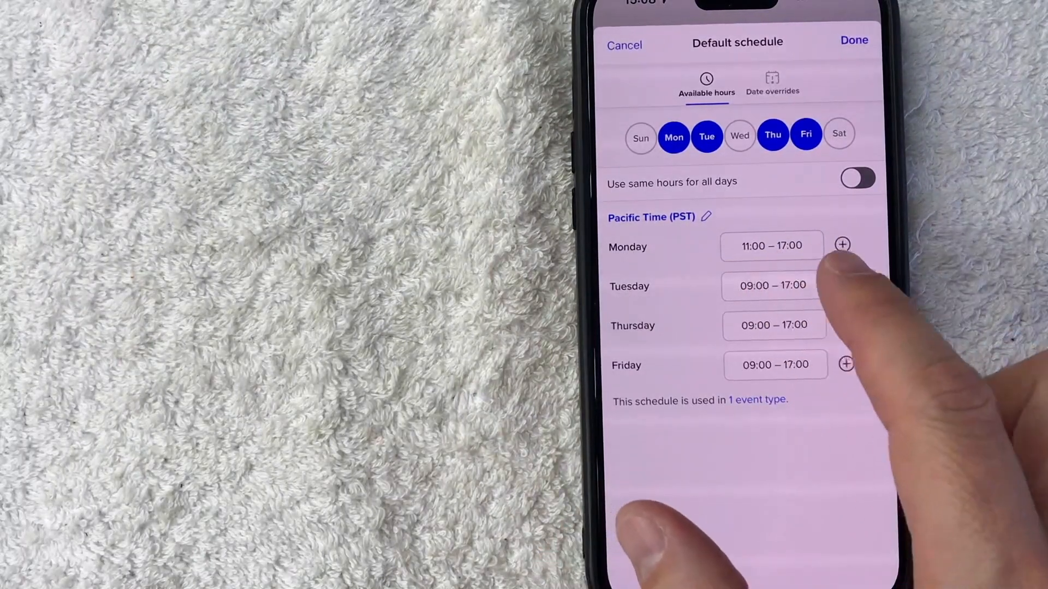
- Set Tuesday's available hours to 08:00–19:00 and save the default schedule
click(780, 281)
drag(724, 431, 731, 491)
click(819, 382)
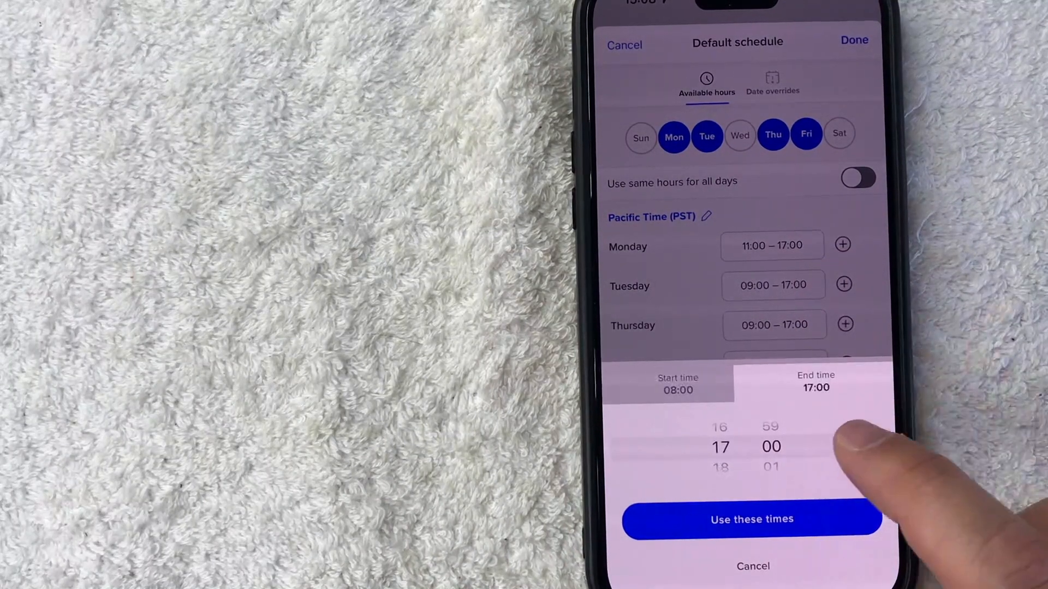
drag(726, 472, 726, 429)
click(806, 516)
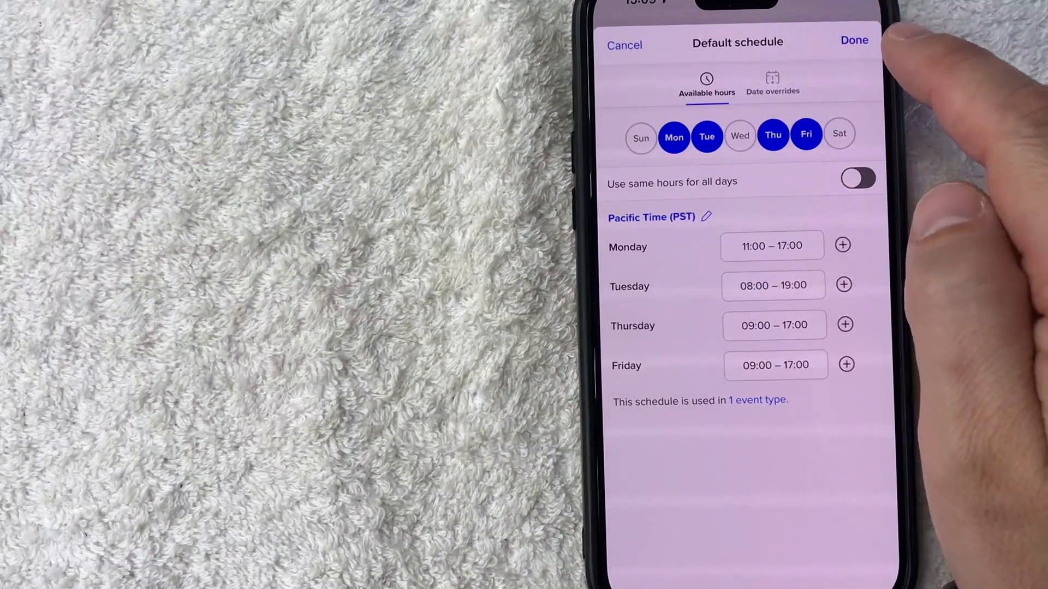
click(854, 41)
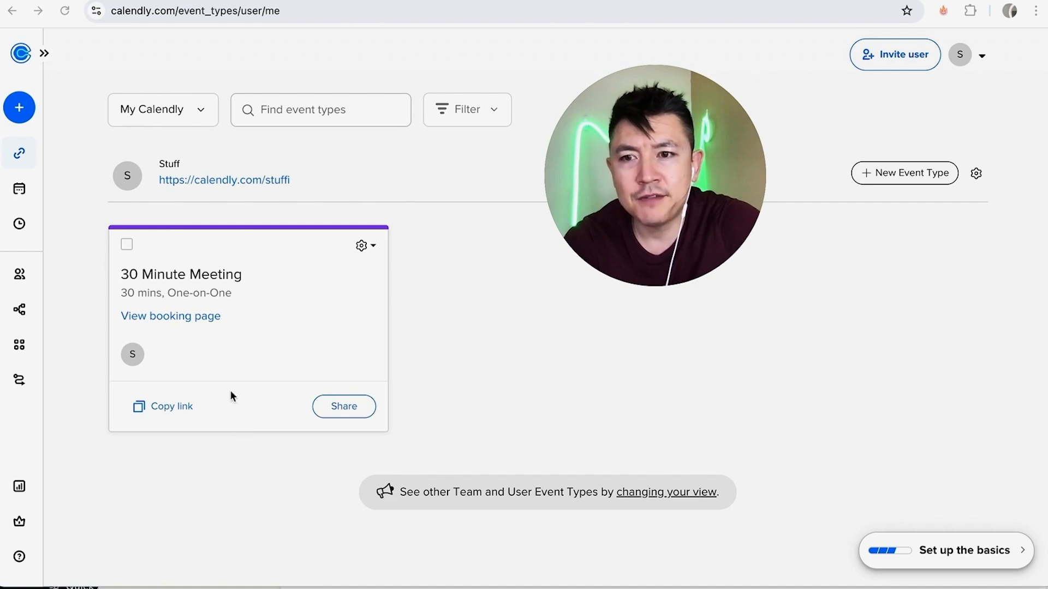
- On the Calendly website, edit the 30 Minute Meeting event type and open its event details
click(367, 247)
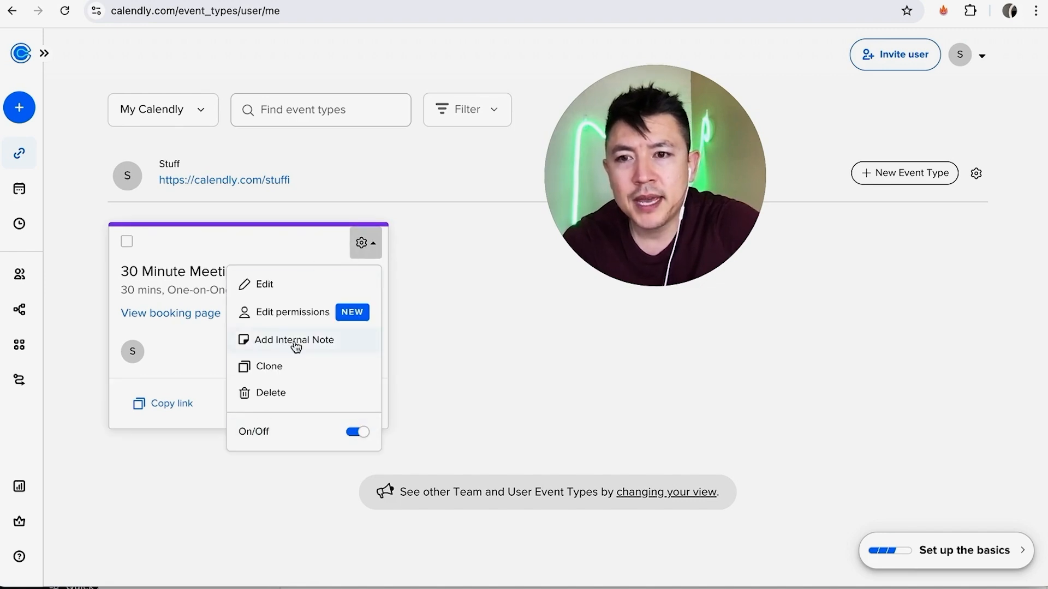
click(295, 289)
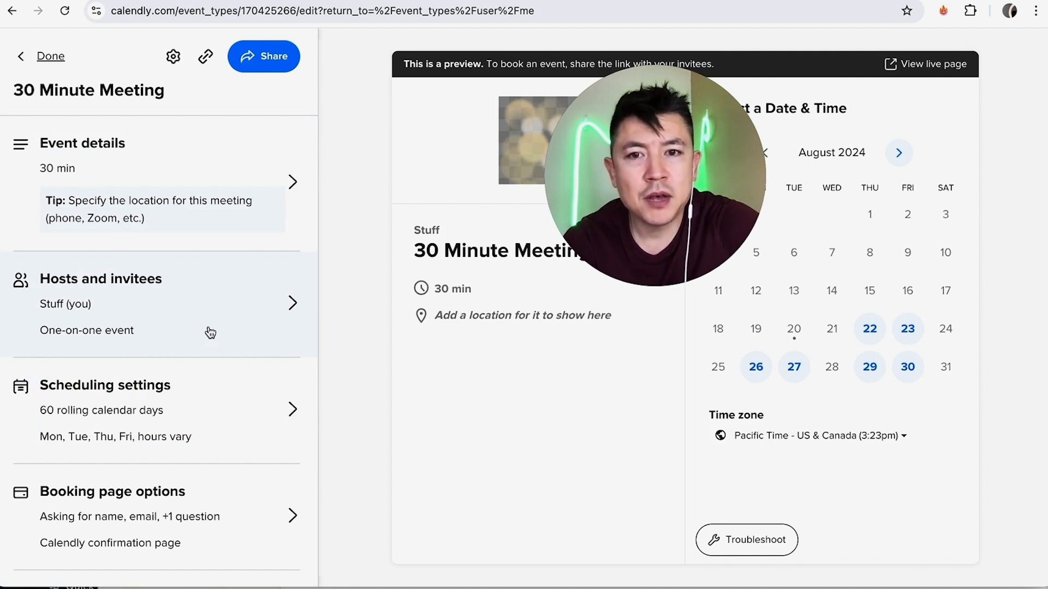
scroll(228, 347, down, 2)
scroll(228, 346, up, 2)
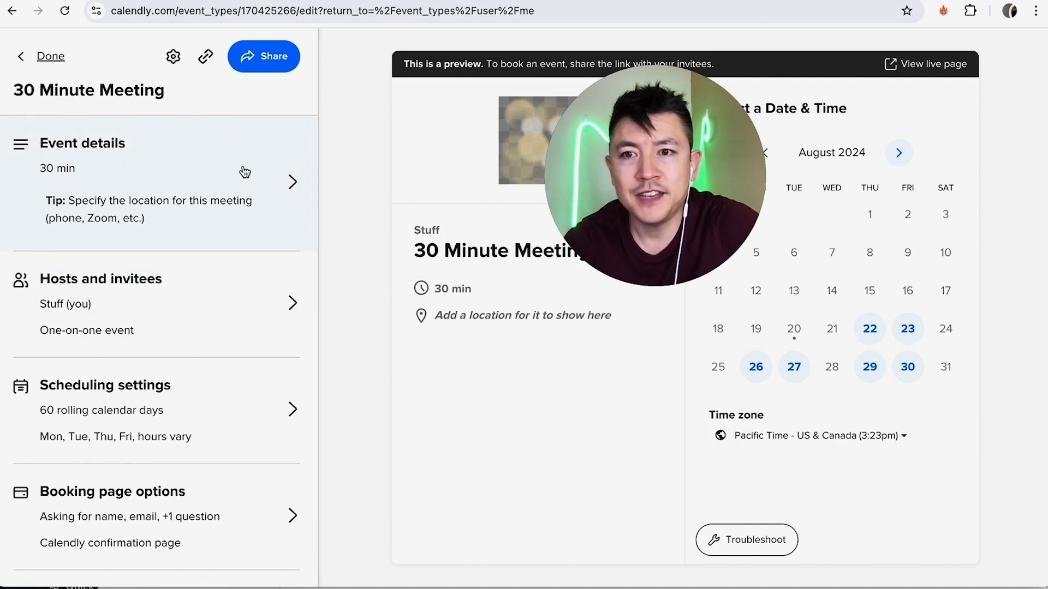
click(276, 182)
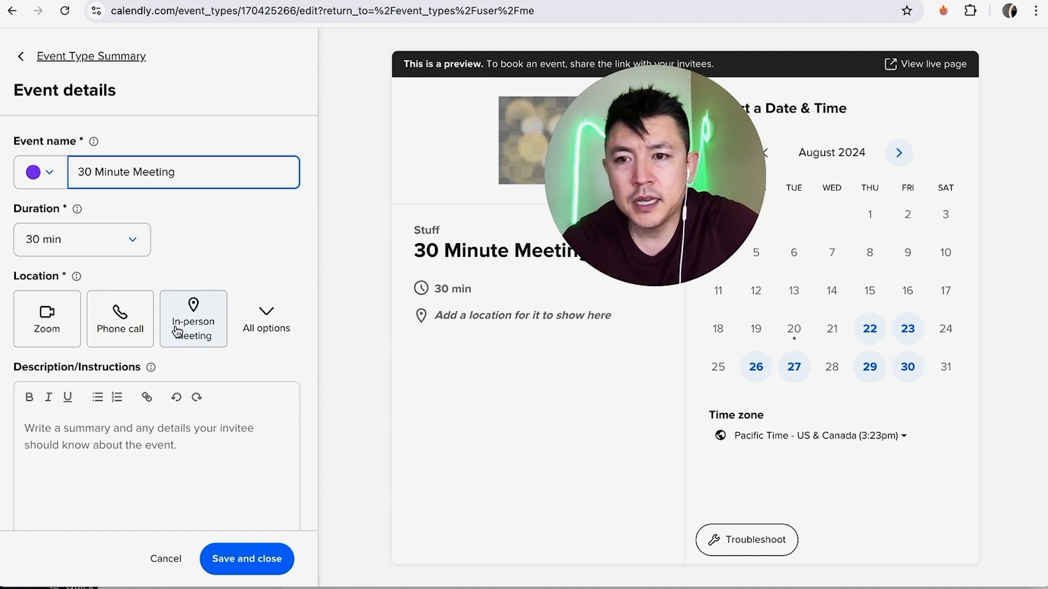
- Set the event's location to an in-person meeting and enter the meeting's street address
click(267, 317)
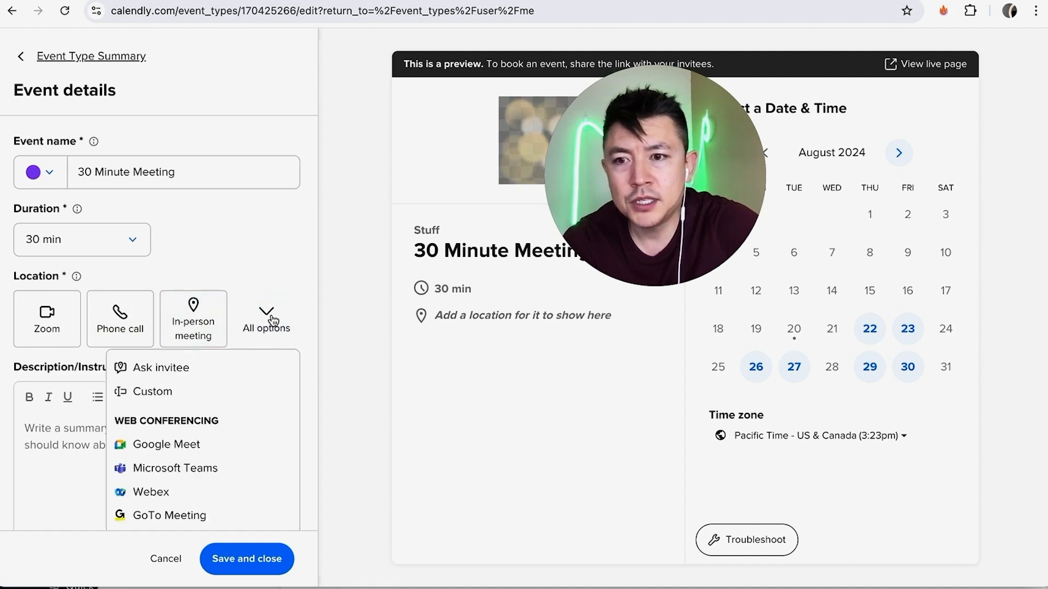
scroll(231, 419, down, 1)
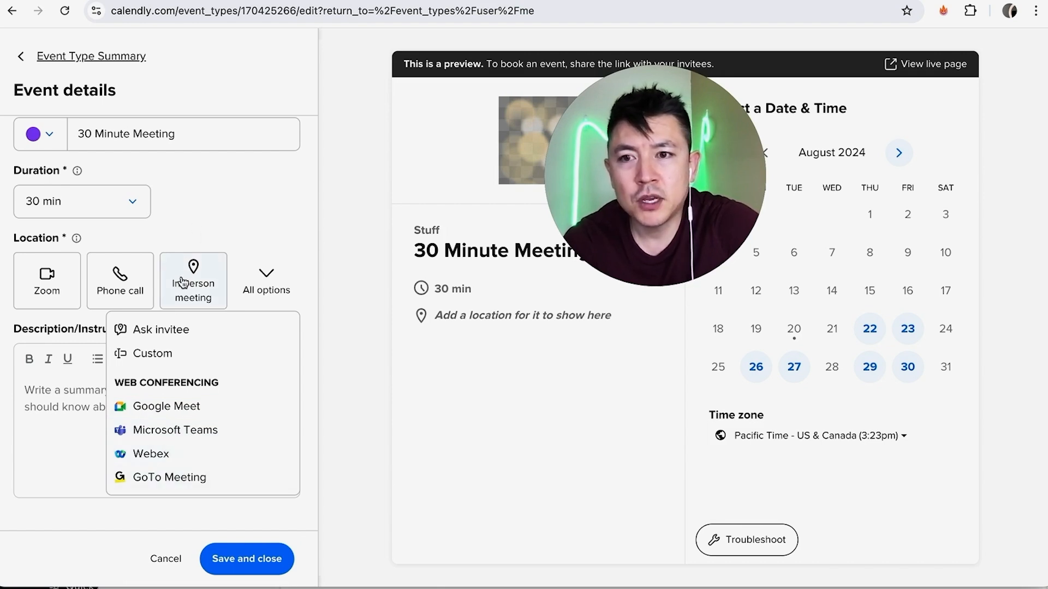
click(201, 282)
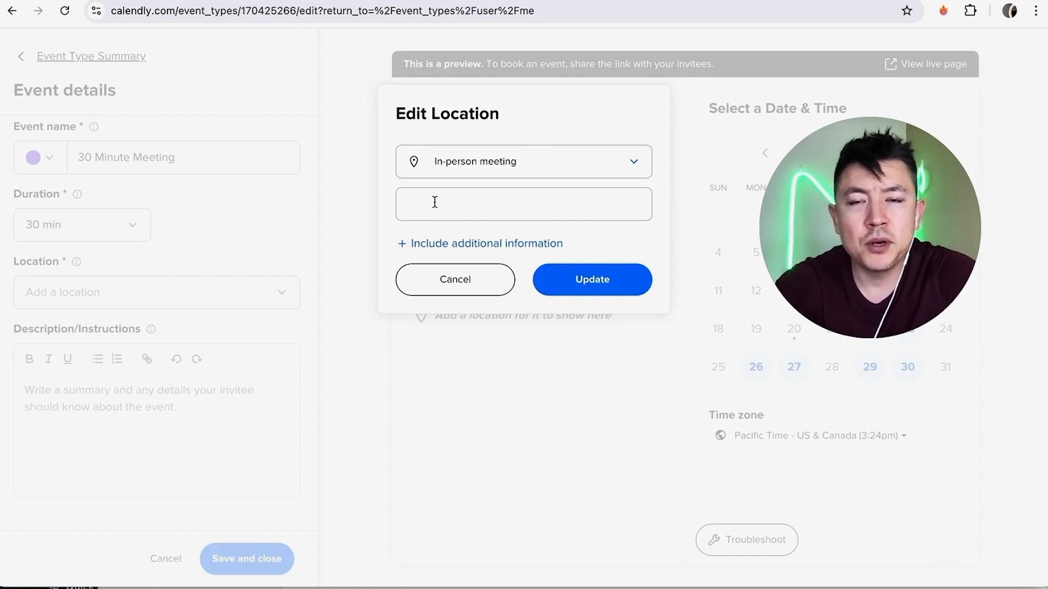
click(432, 202)
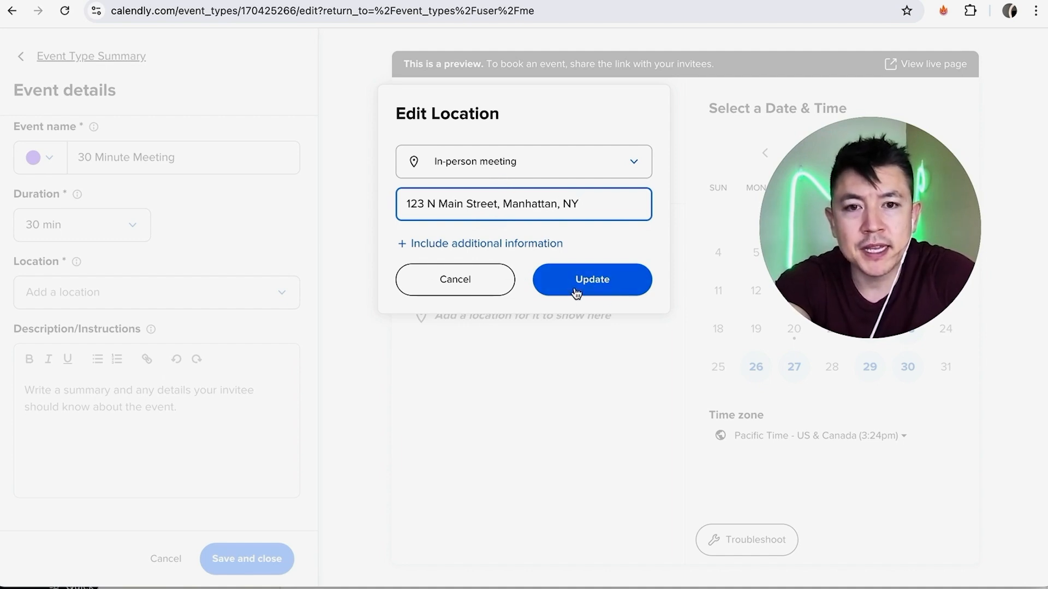
click(610, 287)
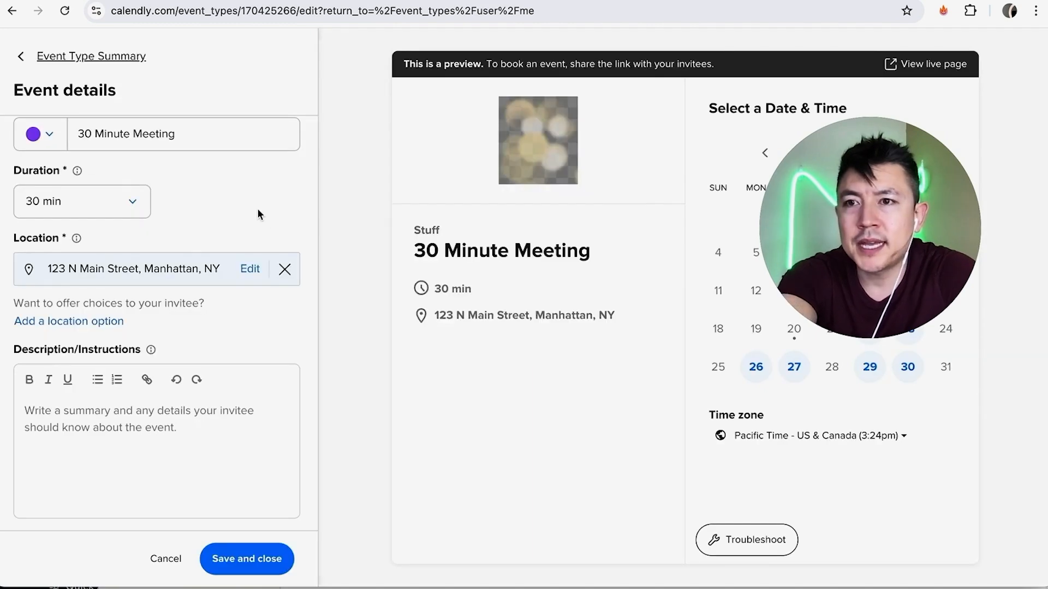
- Enter "Right Next to the famous Anthony Bourdain Pizza Place." as the event description and save the event details
scroll(257, 212, up, 1)
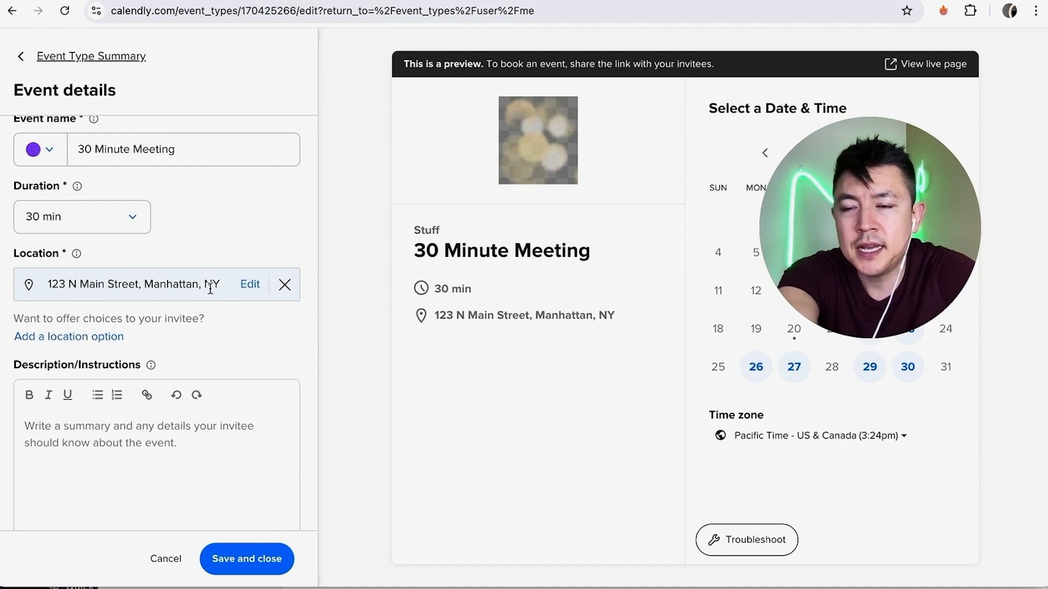
scroll(225, 411, down, 2)
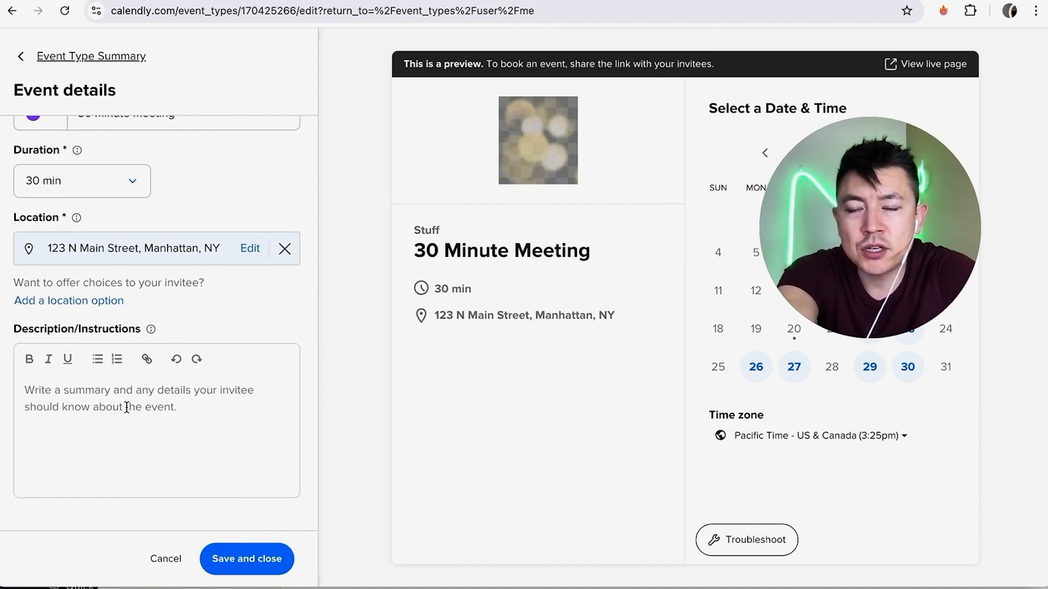
click(54, 386)
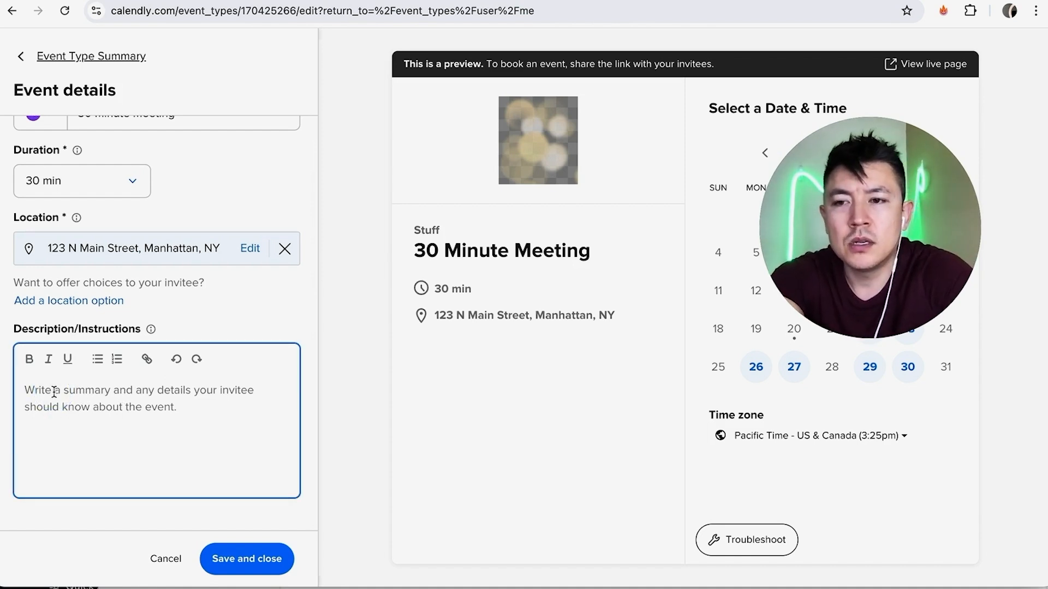
text(Right Next to the )
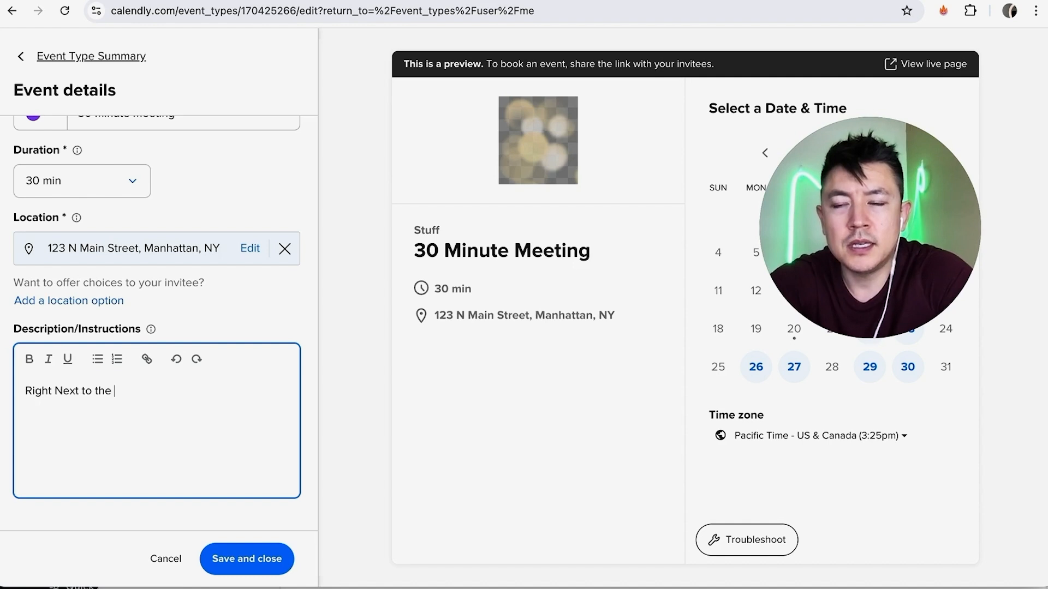
text(famous Anthony Bourdain )
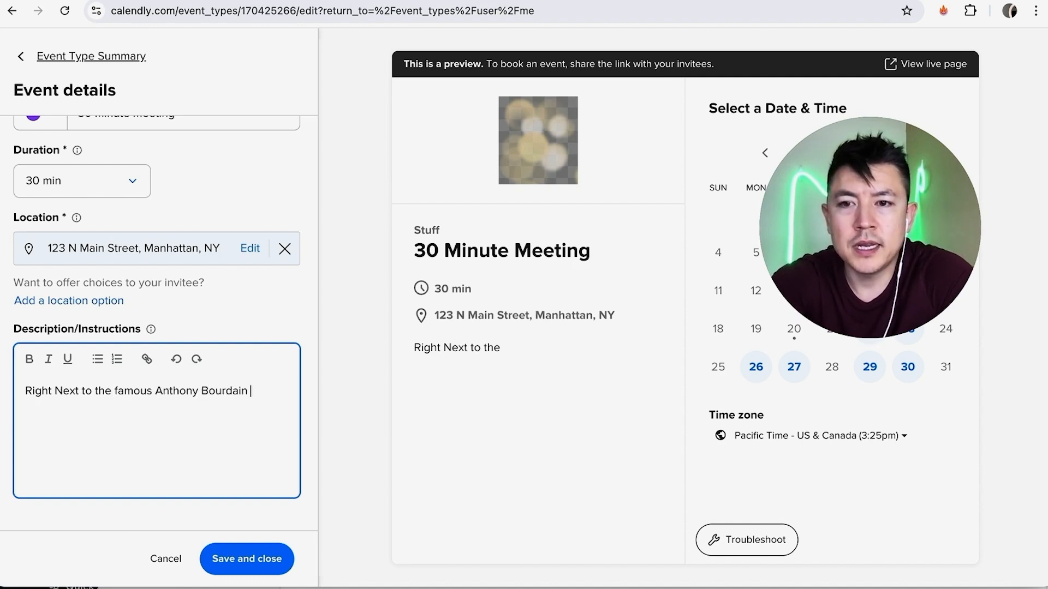
text(Pizza Place.)
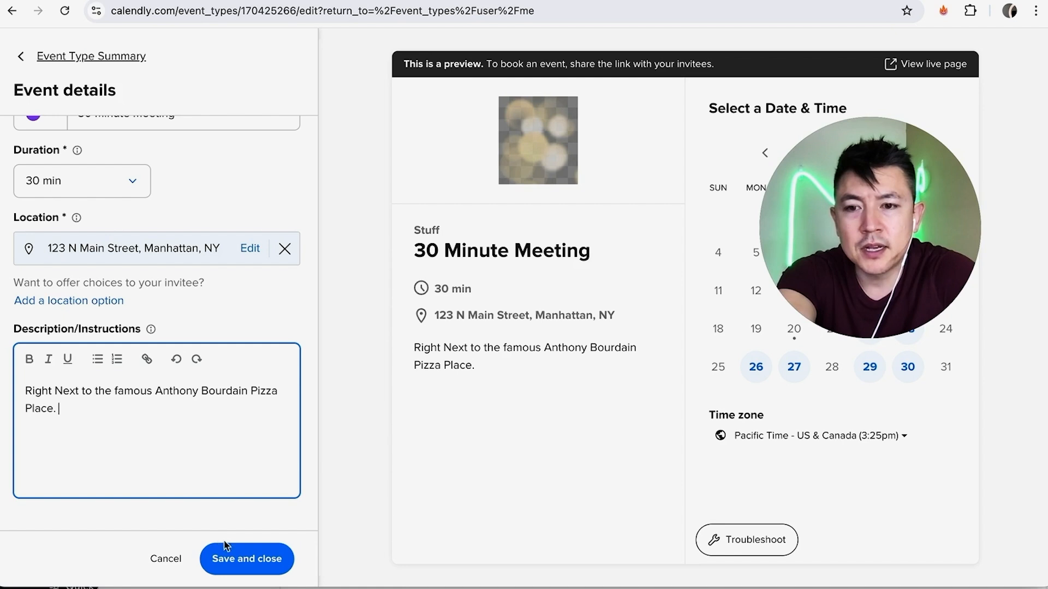
click(246, 560)
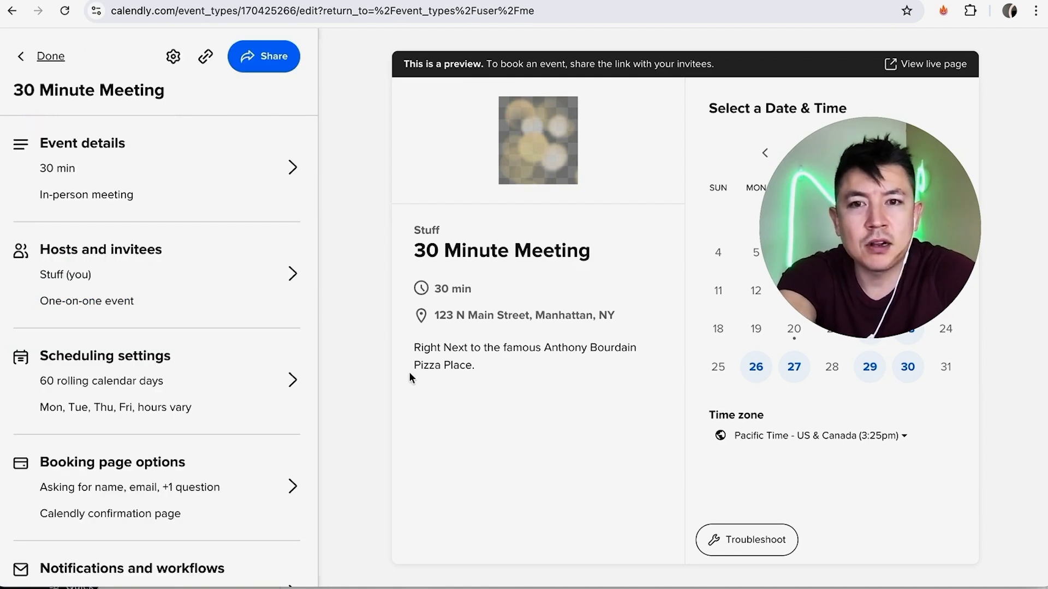
drag(481, 373, 418, 341)
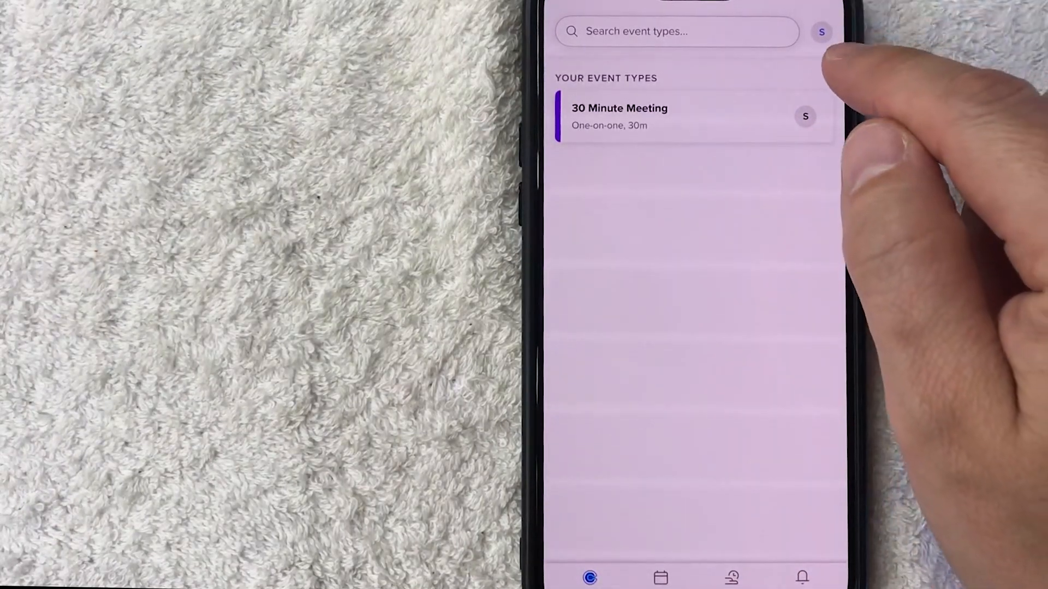
- In the Calendly mobile app, open the account settings and view the public scheduling page
click(821, 32)
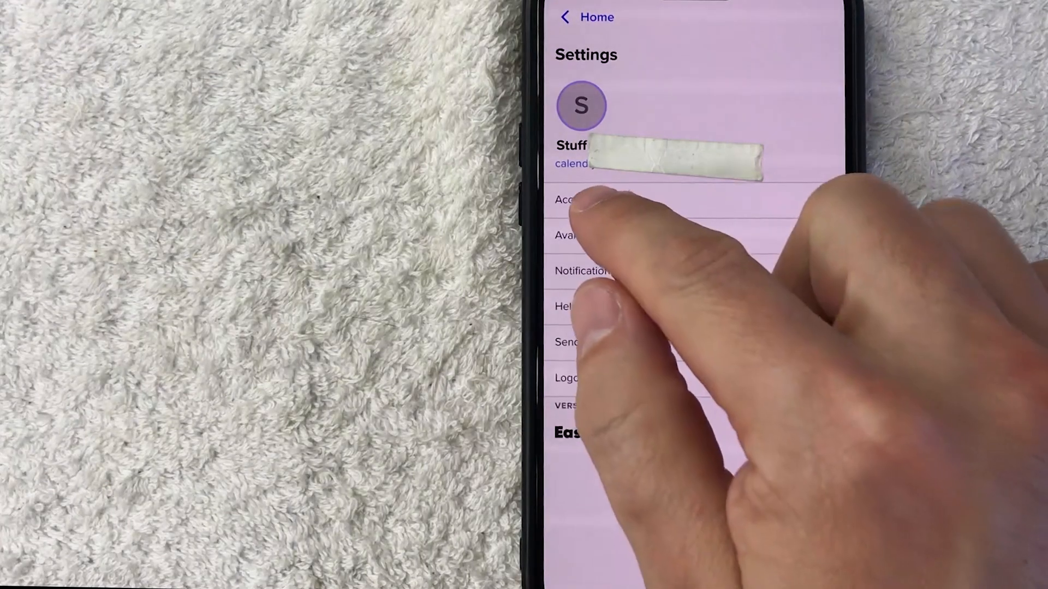
click(575, 199)
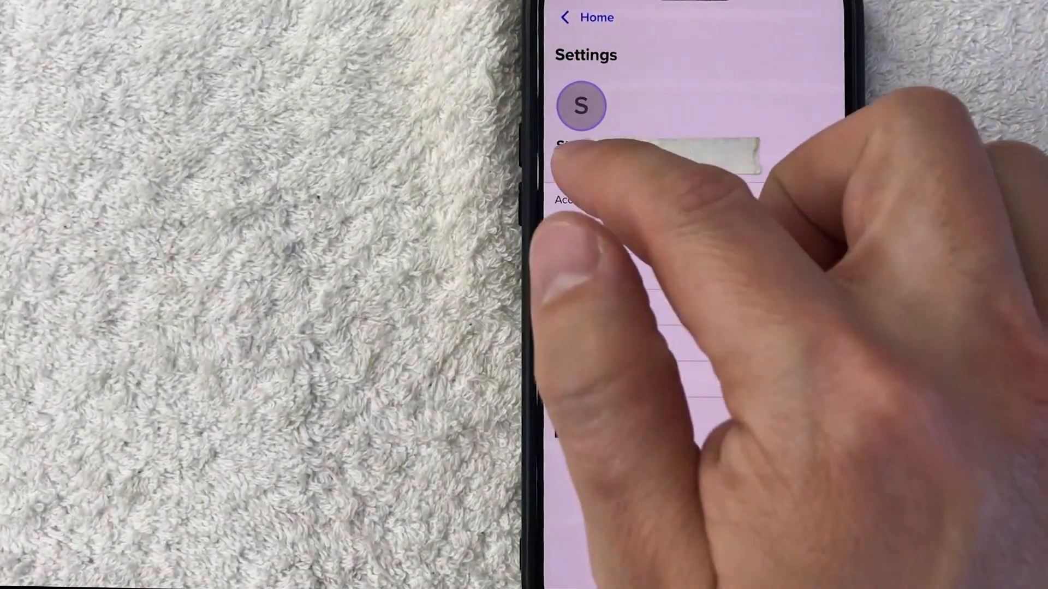
click(568, 163)
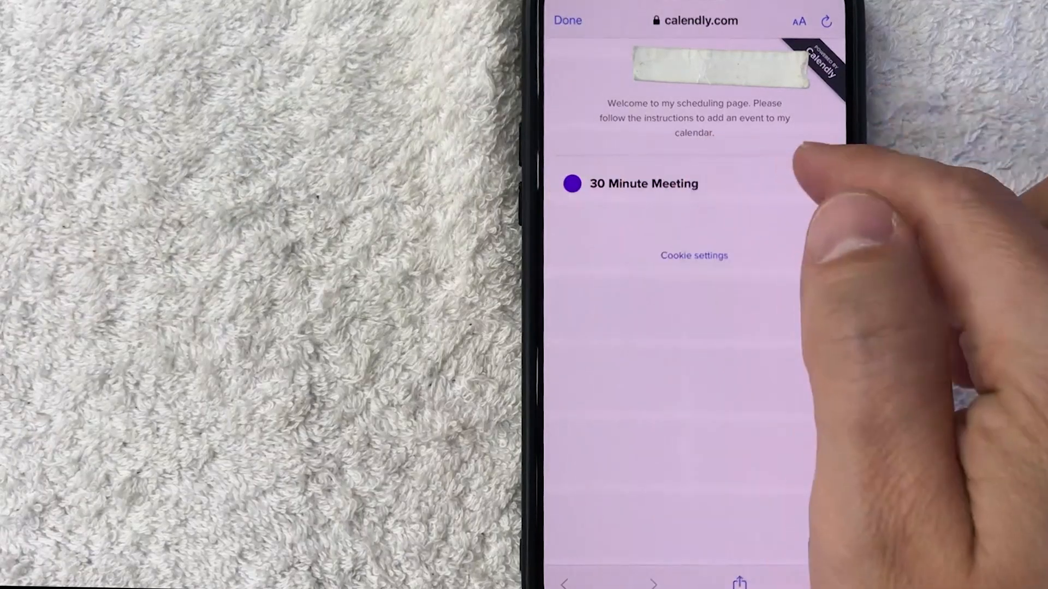
- On the 30 Minute Meeting booking page, select May 9, 2024 at 10:30 and copy the booking link
click(731, 183)
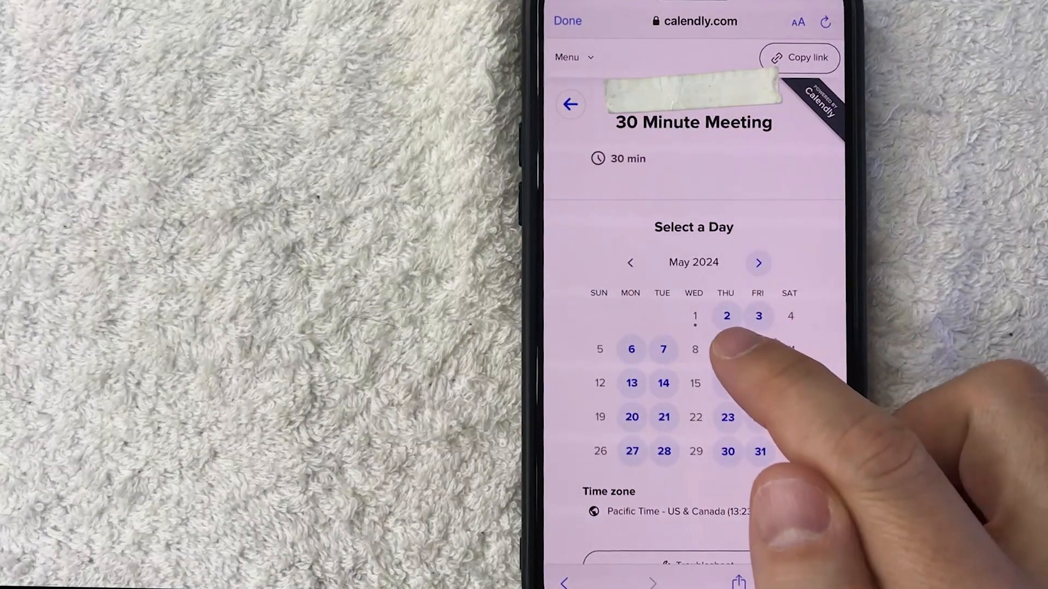
click(727, 350)
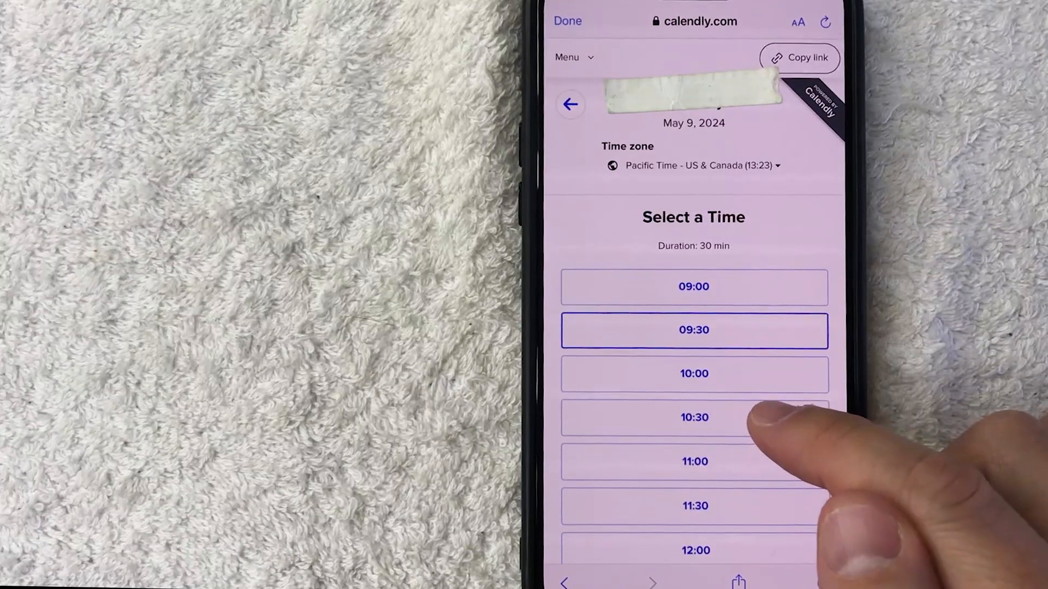
click(767, 417)
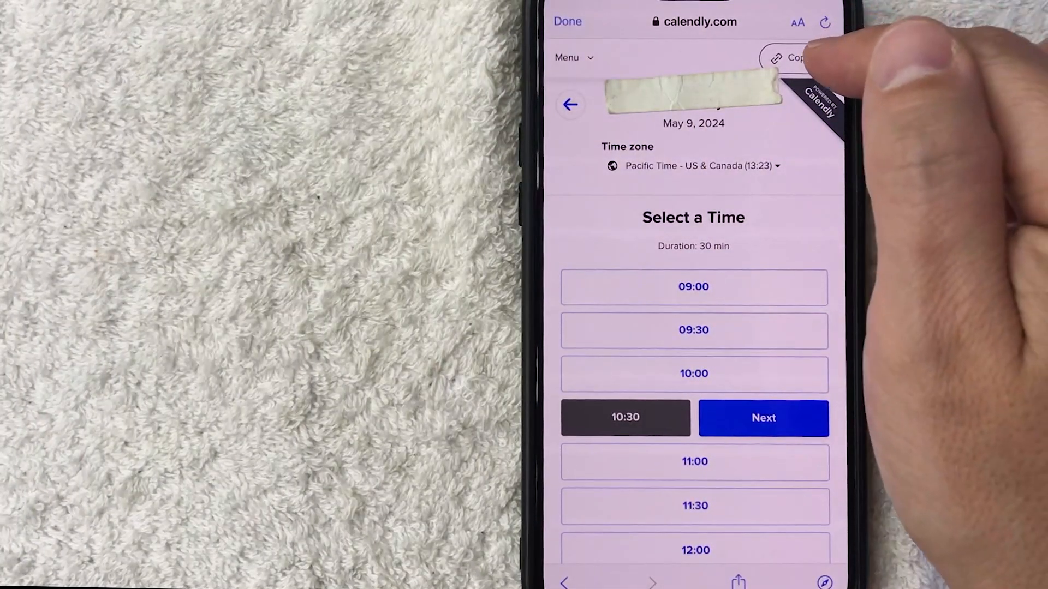
click(800, 58)
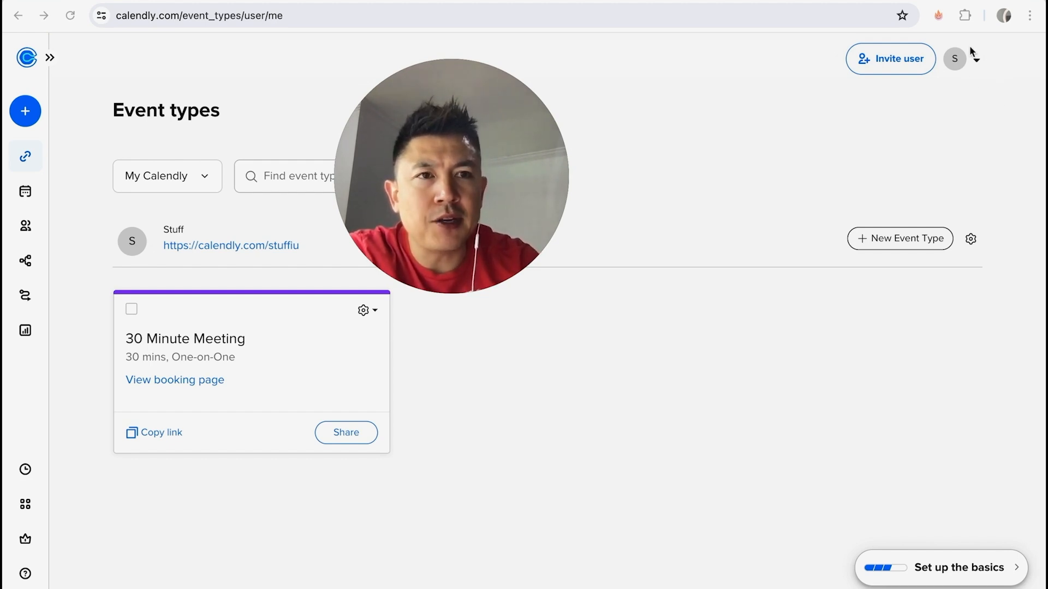
- On the Calendly website, open the account's Branding settings and upload the JPEG image from the Desktop as the logo
click(977, 61)
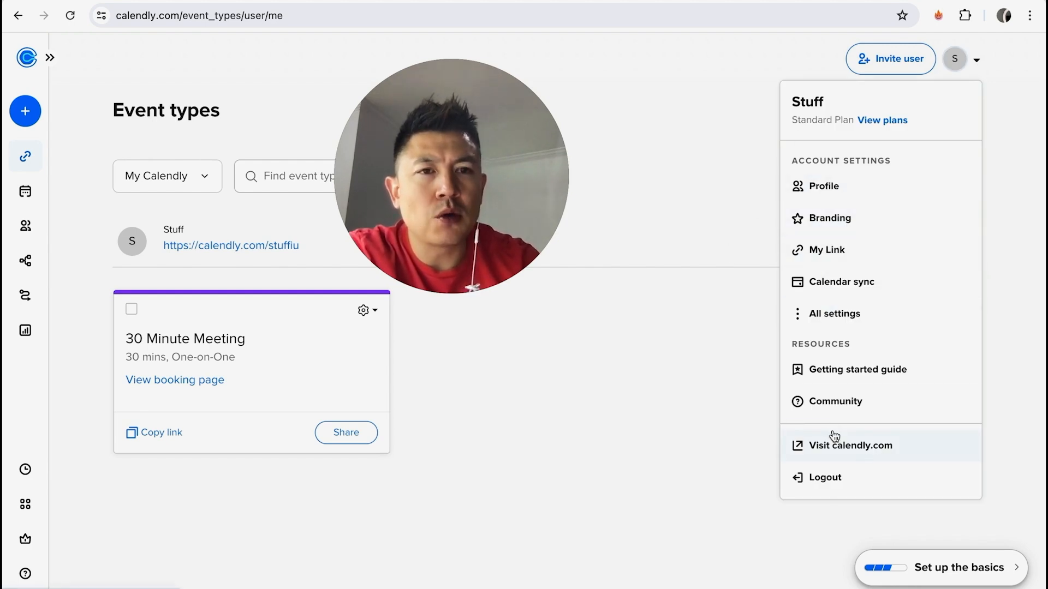
click(923, 218)
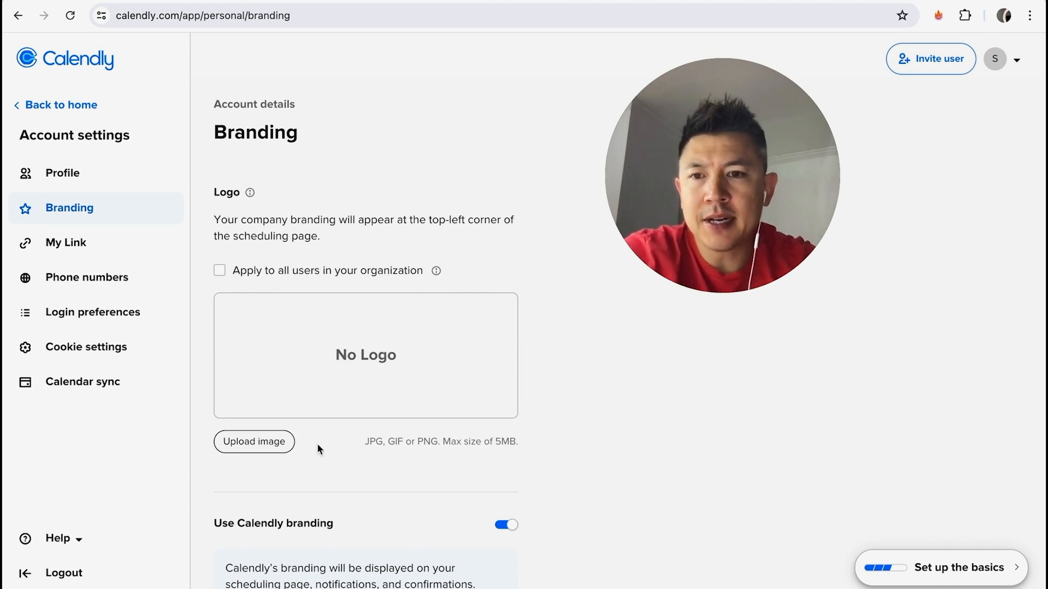
click(267, 449)
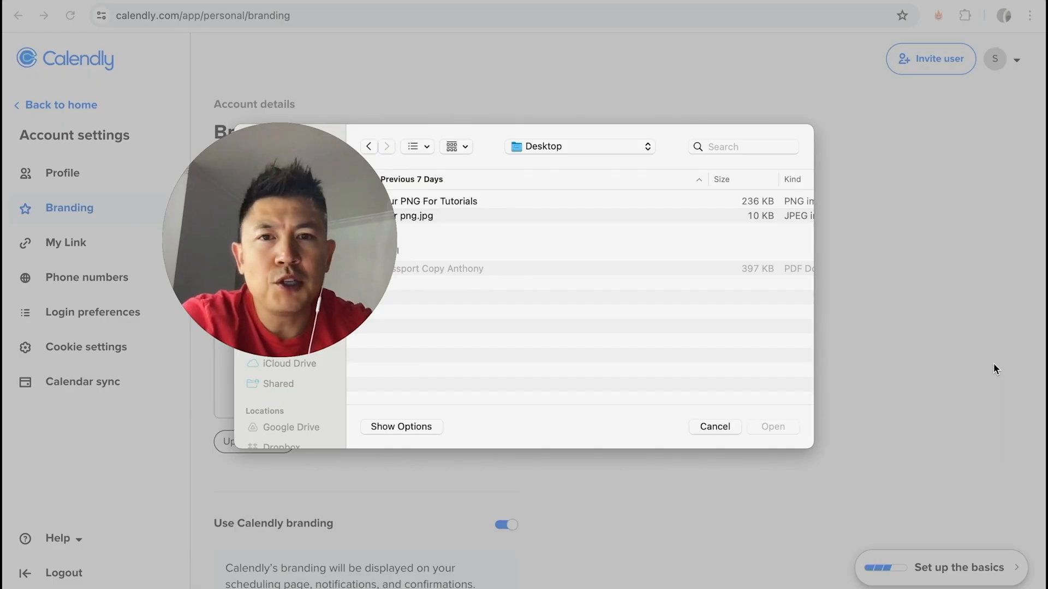
click(466, 218)
click(785, 429)
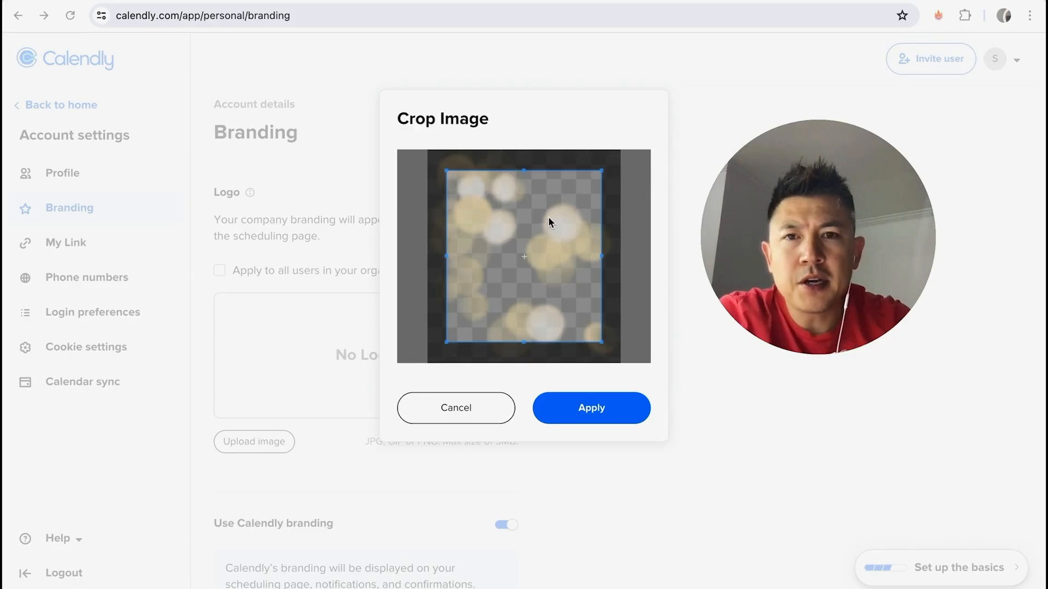
- Crop the uploaded logo to the upper-left part of the image, apply the crop and save the branding changes
drag(447, 171, 379, 148)
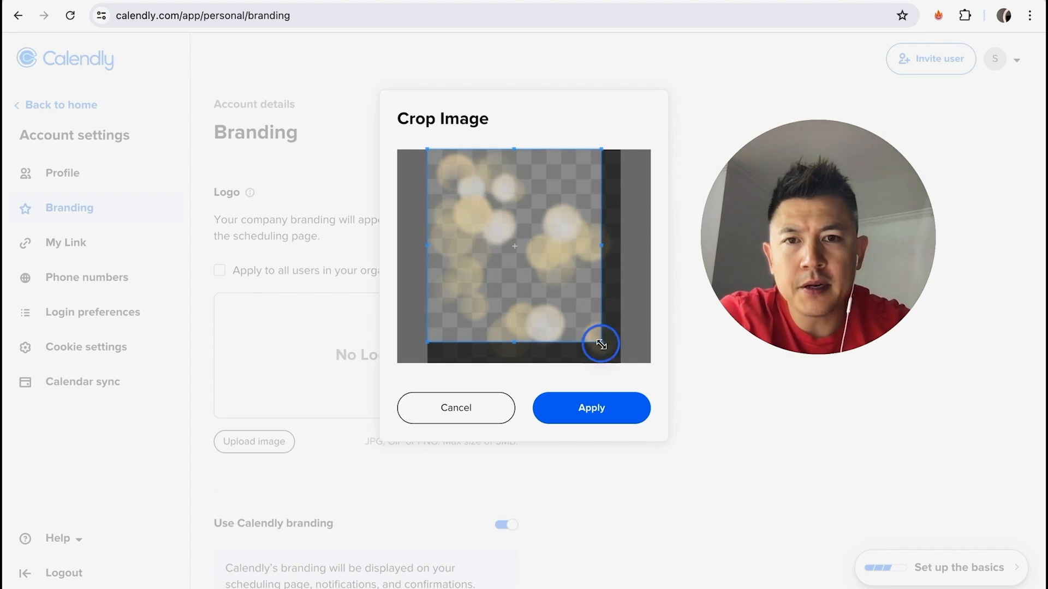
drag(601, 345, 529, 261)
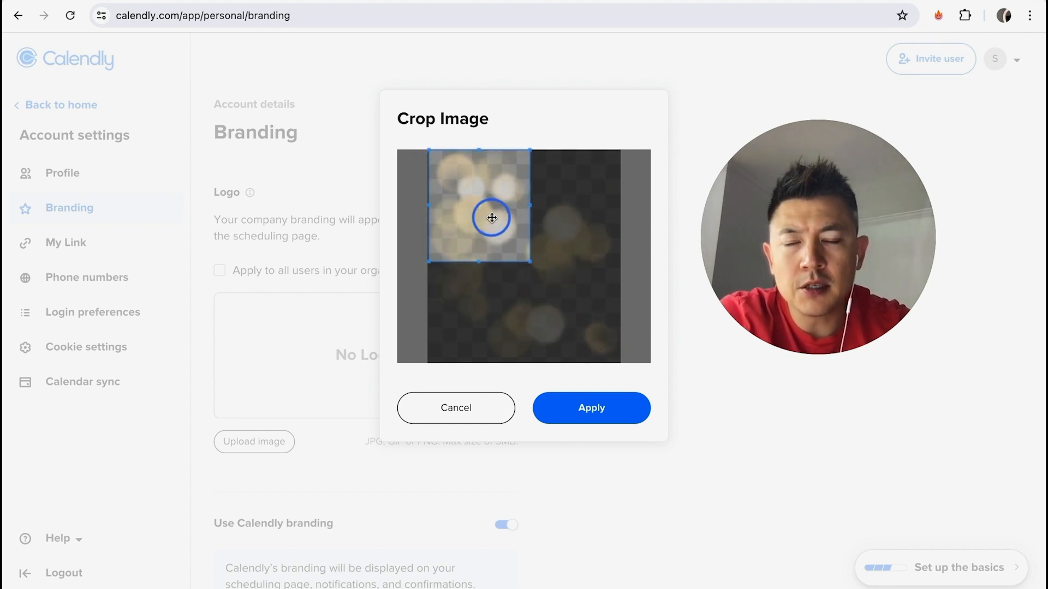
click(631, 411)
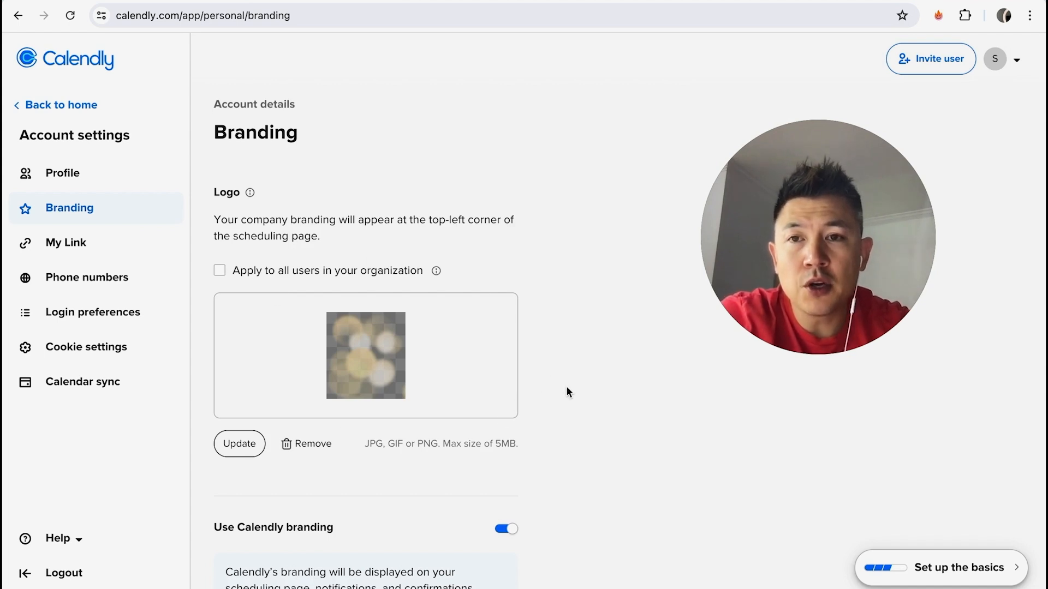
scroll(567, 392, down, 2)
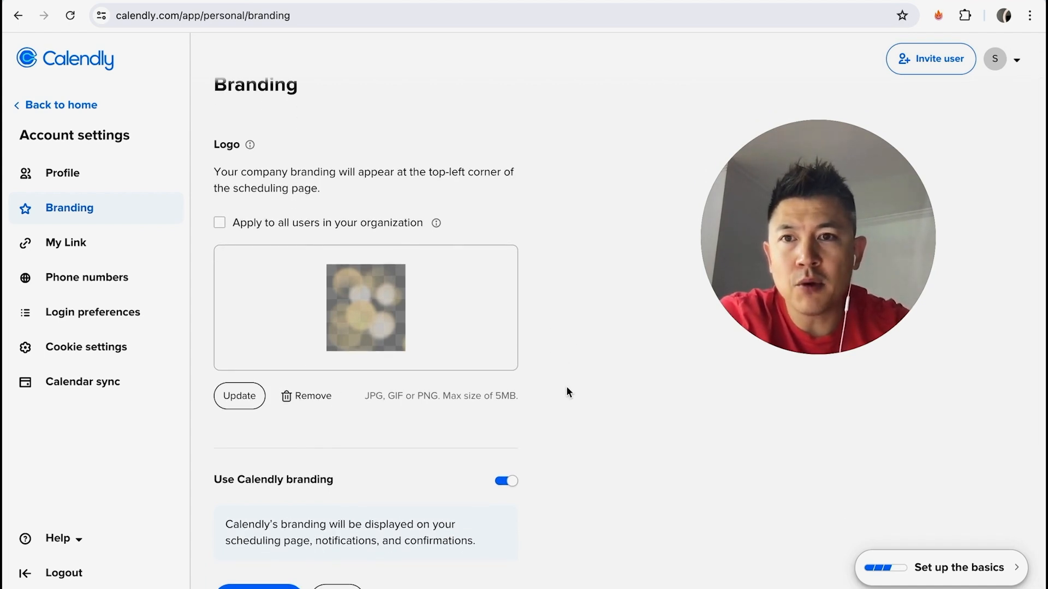
scroll(566, 391, down, 1)
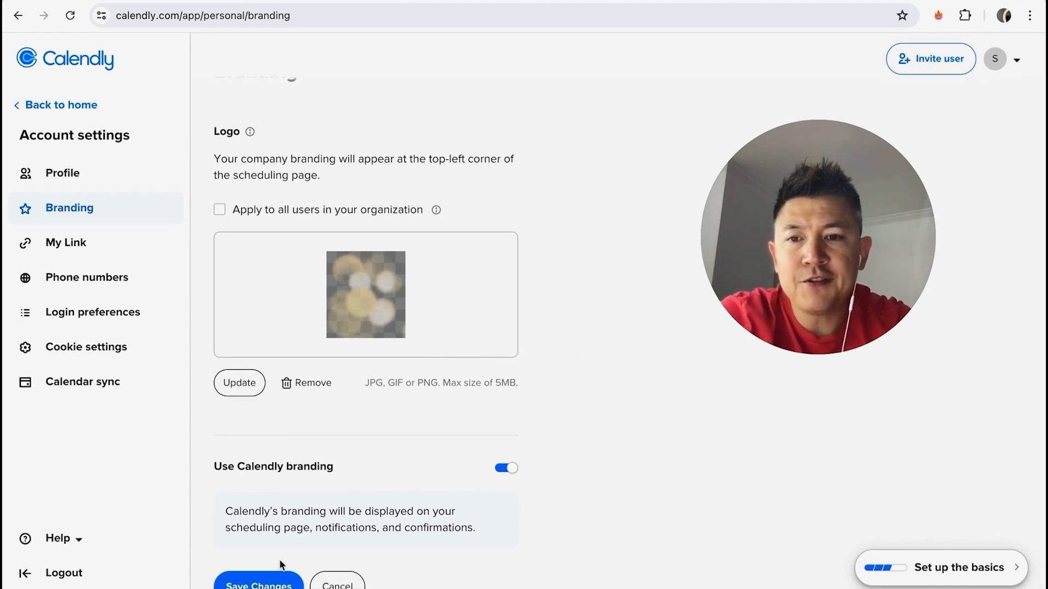
click(283, 584)
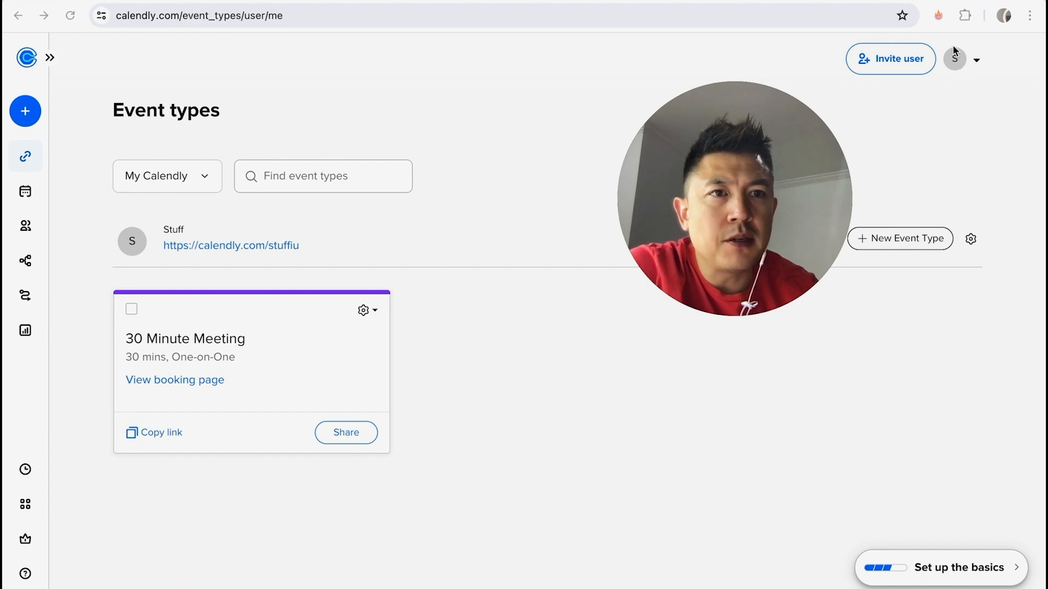
- Open the account's Branding settings, turn off Use Calendly branding and save the changes
click(976, 62)
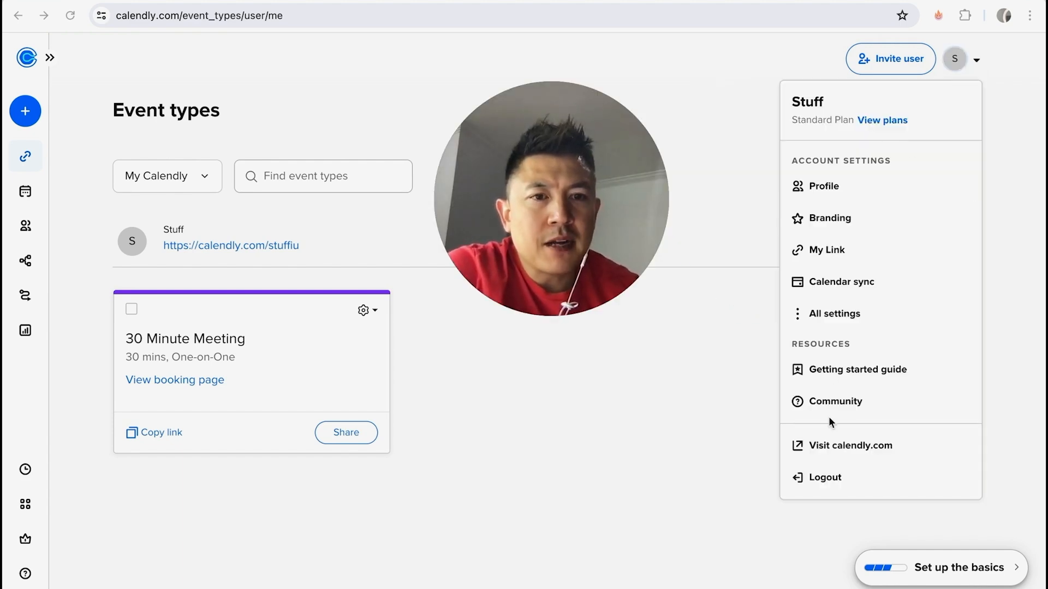
click(830, 218)
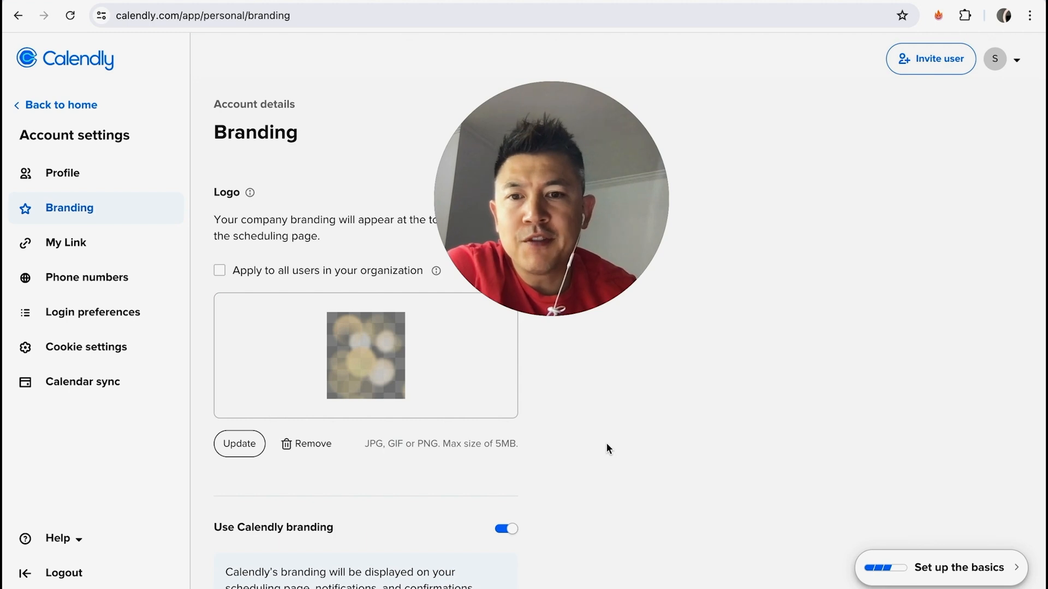
scroll(607, 445, down, 2)
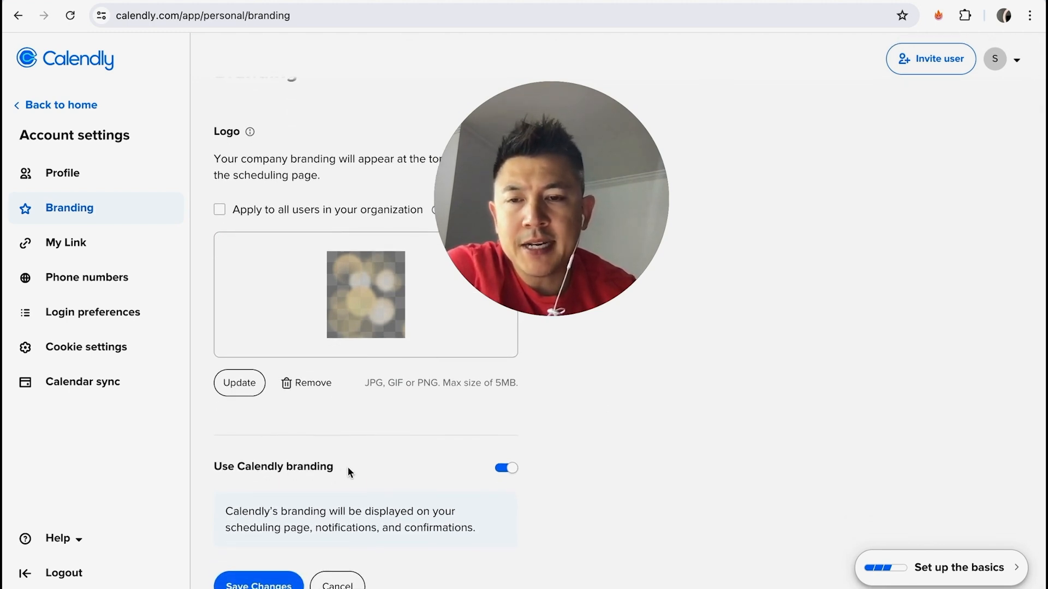
click(504, 469)
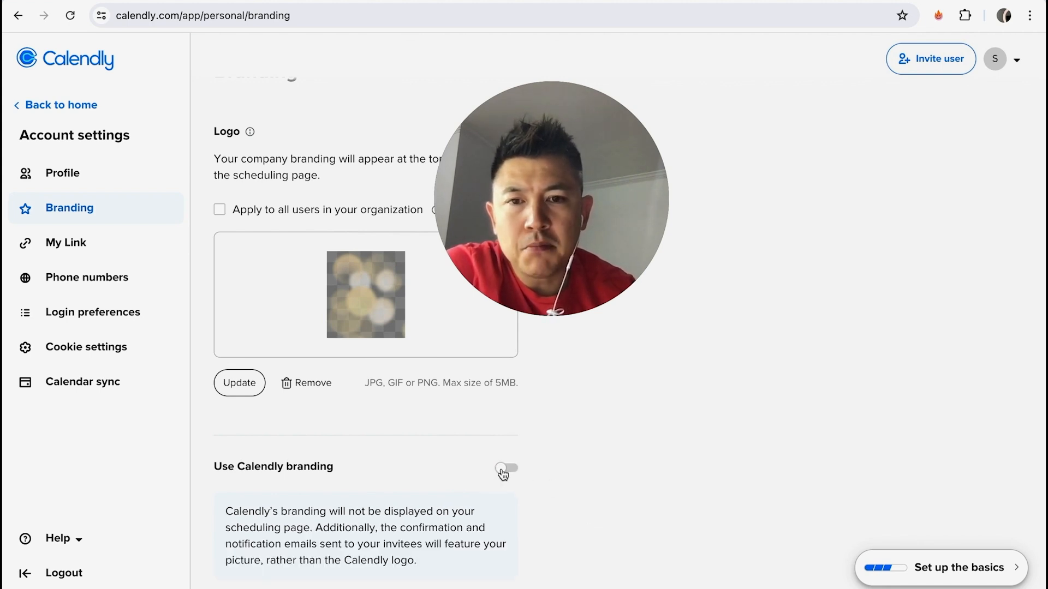
scroll(545, 473, down, 2)
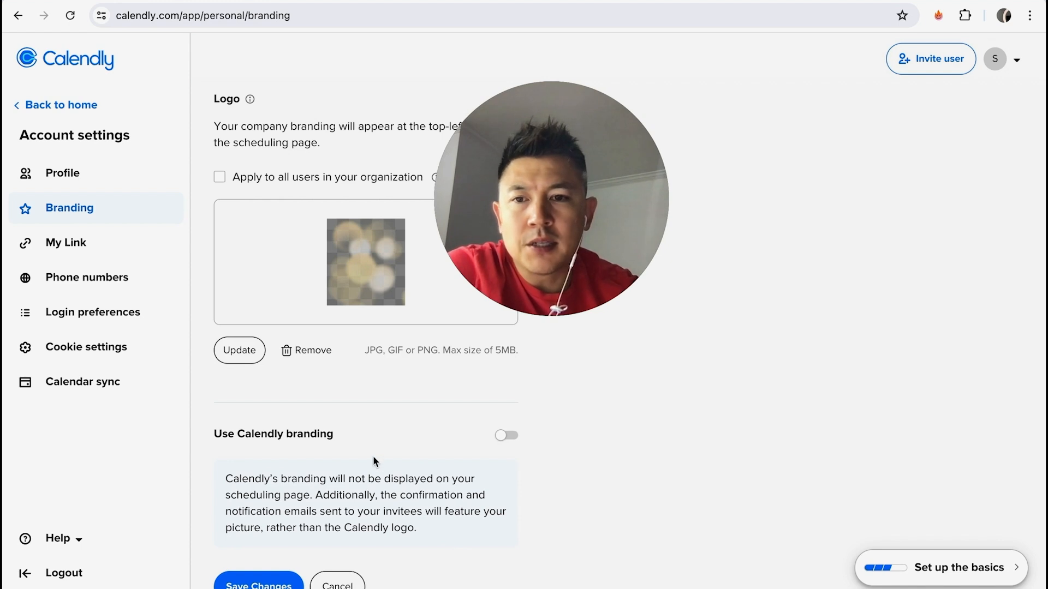
click(293, 584)
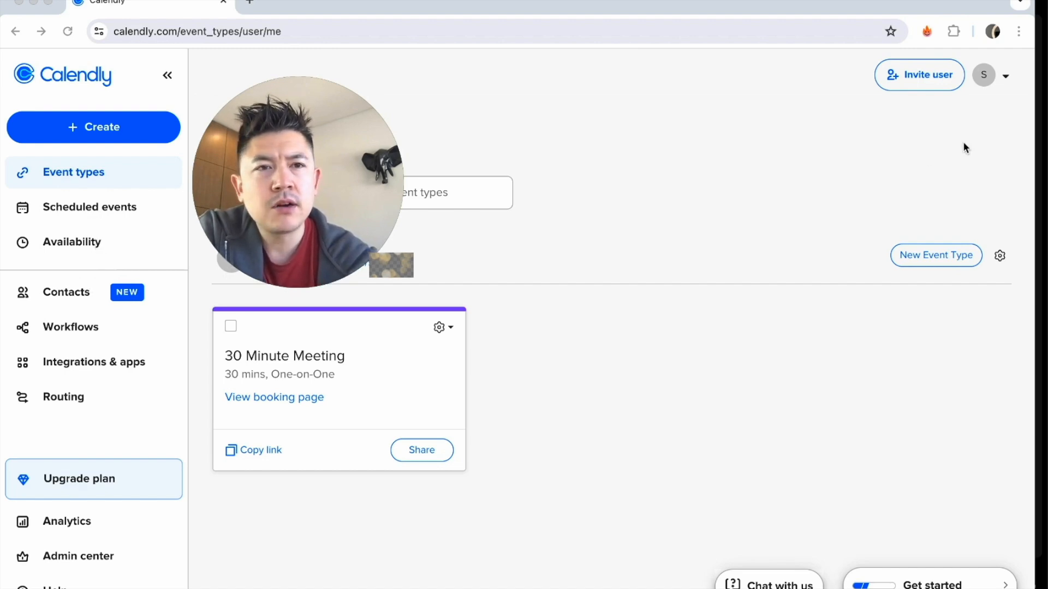
- In the Calendar sync settings, add a Google Calendar account using the first listed Google account and allow Calendly to access it
click(980, 76)
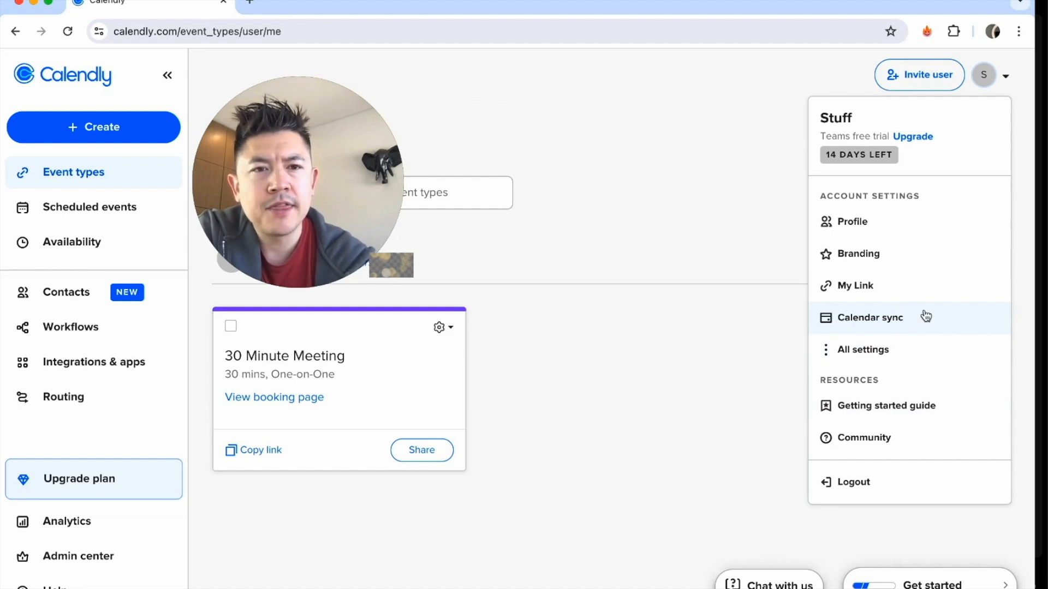
click(827, 322)
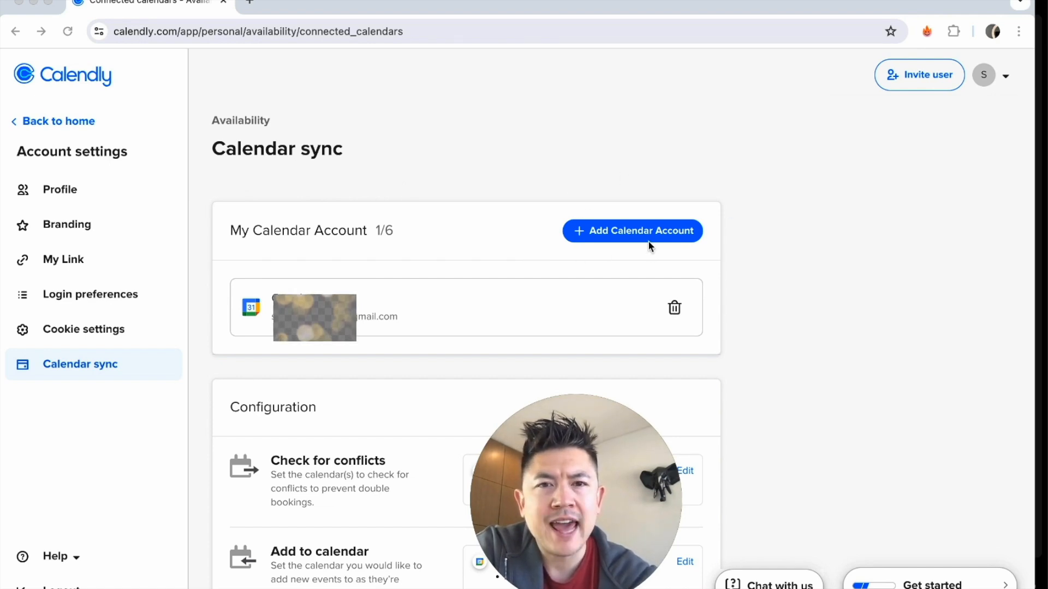
click(688, 233)
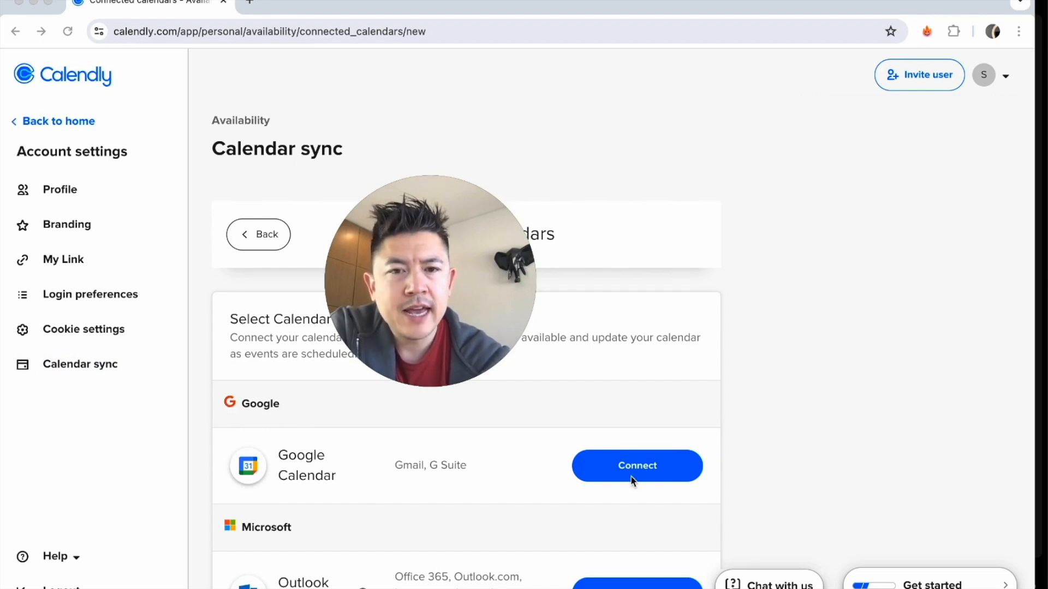
click(686, 459)
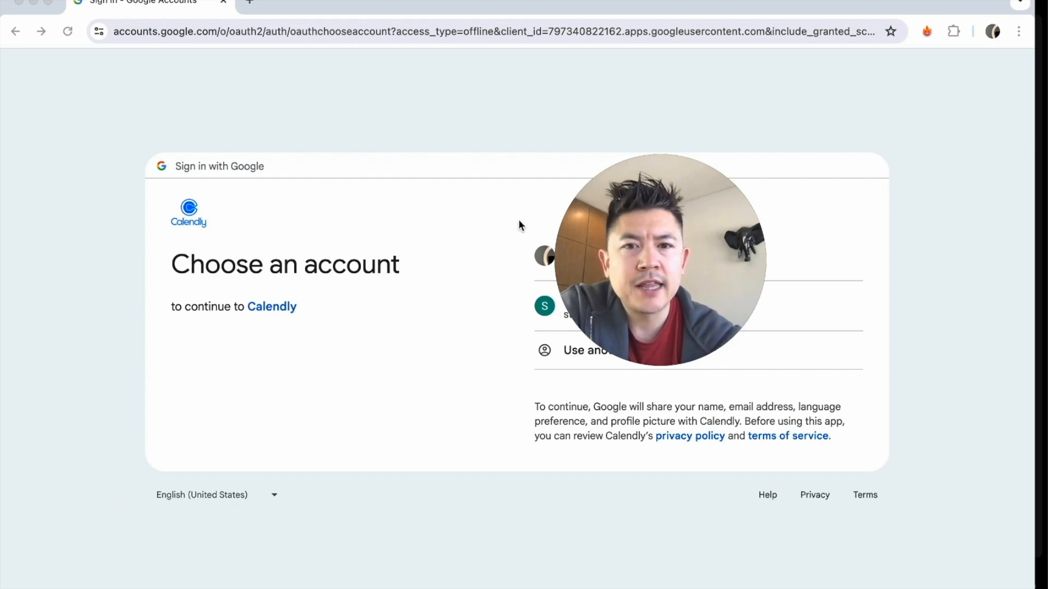
click(548, 258)
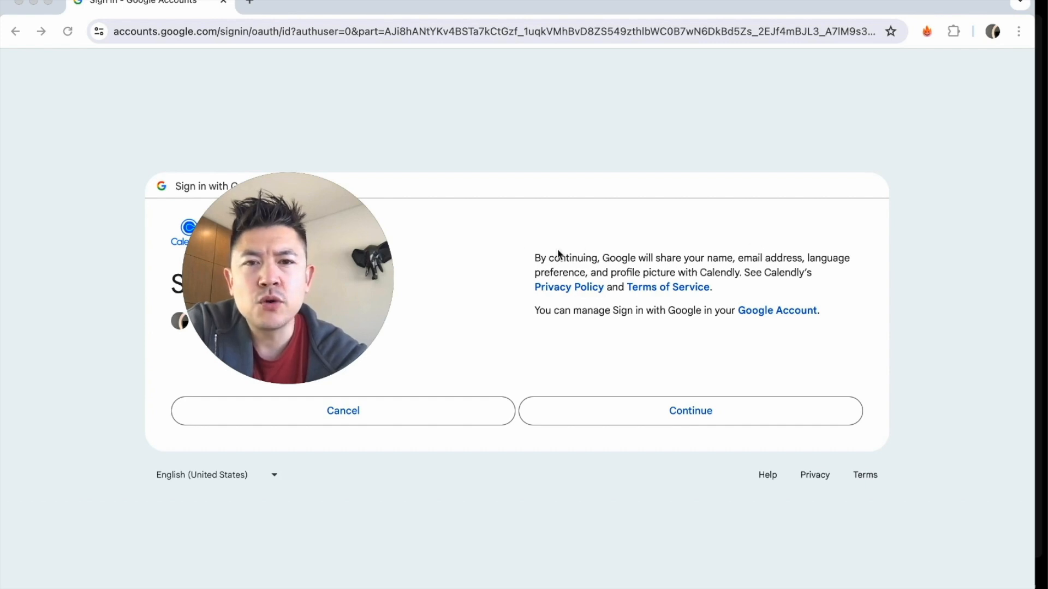
click(734, 419)
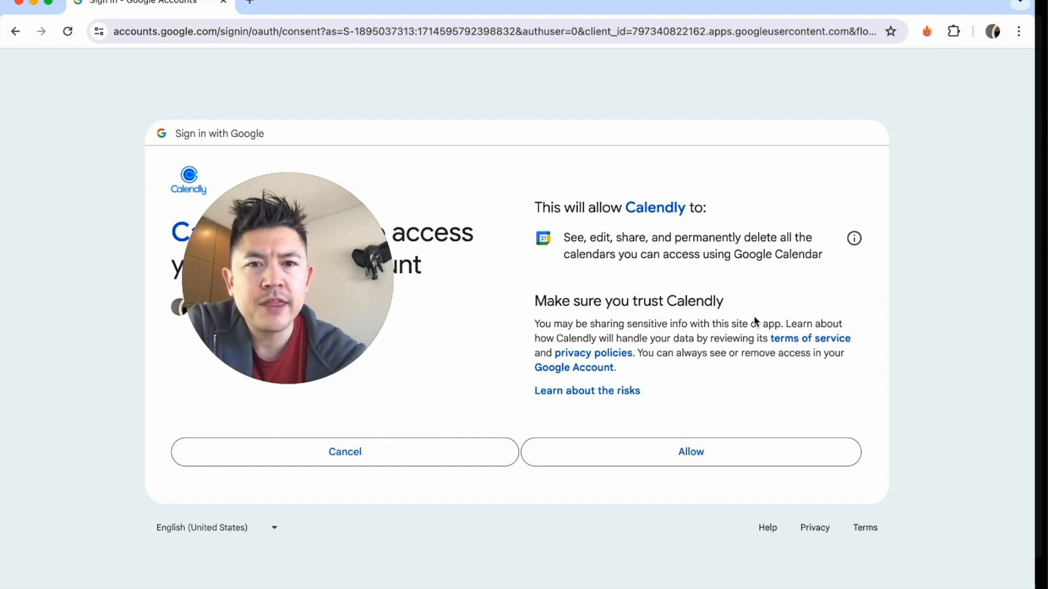
click(569, 453)
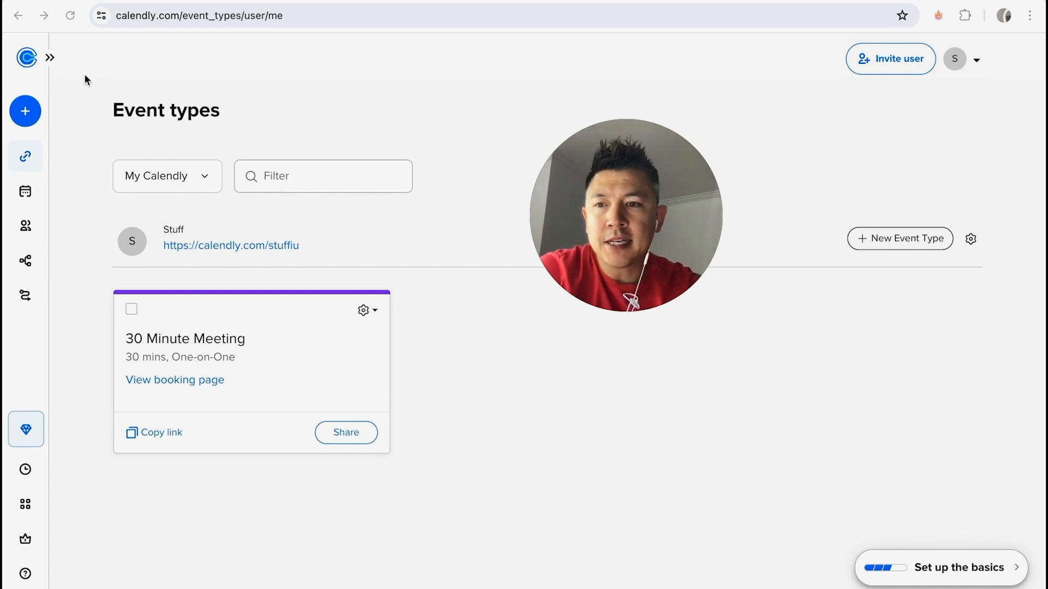
- Open Google Calendar from the integrations and remove the calendar account marked unavailable on the current tier
click(30, 508)
scroll(873, 374, down, 3)
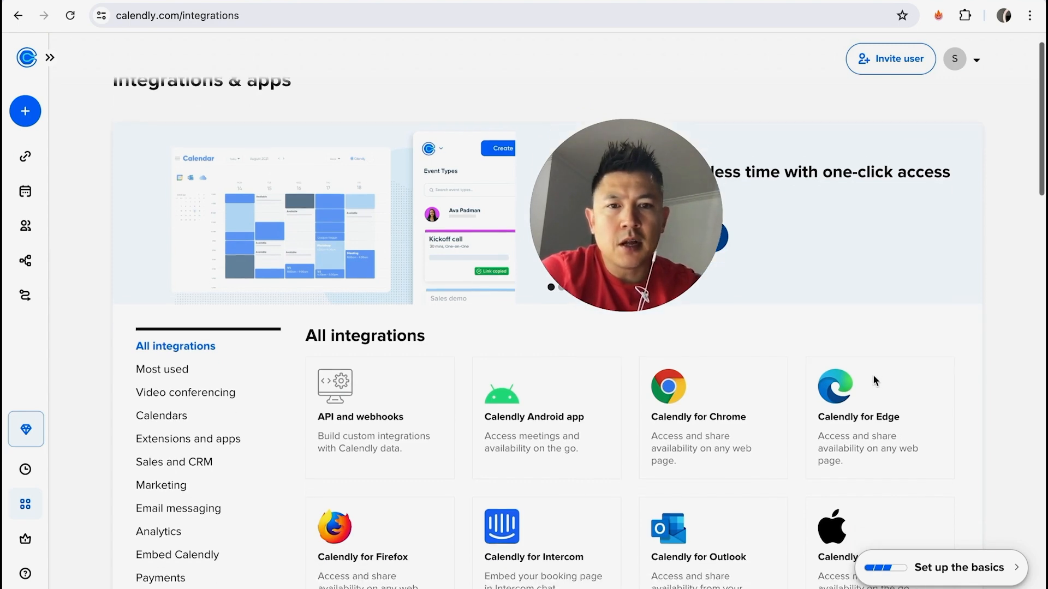
scroll(875, 381, down, 5)
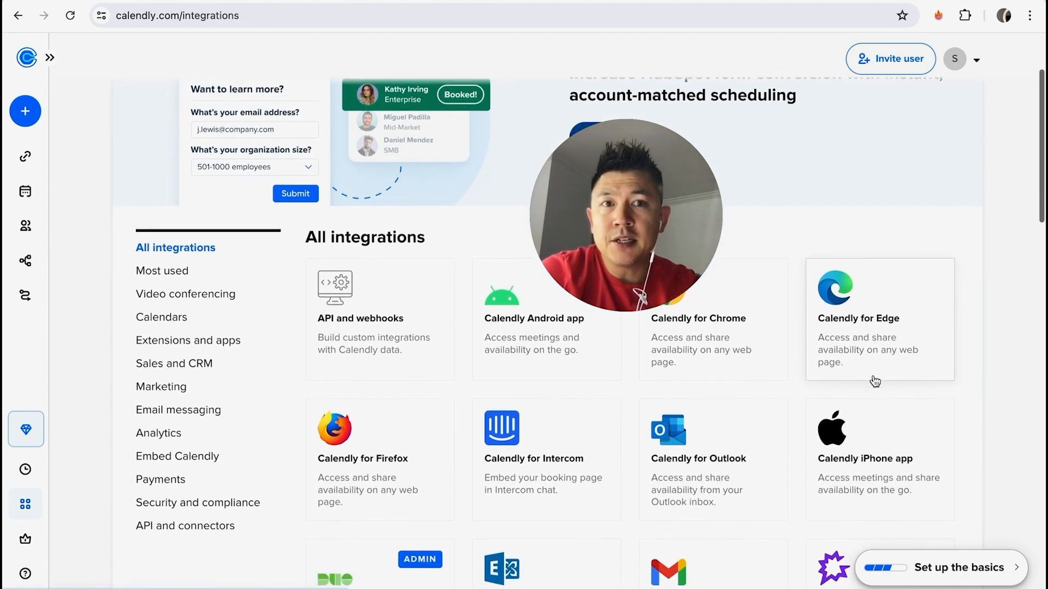
scroll(874, 382, down, 3)
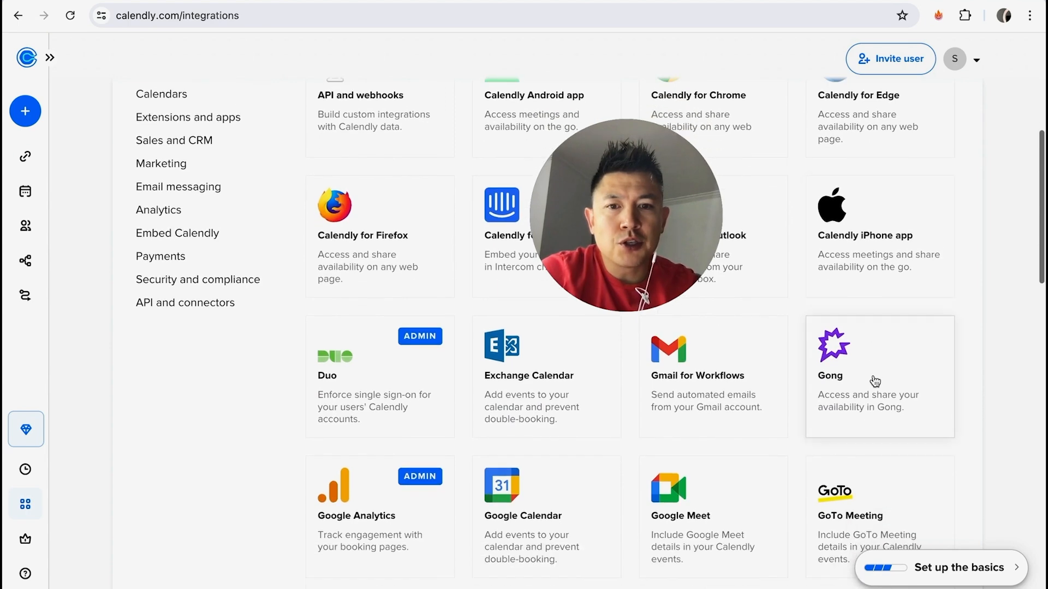
scroll(711, 381, down, 1)
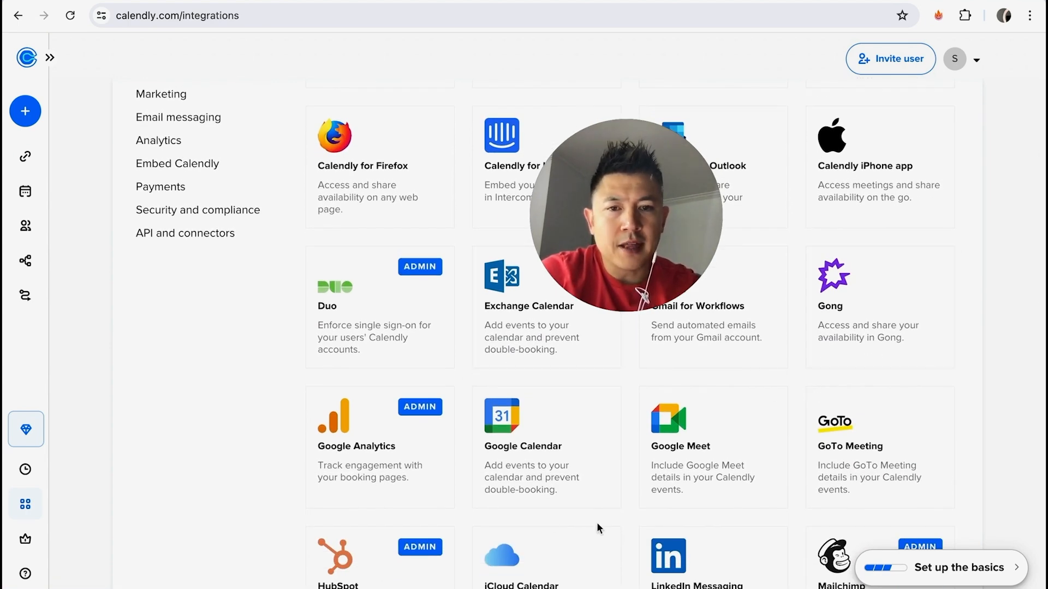
click(525, 453)
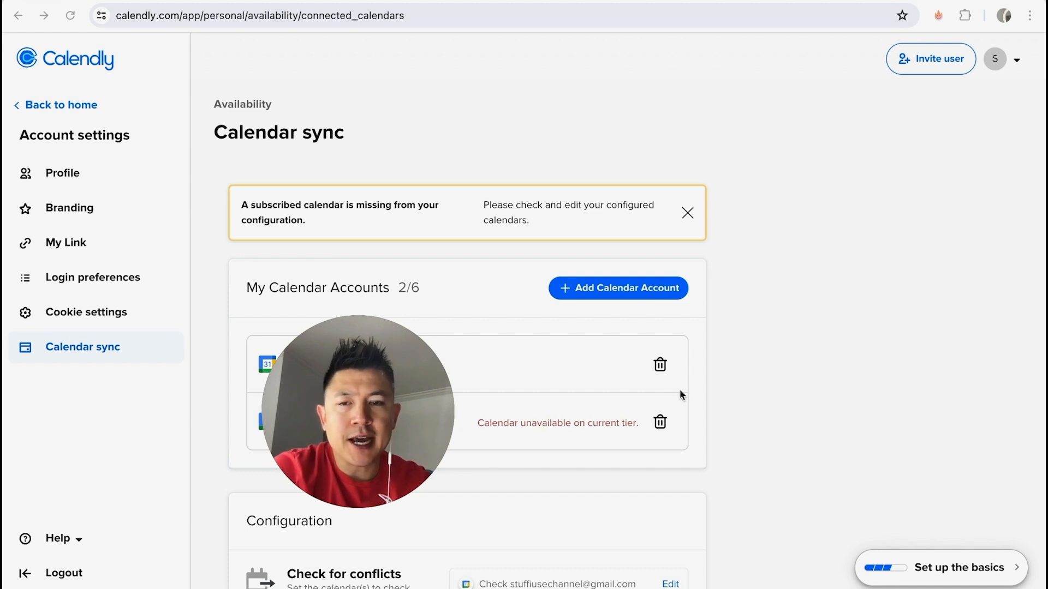
click(661, 421)
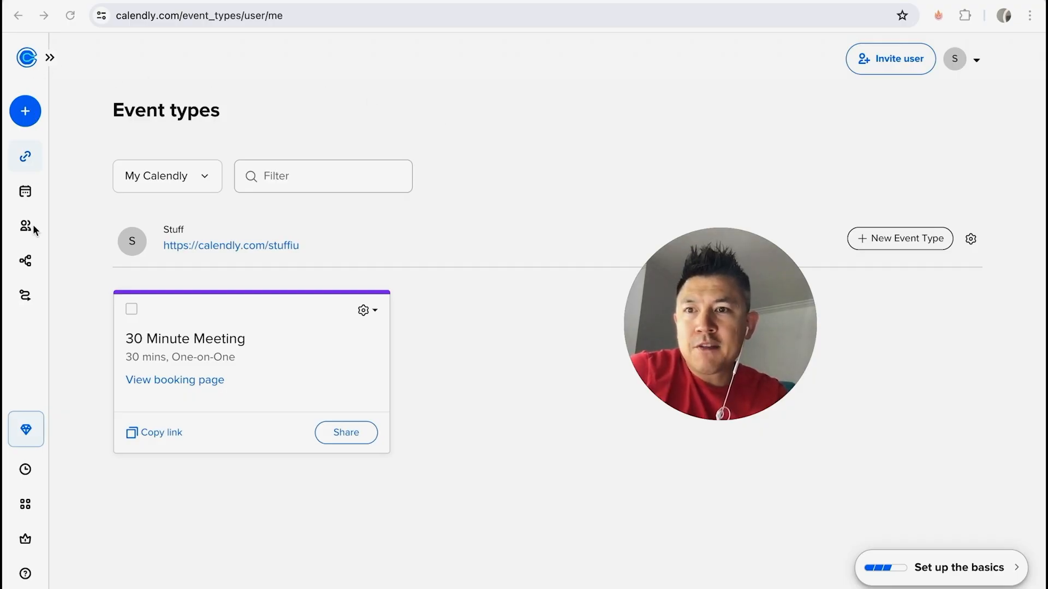
- Browse all integrations and open the Google Meet integration
click(25, 505)
scroll(528, 307, down, 2)
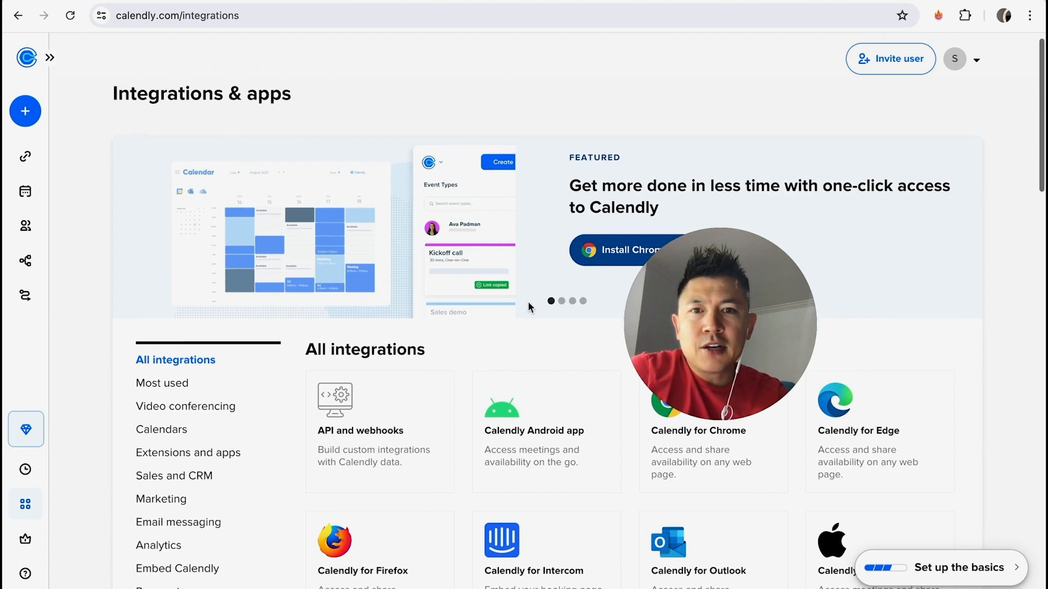
scroll(529, 303, up, 2)
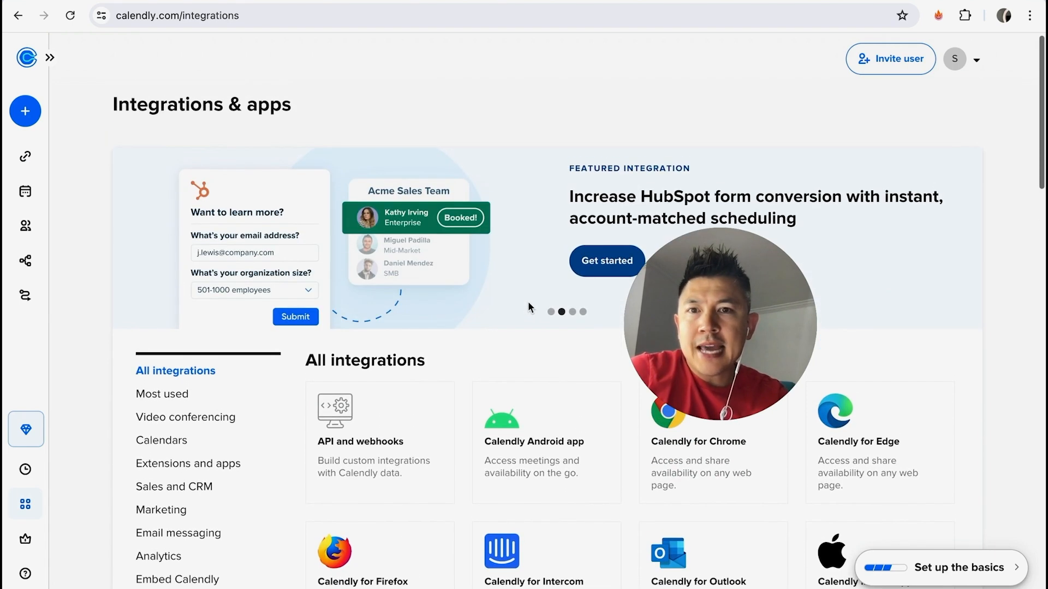
scroll(529, 302, down, 10)
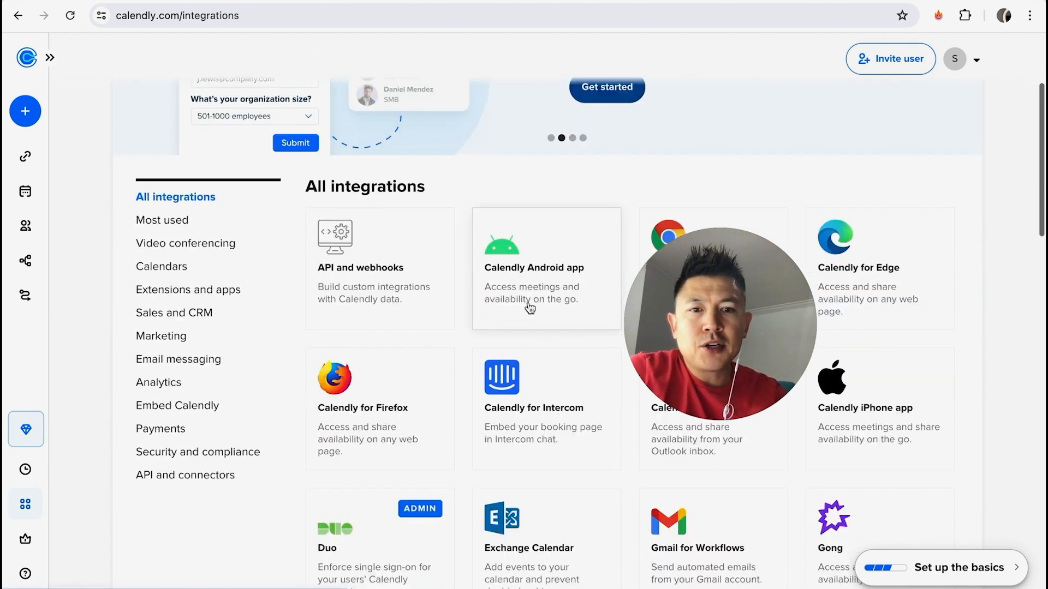
scroll(528, 306, down, 1)
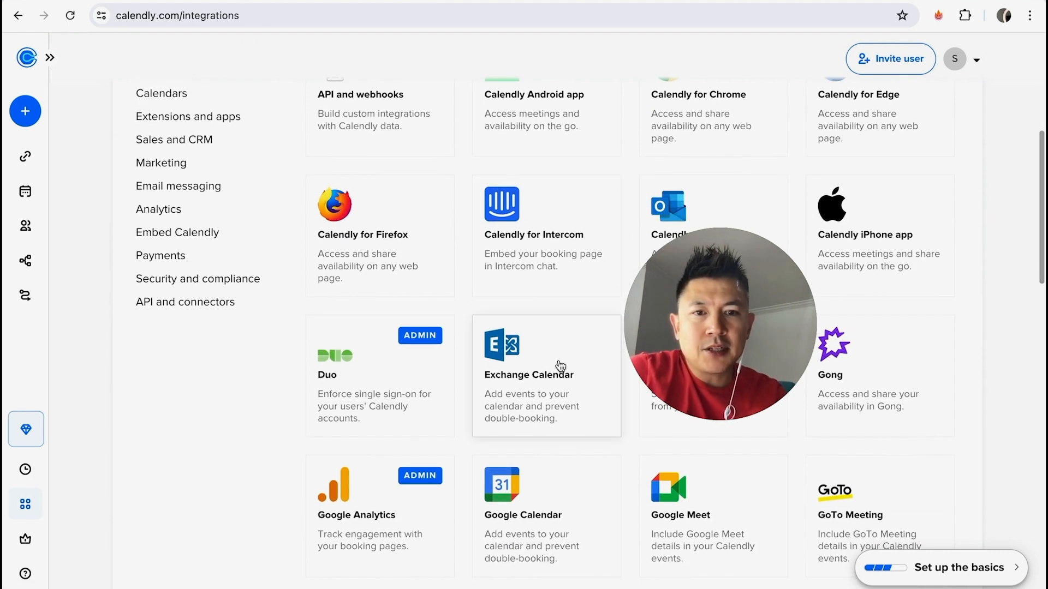
scroll(652, 513, down, 1)
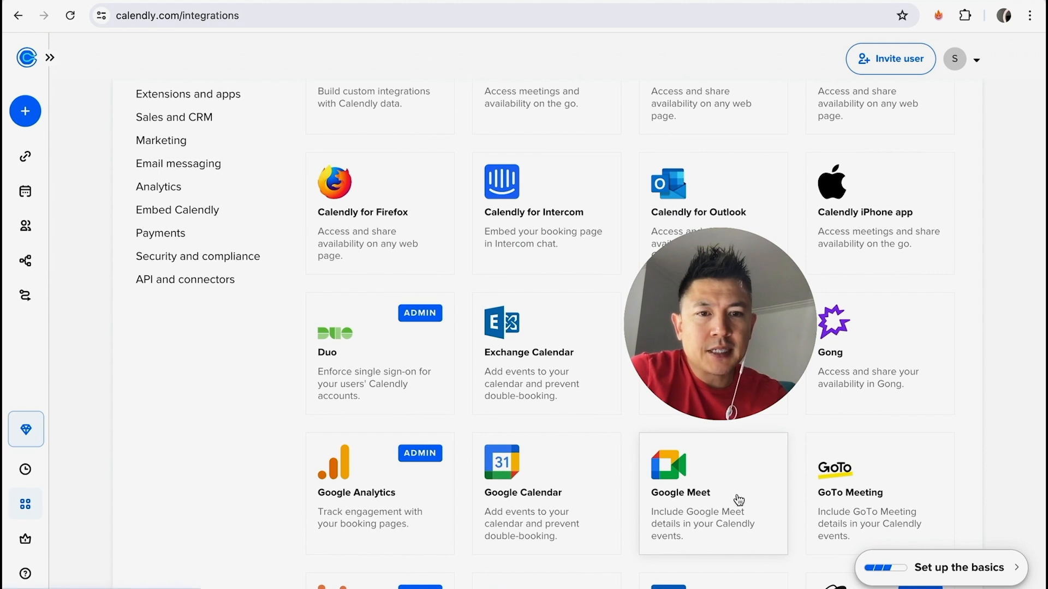
click(710, 488)
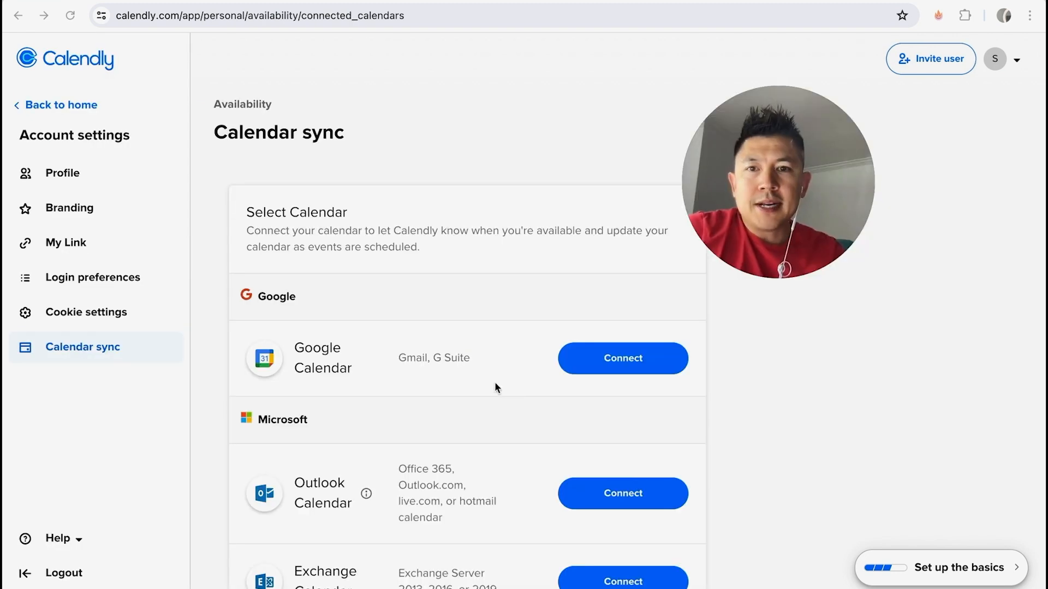
- Connect Google Calendar in the Calendar sync settings with the last listed Google account and allow Calendly to access it
scroll(483, 434, down, 1)
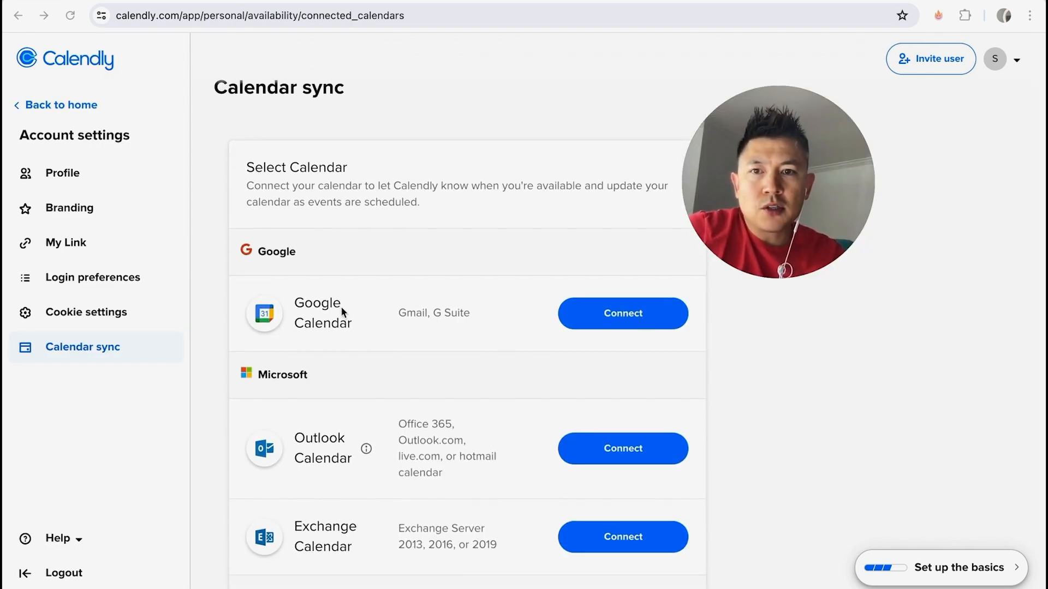
click(643, 326)
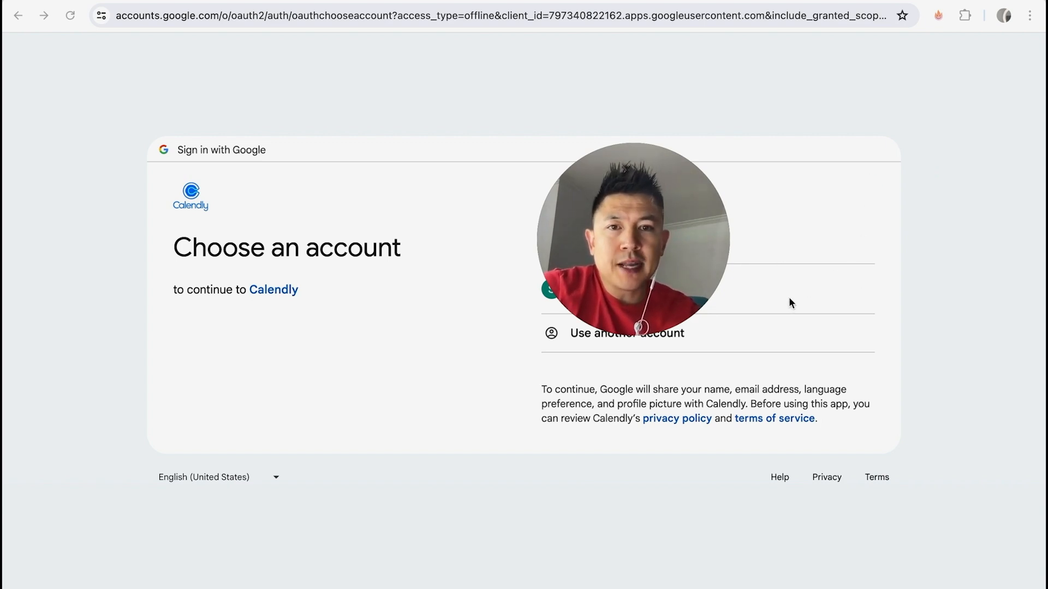
click(749, 292)
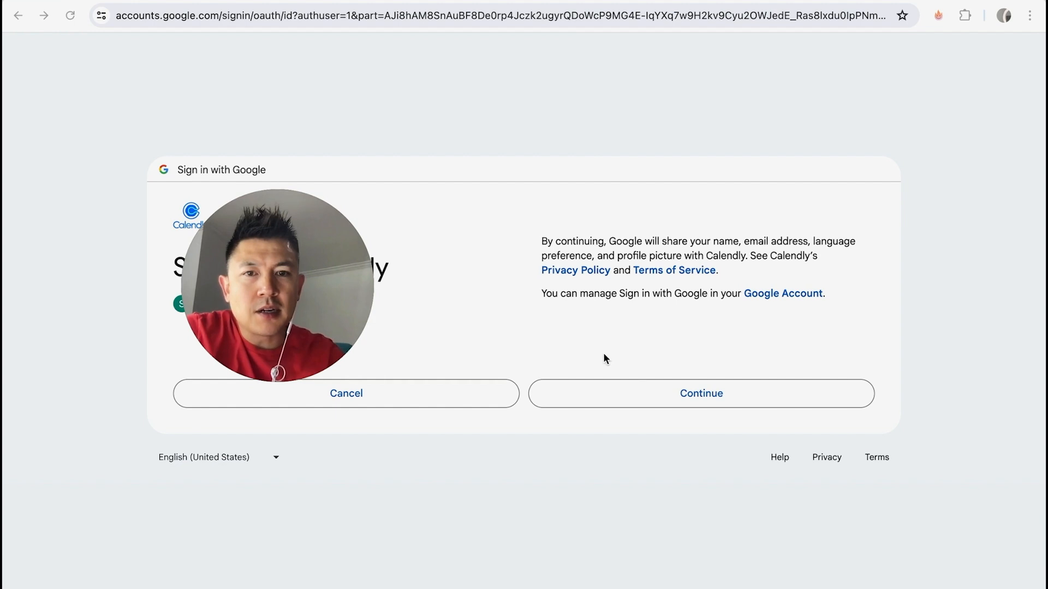
click(627, 393)
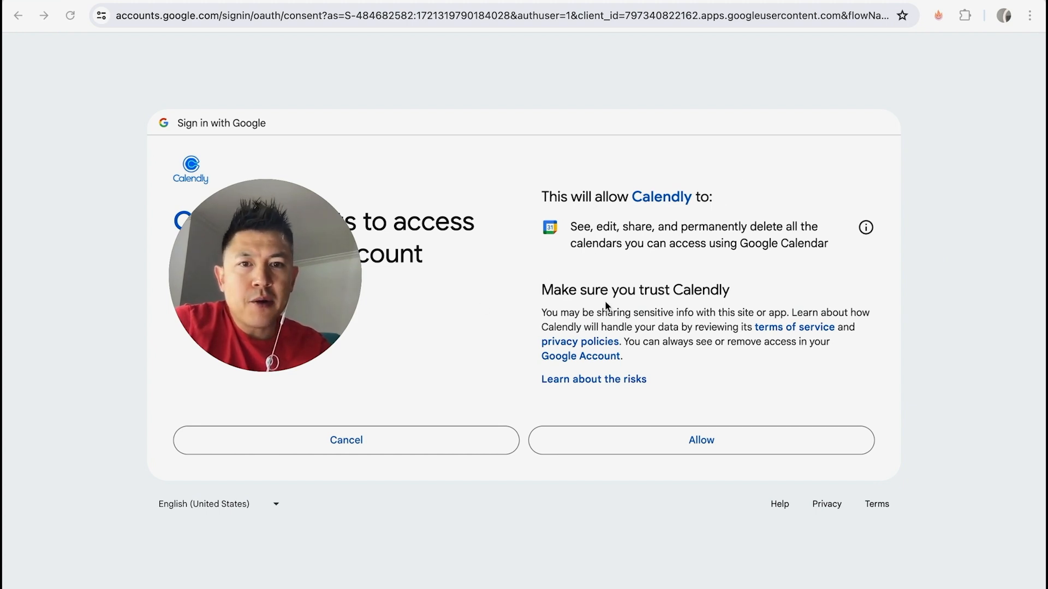
click(671, 429)
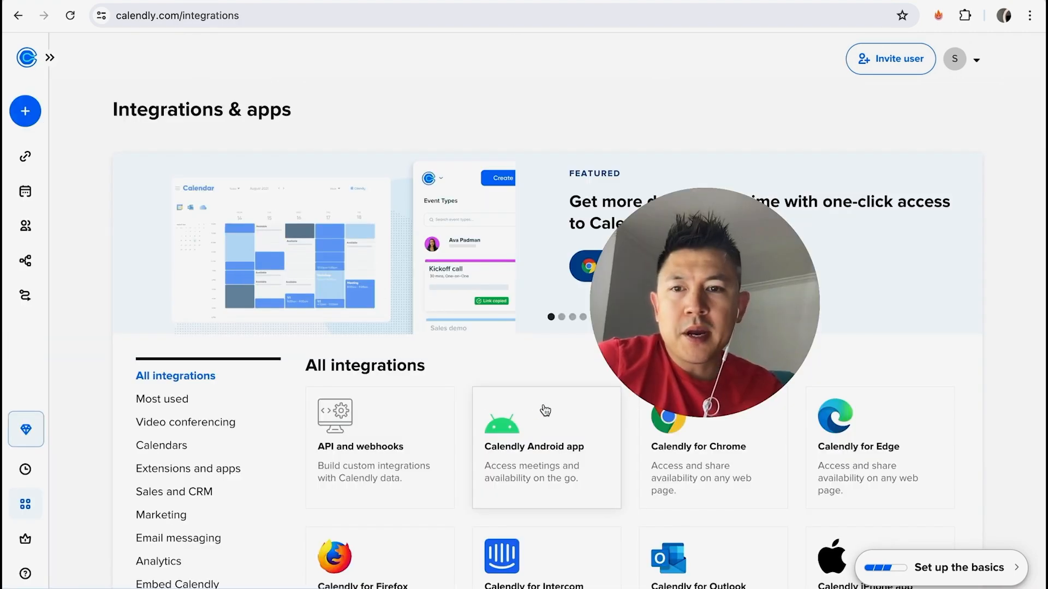
- Find Google Meet in the full list of integrations and open its page
scroll(545, 409, down, 4)
scroll(545, 410, down, 4)
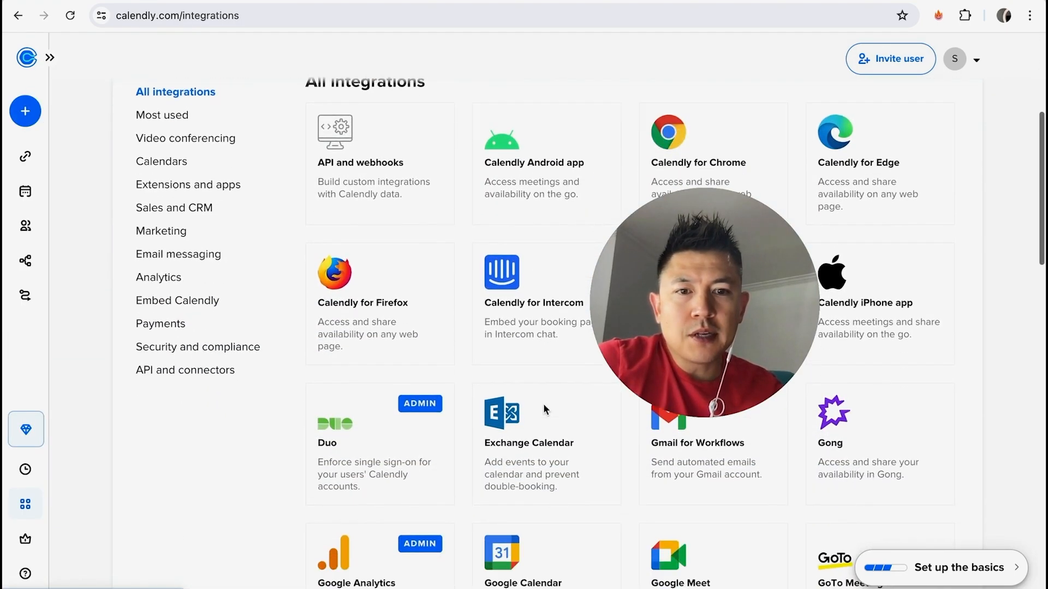
click(701, 539)
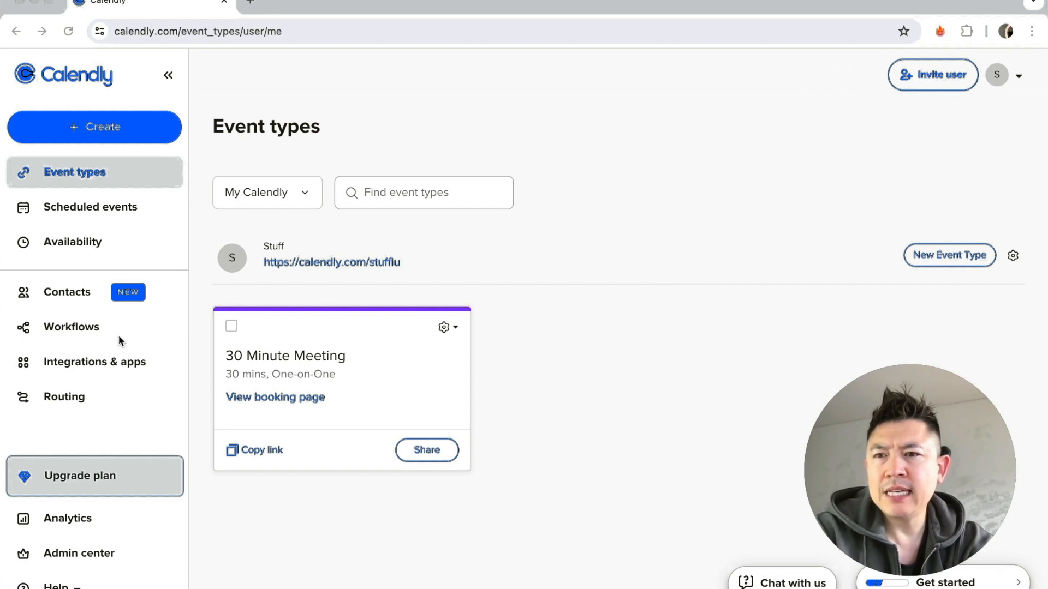
- Connect Zoom for yourself from the integrations, granting shared access permissions and allowing Calendly to be added to the Zoom account
click(109, 360)
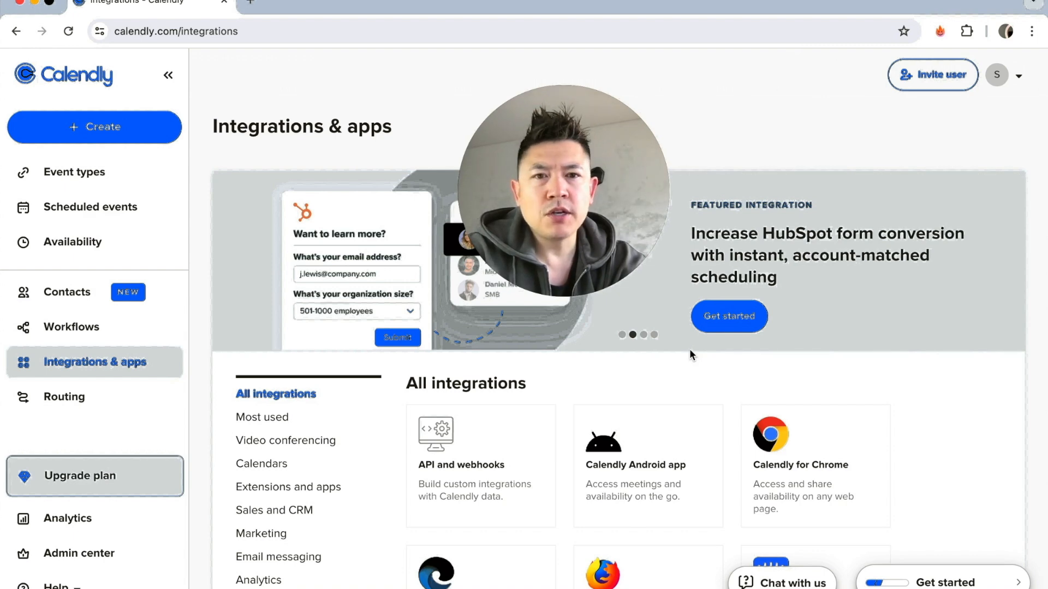
scroll(689, 352, down, 10)
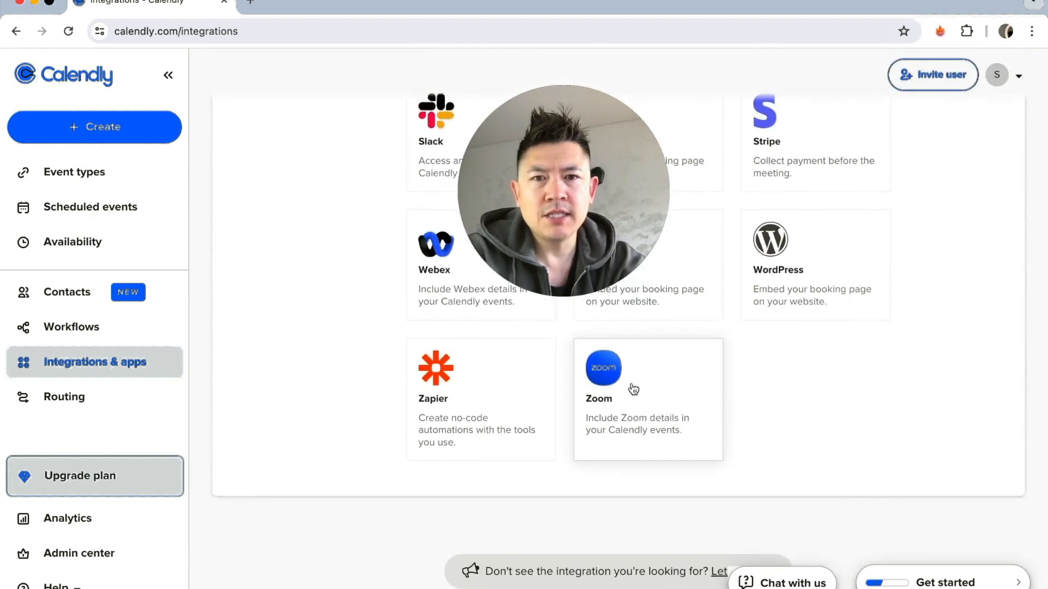
click(666, 408)
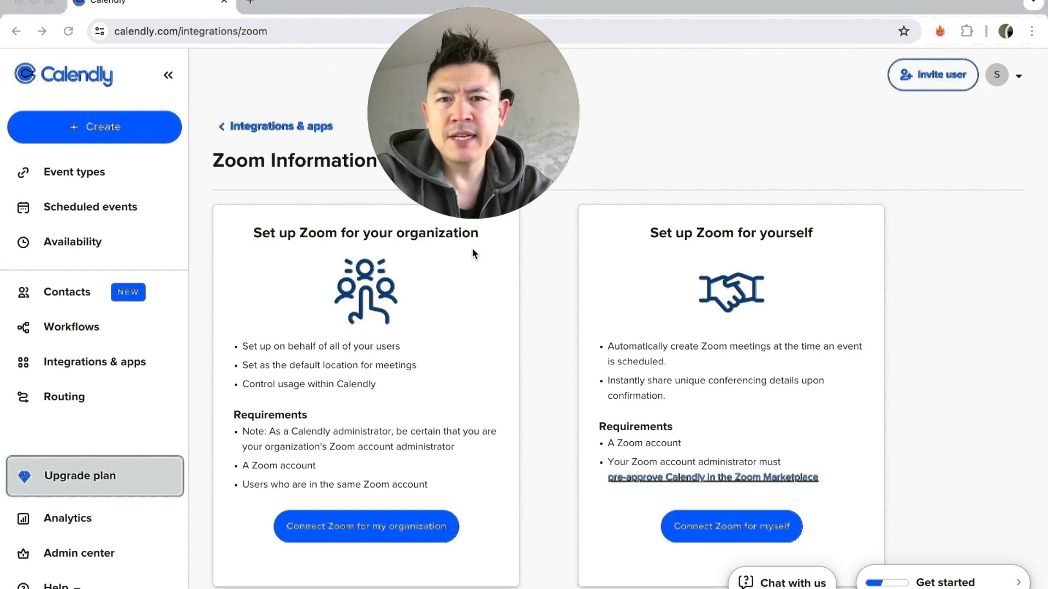
click(681, 528)
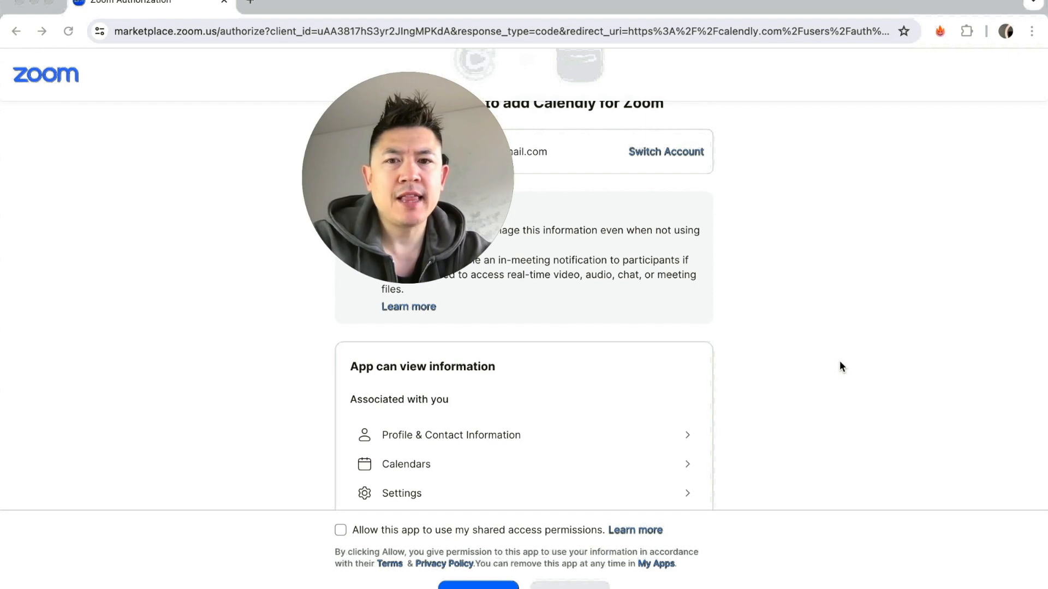
scroll(841, 367, down, 2)
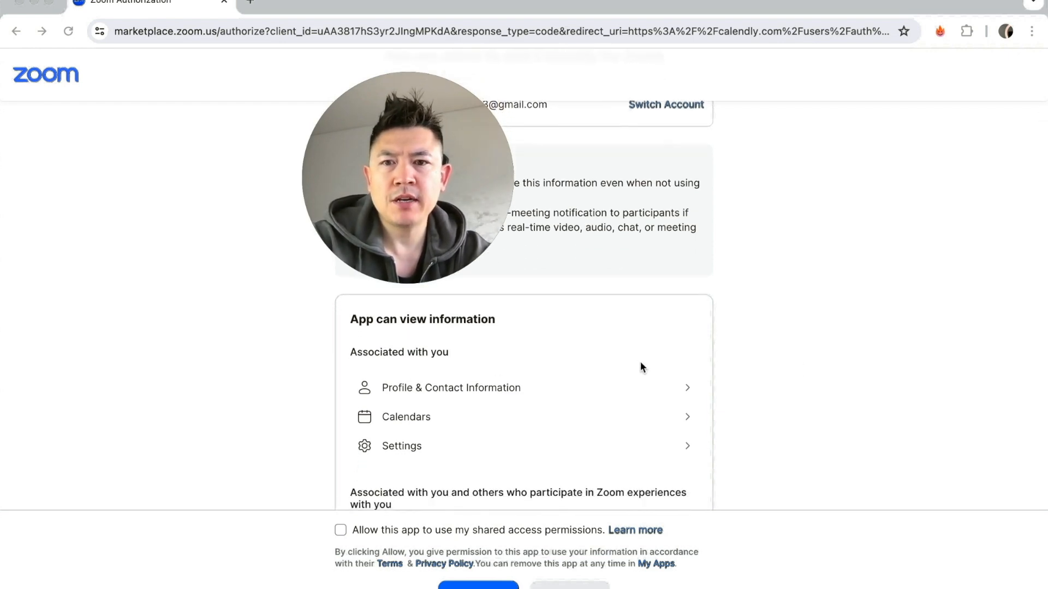
click(341, 530)
click(479, 585)
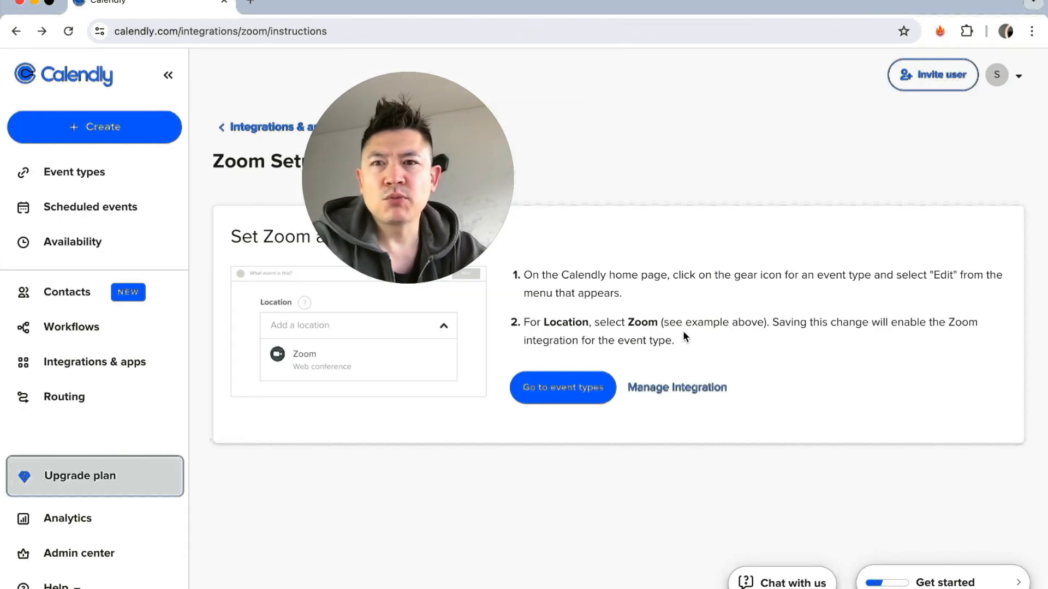
- Edit the 30 Minute Meeting event type and choose Zoom as the location in its event details
mouse_move(382, 202)
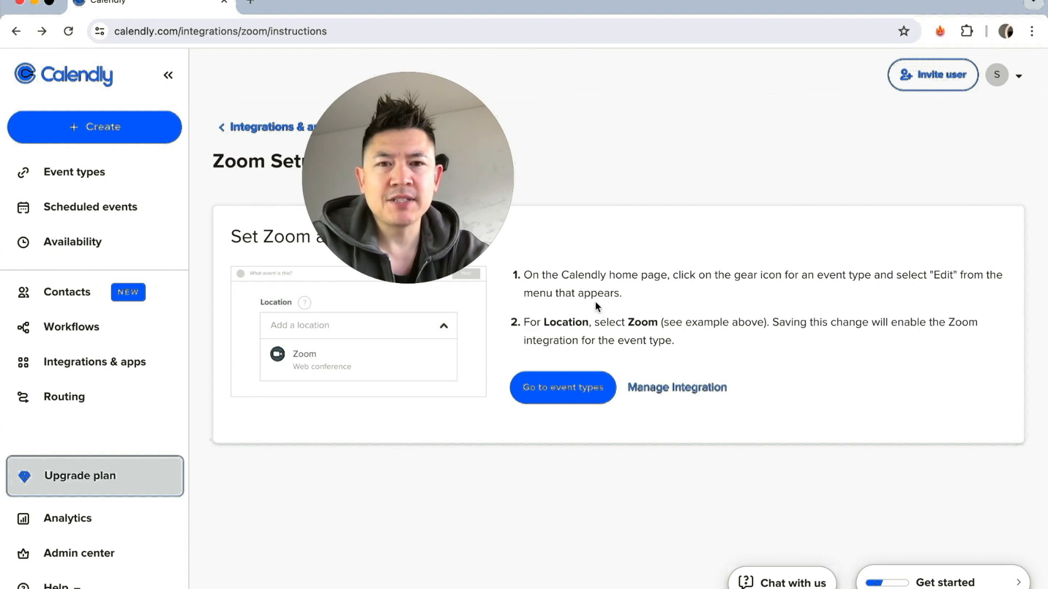
mouse_move(483, 218)
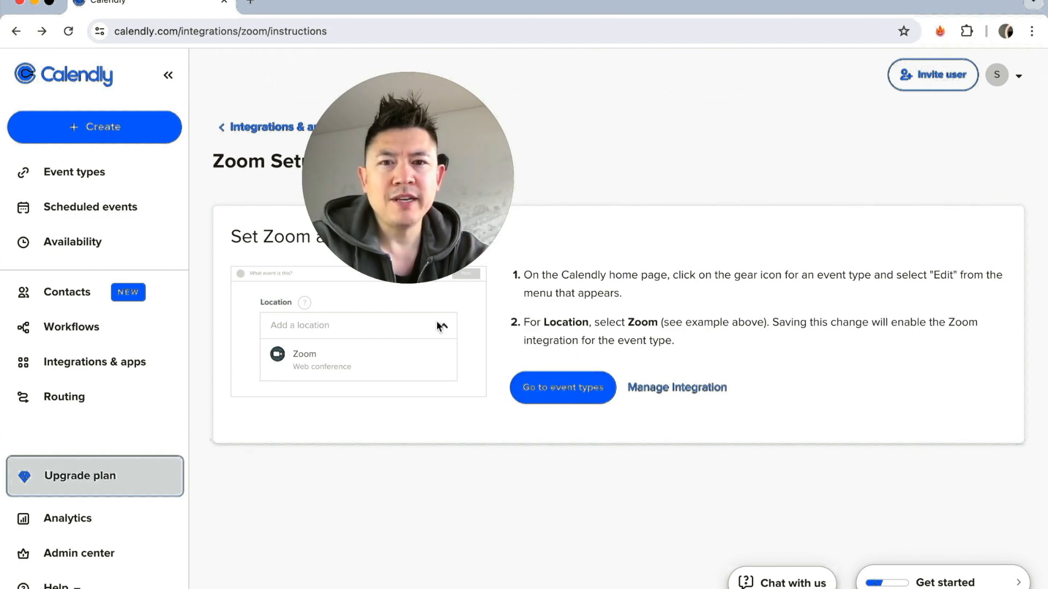
click(538, 402)
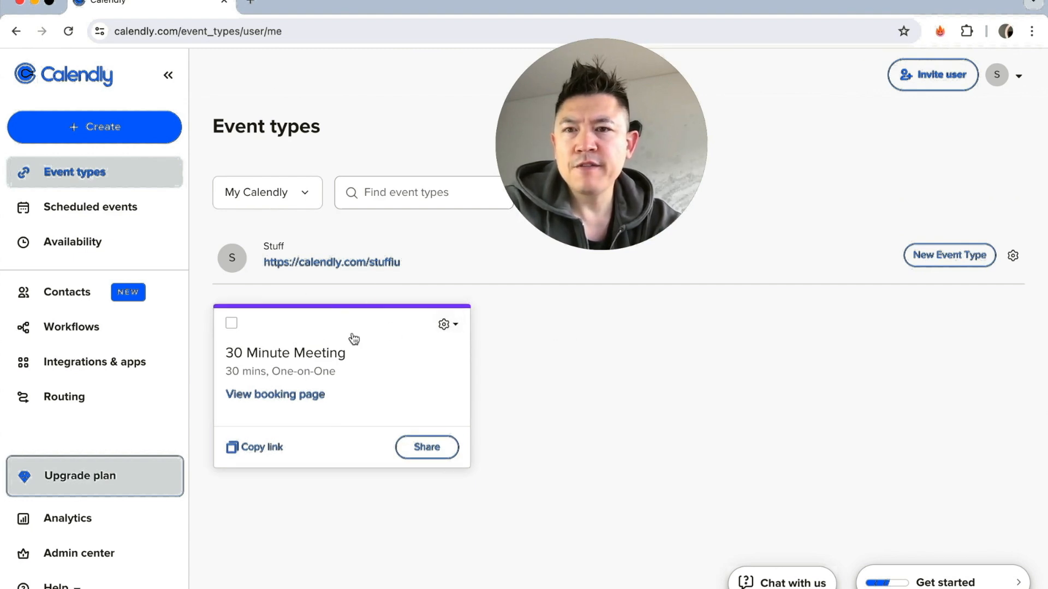
click(444, 327)
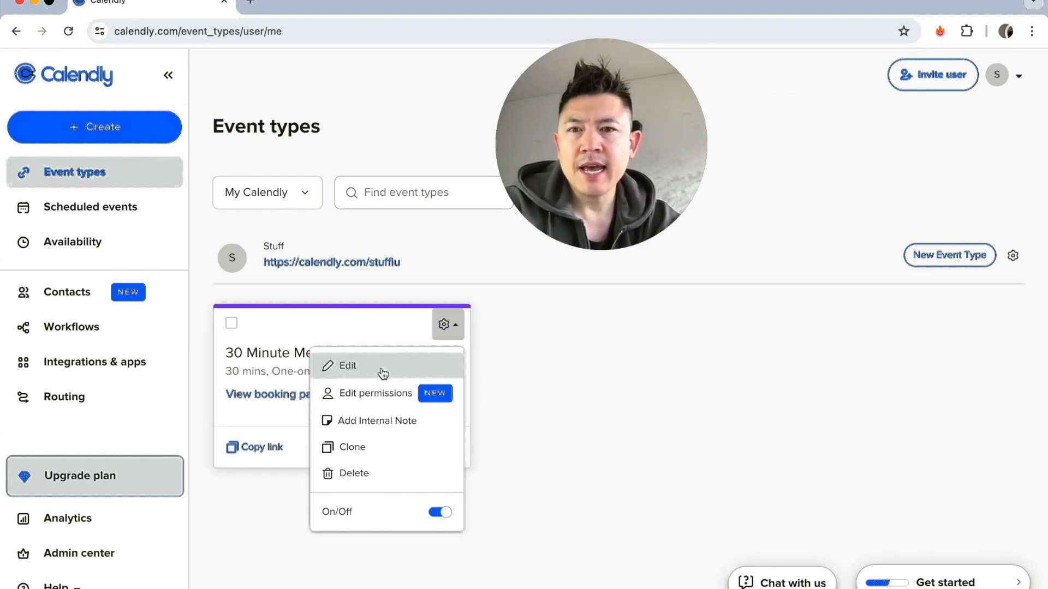
click(387, 373)
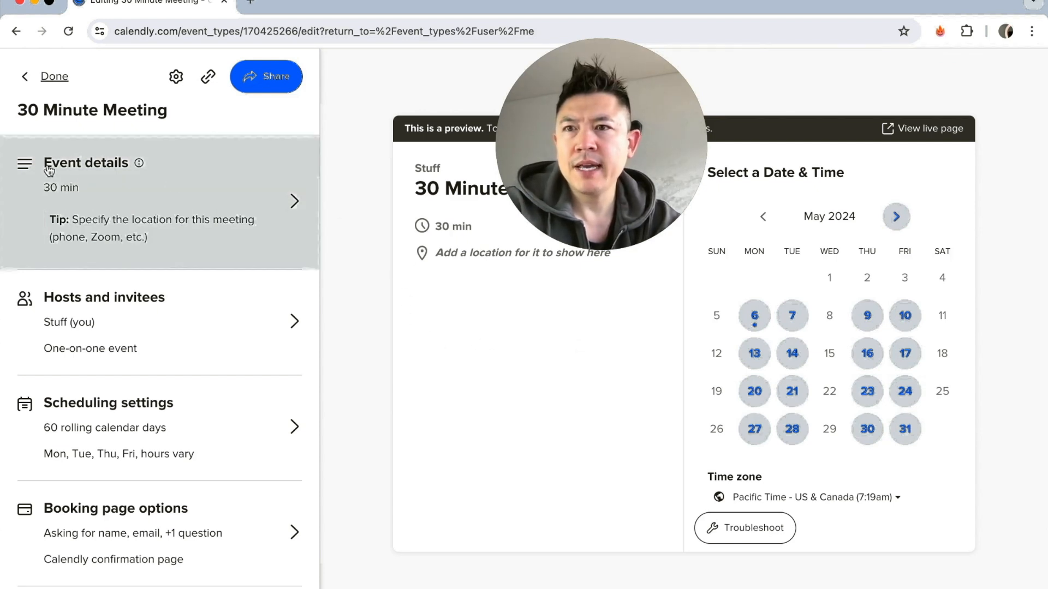
click(293, 199)
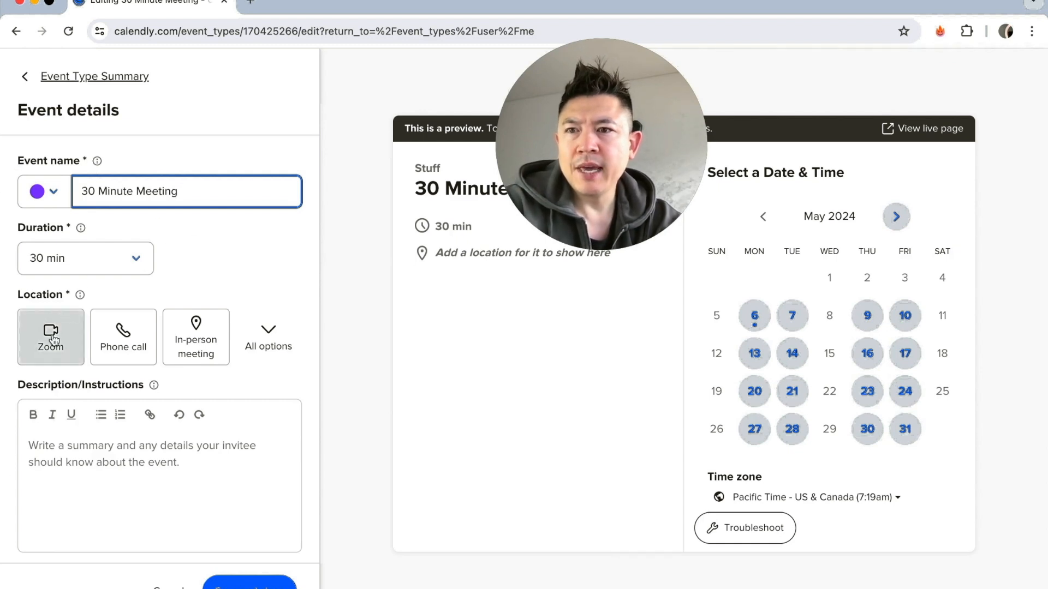
click(53, 340)
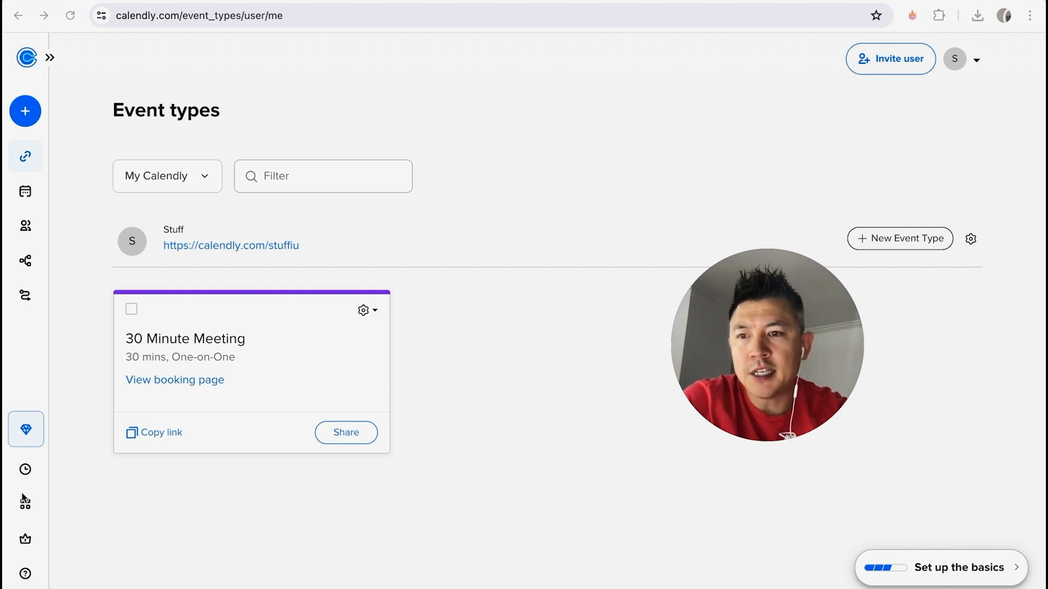
- Browse the integrations, open the Zoom integration and disconnect the linked Zoom account
click(25, 504)
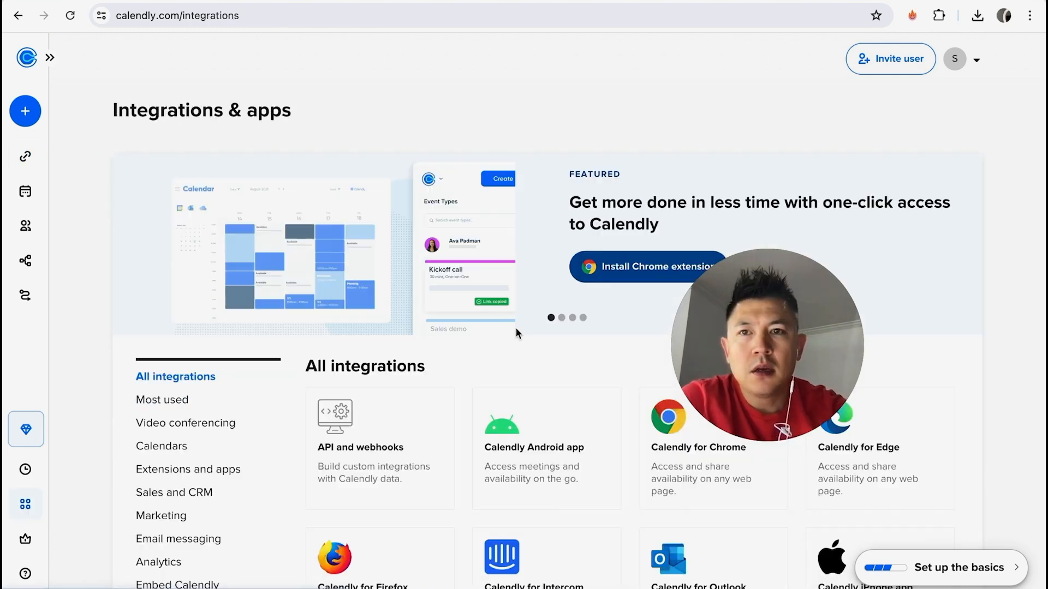
scroll(596, 382, down, 1)
scroll(597, 380, down, 6)
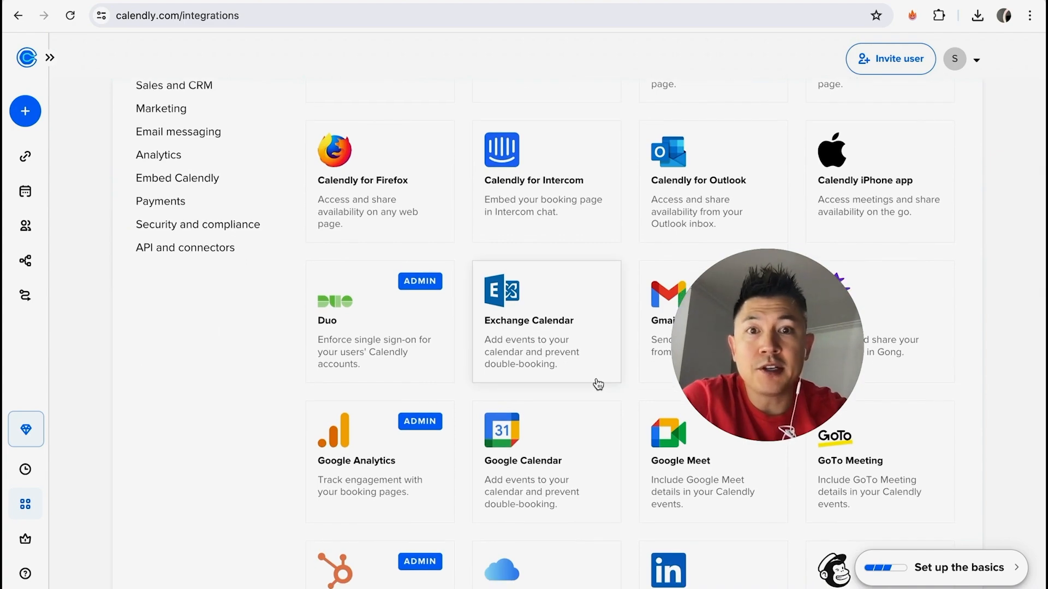
scroll(597, 383, up, 8)
scroll(597, 384, down, 3)
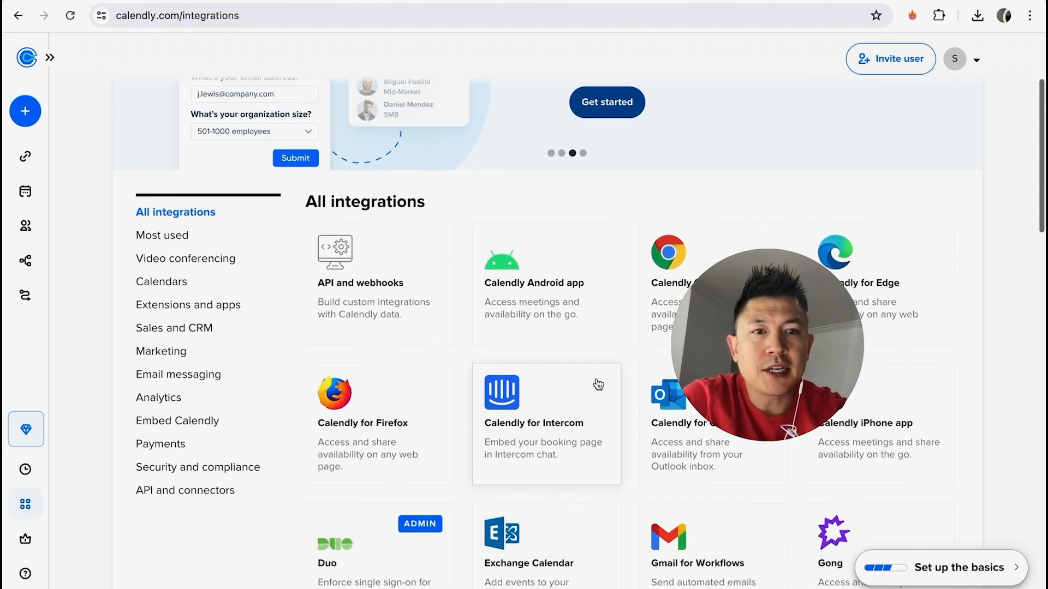
scroll(598, 385, down, 20)
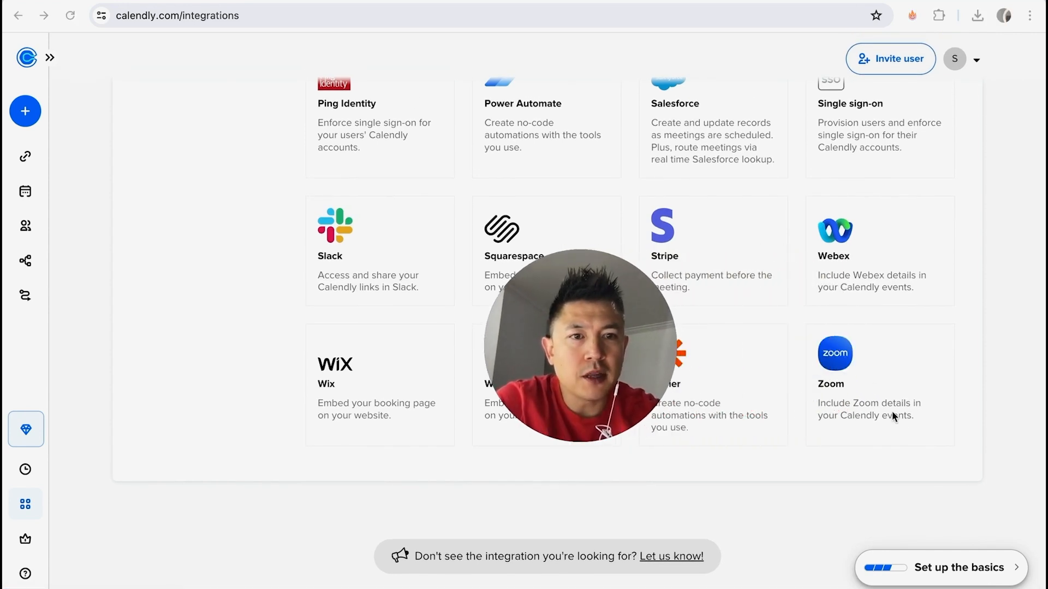
click(864, 362)
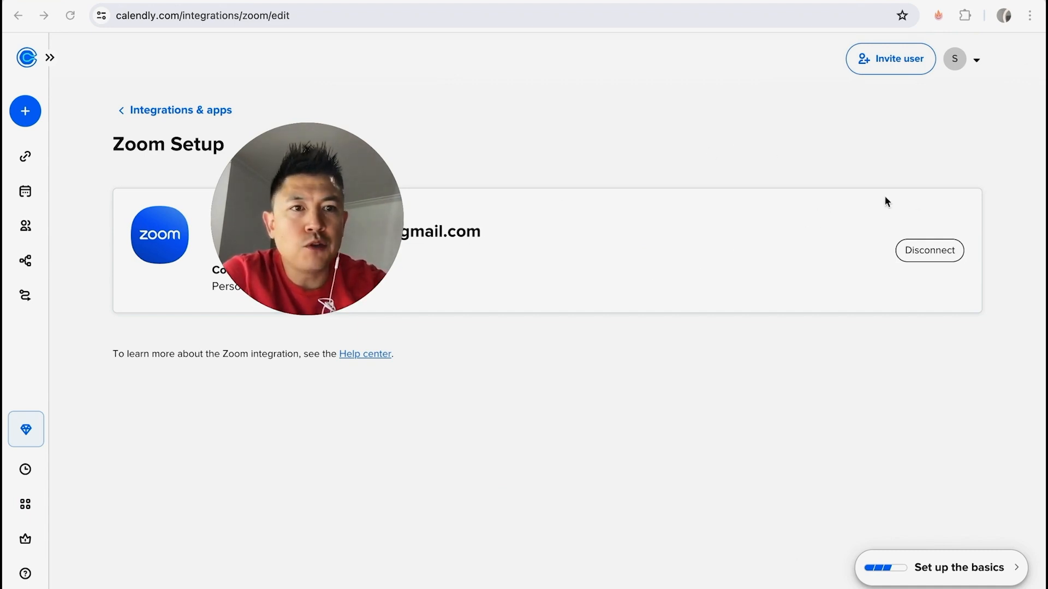
click(940, 252)
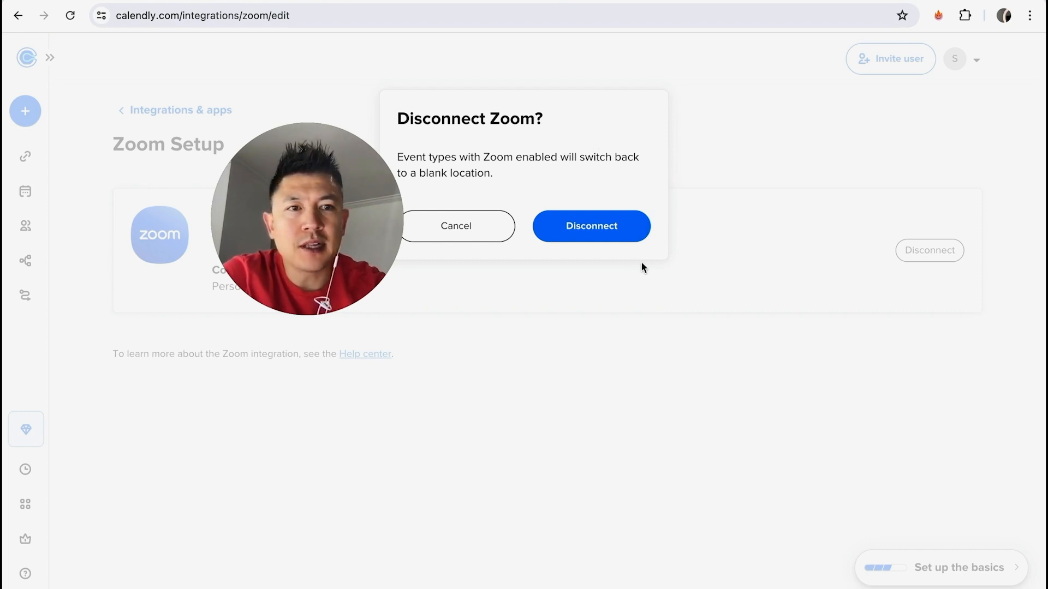
click(636, 234)
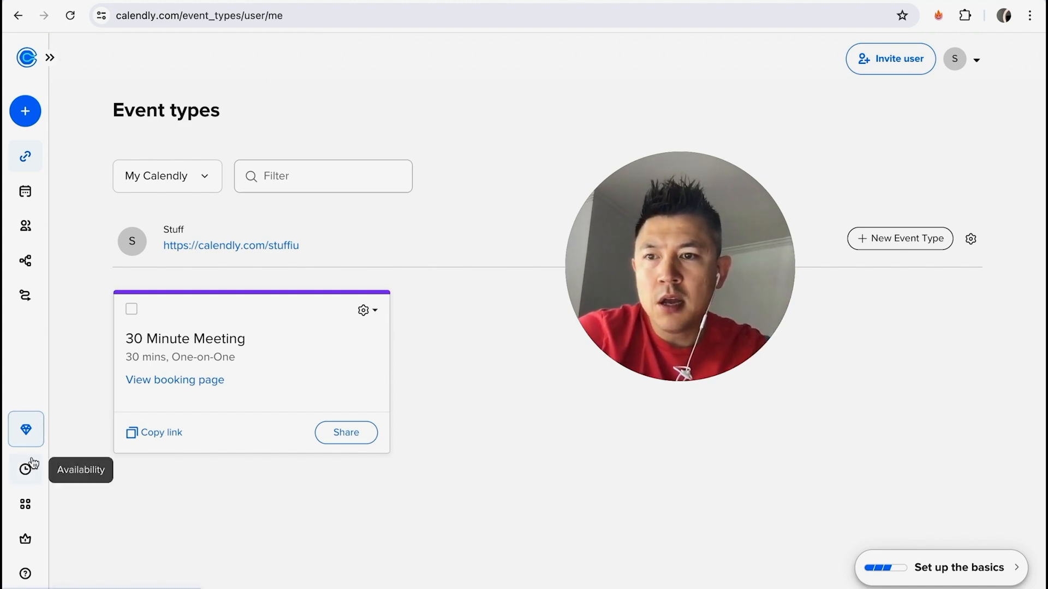
- Connect the PayPal integration, allow Calendly LLC to access the PayPal account and return to Calendly
click(24, 506)
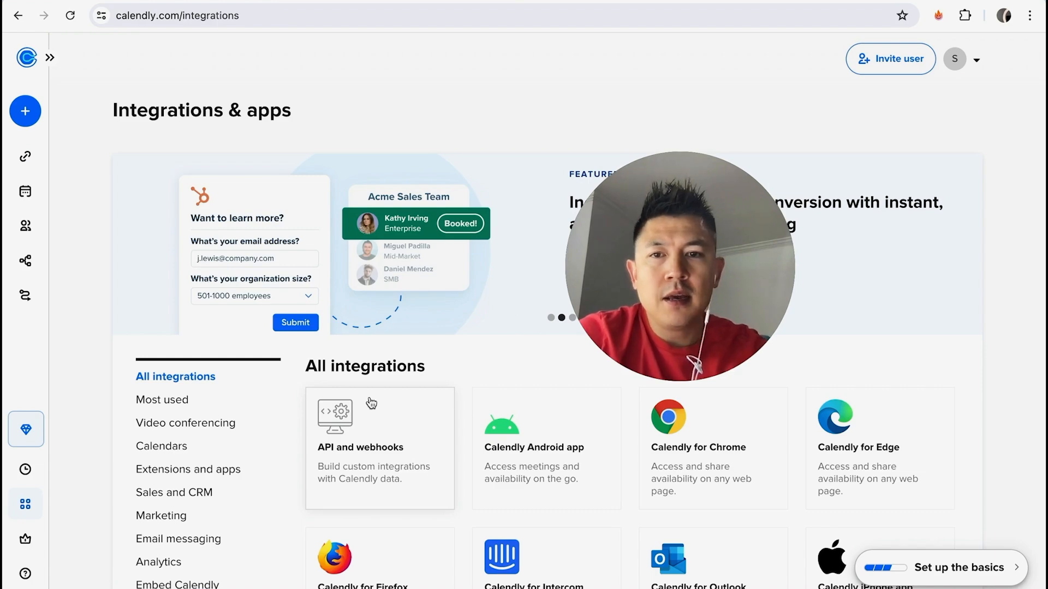
scroll(483, 461, down, 15)
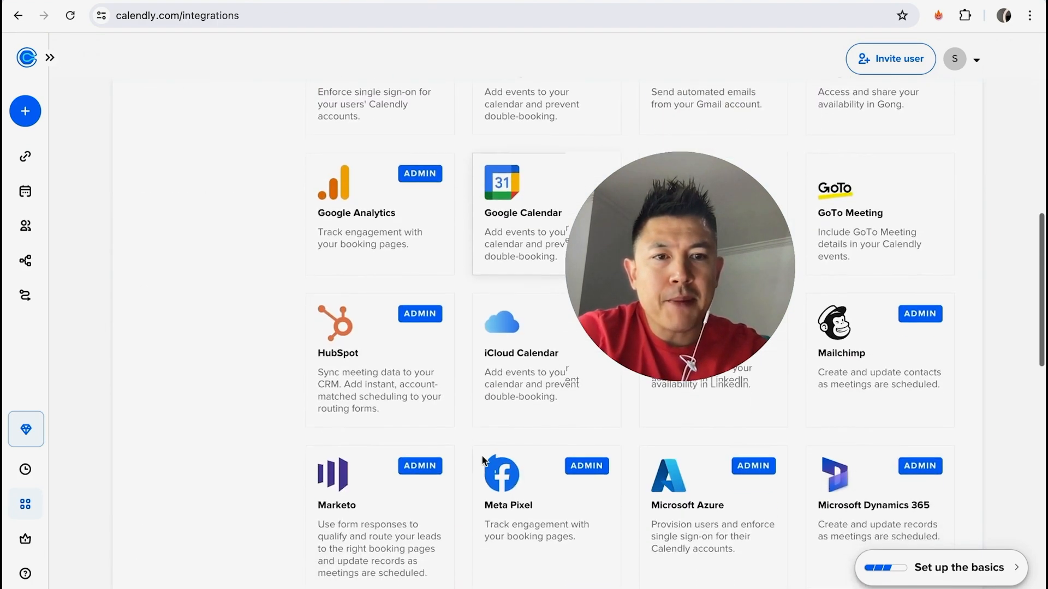
scroll(482, 462, down, 3)
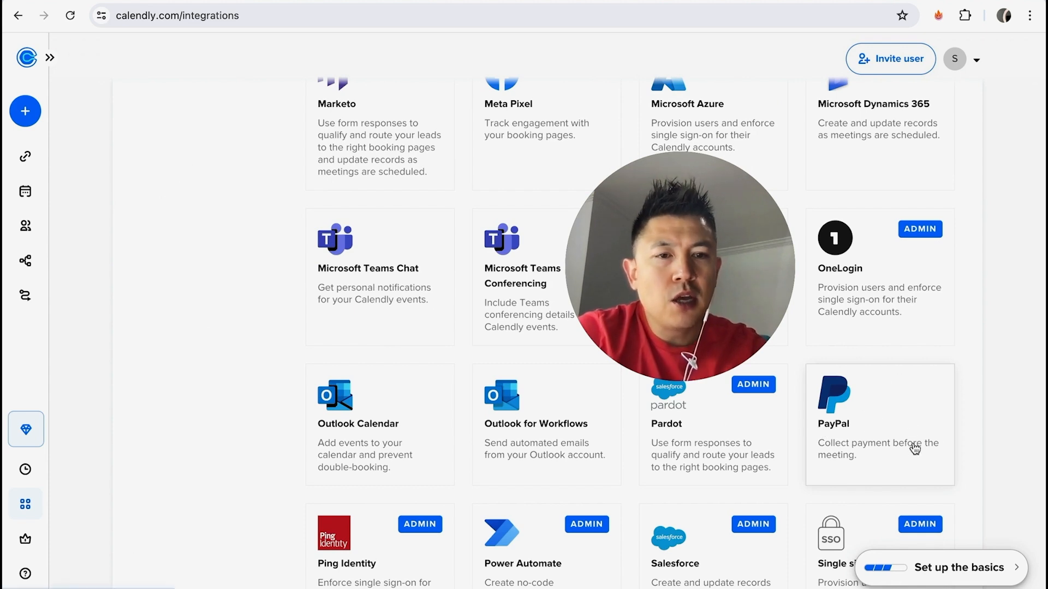
click(879, 433)
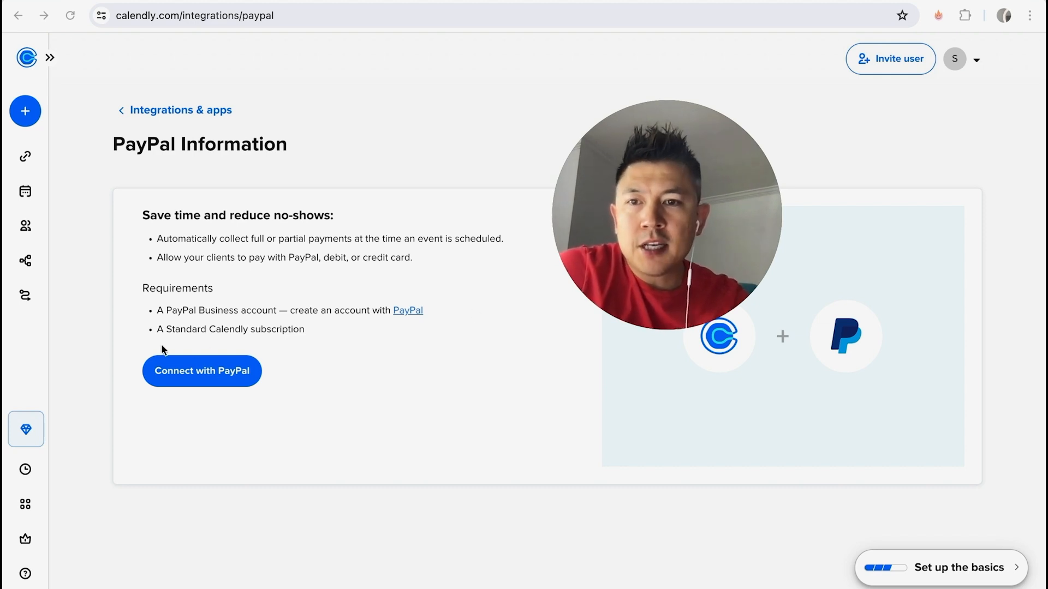
click(233, 373)
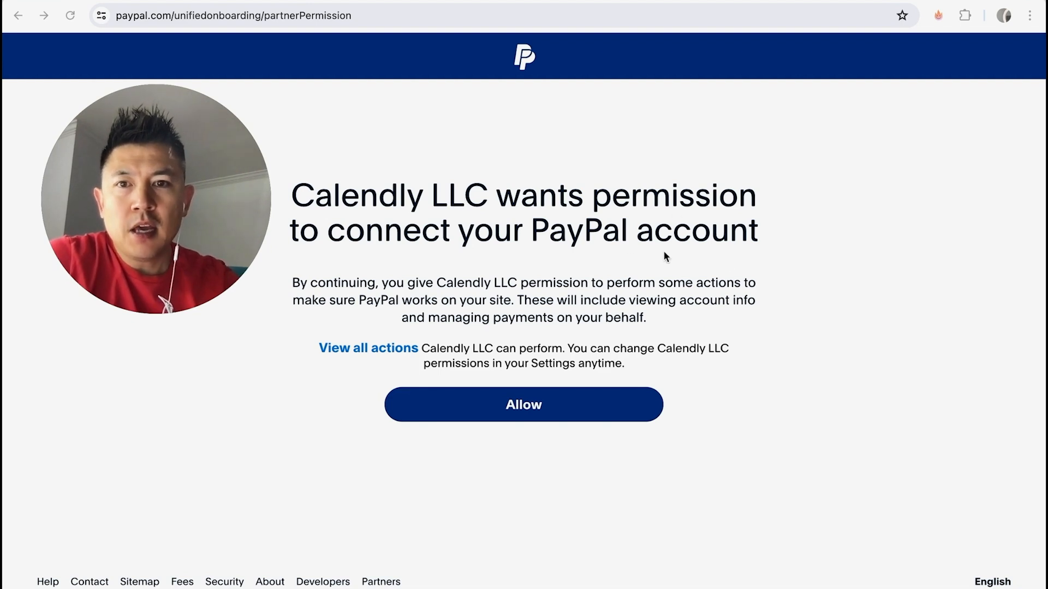
click(536, 407)
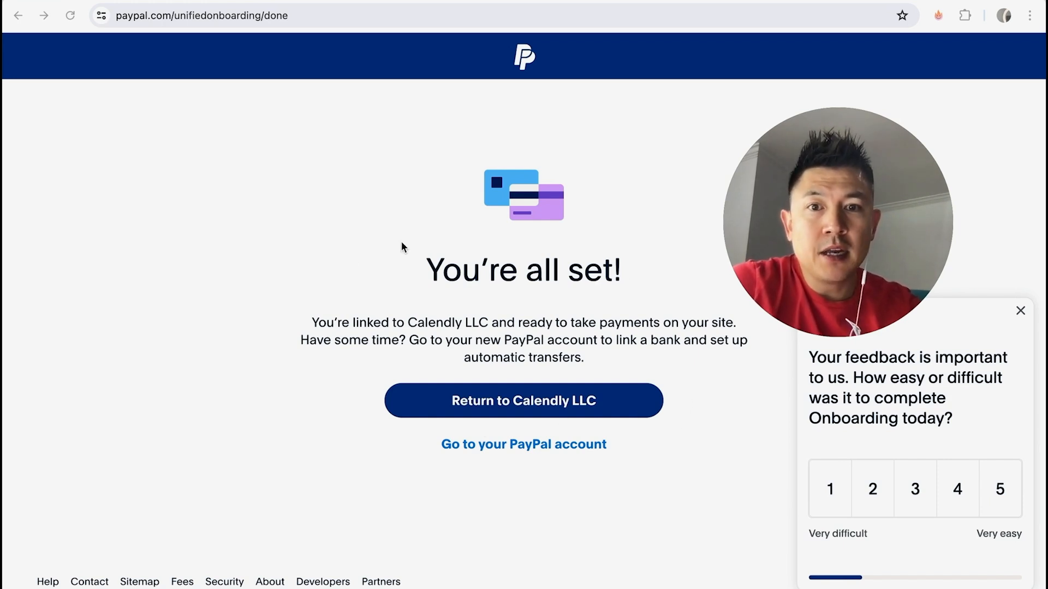
click(606, 409)
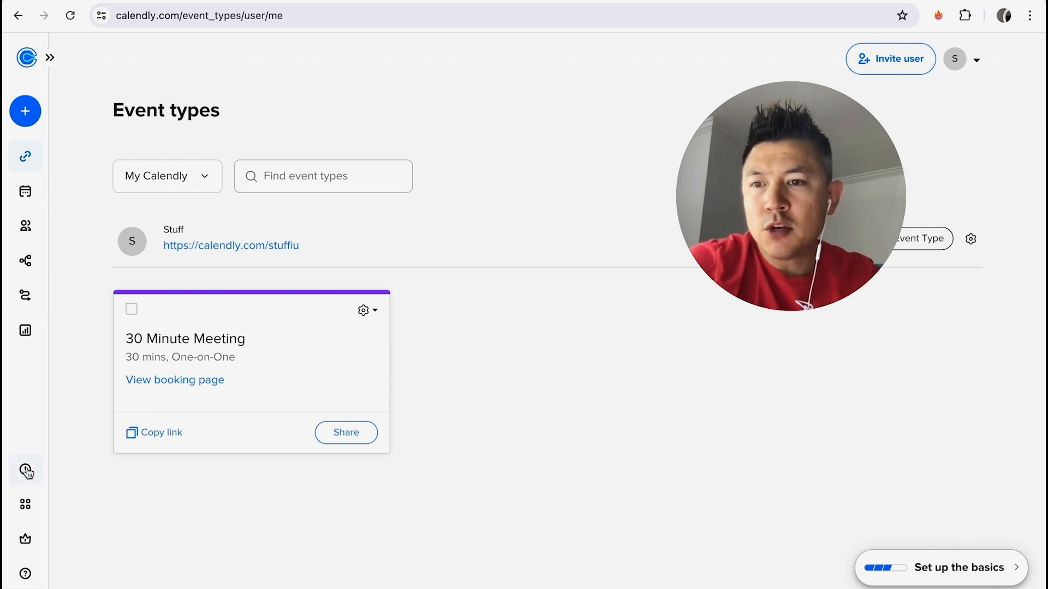
- Find PayPal among the integrations, open its setup and disconnect the linked PayPal account
click(32, 502)
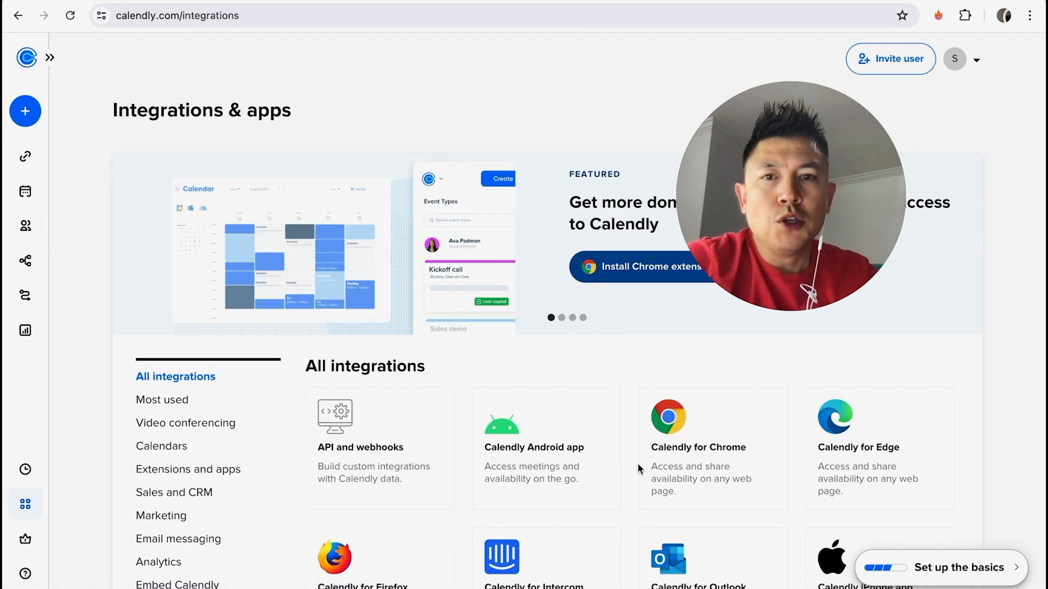
scroll(638, 463, down, 1)
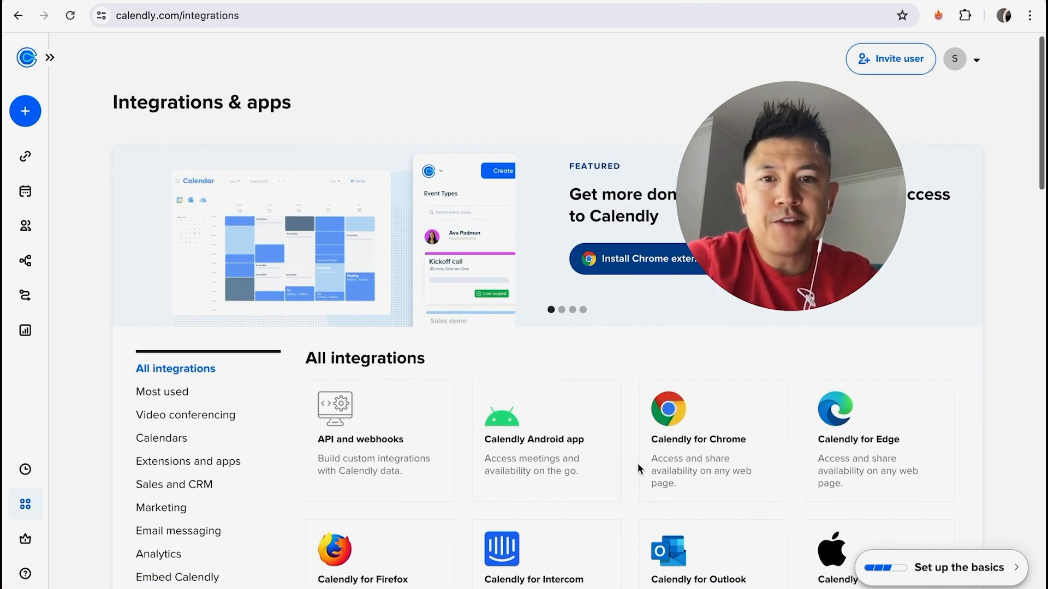
scroll(637, 463, down, 7)
scroll(638, 463, down, 8)
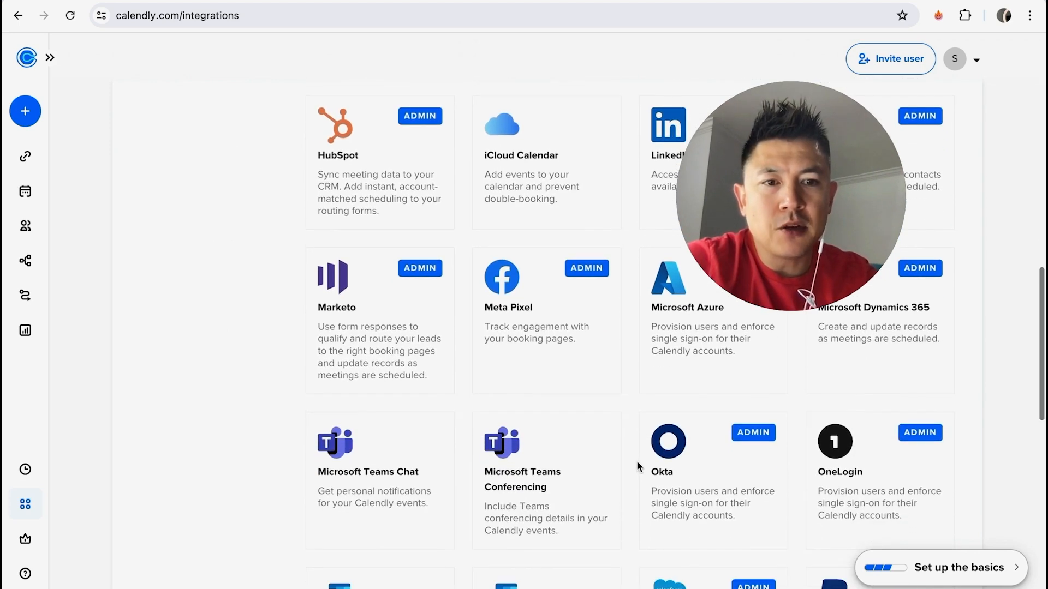
scroll(636, 465, down, 4)
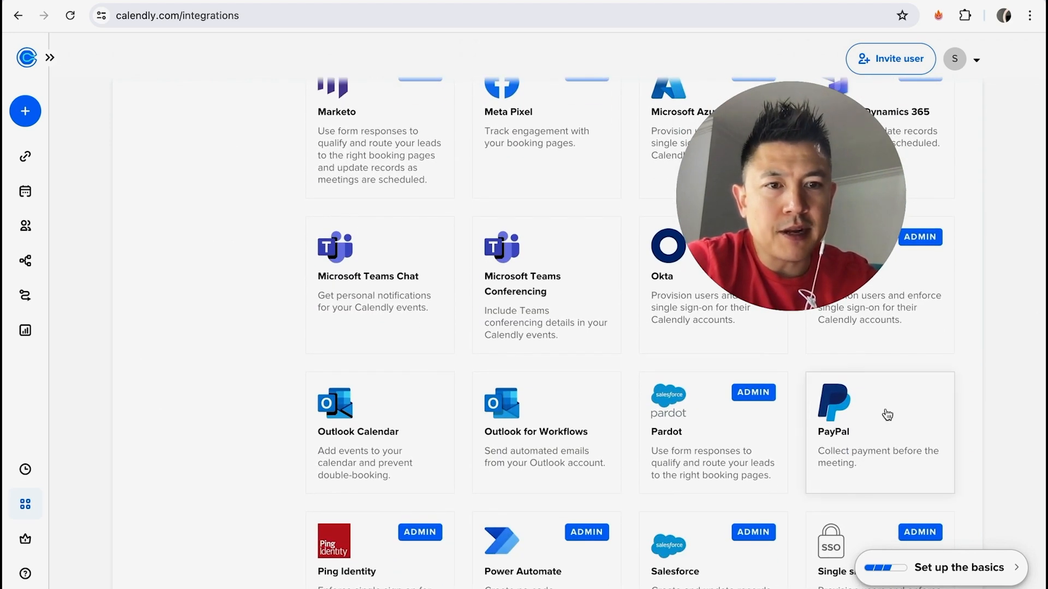
click(887, 437)
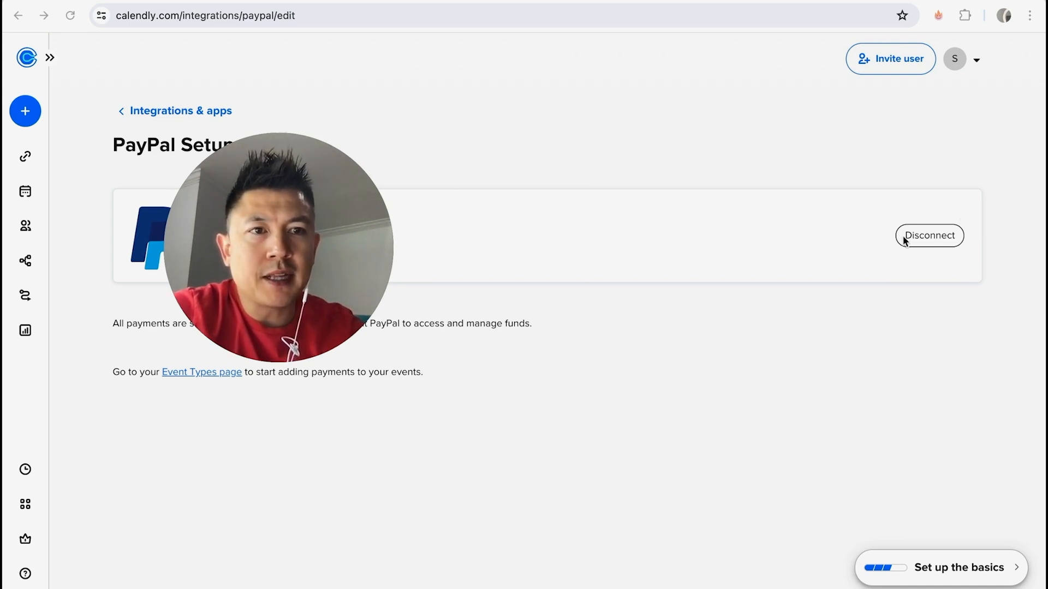
click(921, 236)
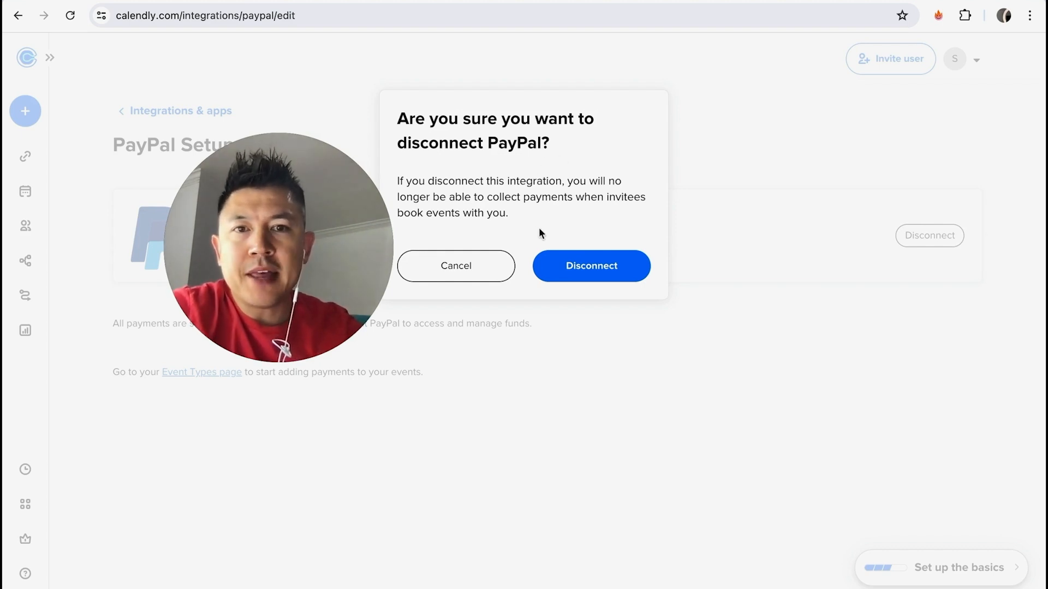
click(600, 265)
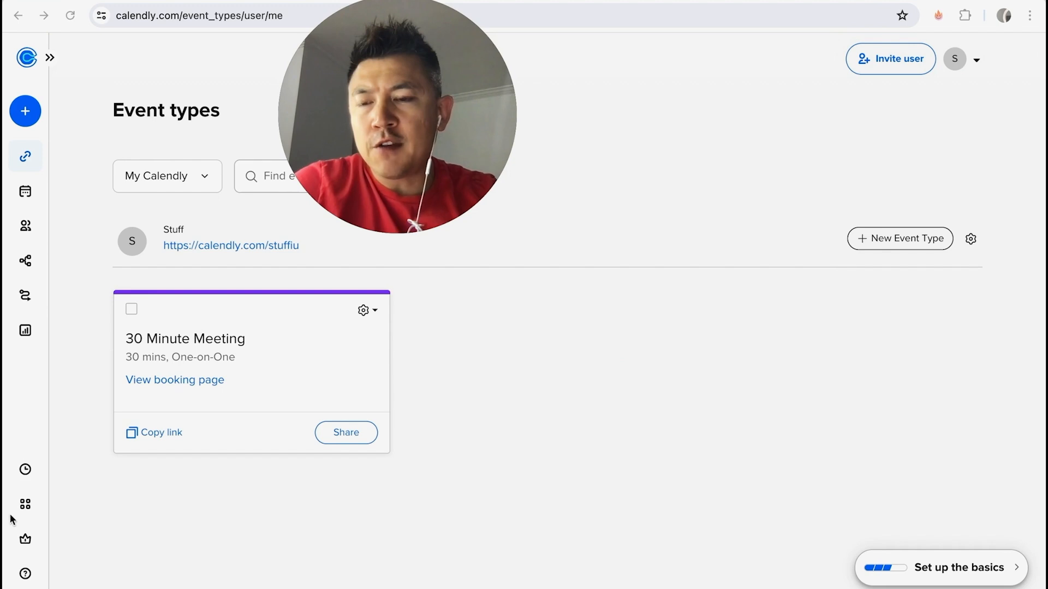
- Open the Stripe integration from the integrations list and connect the existing Stripe account to Calendly
click(32, 507)
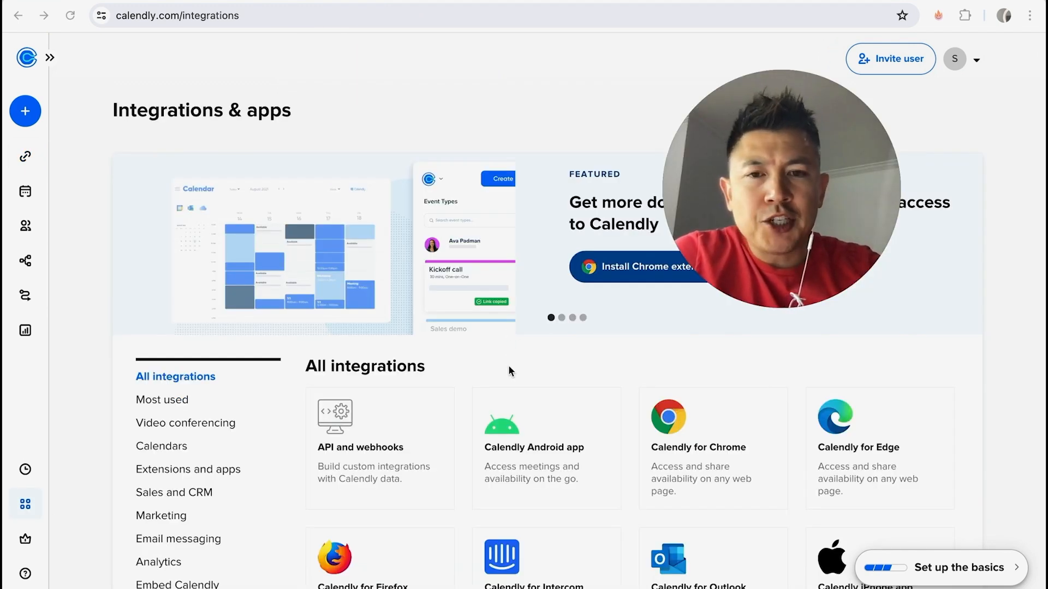
scroll(509, 365, down, 10)
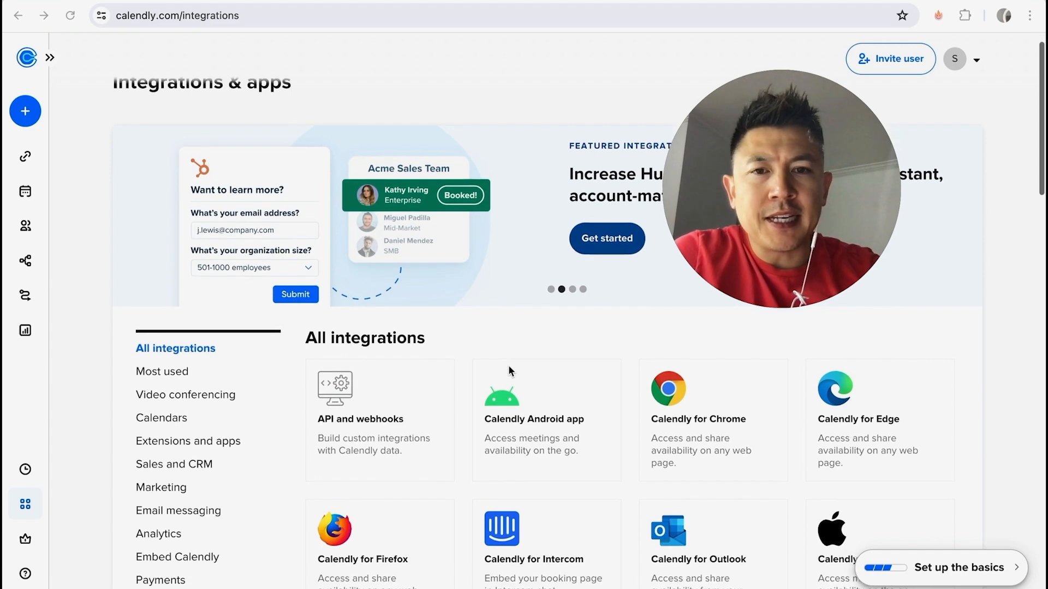
scroll(509, 369, down, 14)
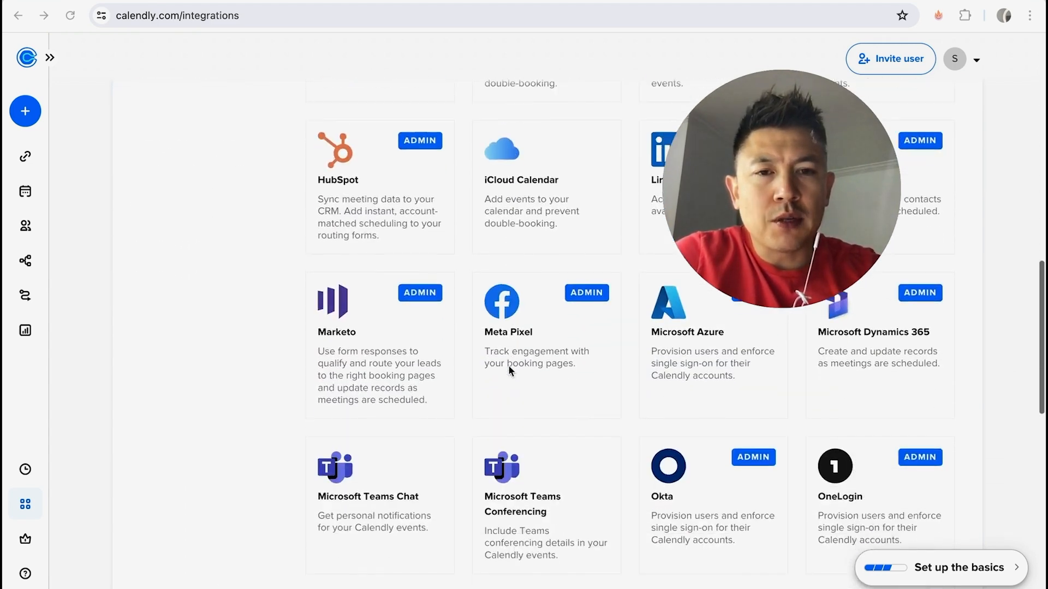
scroll(509, 370, up, 1)
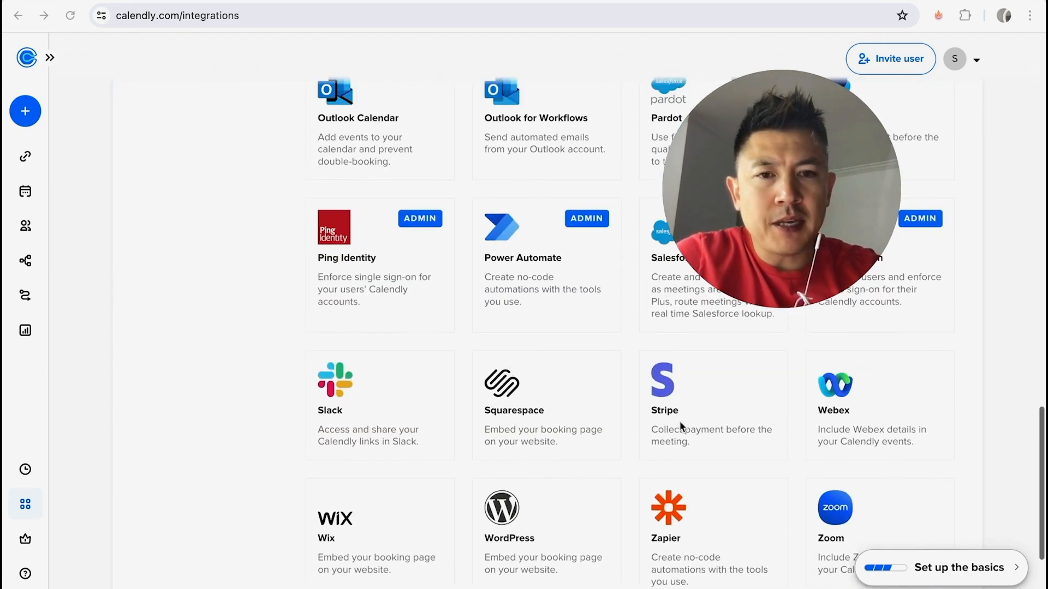
click(707, 426)
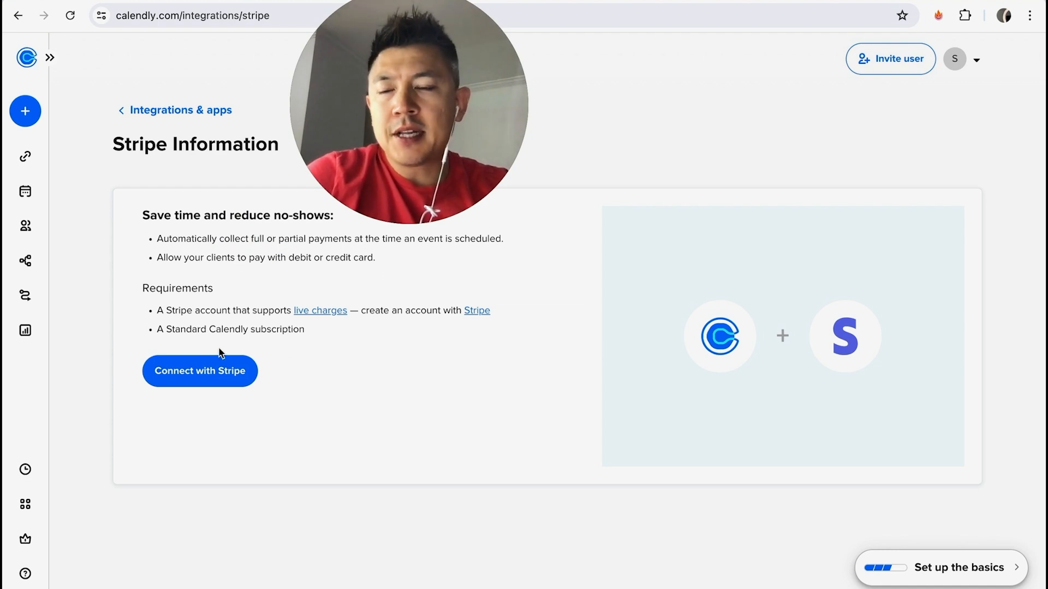
click(225, 386)
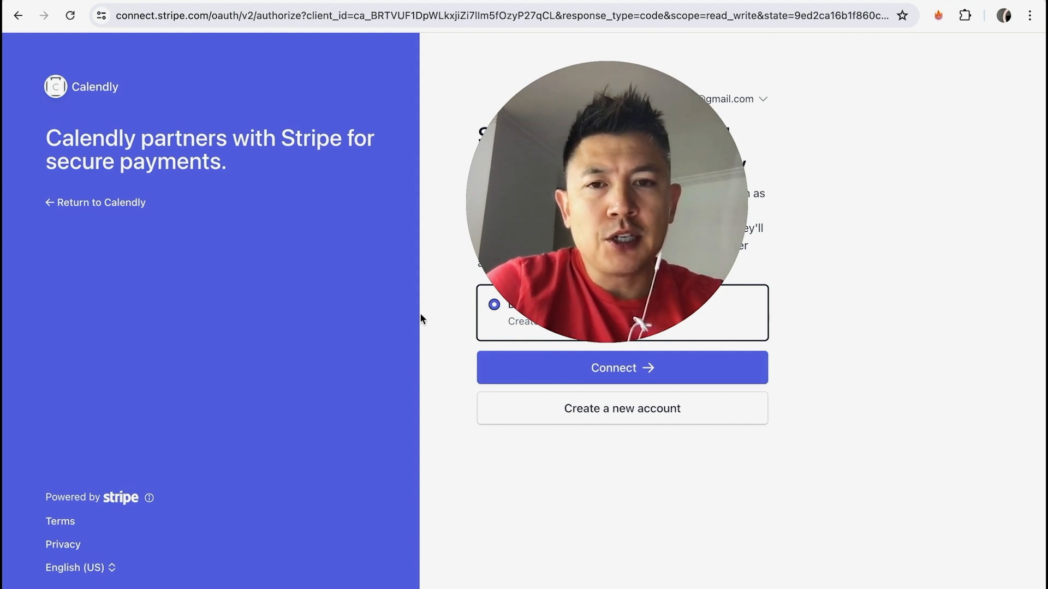
click(670, 370)
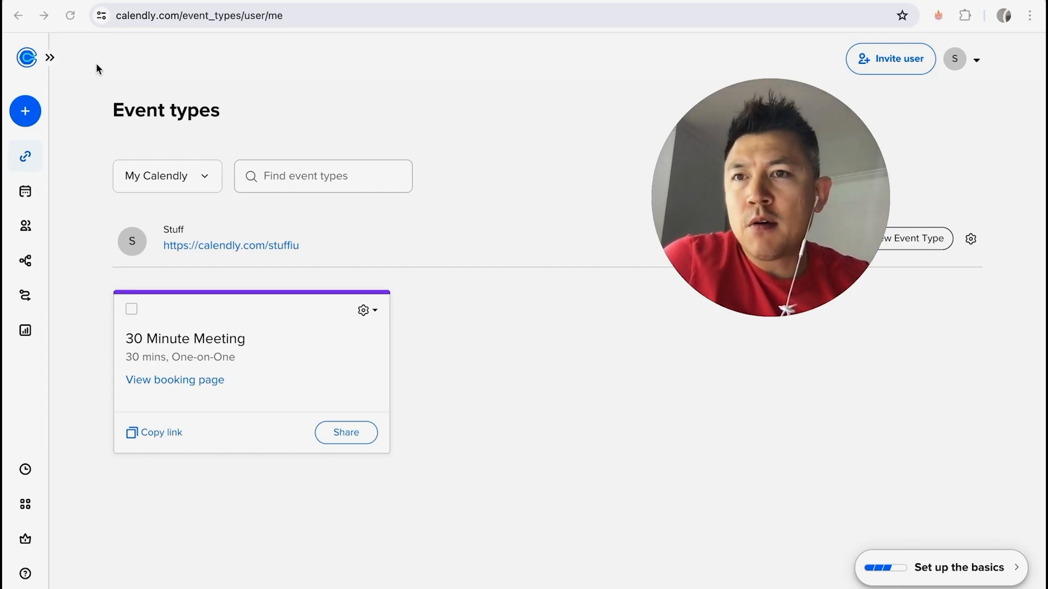
- Return to the Stripe integration's setup from the integrations list and disconnect the linked Stripe account
click(29, 509)
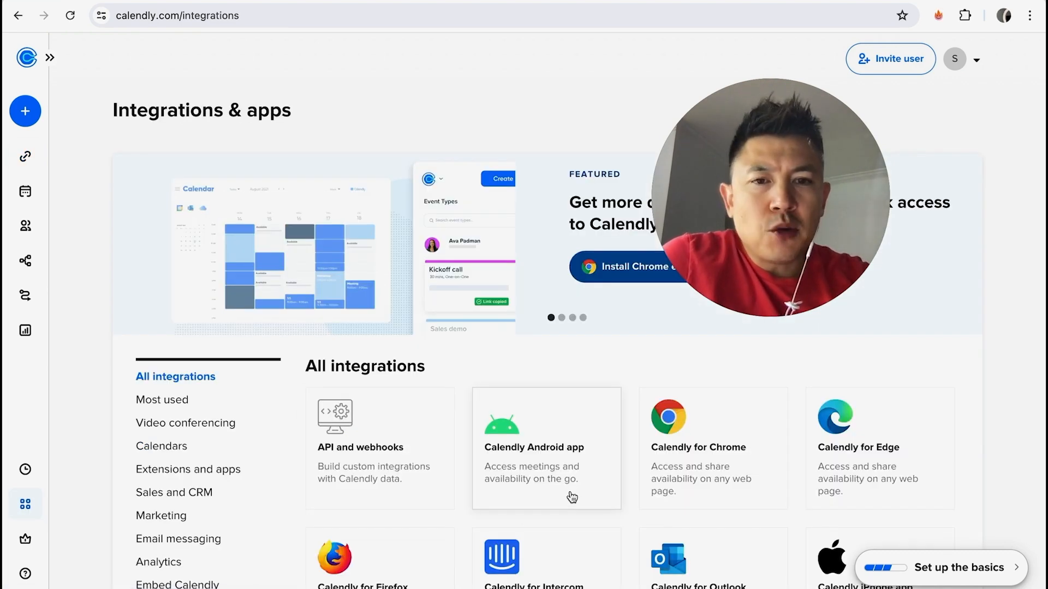
scroll(624, 449, down, 3)
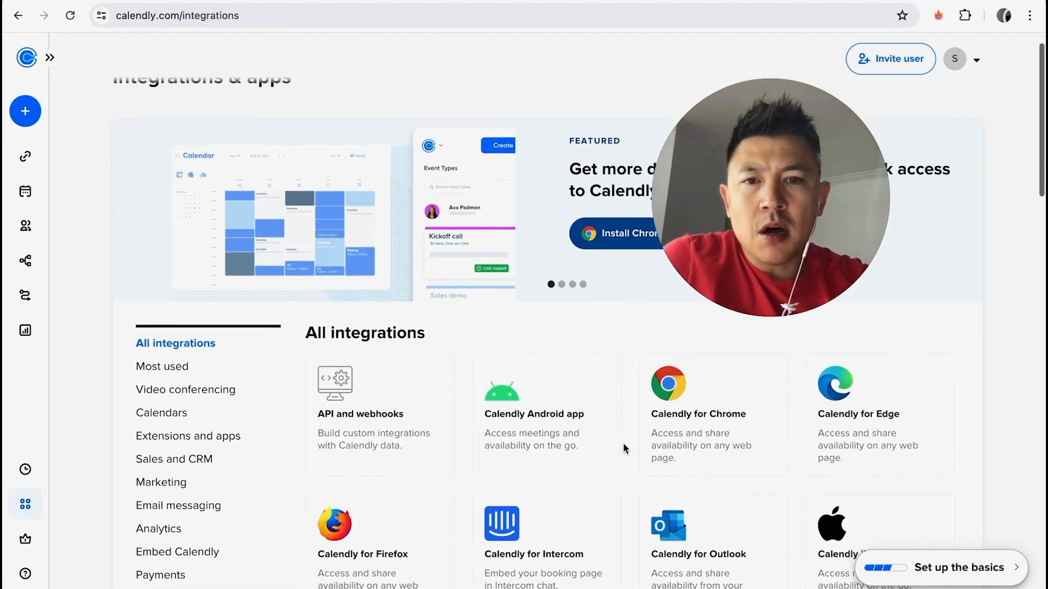
scroll(625, 449, down, 7)
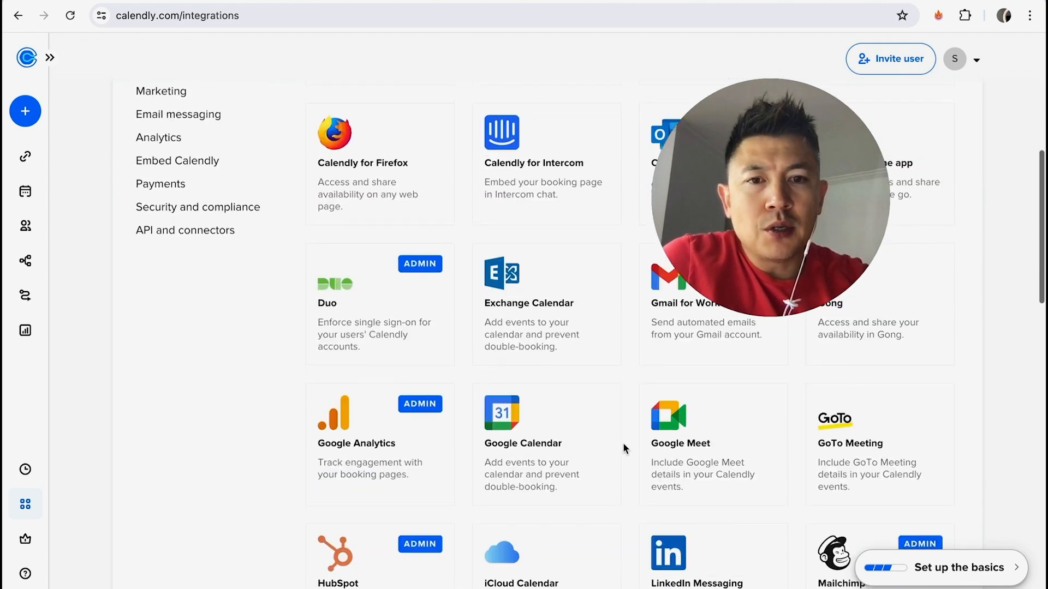
scroll(624, 449, down, 14)
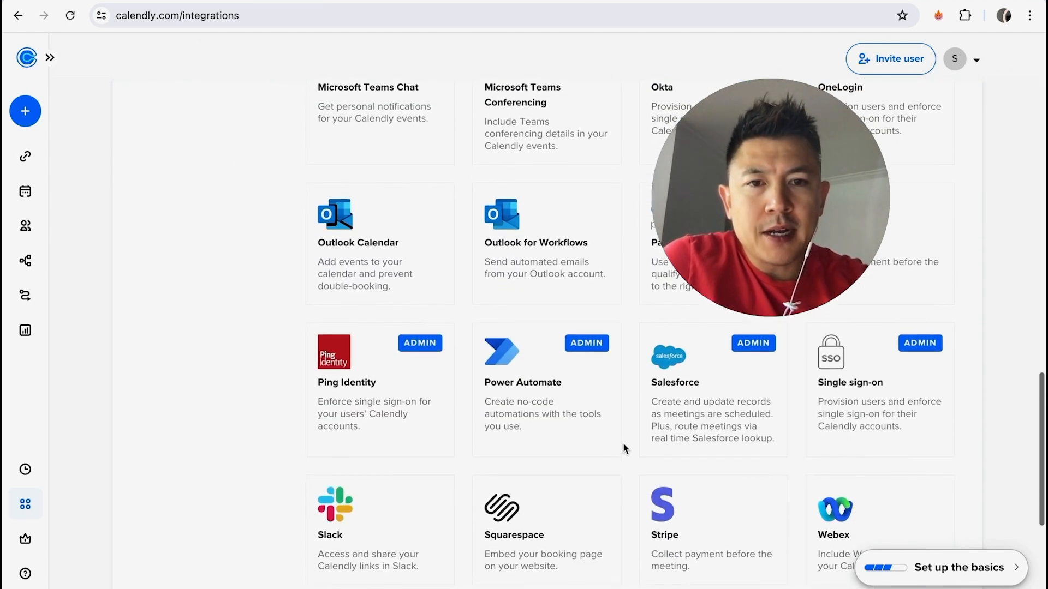
scroll(626, 449, down, 1)
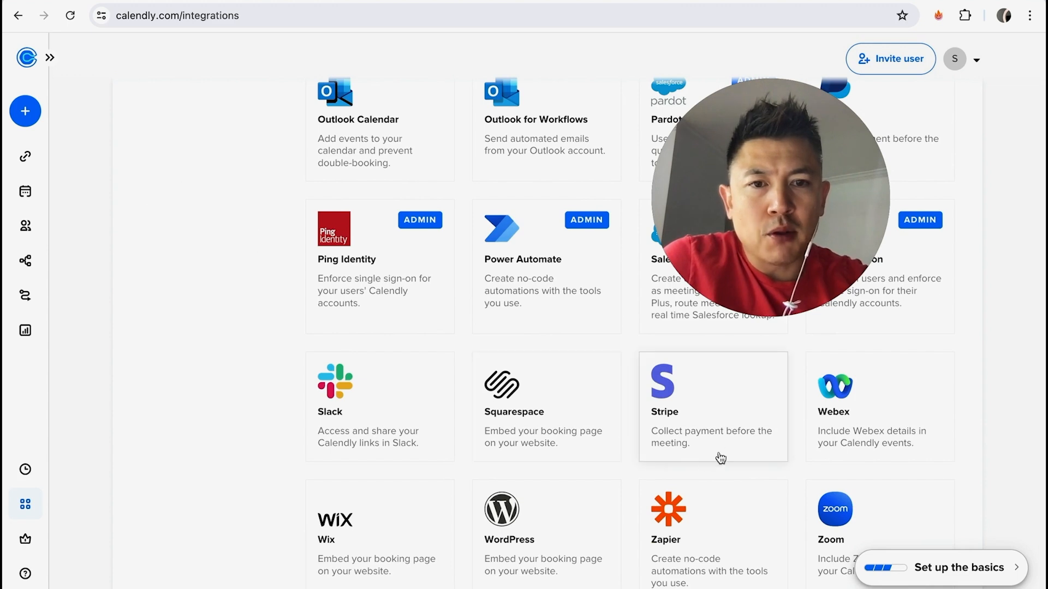
click(669, 354)
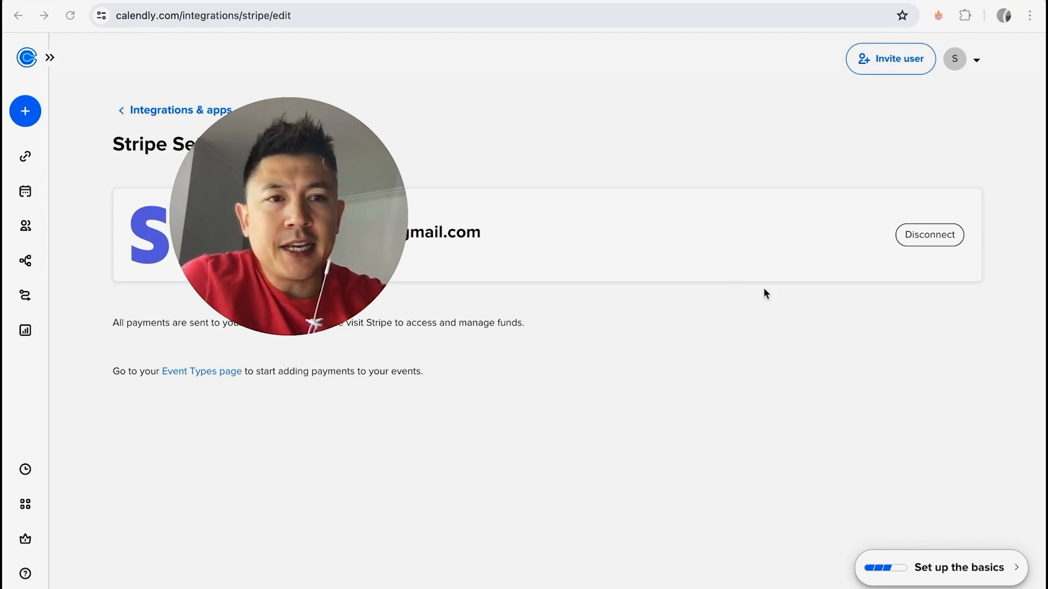
click(930, 236)
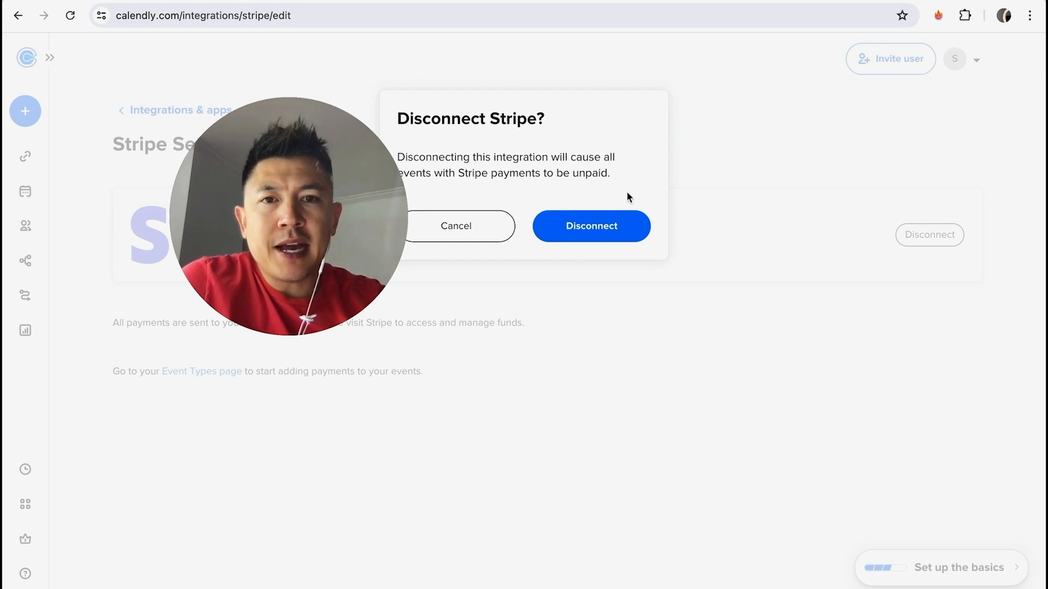
click(628, 233)
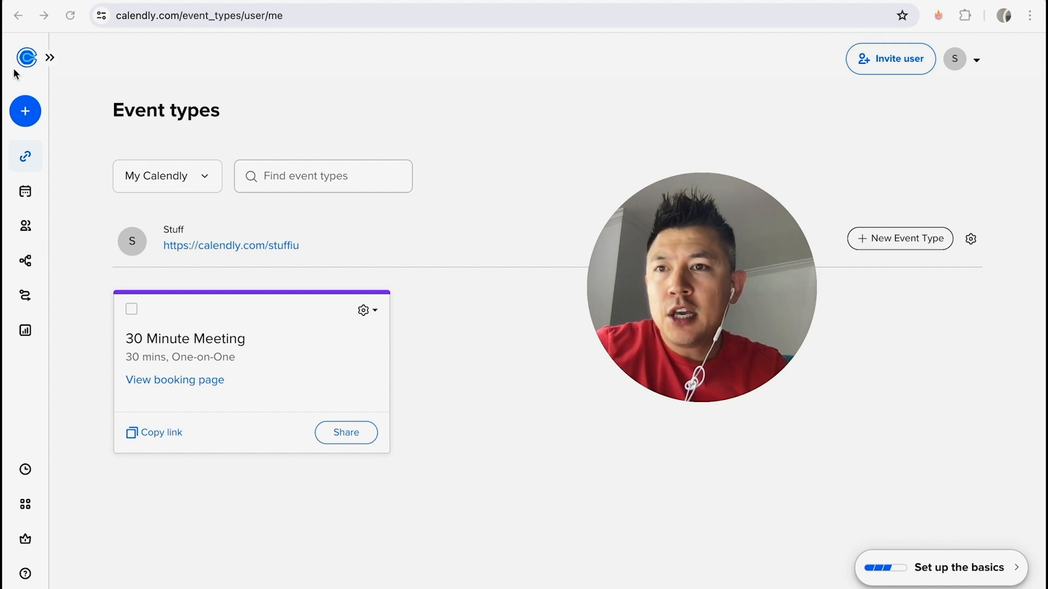
- Start a one-off meeting lasting 45 minutes, offer Friday, July 19, 10:15 - 11:00, and continue to its event details
click(27, 113)
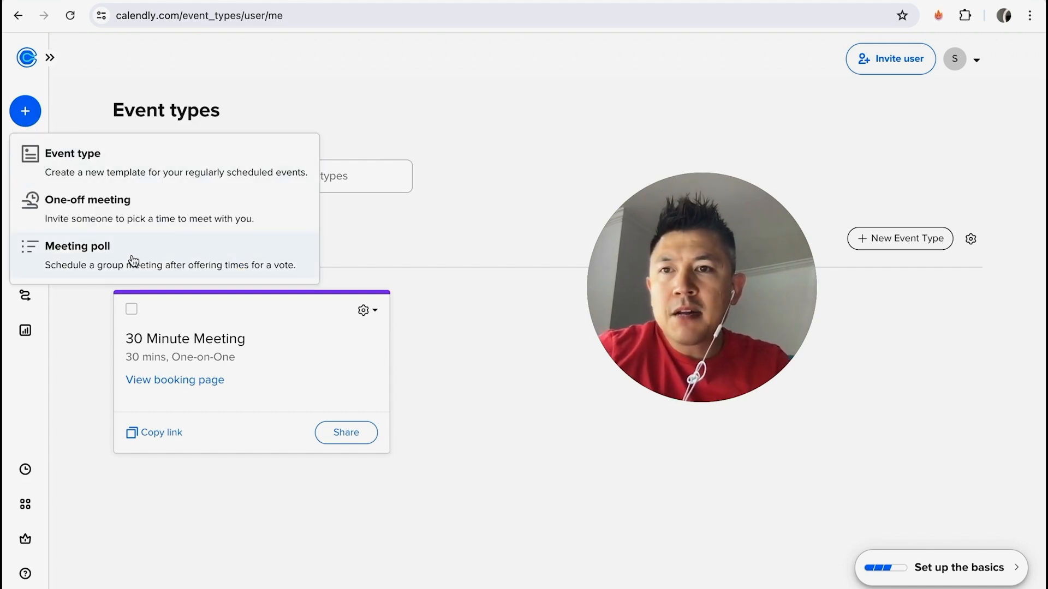
click(188, 214)
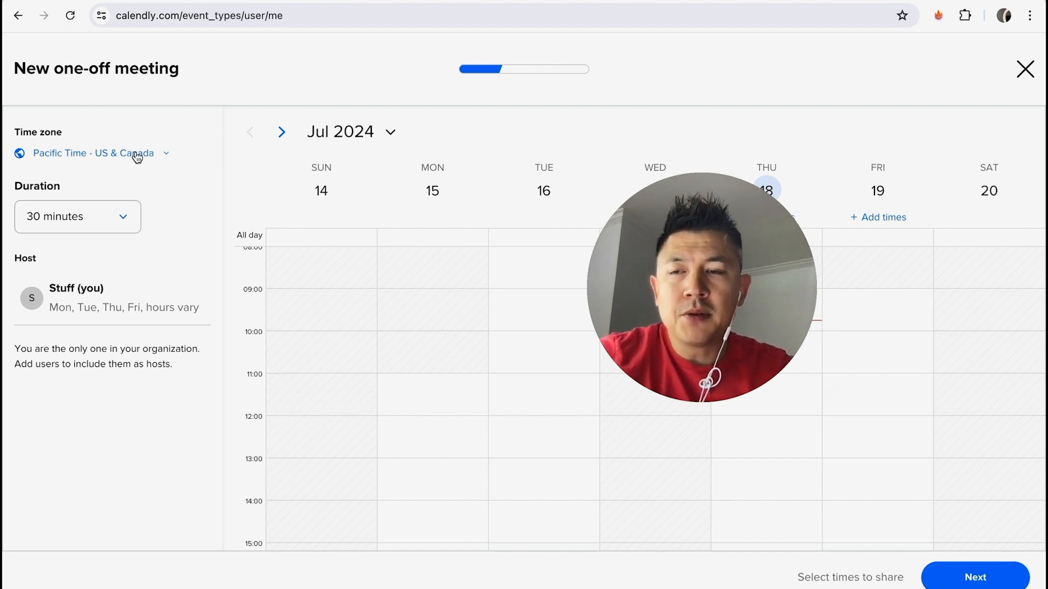
click(99, 217)
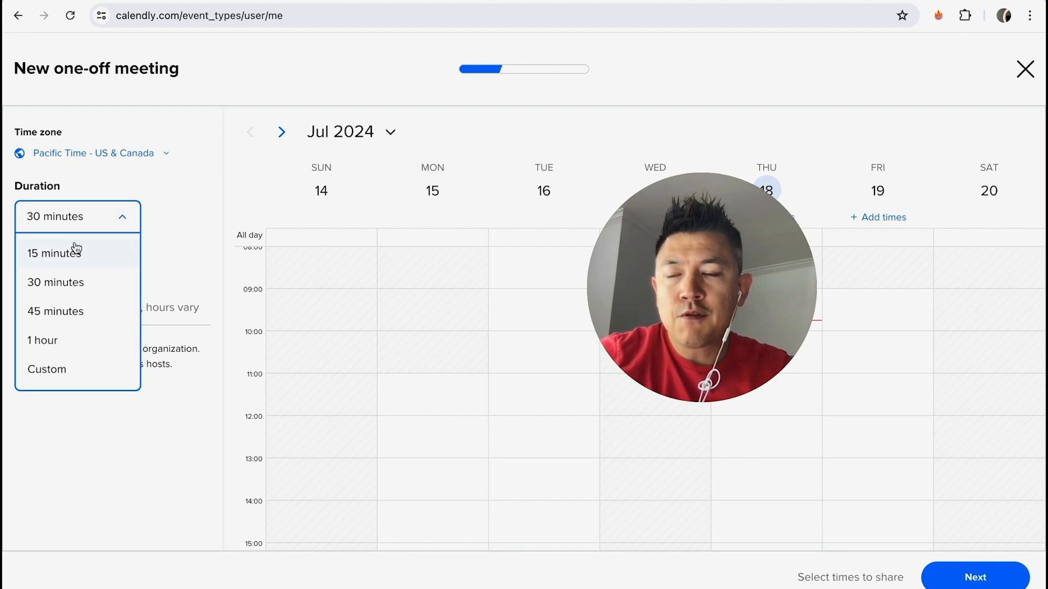
click(57, 310)
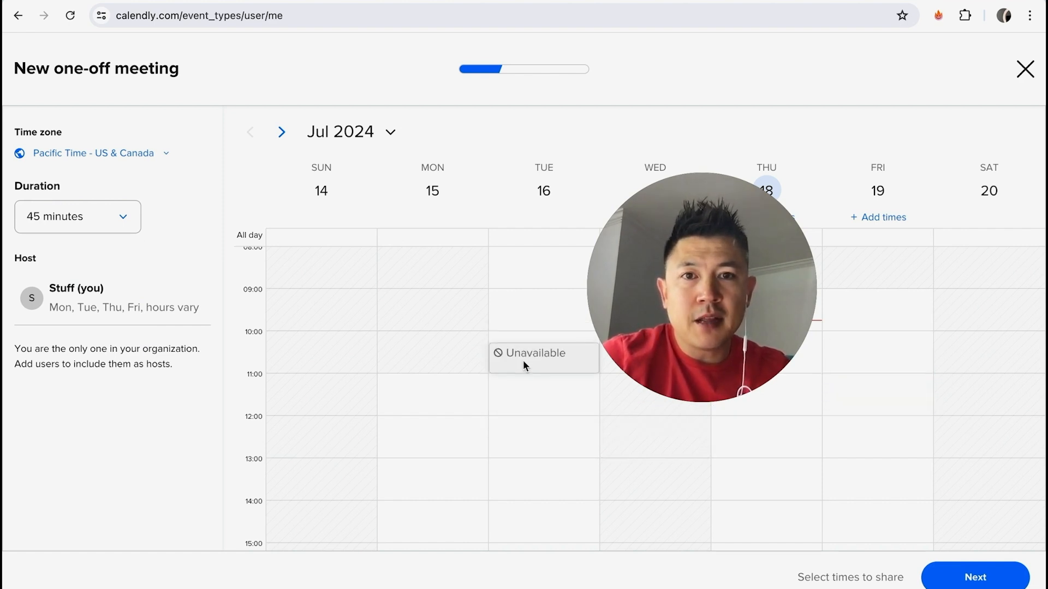
click(879, 355)
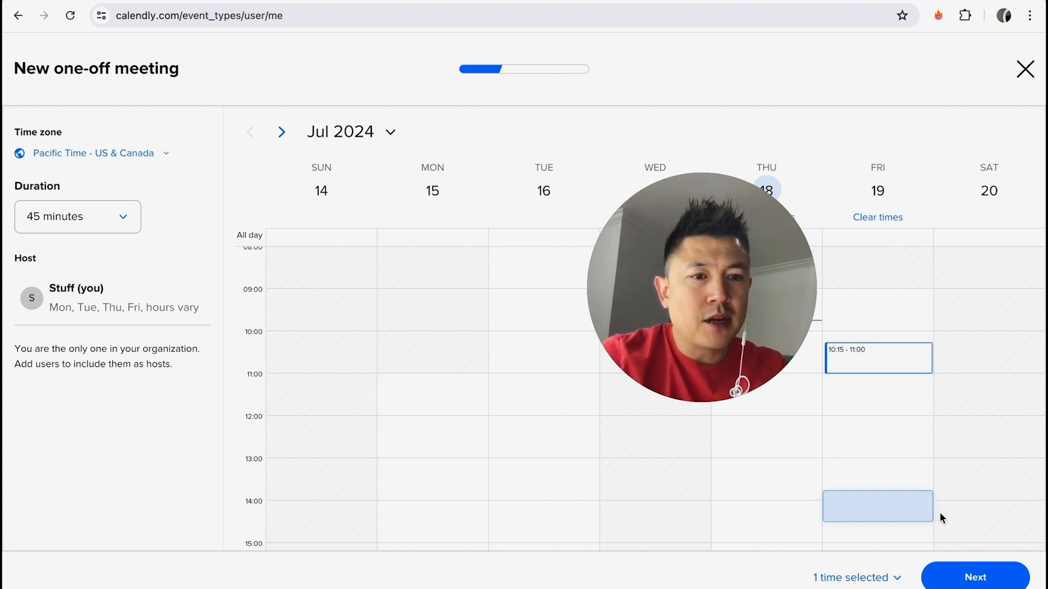
click(976, 577)
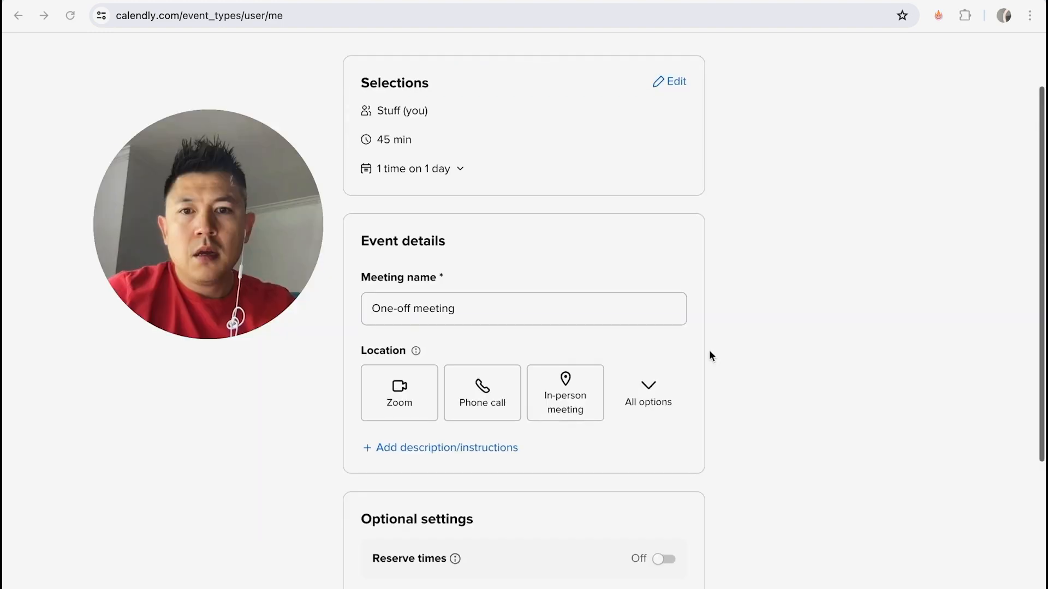
- Rename the one-off meeting as "ppc consult"
triple_click(458, 296)
text(pp)
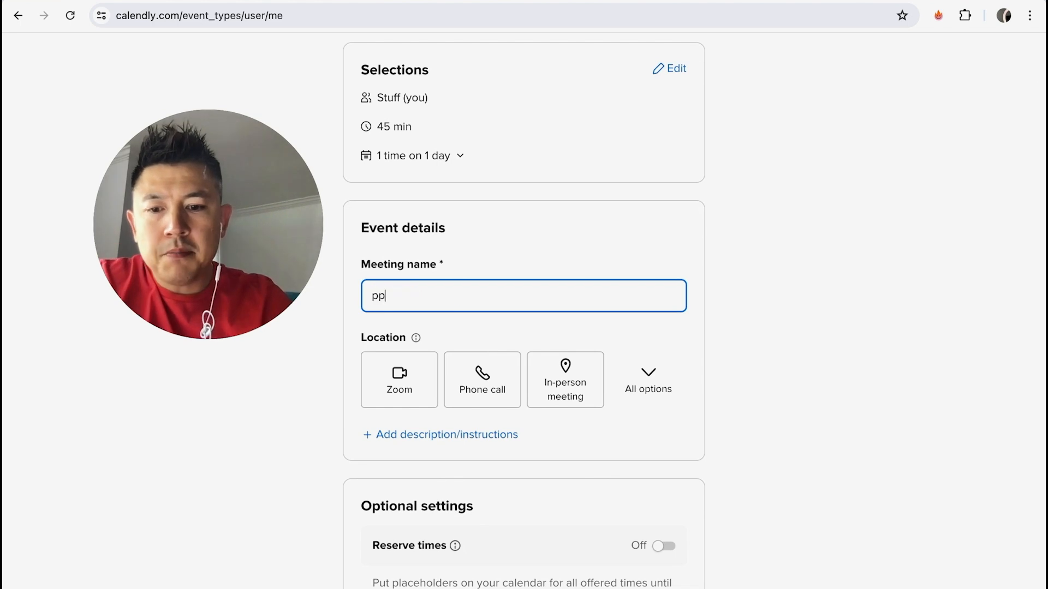
text(c consult)
click(806, 290)
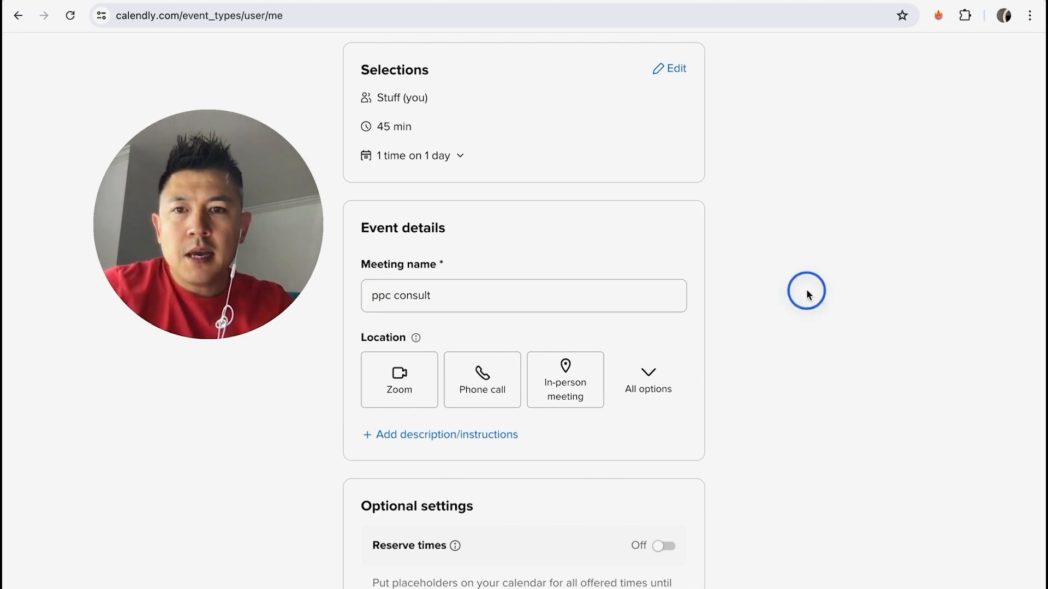
- Review the location choices for the one-off meeting and the calling options for a phone call, without applying any
scroll(807, 289, down, 1)
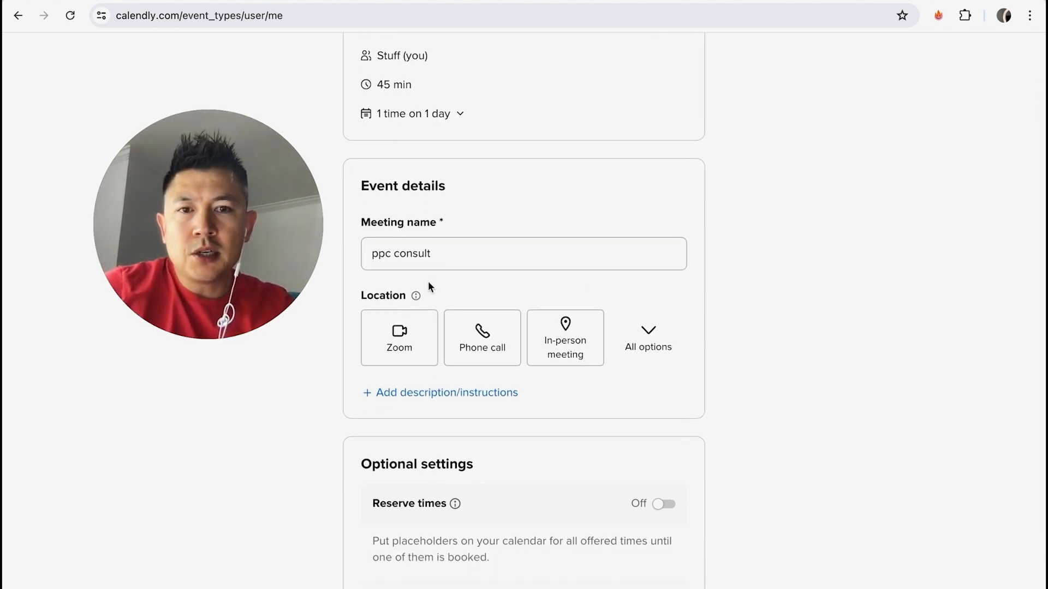
click(650, 331)
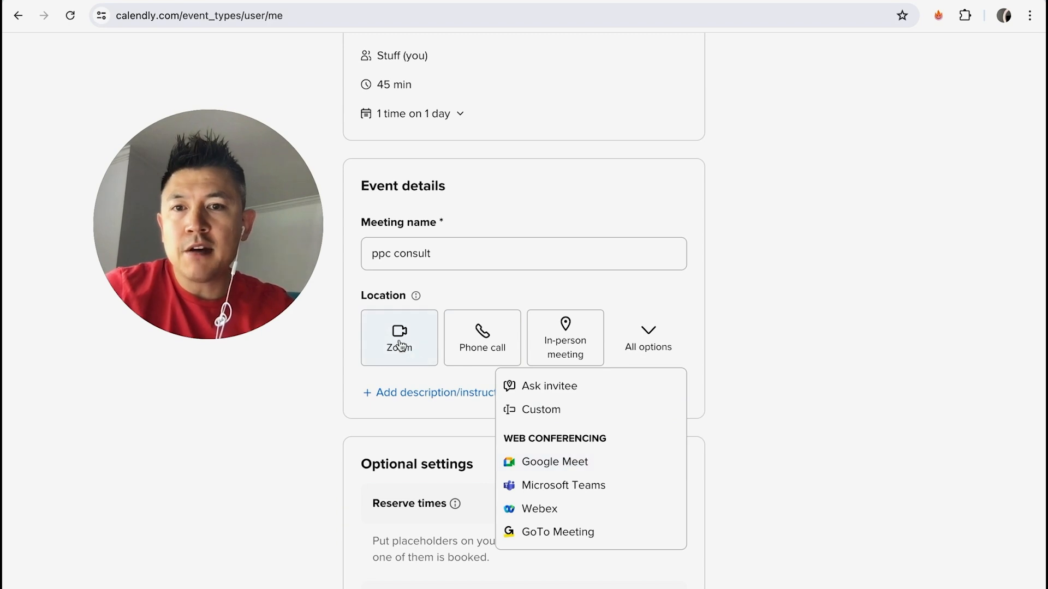
click(487, 341)
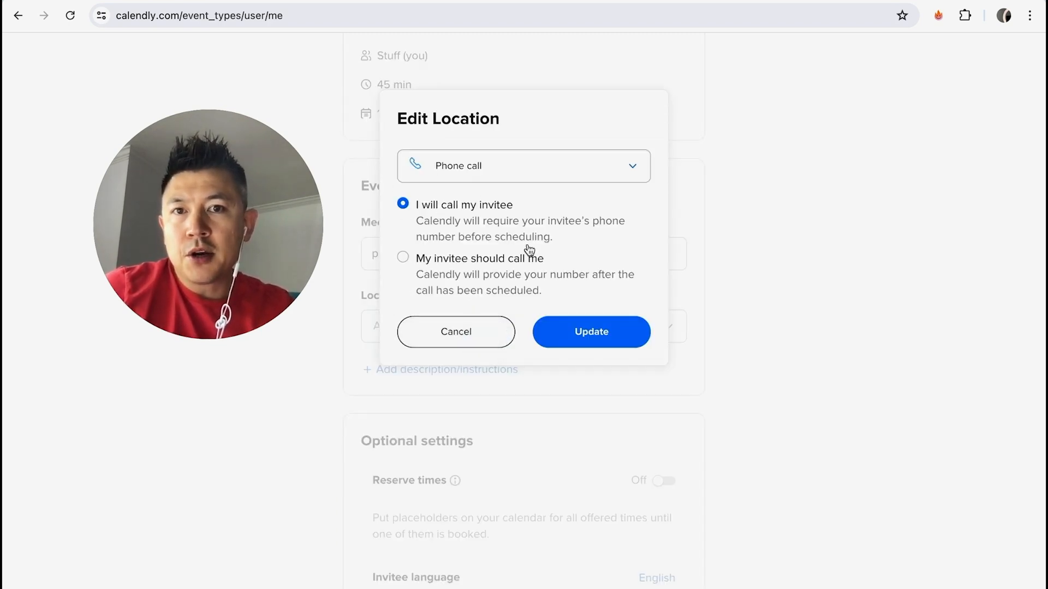
click(436, 329)
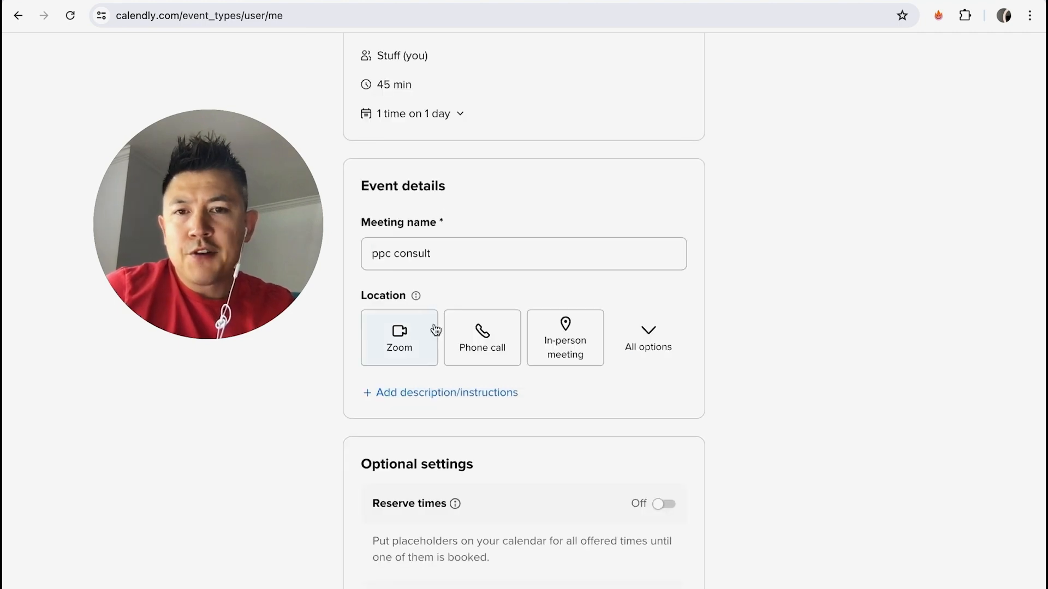
click(575, 335)
click(461, 213)
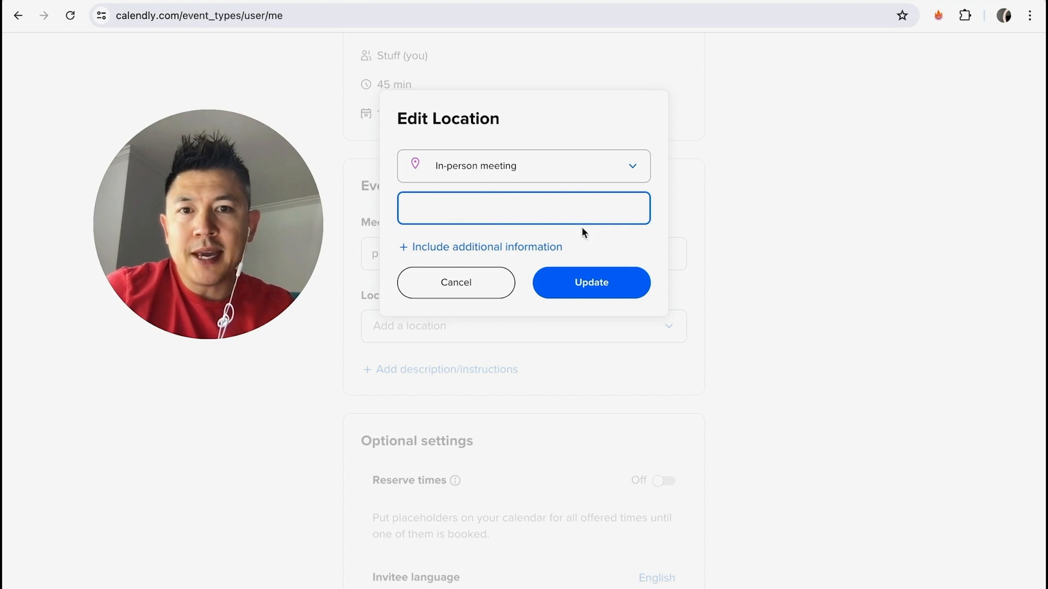
click(456, 282)
- Set the one-off meeting's location to a phone call and share its meeting link with the description left empty
click(486, 337)
click(600, 327)
click(488, 299)
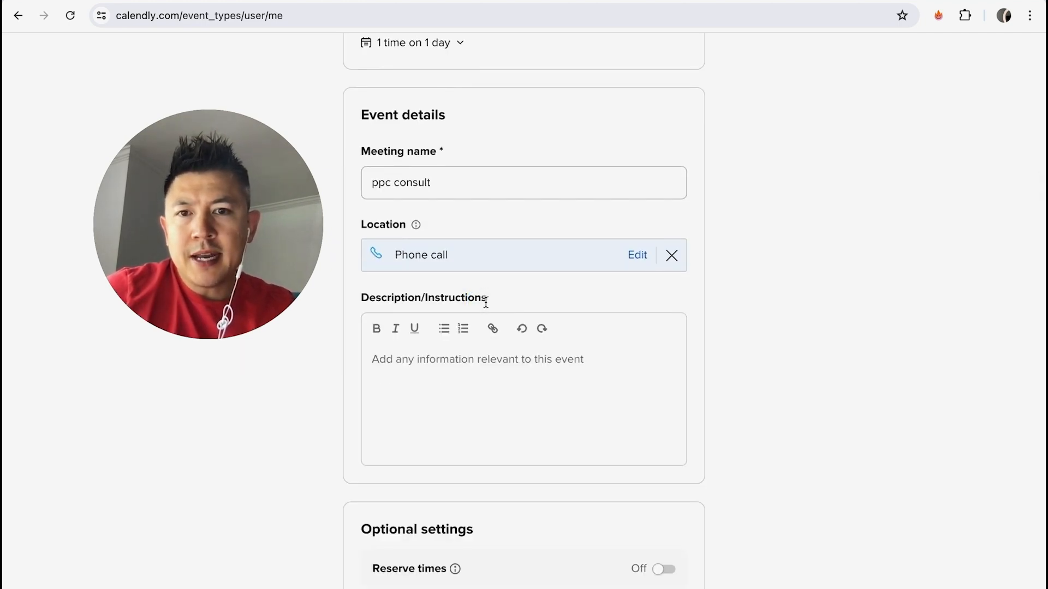
click(403, 364)
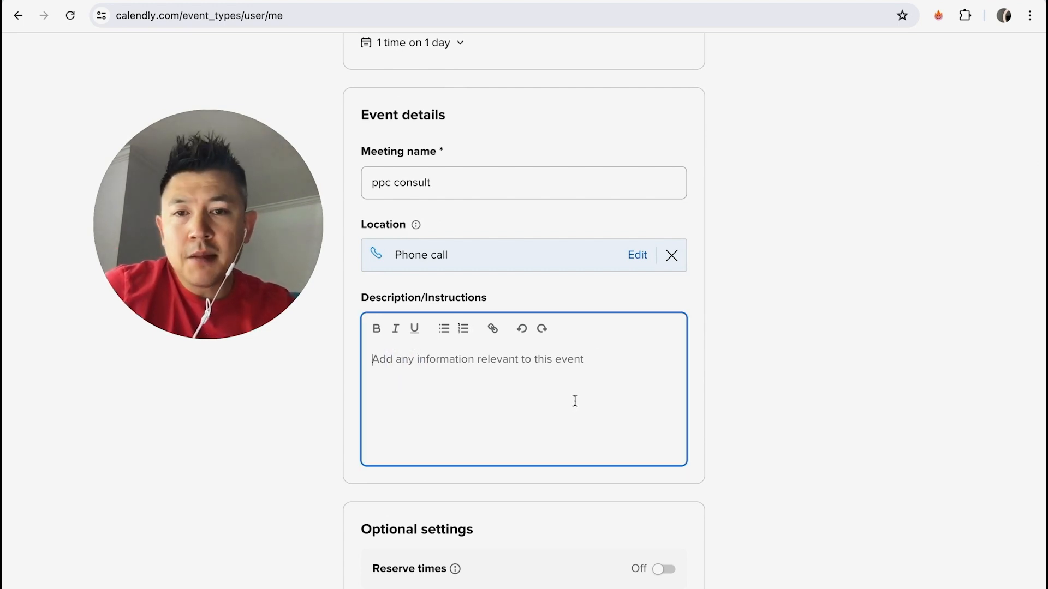
scroll(716, 358, down, 4)
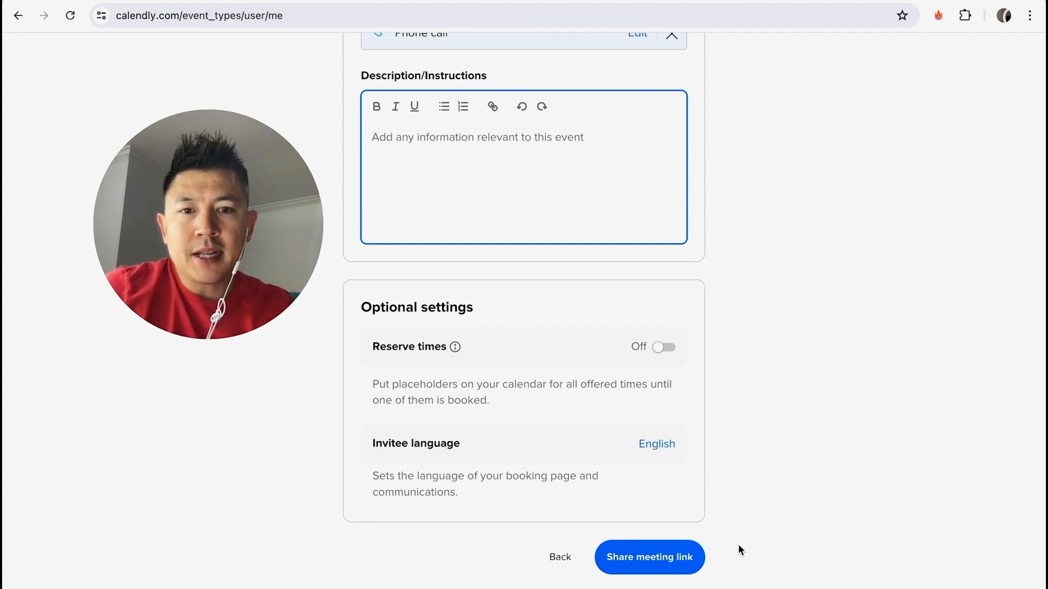
click(669, 559)
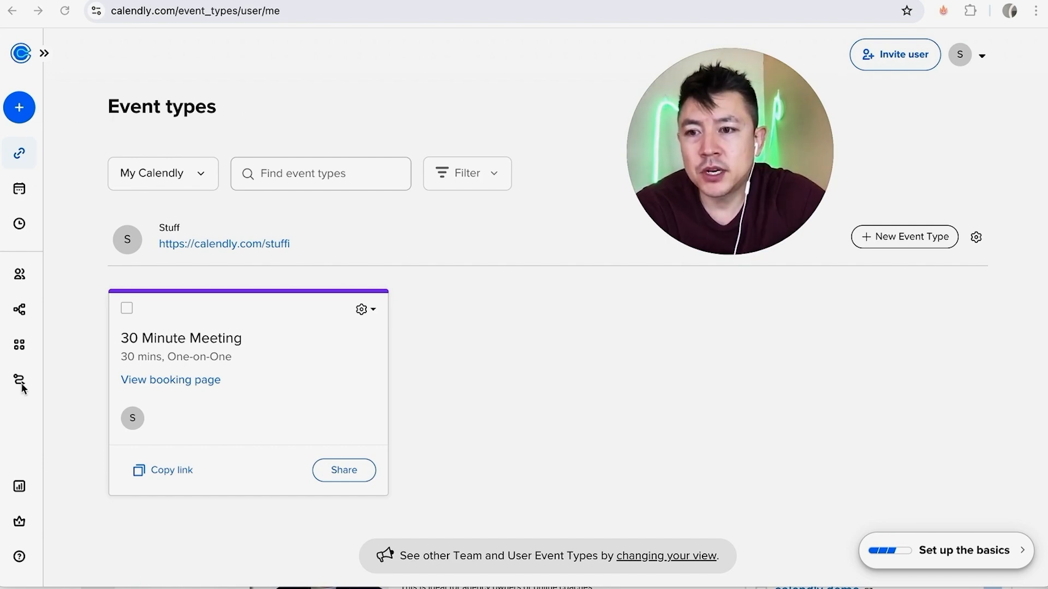
- Go to the workflows and start a new one from the "Email reminder to invitee" template
click(19, 311)
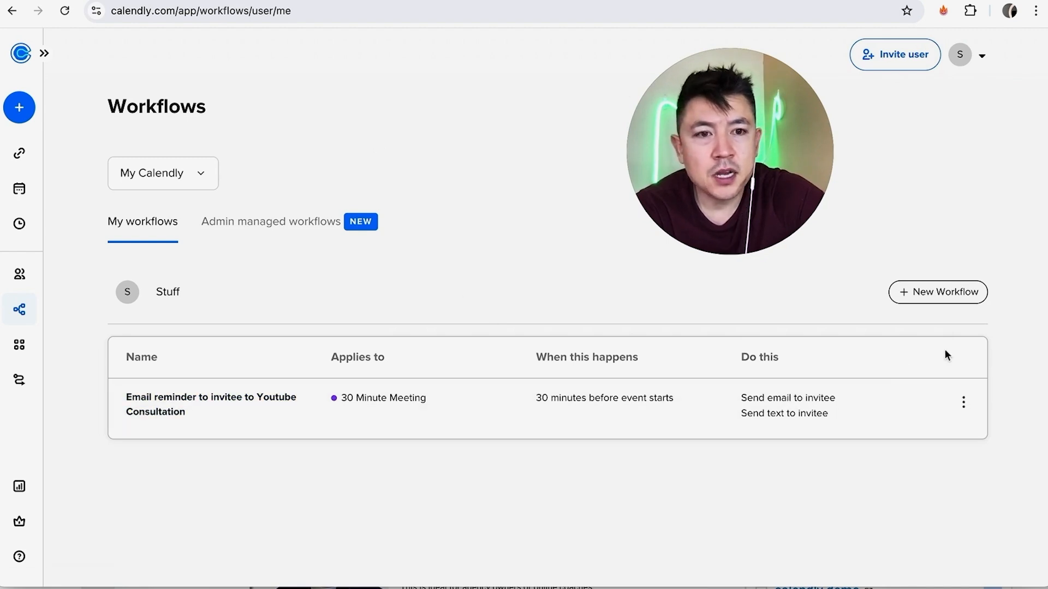
click(927, 306)
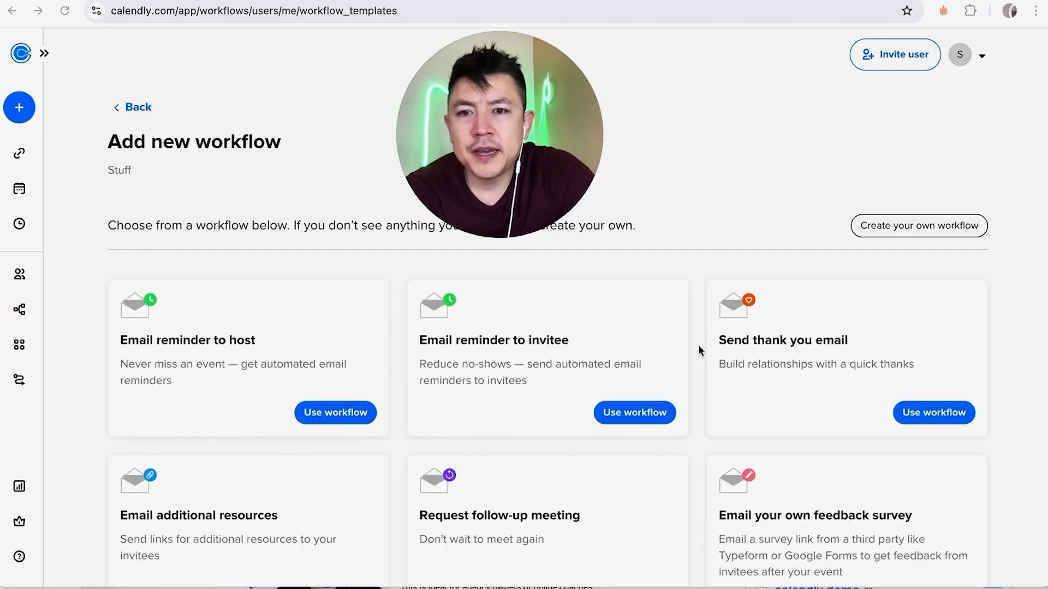
scroll(699, 347, down, 2)
scroll(698, 349, up, 2)
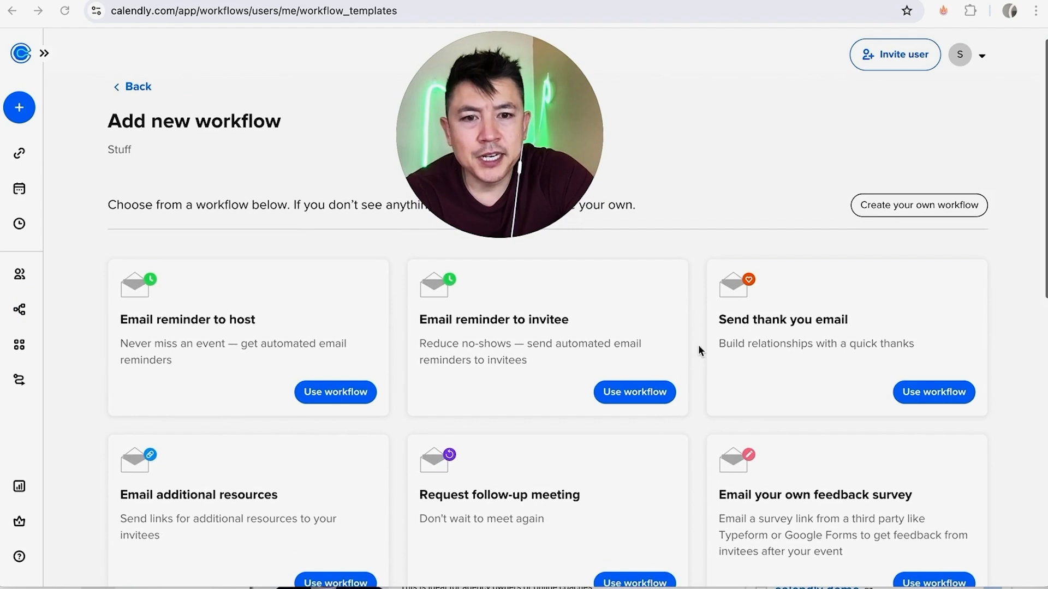
scroll(698, 349, up, 1)
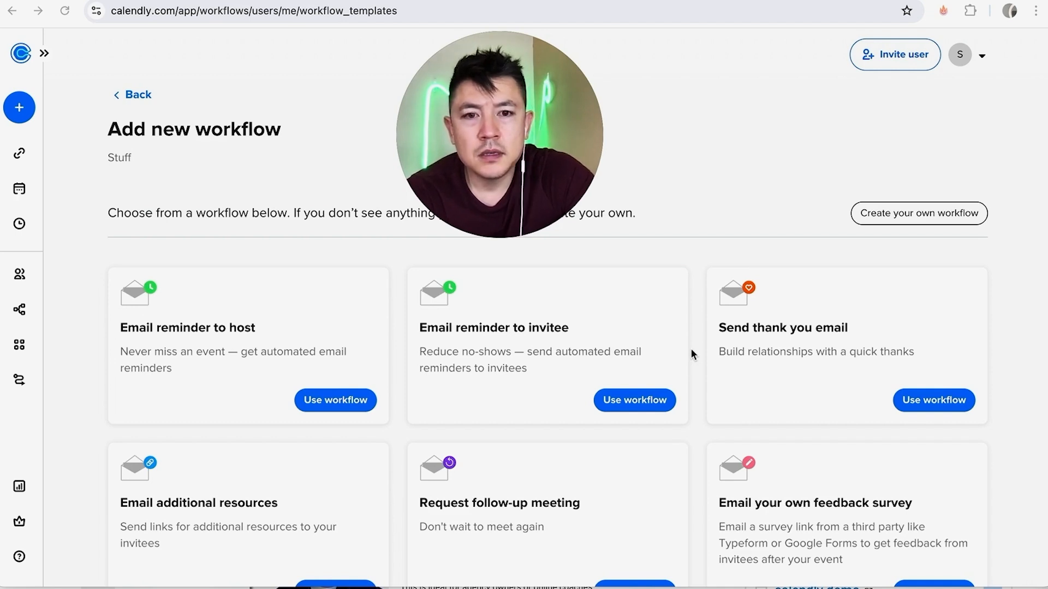
scroll(688, 305, down, 1)
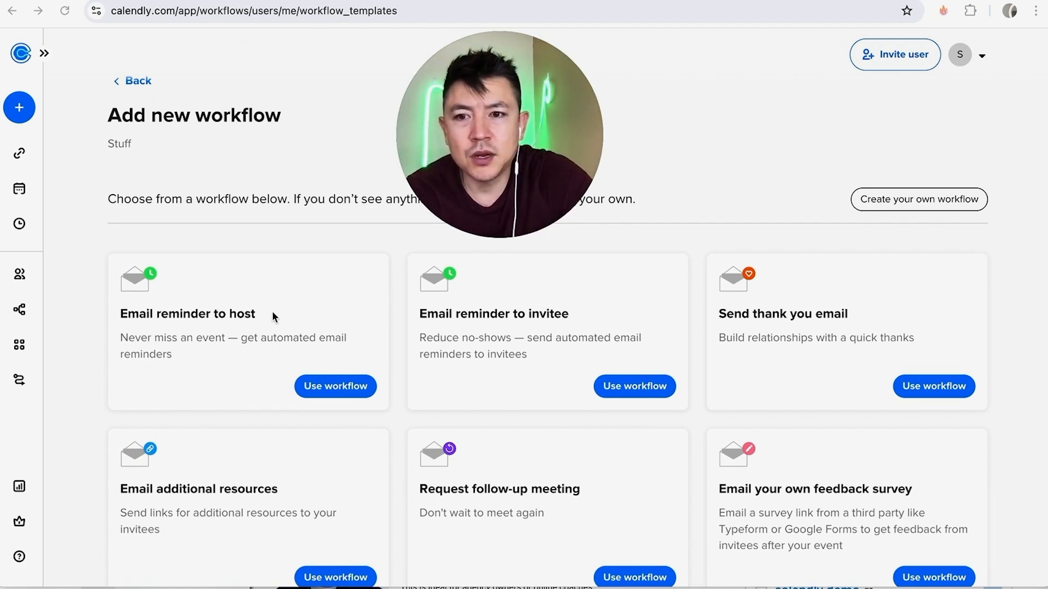
scroll(282, 315, up, 1)
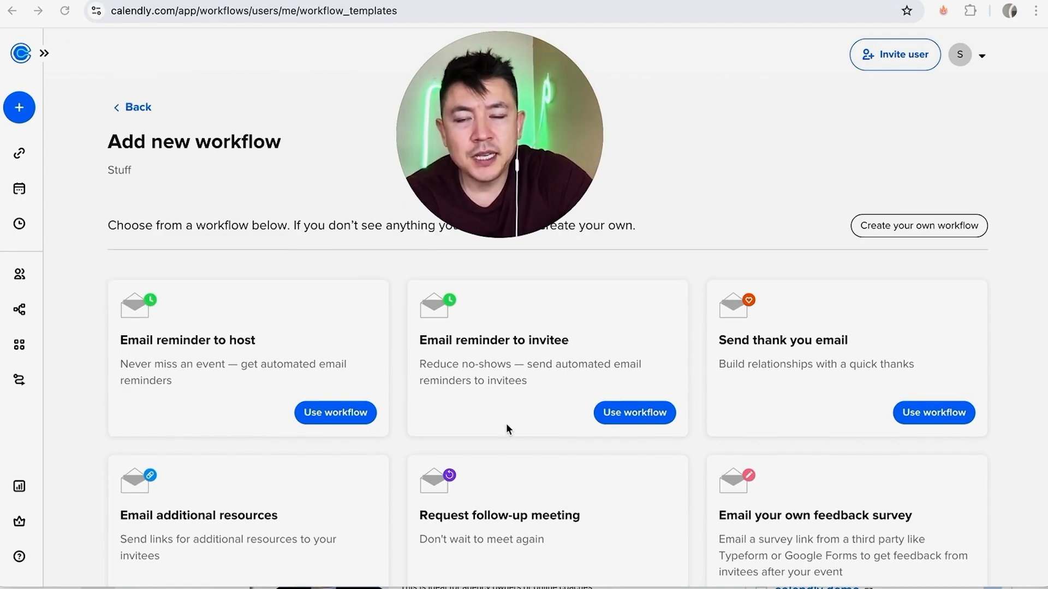
scroll(500, 431, down, 8)
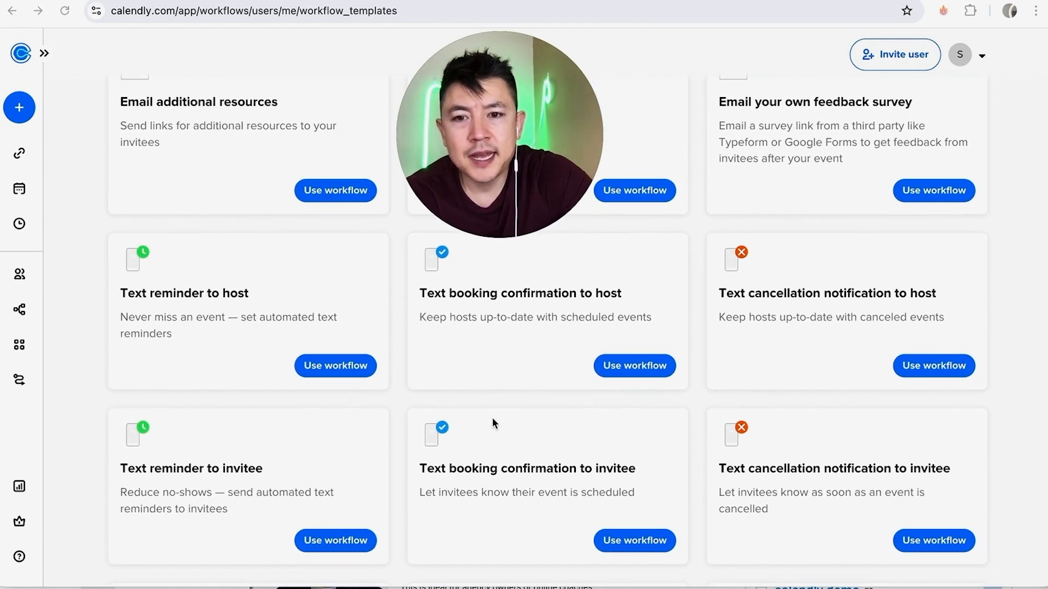
scroll(493, 417, down, 3)
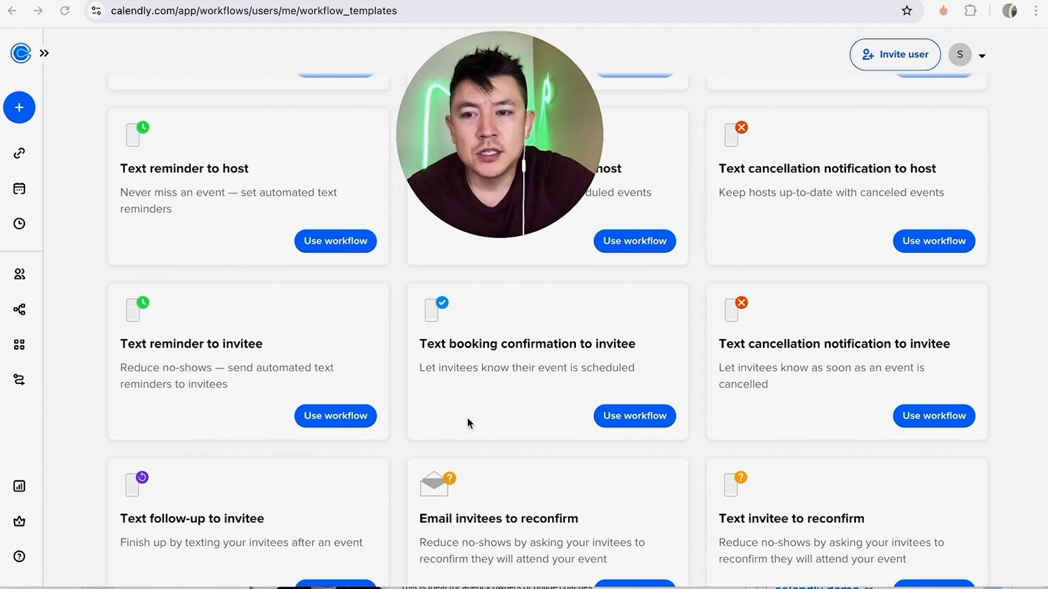
scroll(701, 410, up, 10)
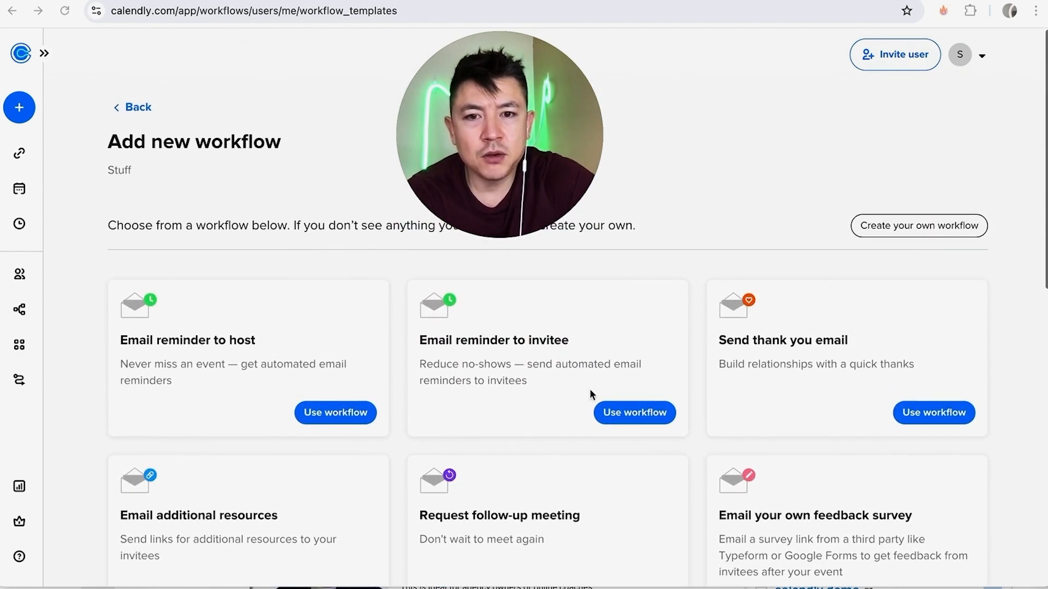
click(638, 413)
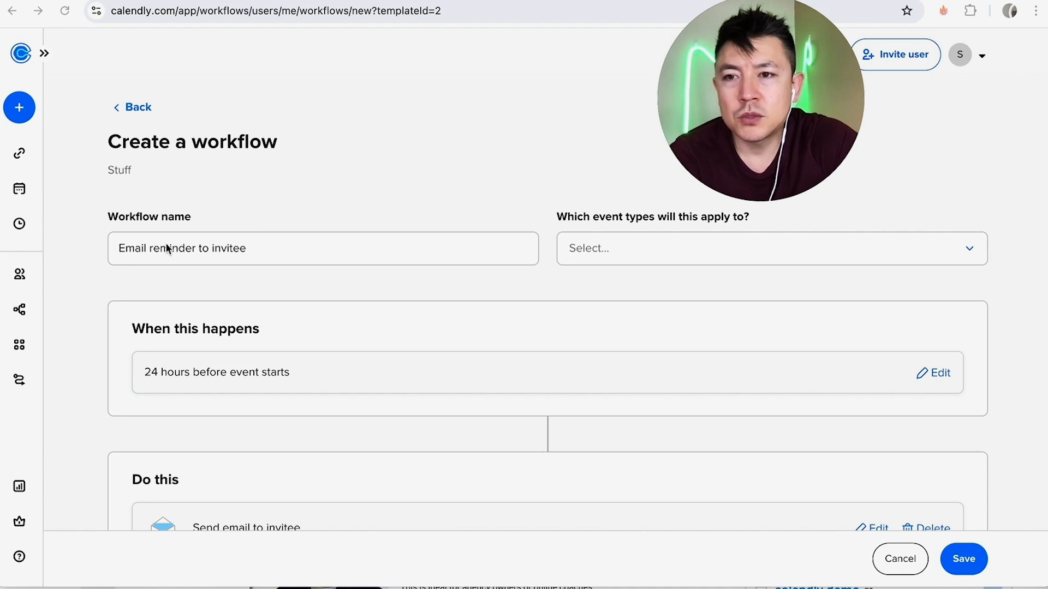
- Rename the new workflow as "REMIND FOR MY FORGETFUL CLIENTS"
triple_click(257, 250)
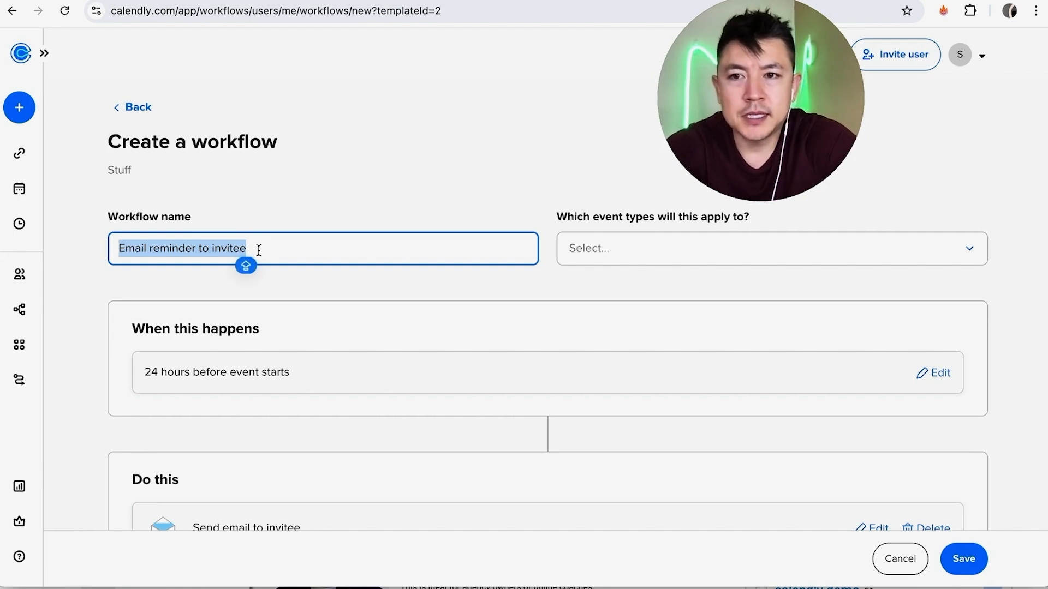
text(REMIND FOR MY FORGETFUL)
key(Caps_Lock)
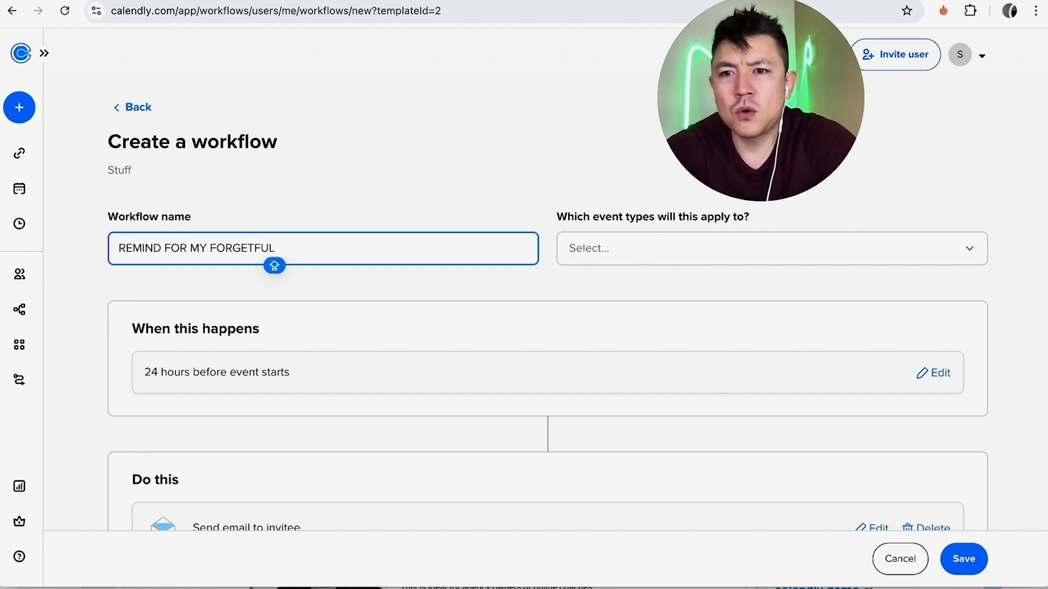
text(CLIENTS)
click(363, 178)
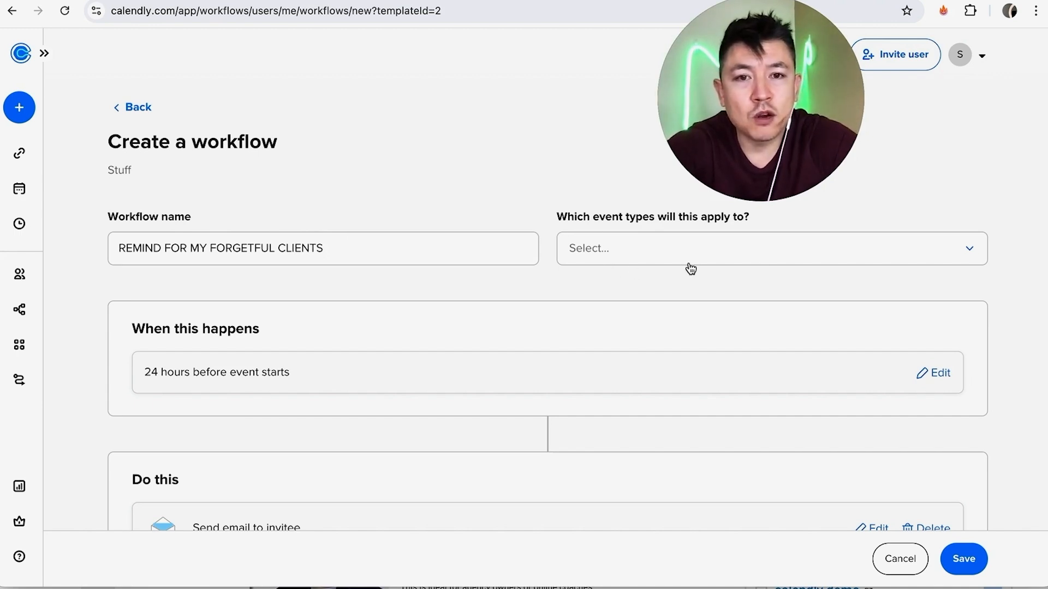
- Apply the reminder workflow to the 30 Minute Meeting event type
click(853, 257)
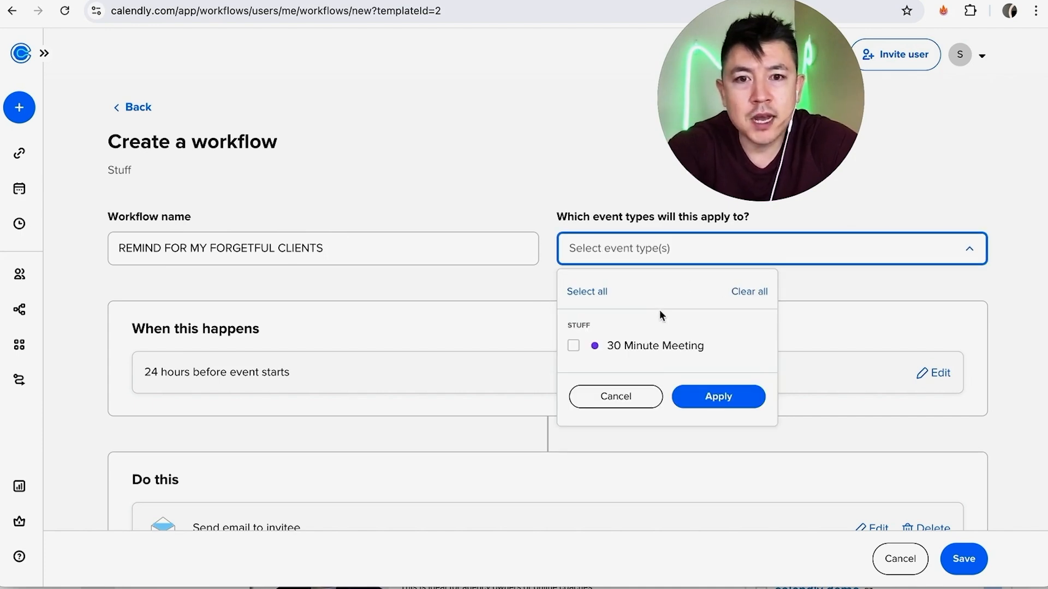
click(573, 350)
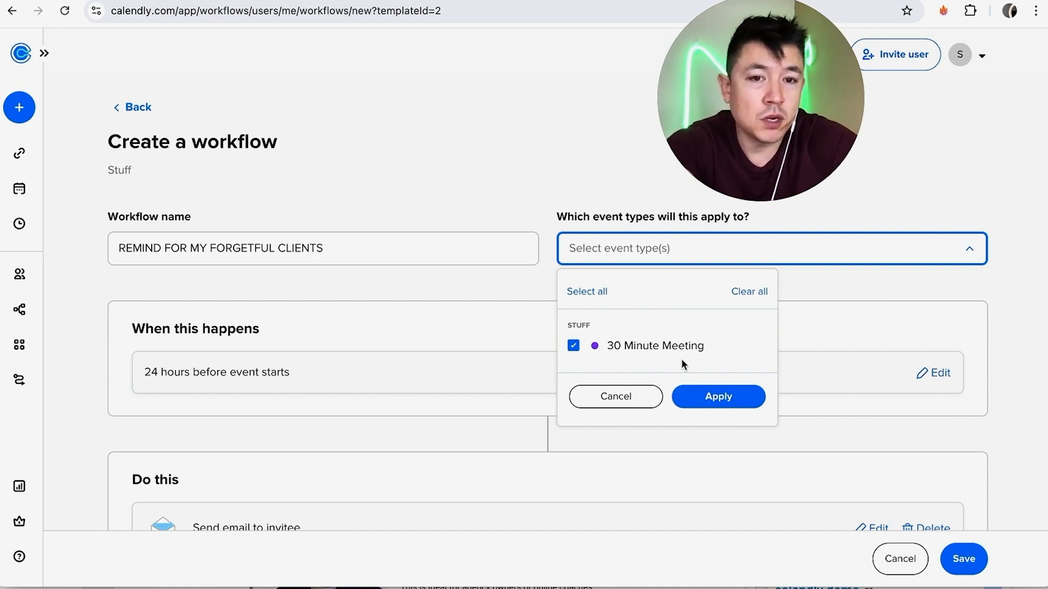
click(707, 401)
- Set the workflow's trigger to 1 hour before the event starts
scroll(511, 329, down, 1)
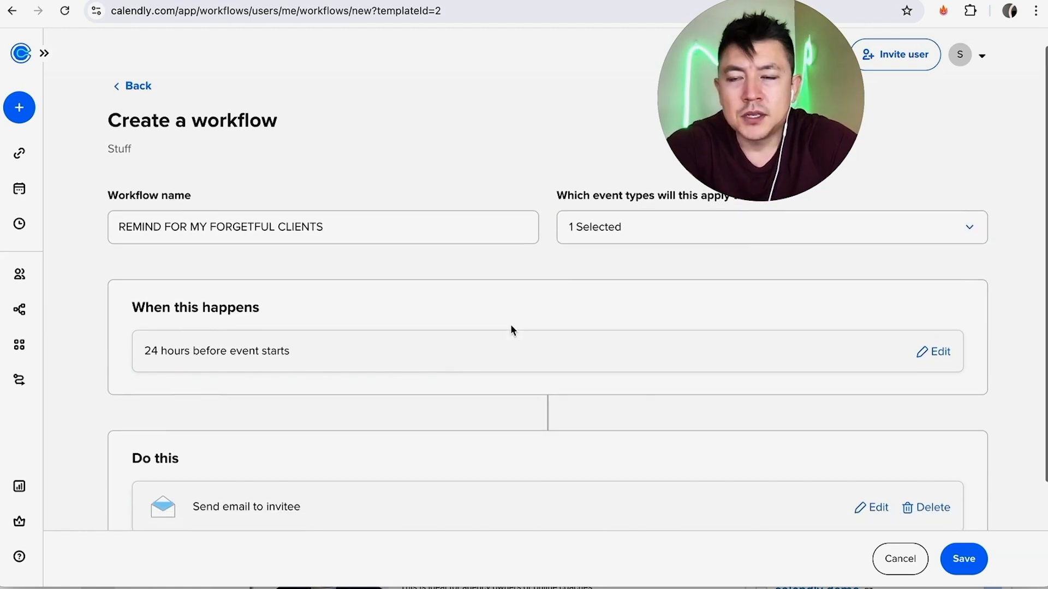
scroll(518, 311, down, 2)
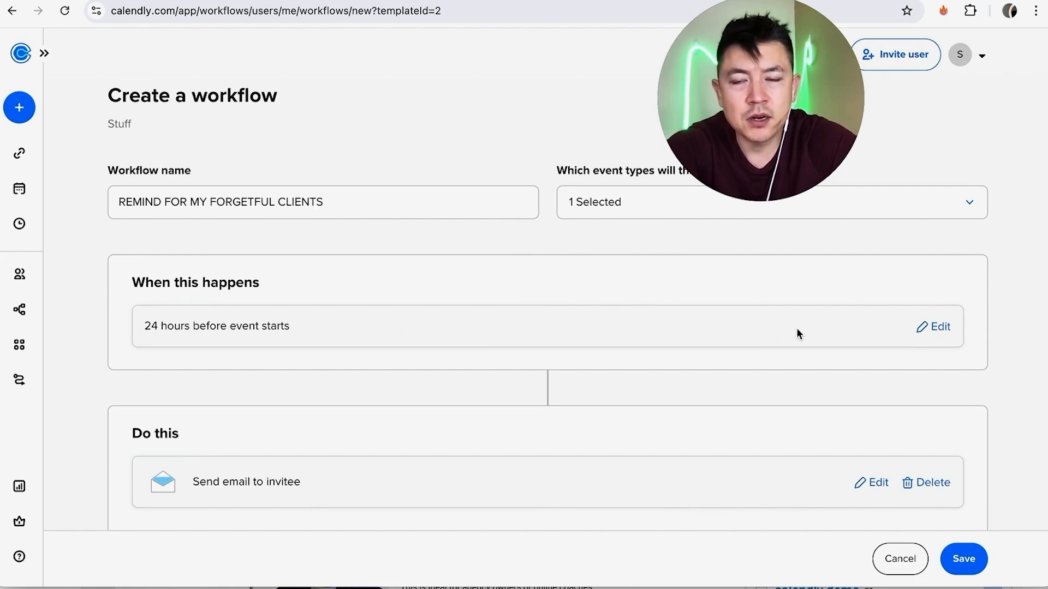
click(935, 327)
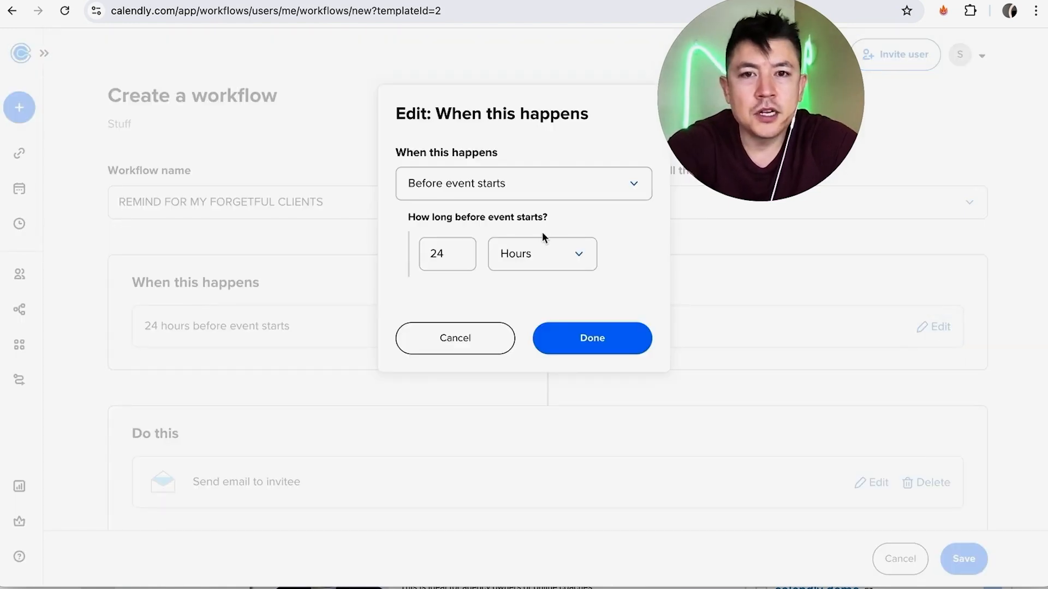
click(474, 195)
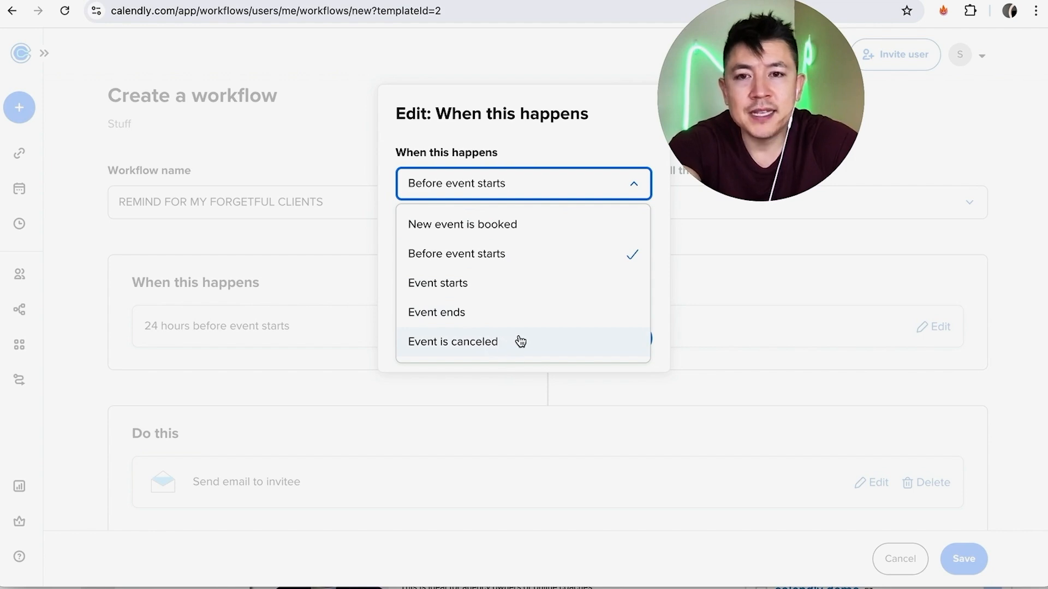
click(492, 254)
double_click(456, 255)
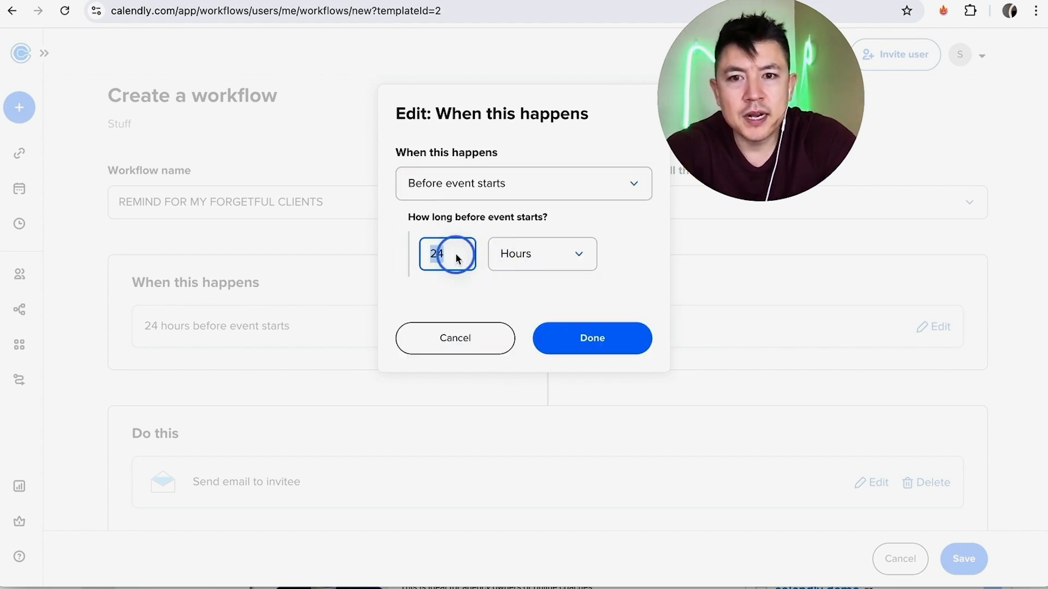
click(453, 253)
key(BackSpace)
key(BackSpace)
text(1)
click(578, 259)
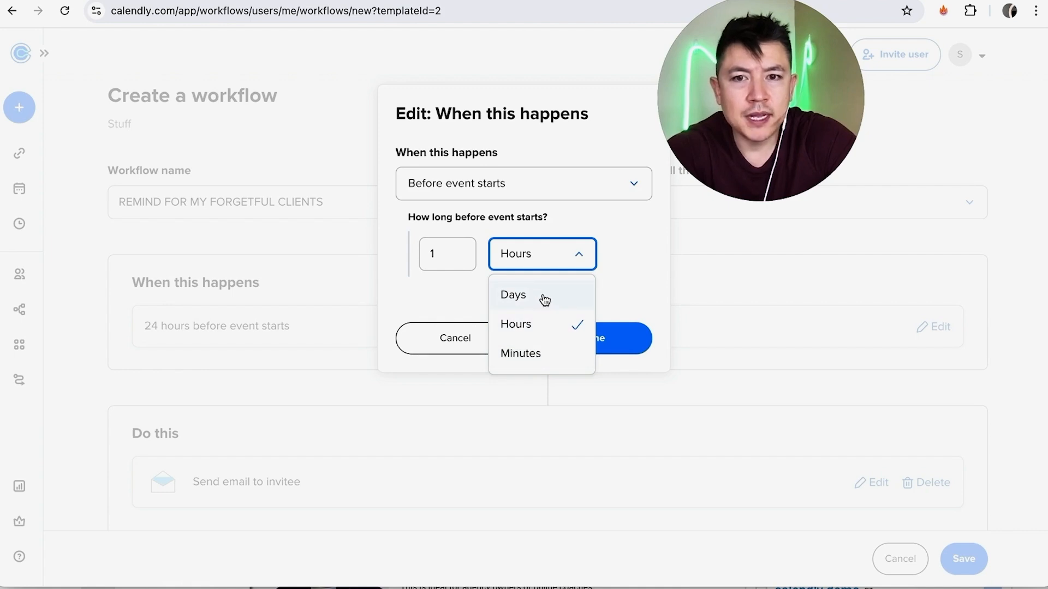
click(519, 352)
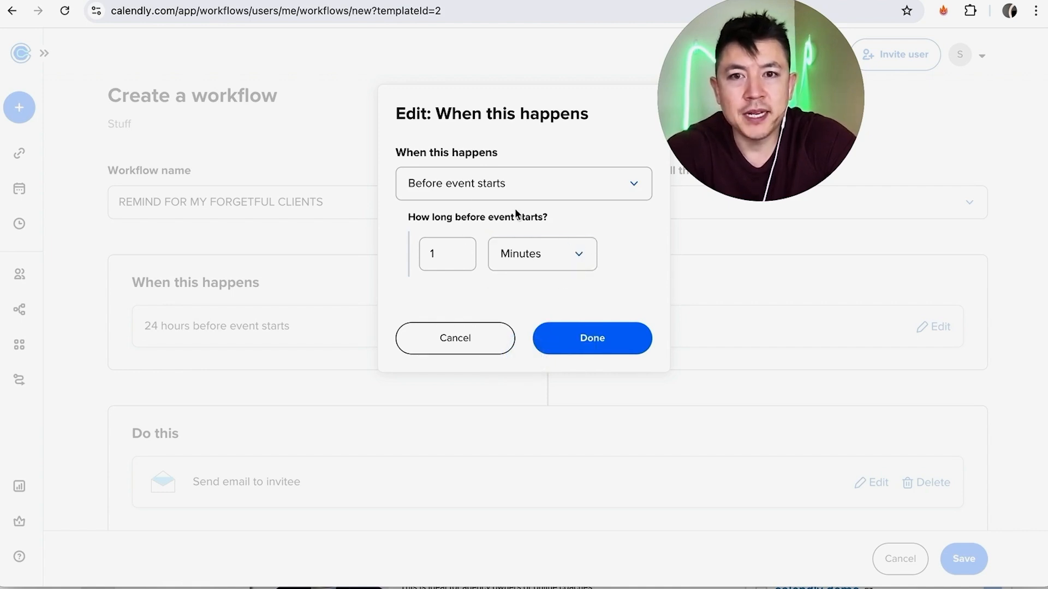
click(546, 256)
click(515, 322)
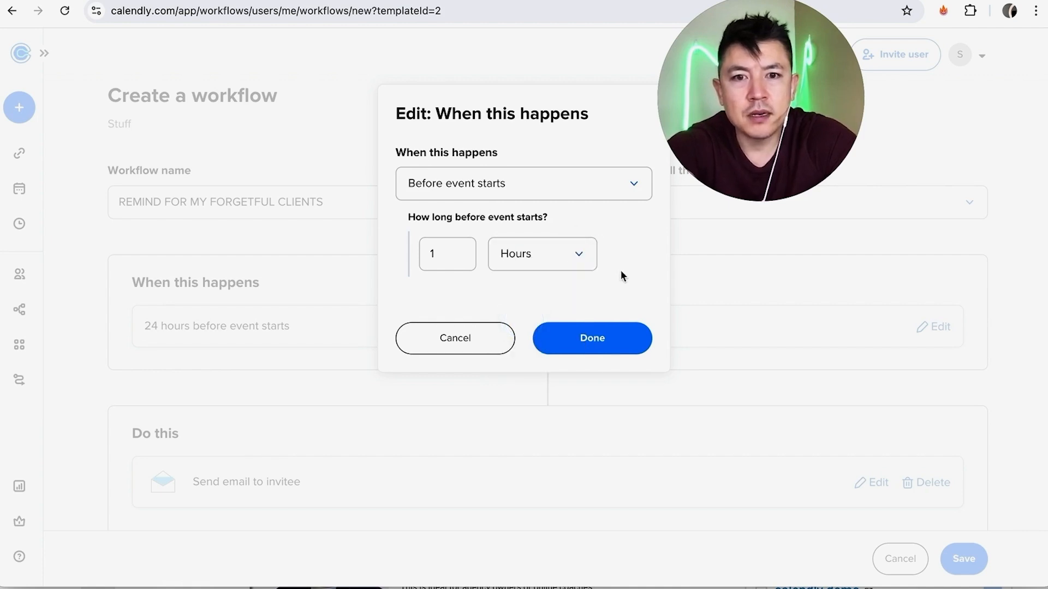
click(586, 340)
- Open the workflow's email to the invitee for editing and keep Calendly's notifications address as the sender
scroll(571, 391, down, 1)
scroll(571, 392, down, 1)
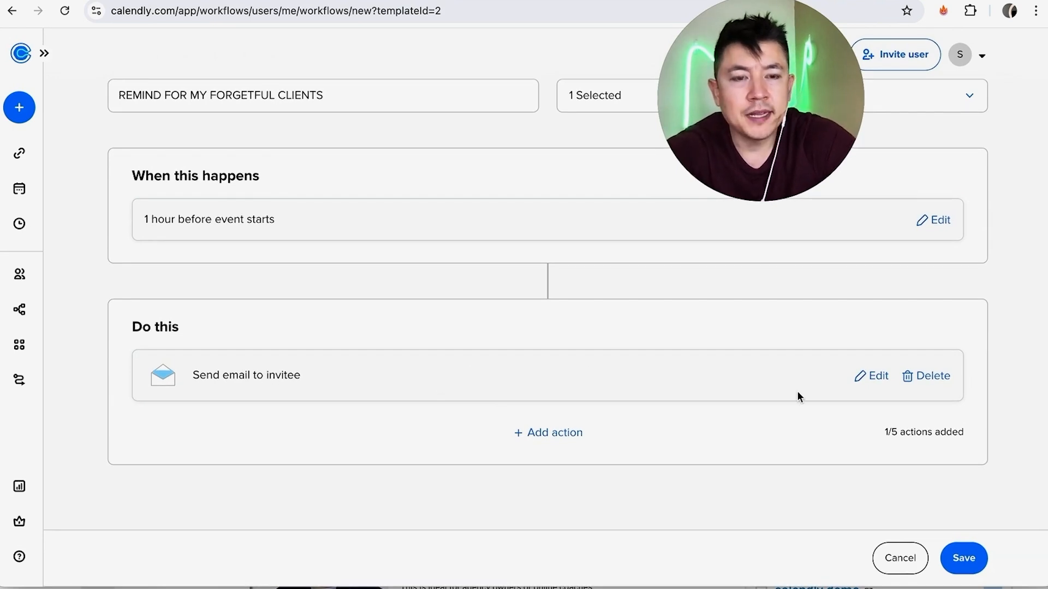
click(860, 382)
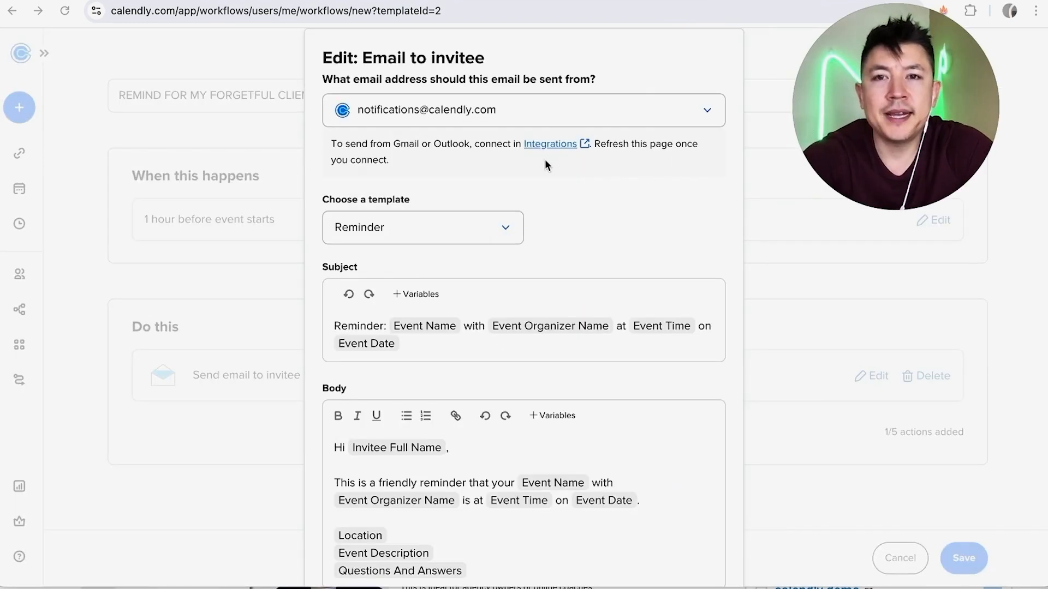
click(706, 112)
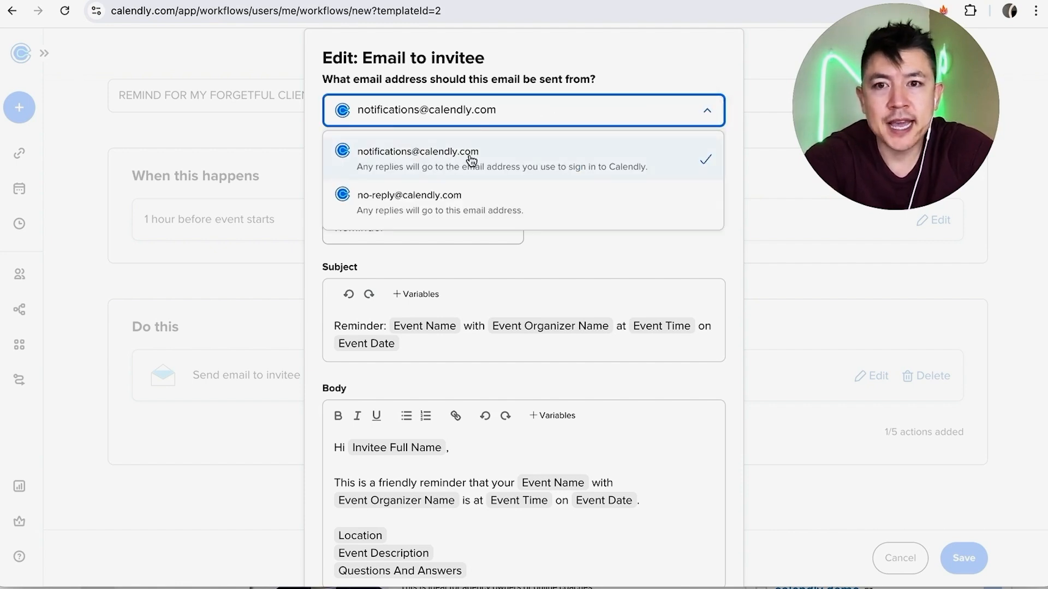
click(531, 157)
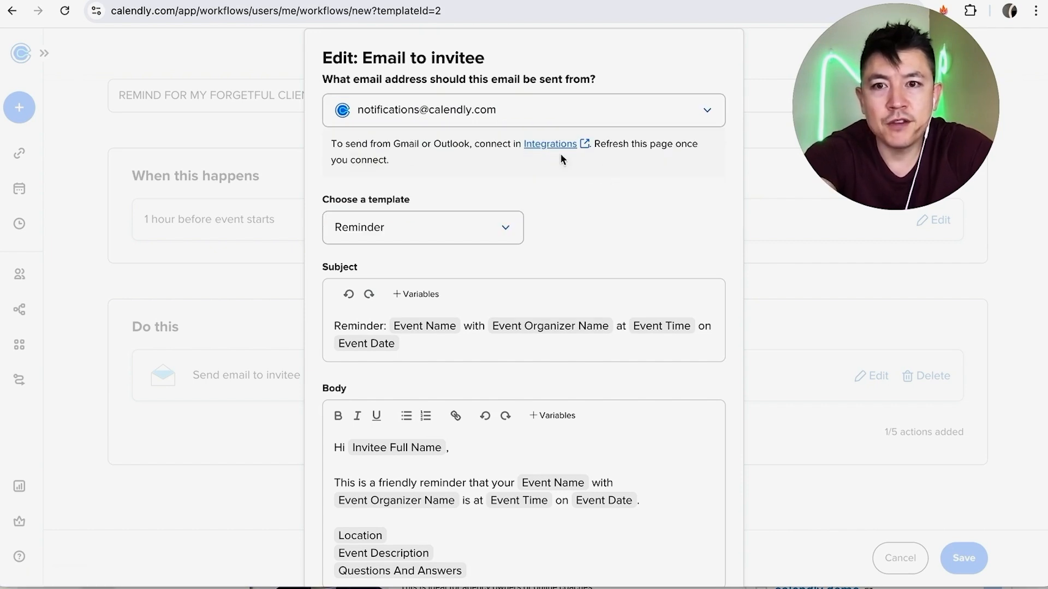
- Switch the invitee email to the Feedback survey template and look over its subject and body
scroll(594, 174, down, 1)
scroll(594, 174, down, 1)
scroll(593, 174, up, 1)
scroll(593, 174, down, 1)
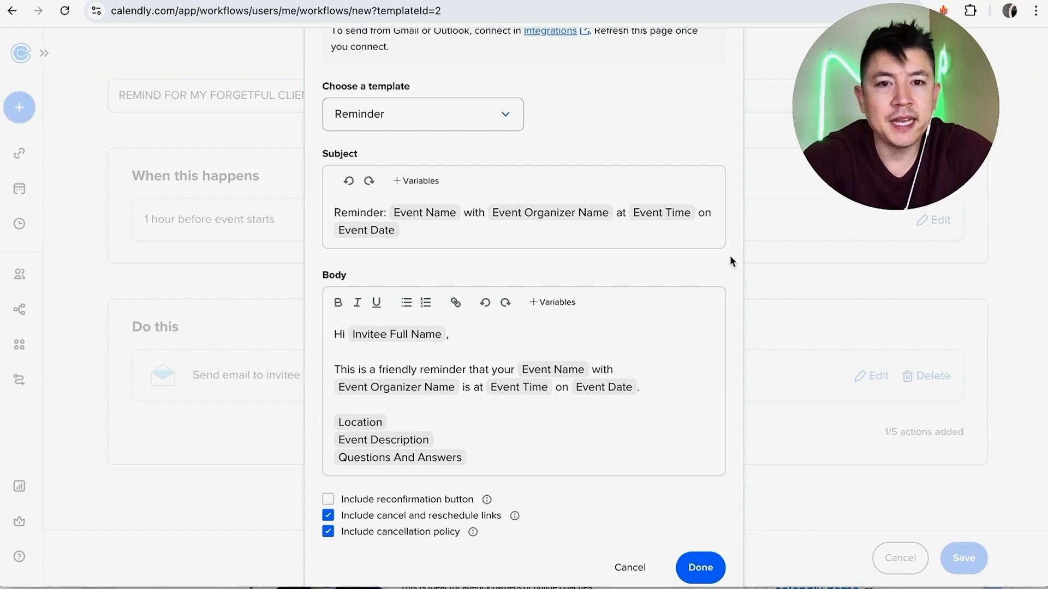
click(466, 121)
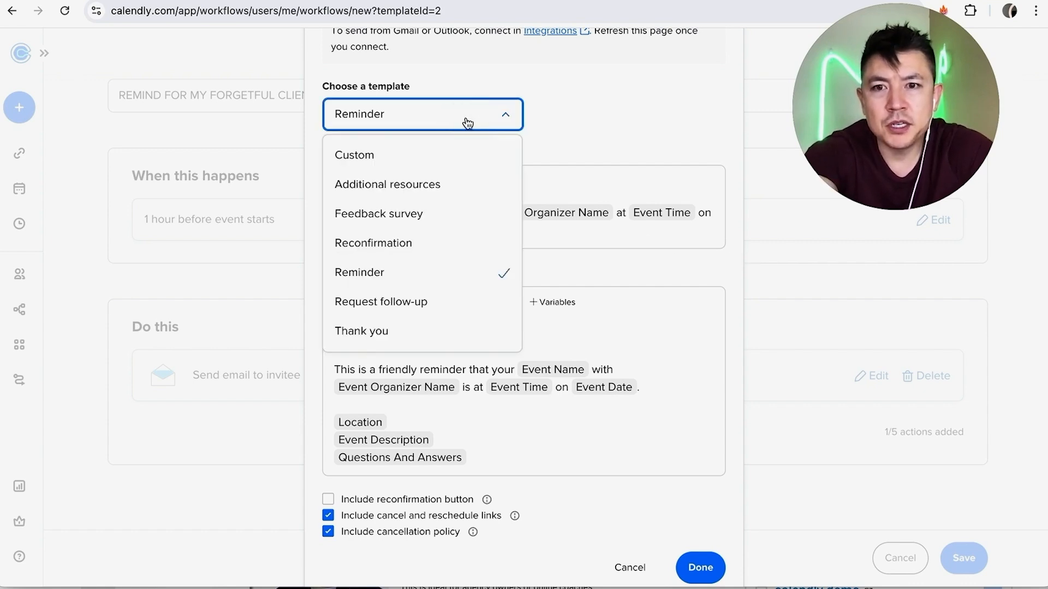
click(404, 215)
scroll(574, 240, down, 1)
scroll(574, 240, up, 2)
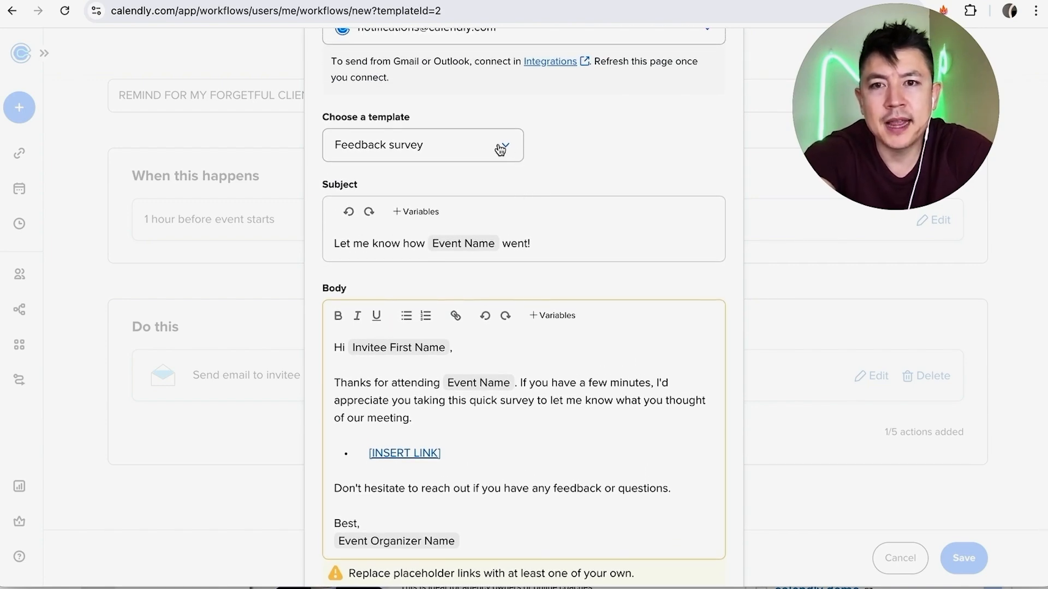
- Switch the invitee email to the Reminder template
click(463, 153)
click(379, 301)
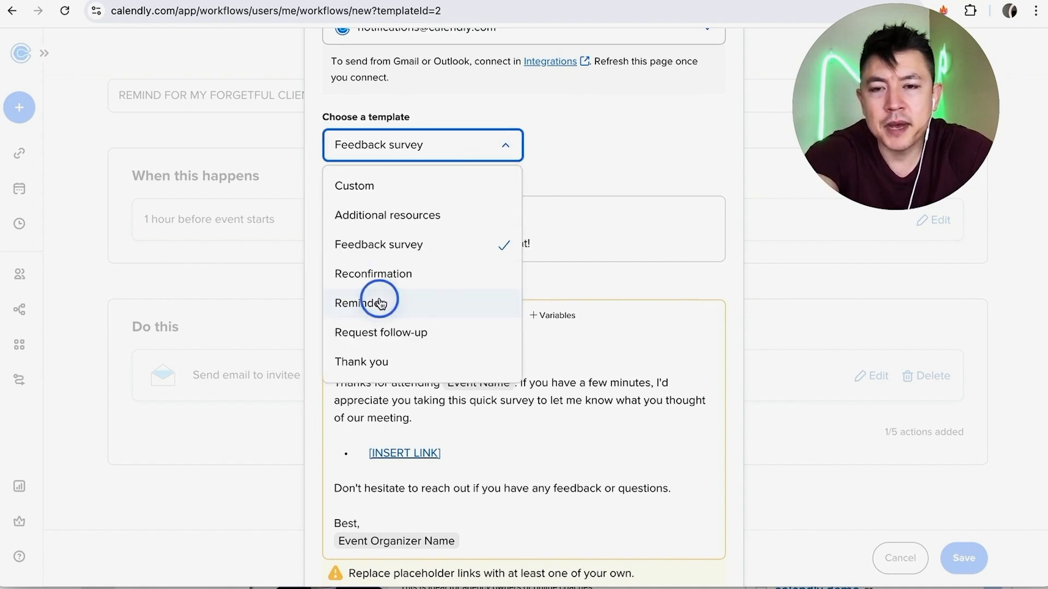
scroll(418, 393, down, 1)
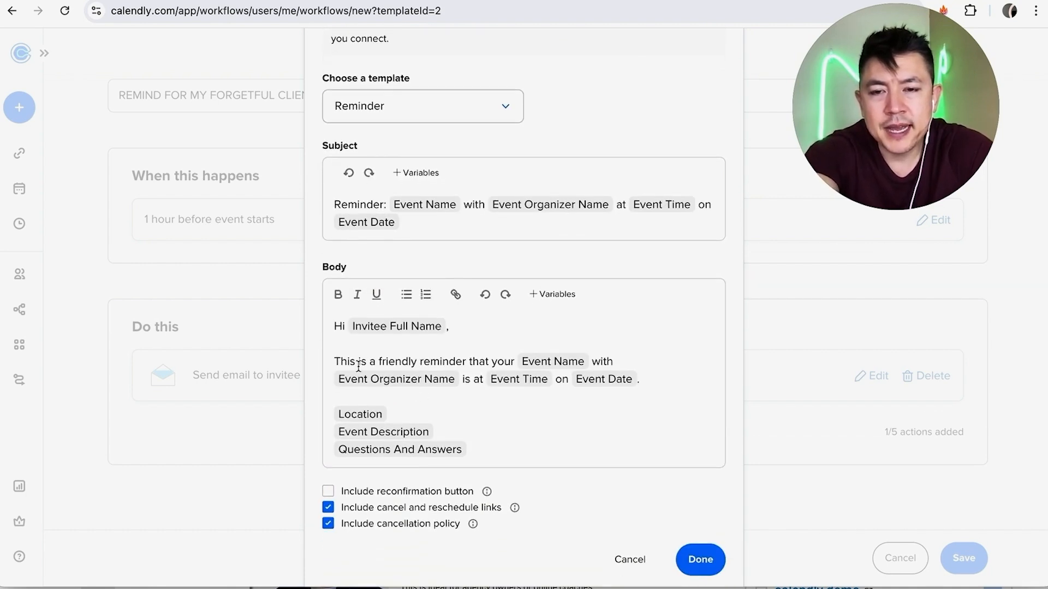
- Replace "This is a friendly reminder that your" in the email body with "DO NOT FORGET ABOUT YOUR"
click(336, 363)
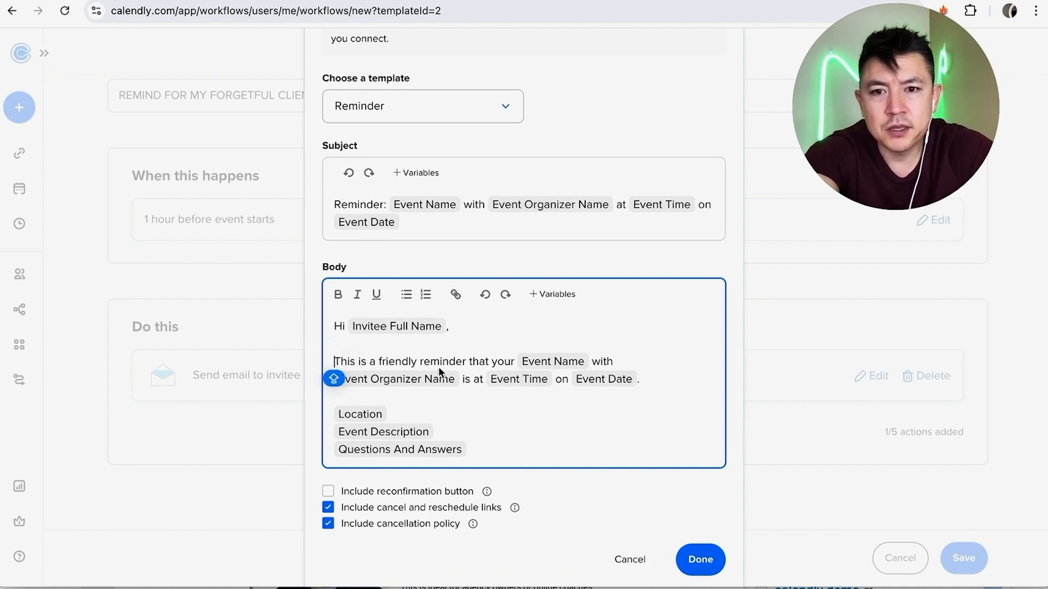
drag(516, 363, 334, 361)
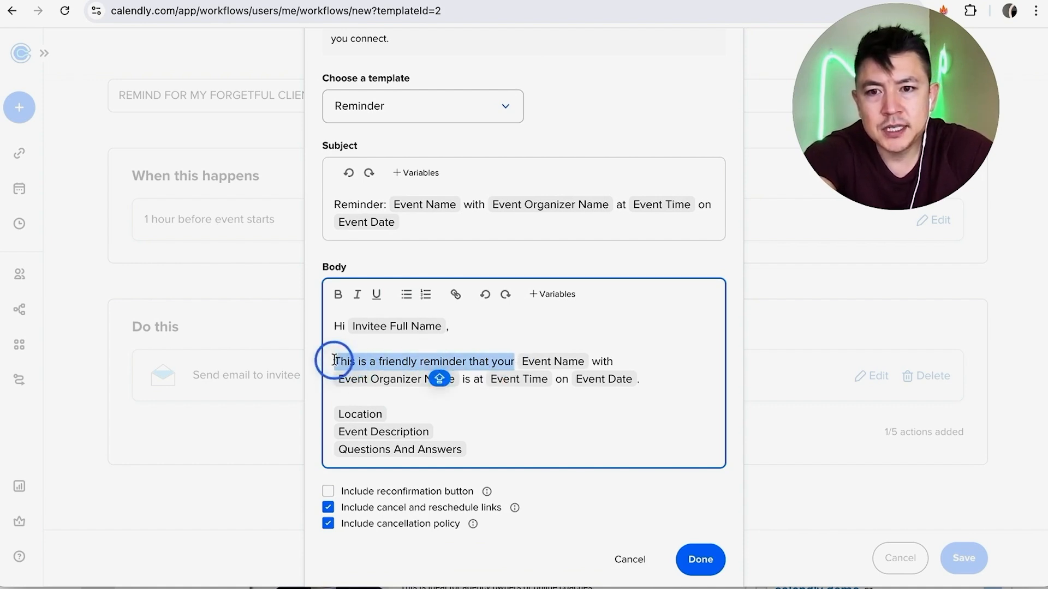
text(DO NOT FORGET ABOUT YOUR)
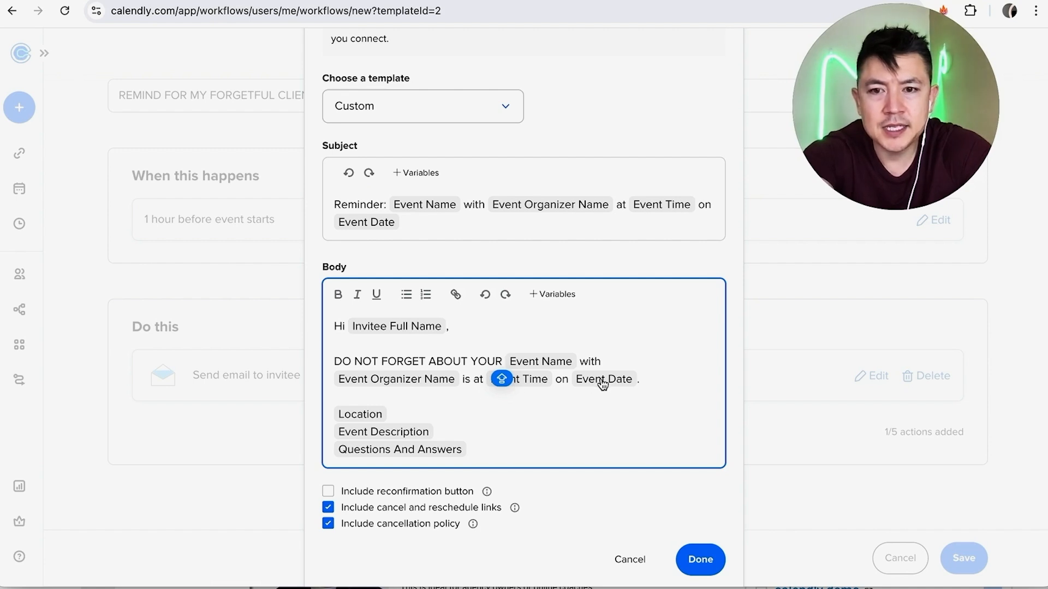
scroll(572, 480, down, 1)
key(shift)
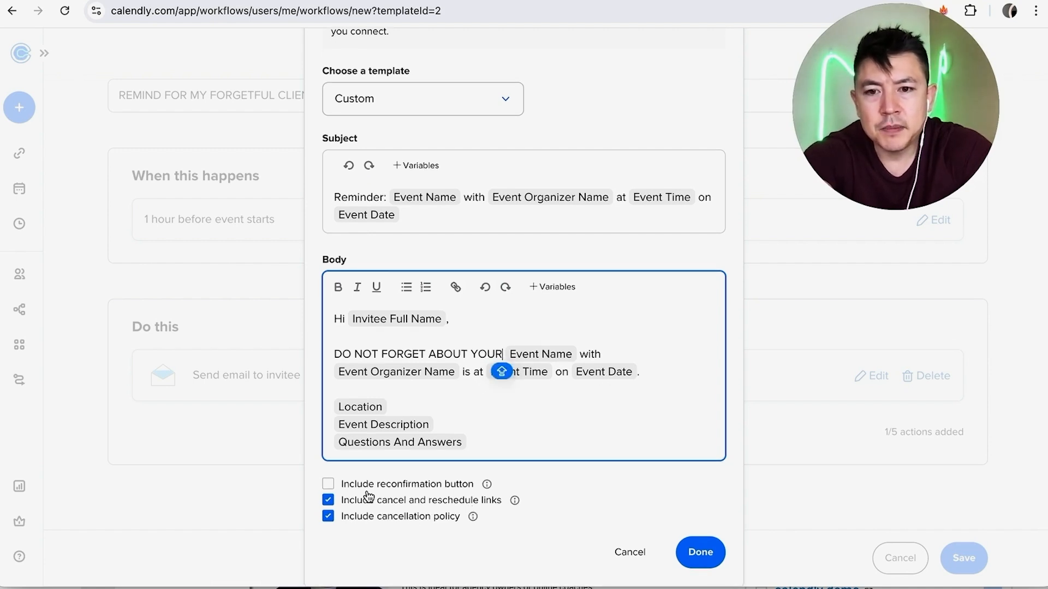
- Include the reconfirmation button, leave out the cancel and reschedule links and the cancellation policy, and finish the invitee email
click(328, 484)
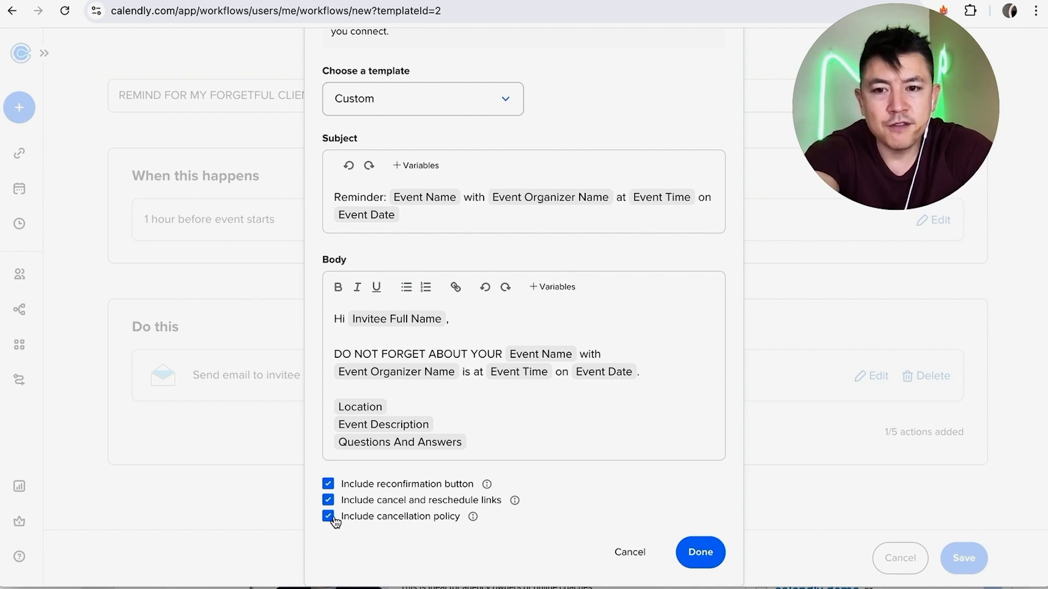
click(328, 500)
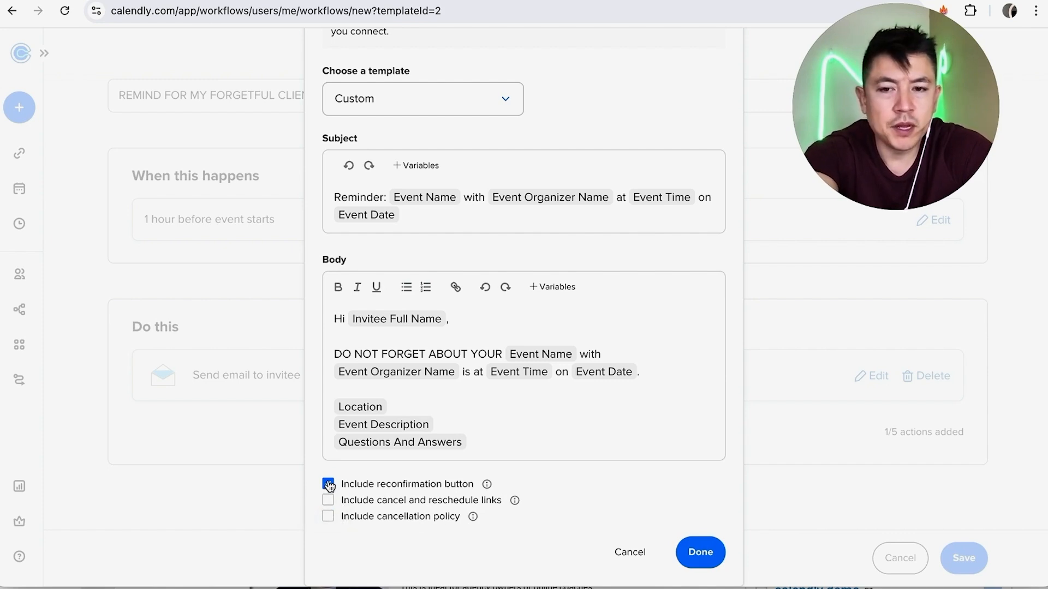
click(704, 552)
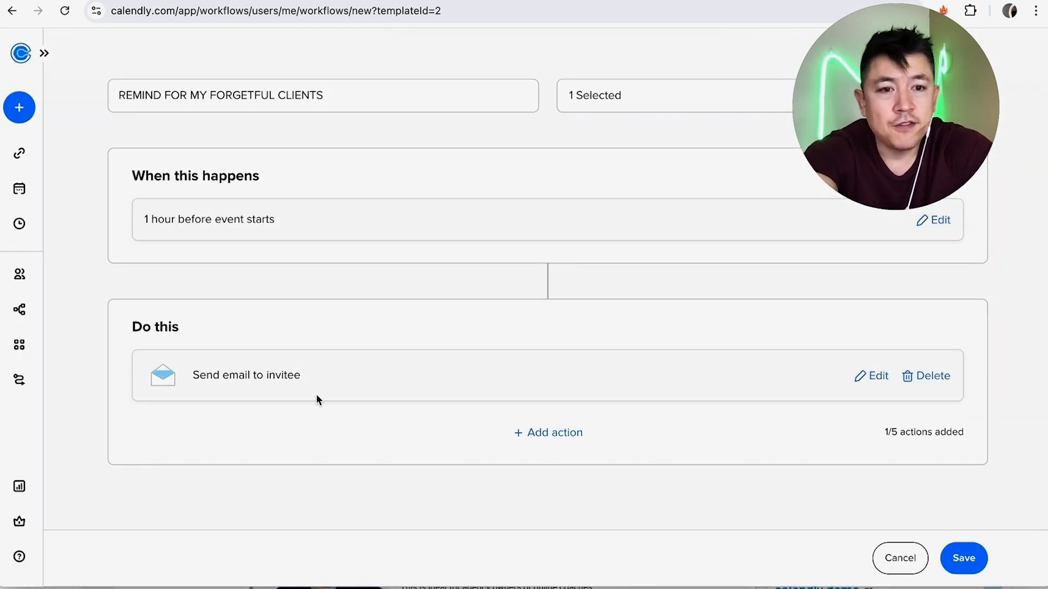
- Add a Send text to invitee action reading "DO NOT FORGET THE MEETING WITH", the host's first name and "OR ELSE!!!!!!"
click(545, 435)
click(582, 191)
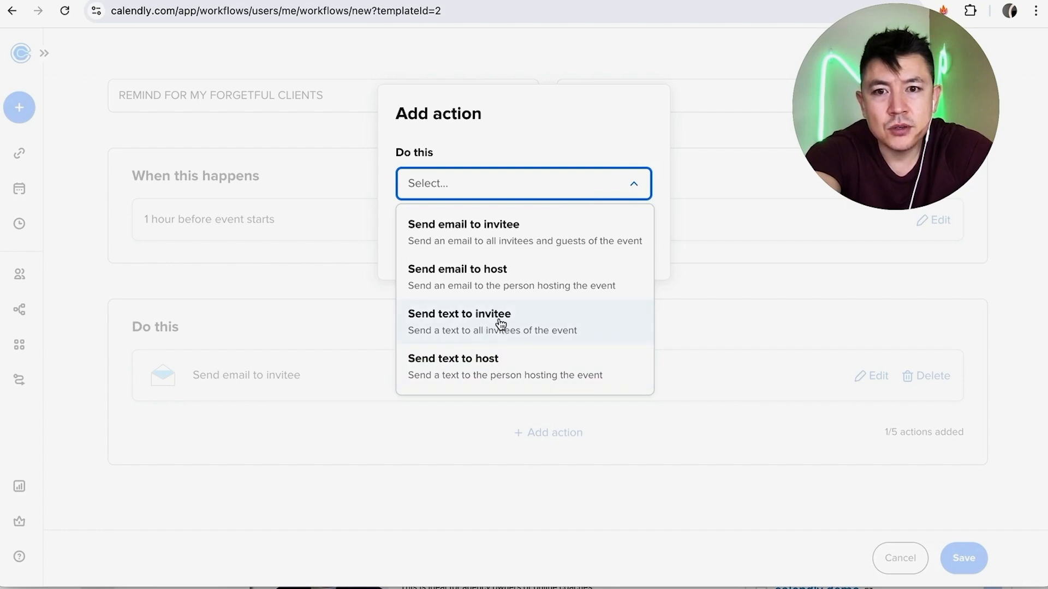
click(560, 310)
click(592, 243)
click(377, 291)
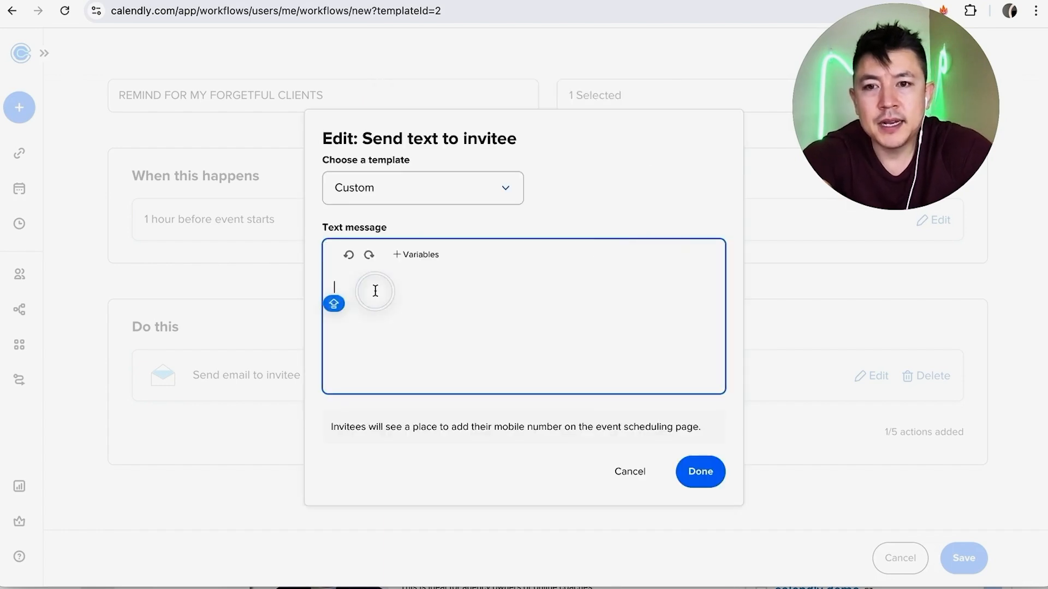
text(DO NOT FORGET THE MEETING WITH ANTHONY OR ELSE!!!!!!)
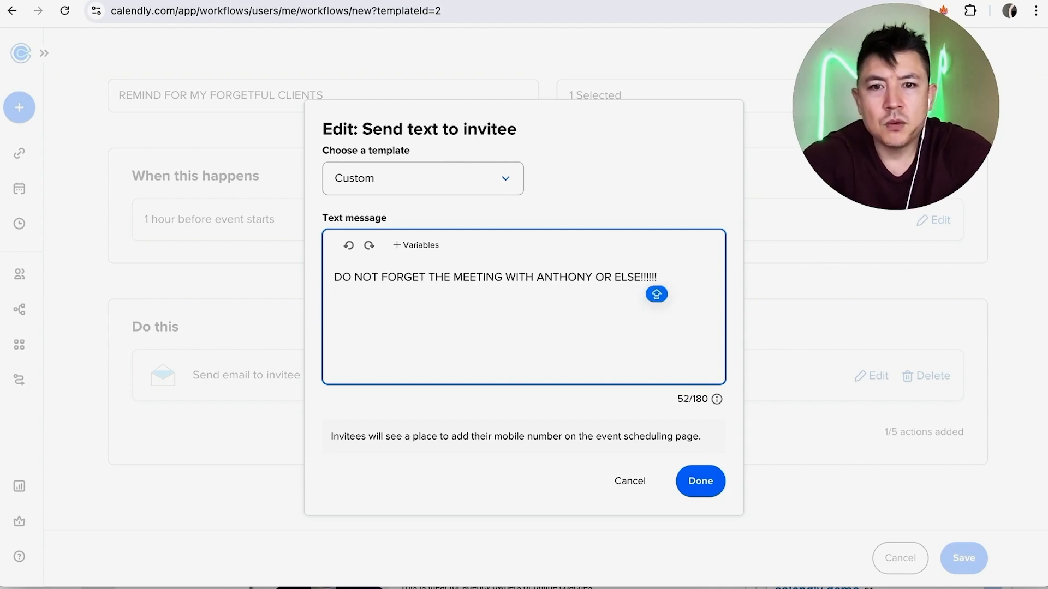
click(700, 488)
- Review the workflow's name, trigger and actions, and save the workflow
scroll(585, 398, up, 2)
scroll(585, 399, up, 2)
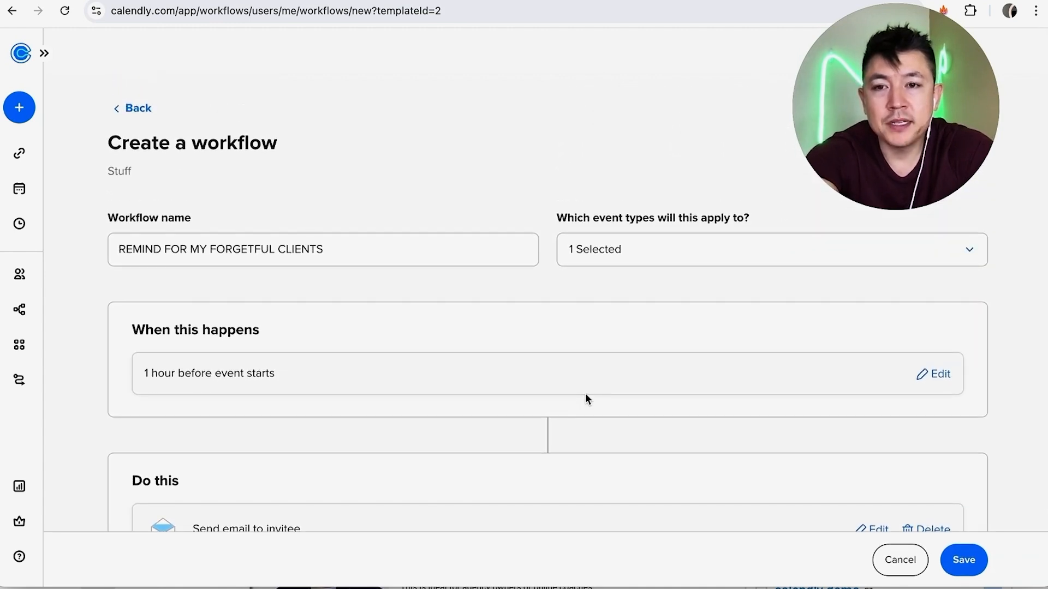
scroll(585, 398, down, 3)
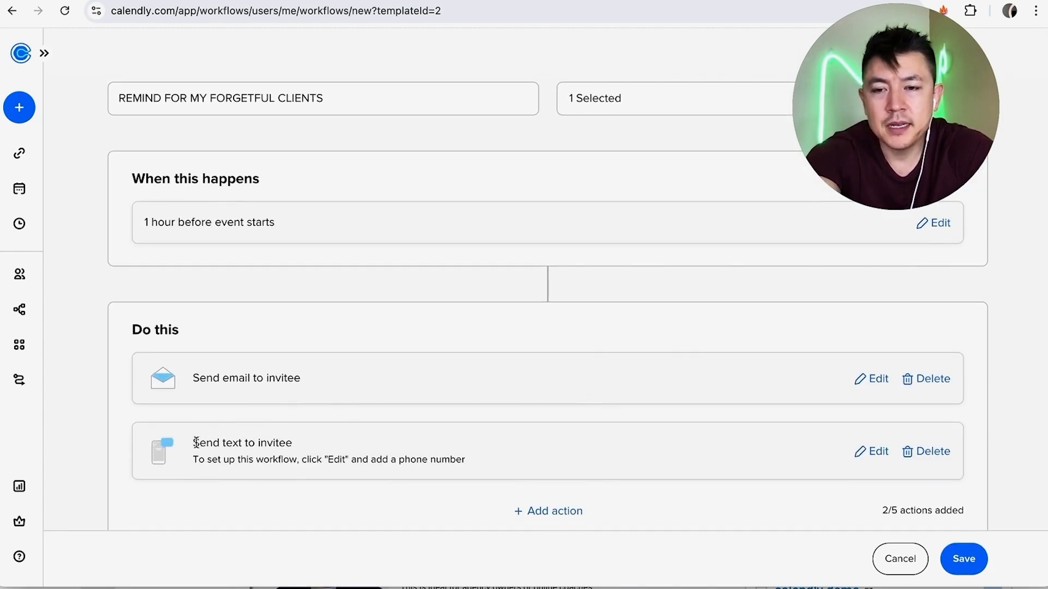
scroll(654, 478, down, 2)
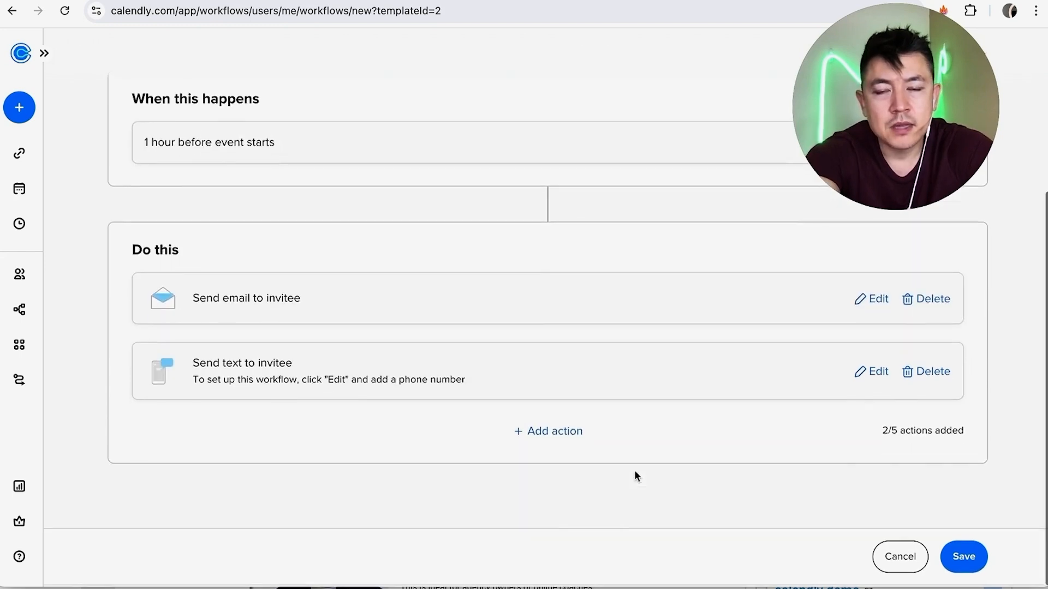
click(967, 568)
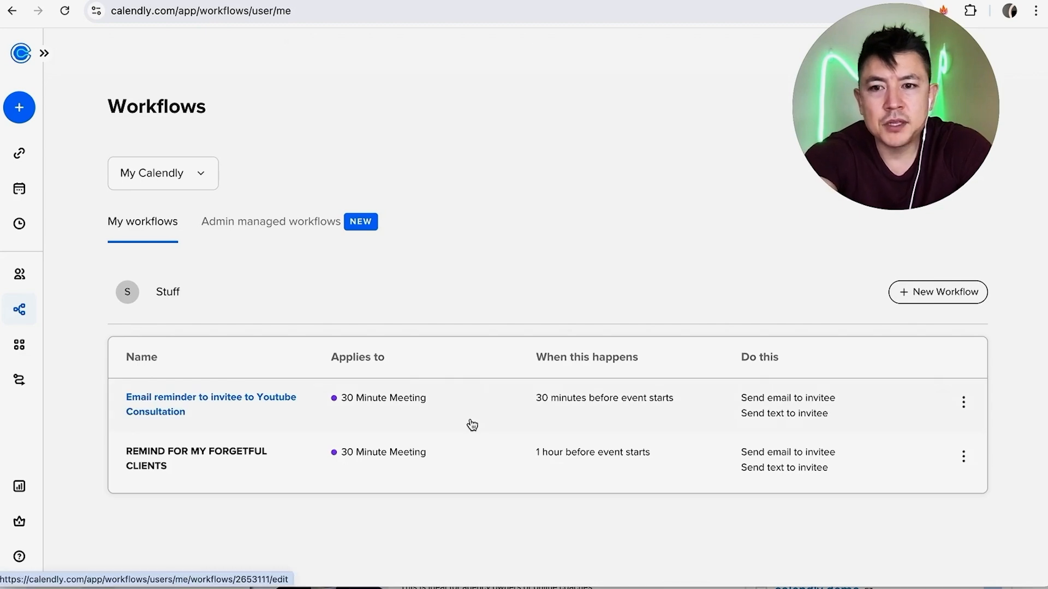
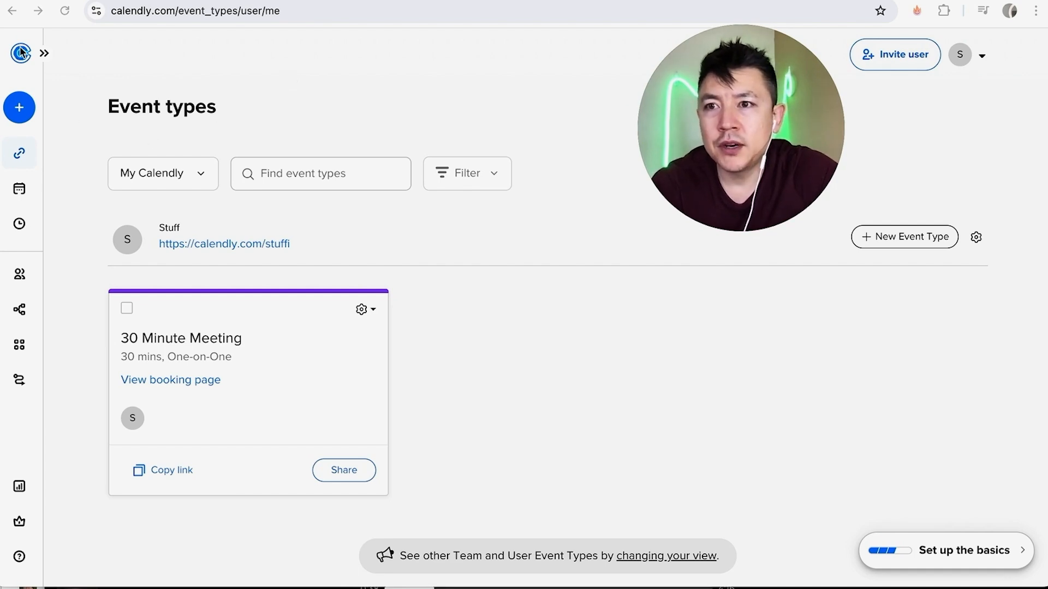
- Go to the Workflows page and start a workflow from the Email reminder to invitee template
click(24, 317)
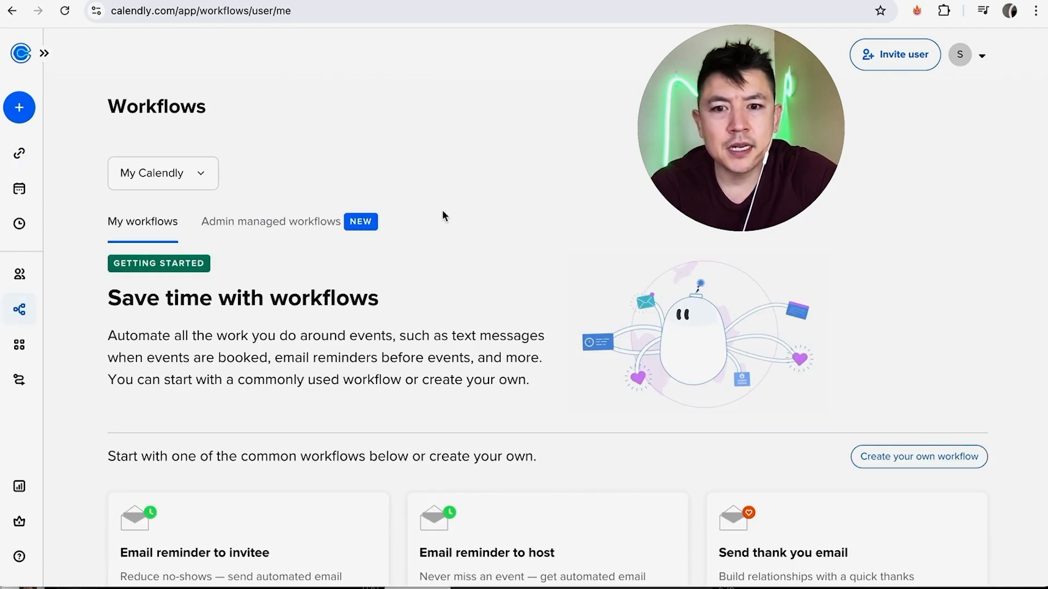
scroll(425, 187, down, 2)
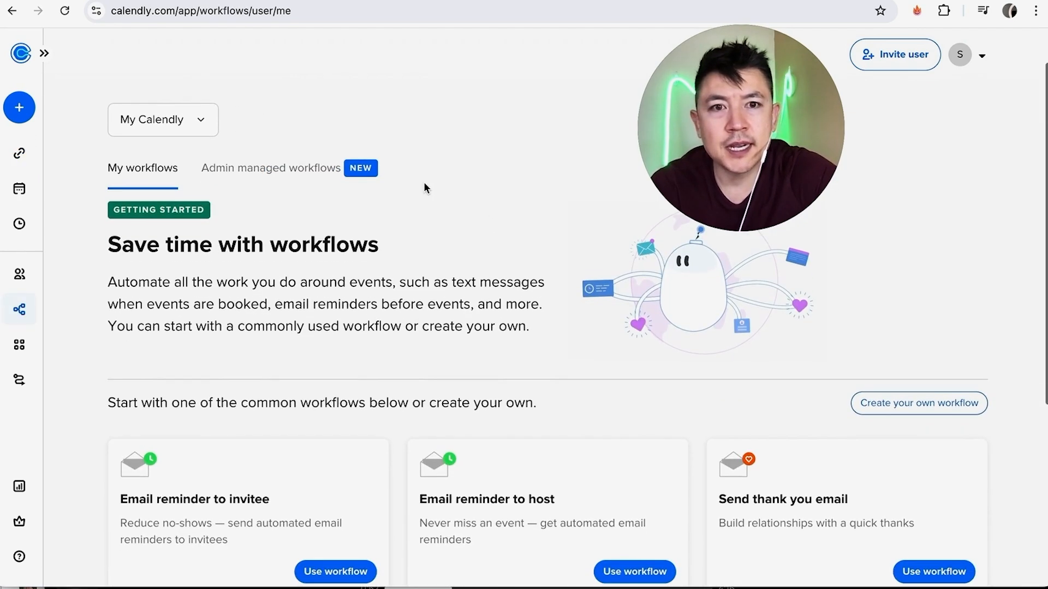
scroll(425, 187, down, 3)
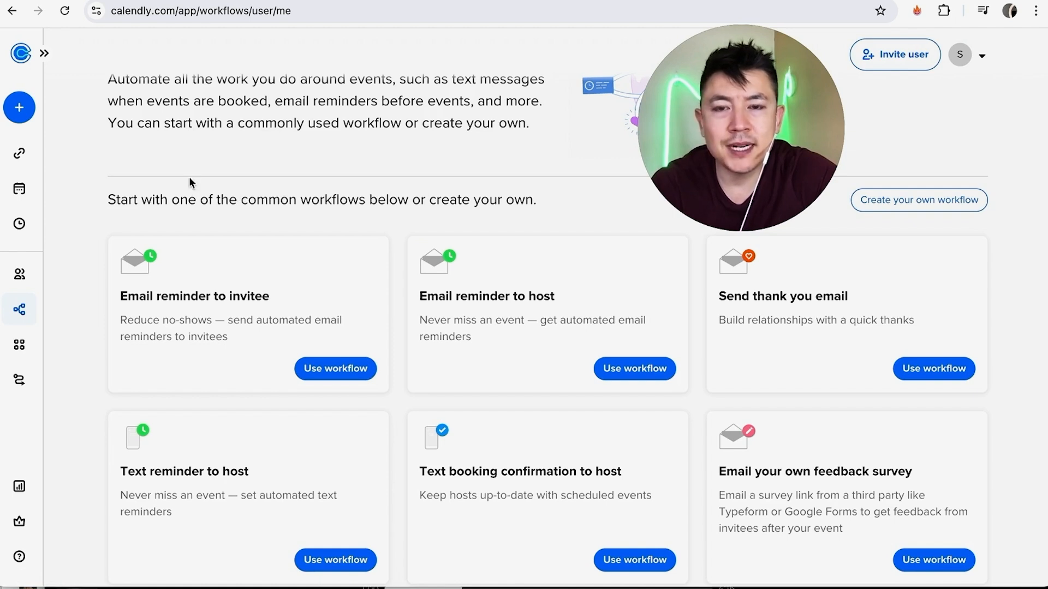
scroll(402, 194, down, 1)
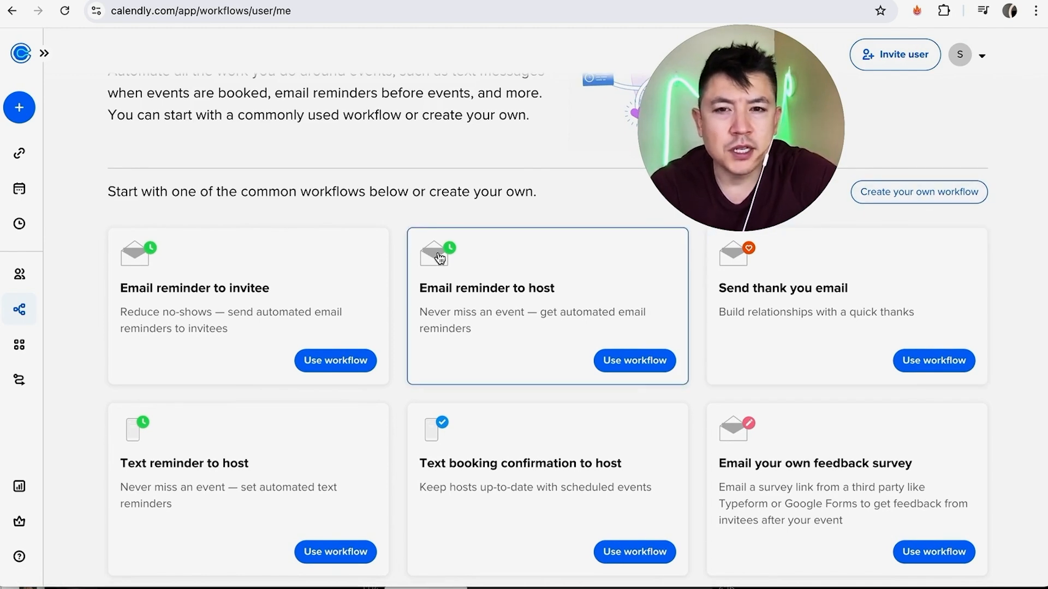
scroll(396, 234, down, 1)
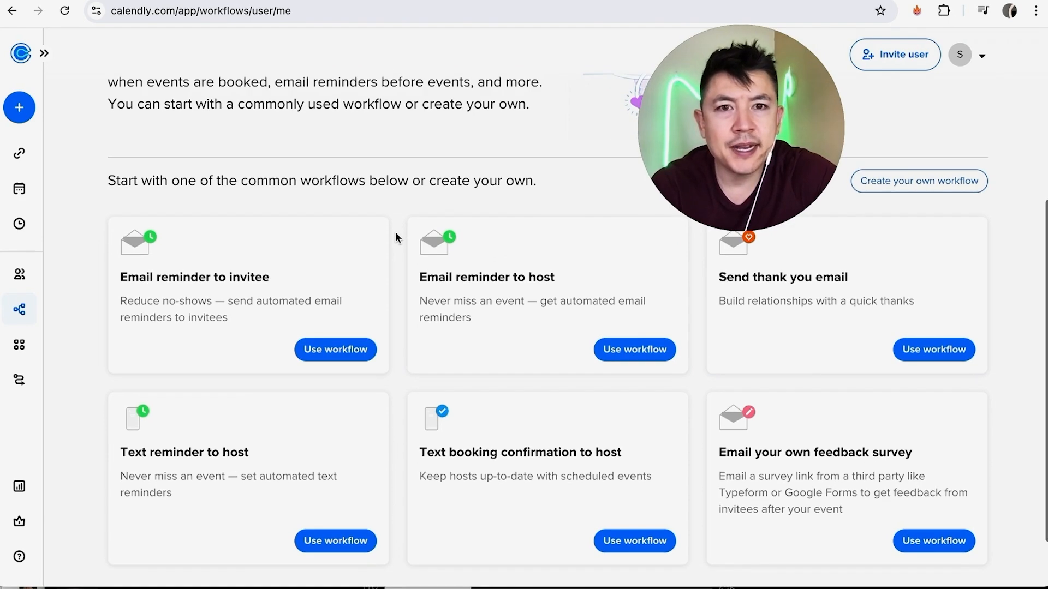
scroll(398, 238, down, 1)
scroll(398, 238, up, 1)
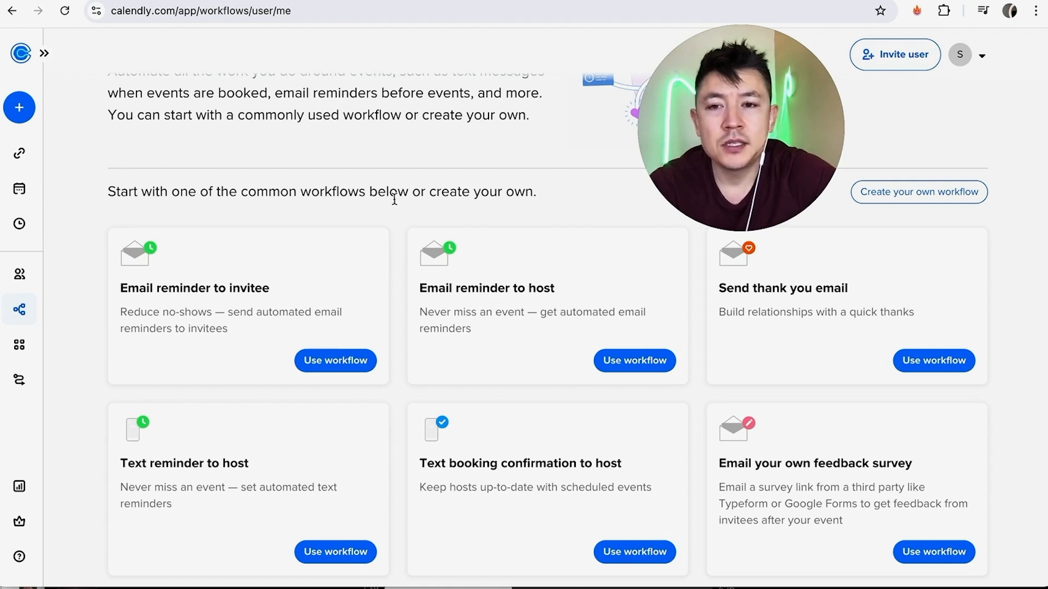
click(351, 360)
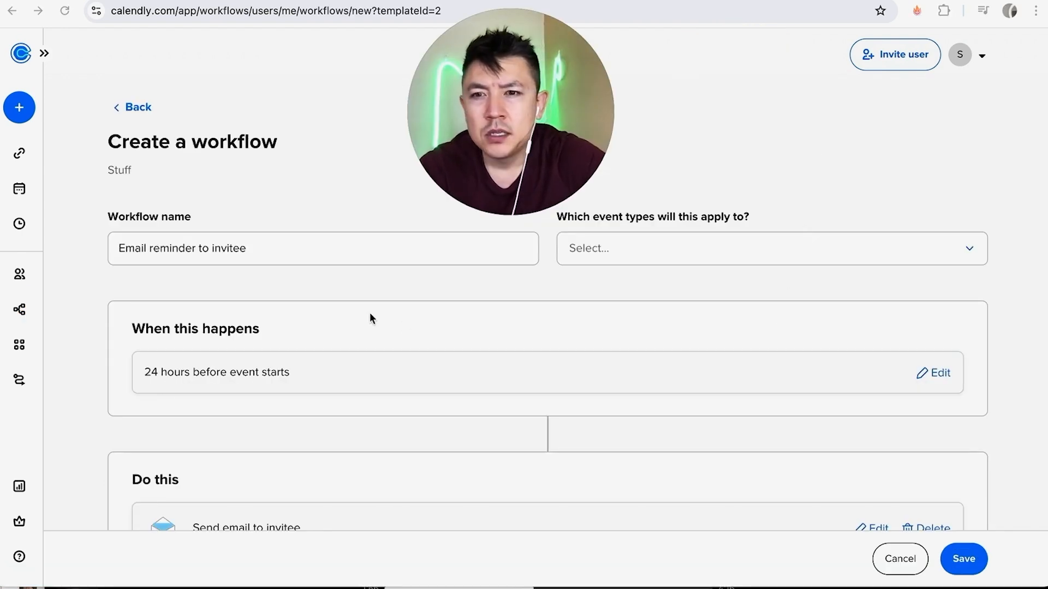
- Name the workflow "Email reminder to invitee to Youtube Consultation" and apply it to the 30 Minute Meeting event type
click(252, 248)
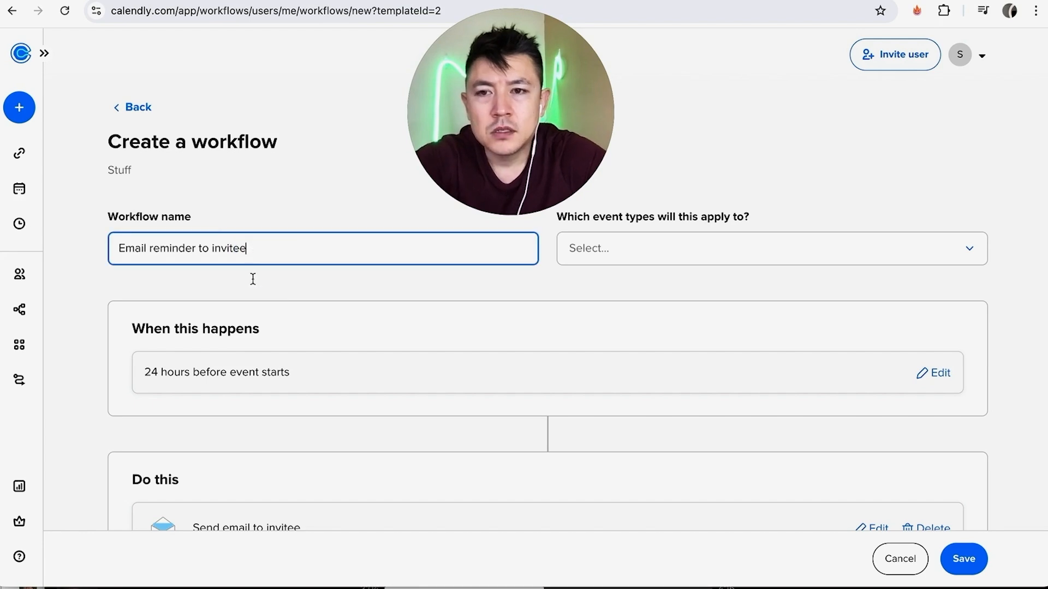
text(to Youtube Consultation)
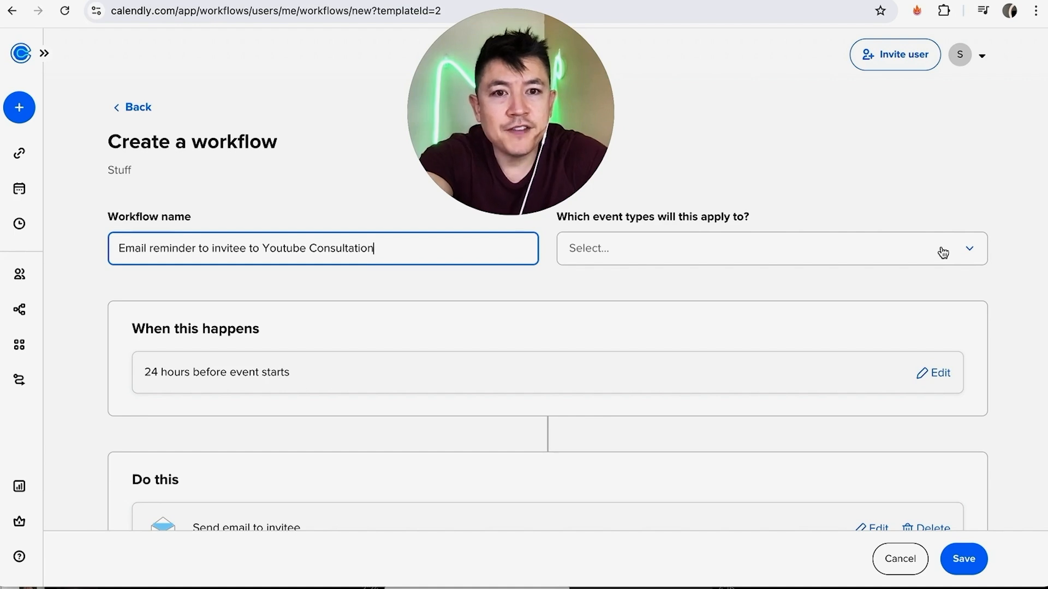
click(943, 251)
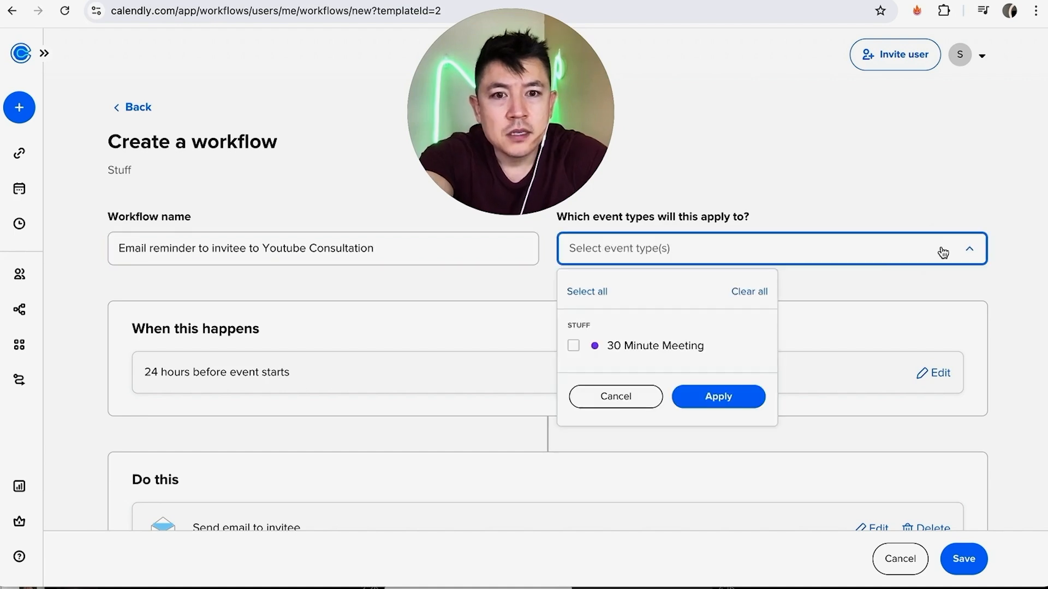
click(575, 347)
click(711, 396)
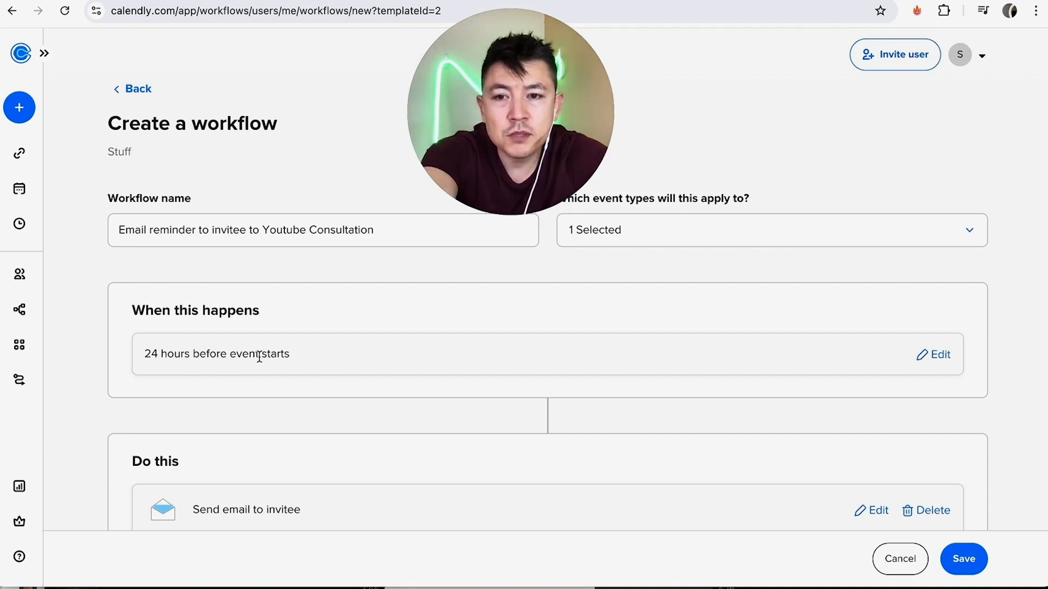
- Set the workflow's trigger to 30 minutes before the event starts
click(933, 355)
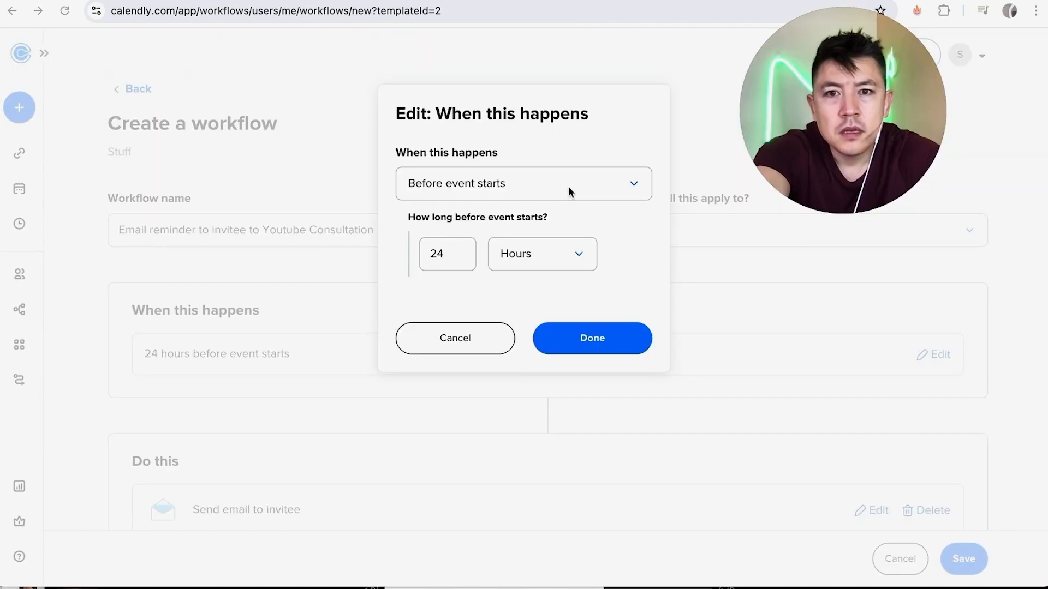
click(540, 190)
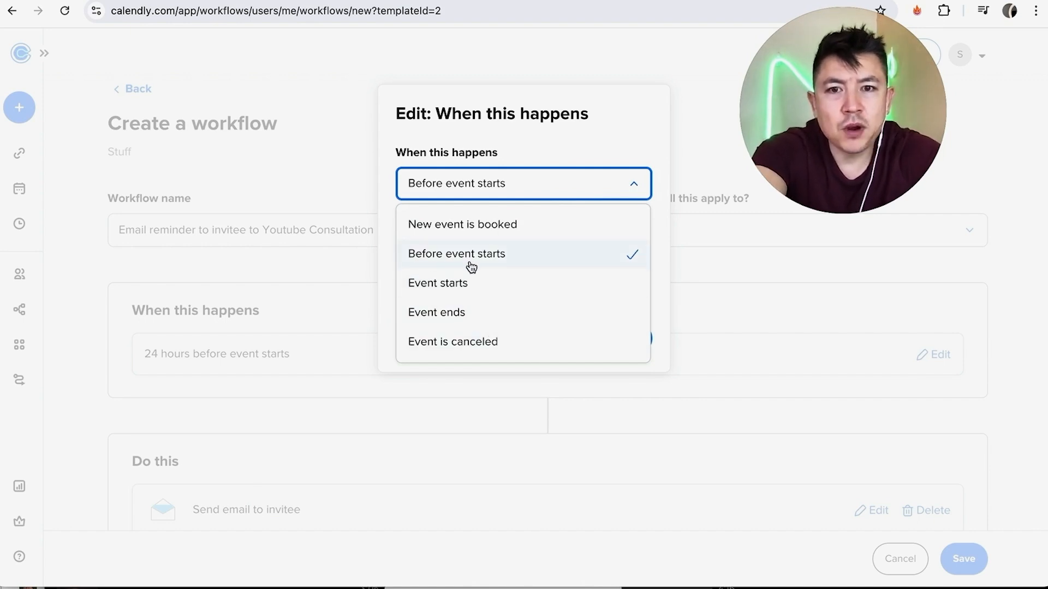
click(493, 263)
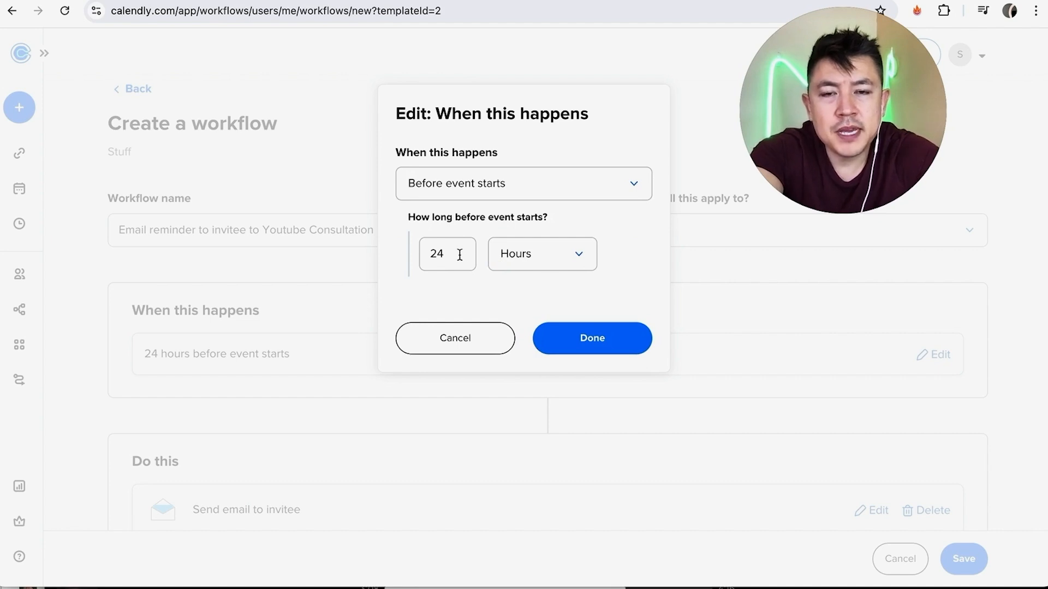
double_click(457, 253)
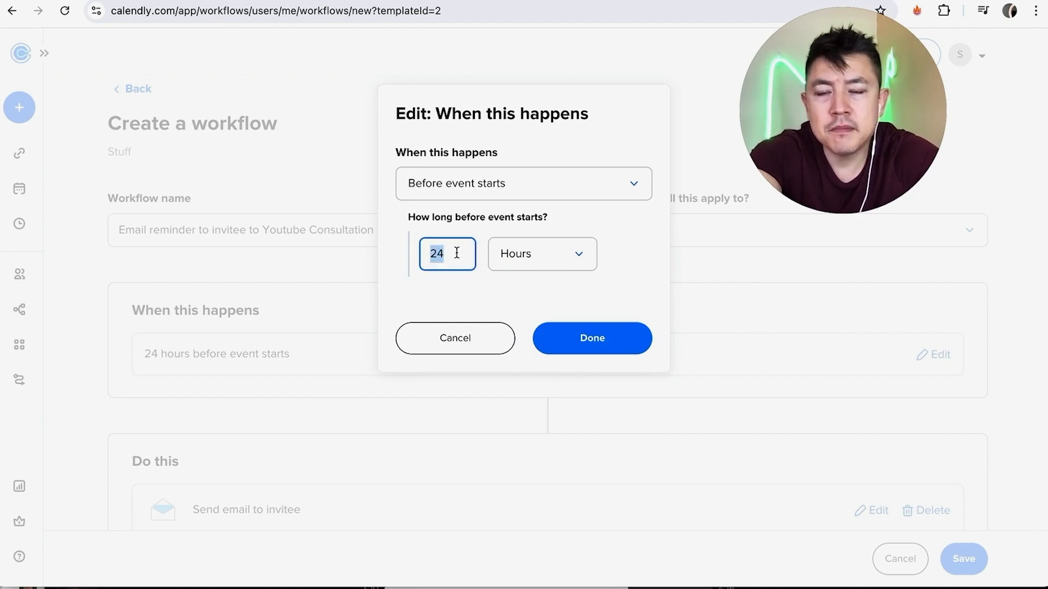
text(30)
click(597, 264)
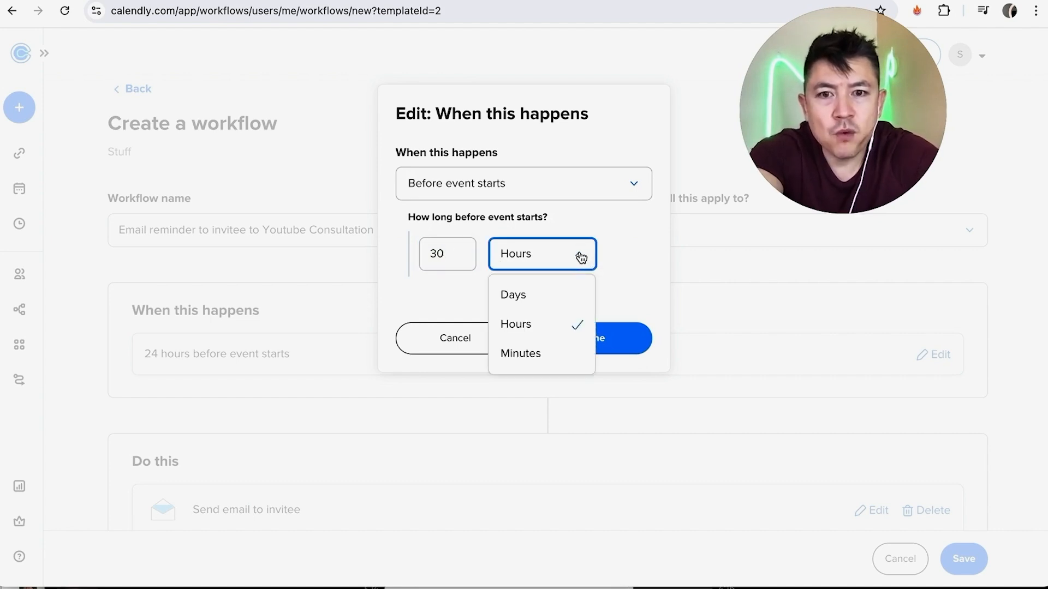
click(526, 354)
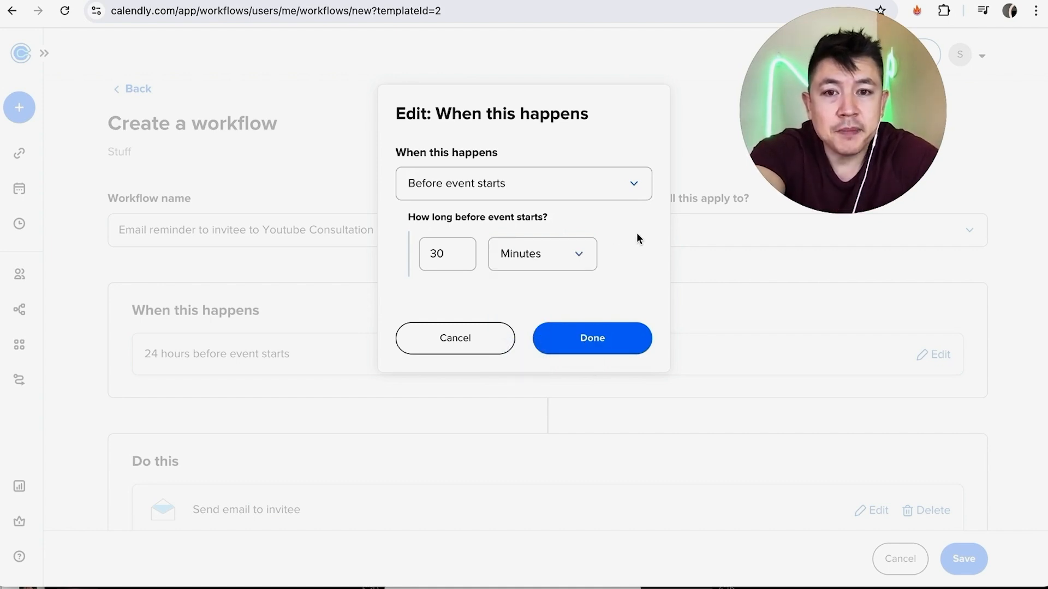
click(580, 340)
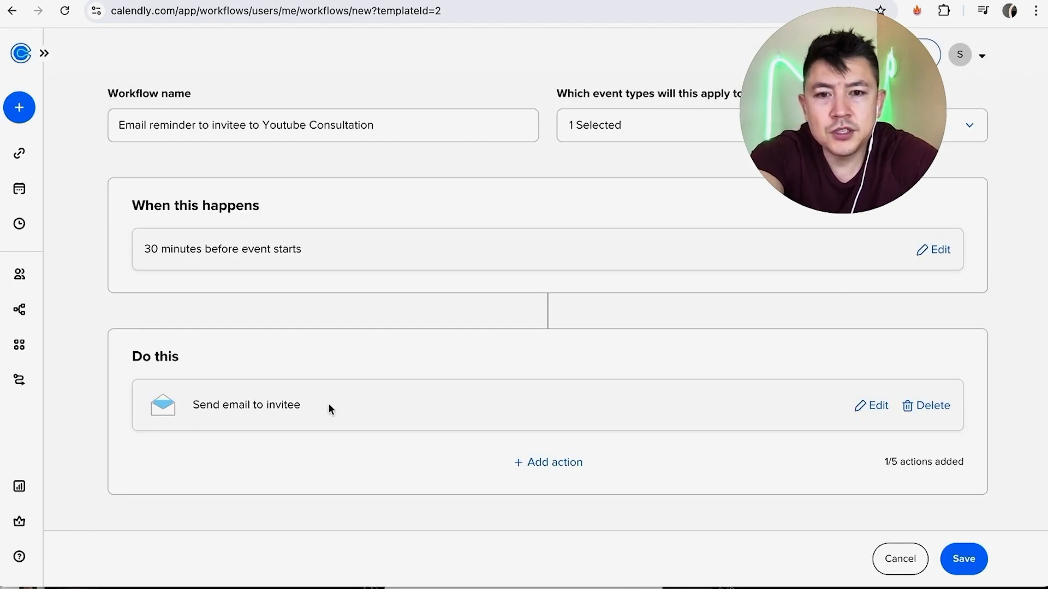
- Open the workflow's email to invitee action for editing and check which sender addresses are available
click(873, 407)
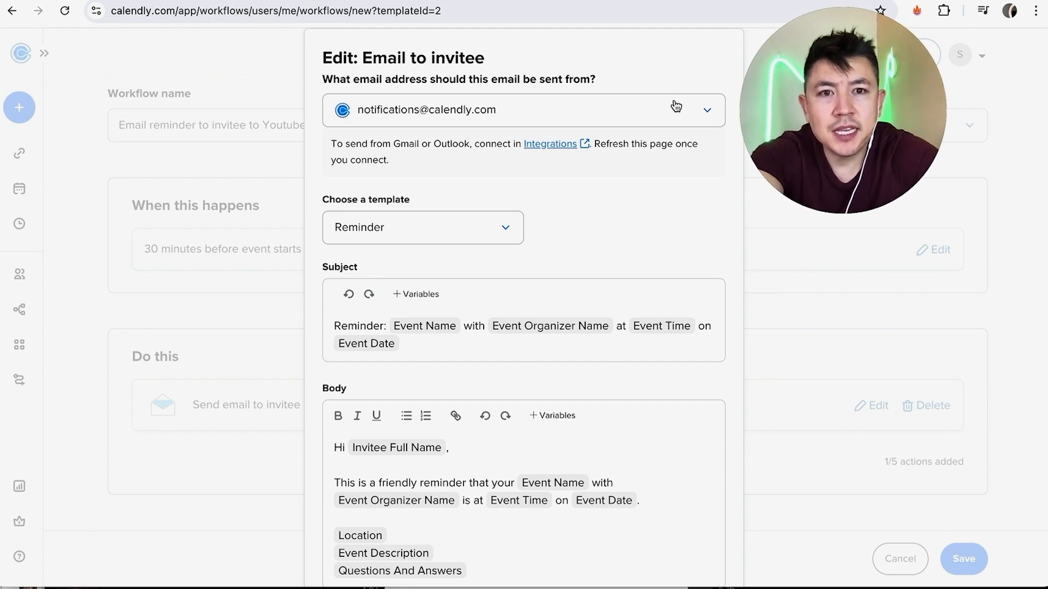
click(704, 114)
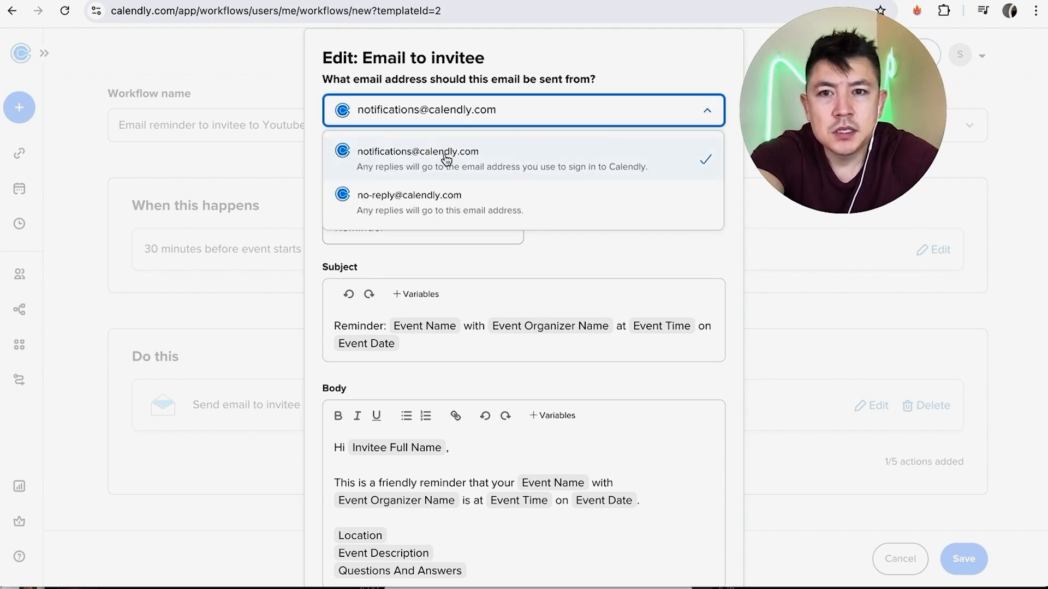
click(707, 112)
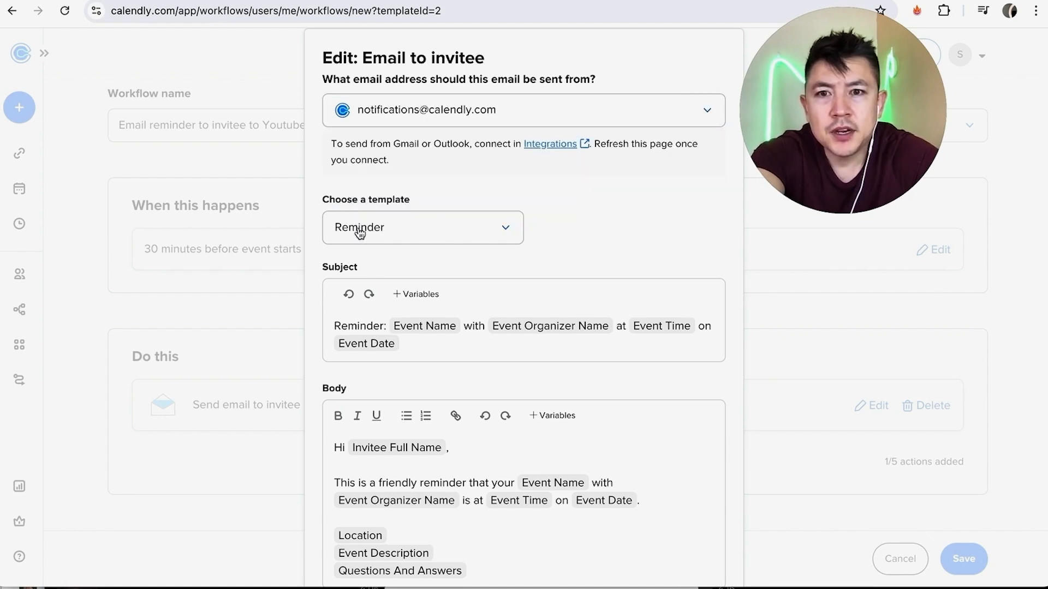
scroll(571, 221, down, 1)
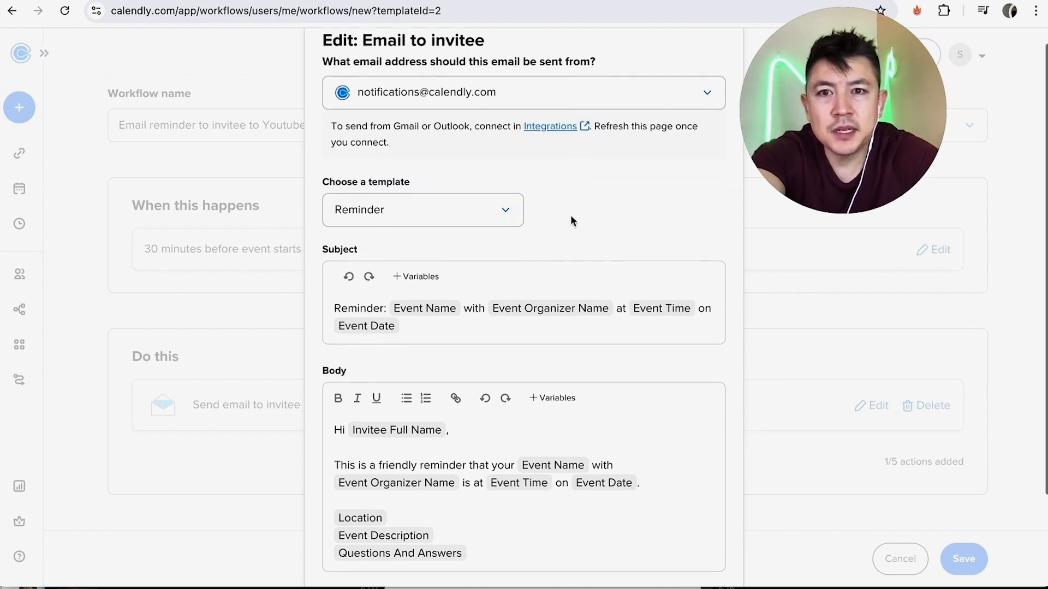
- Preview the Thank you and Feedback survey templates for the invitee email, and return to the Reminder template
click(457, 201)
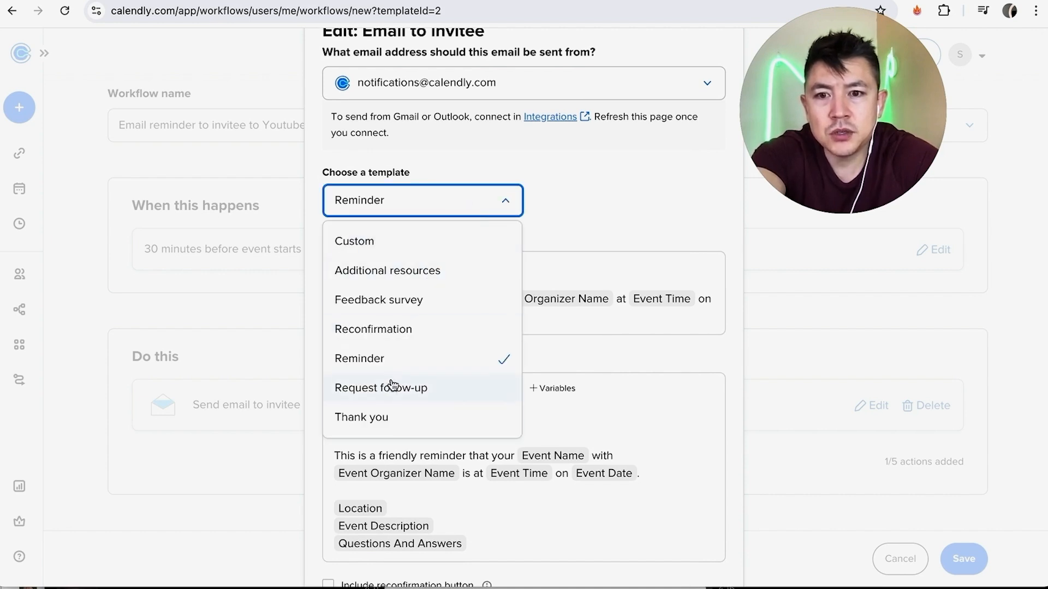
click(386, 418)
click(509, 201)
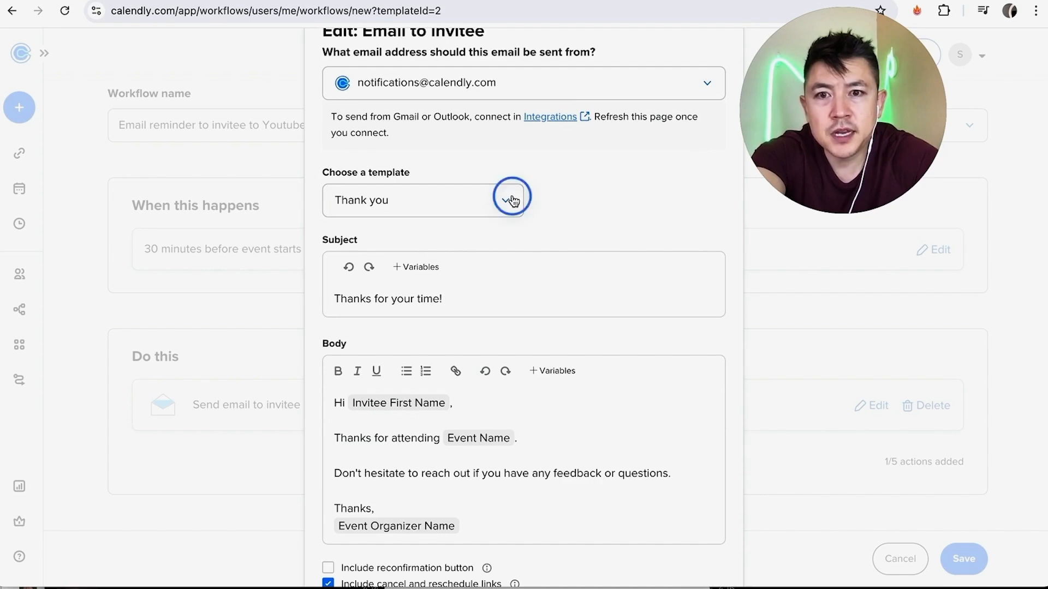
click(424, 304)
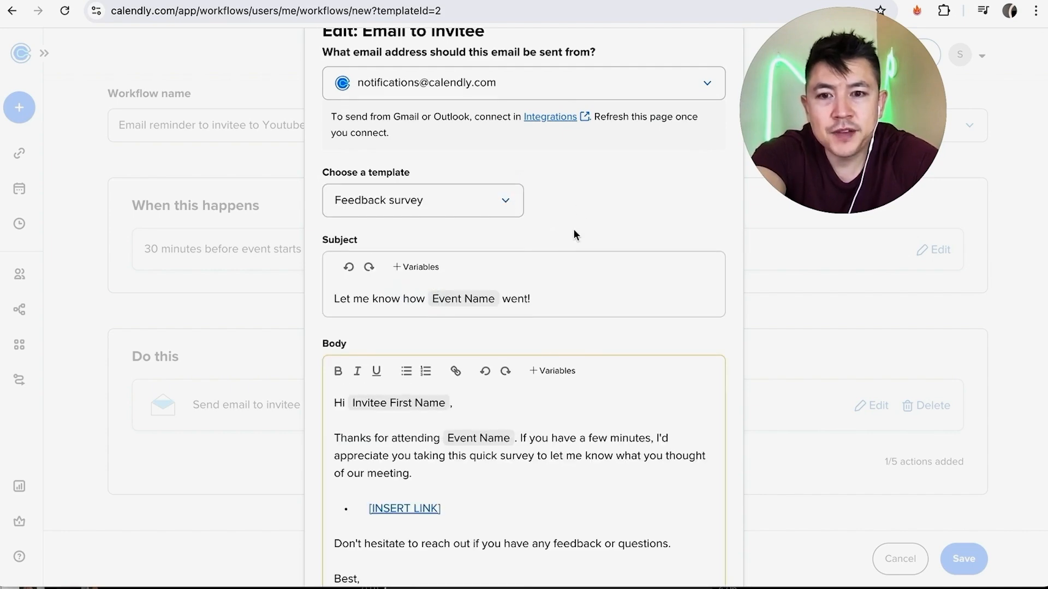
scroll(553, 420, down, 1)
scroll(553, 420, up, 1)
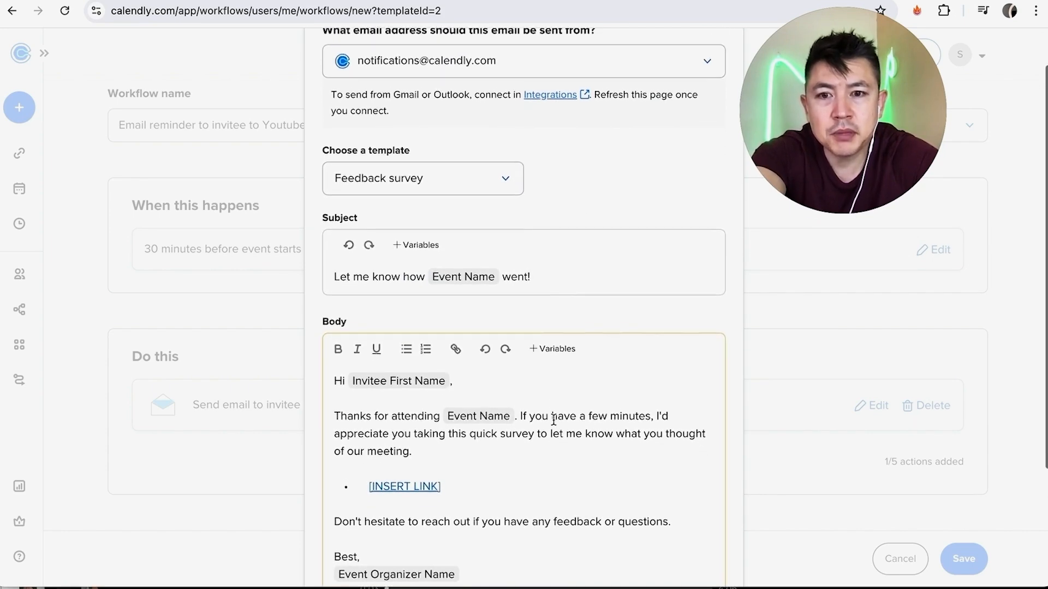
click(496, 203)
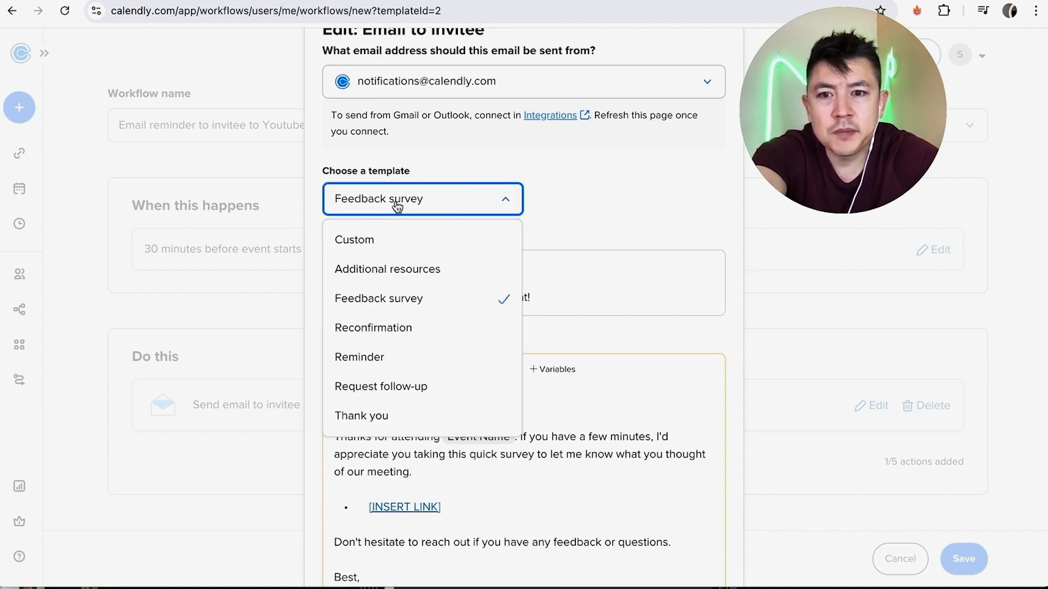
click(380, 357)
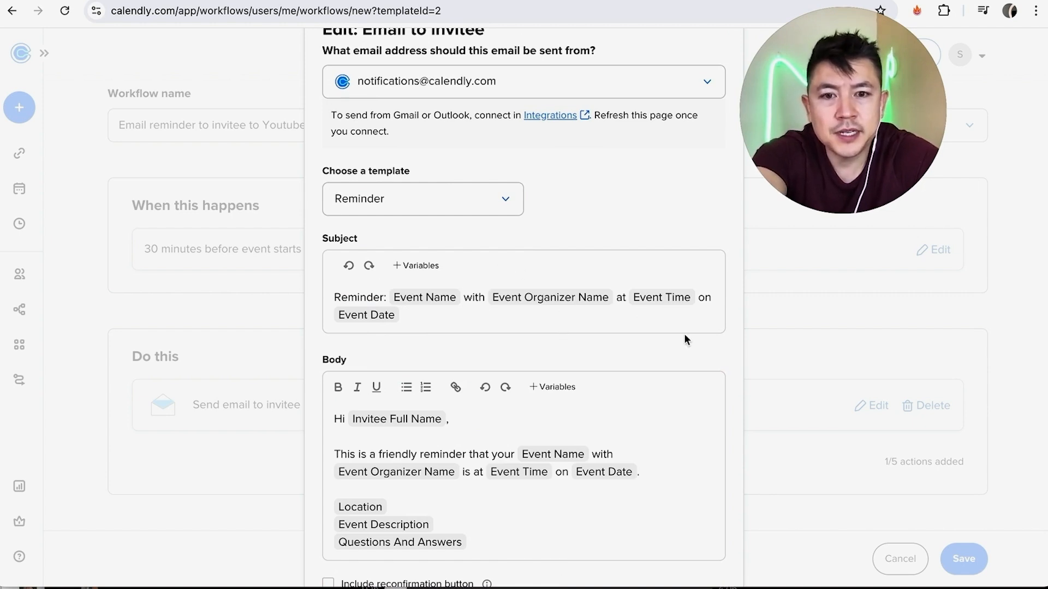
- Replace the word "friendly" with "COOL" in the body of the reminder email
scroll(692, 389, down, 1)
double_click(399, 410)
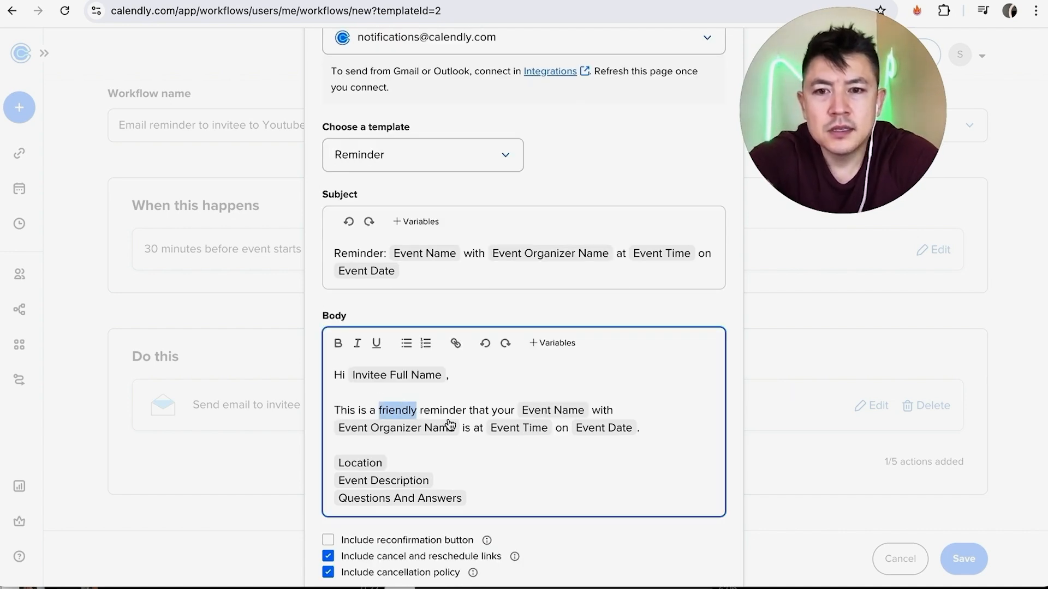
text(COOL)
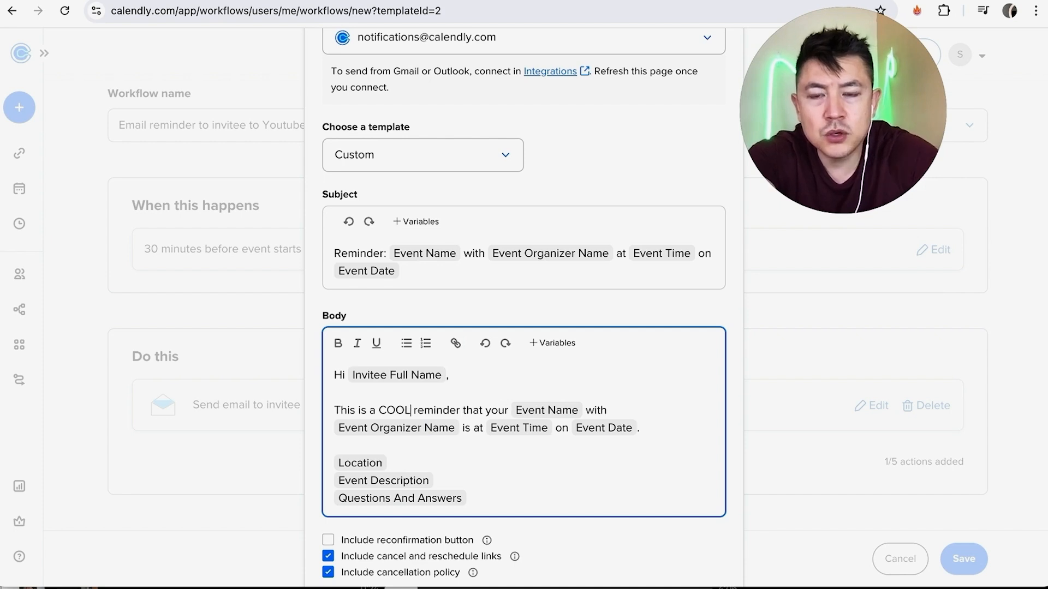
- Include the reconfirmation button in the email, exclude the cancel and reschedule links and cancellation policy, and finish editing the action
scroll(562, 473, down, 1)
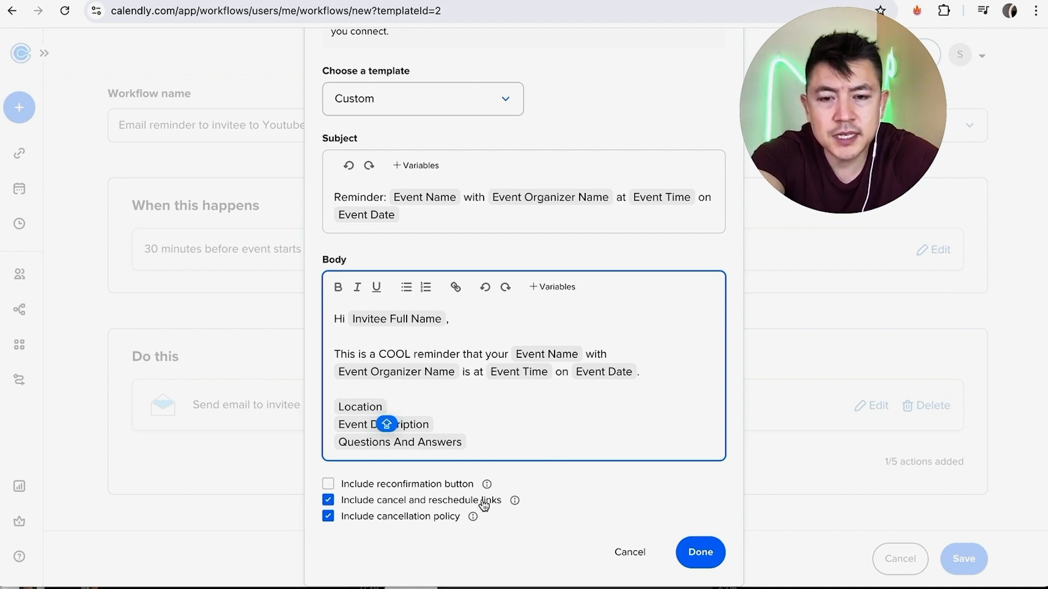
click(328, 502)
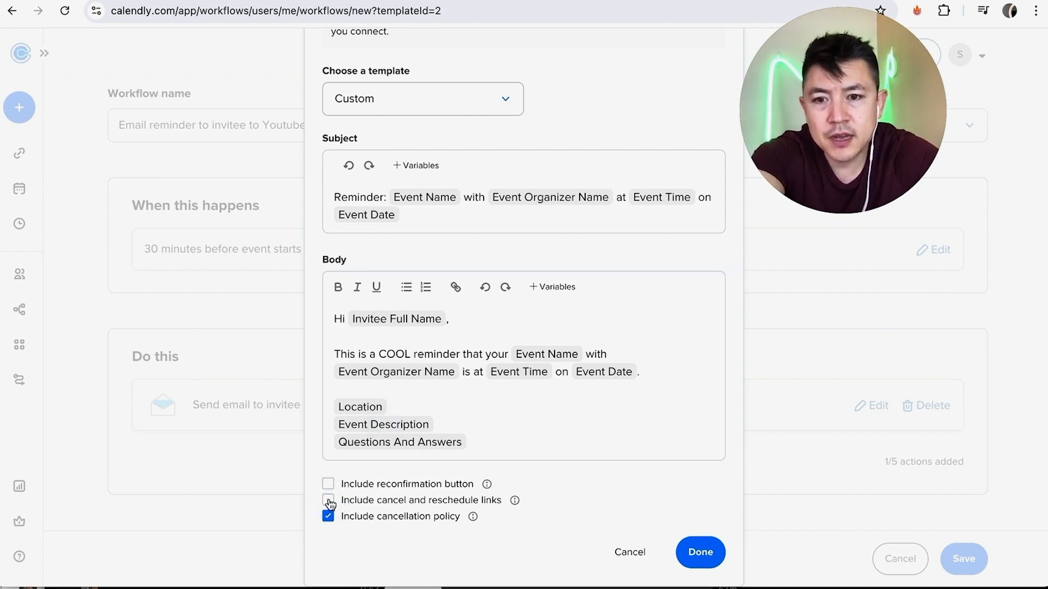
click(328, 519)
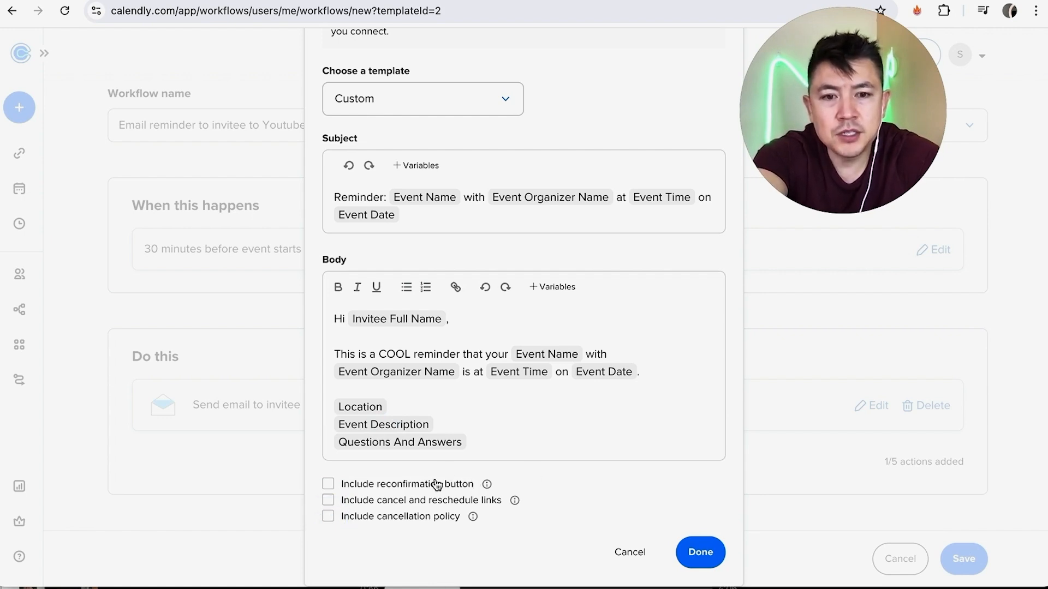
click(330, 483)
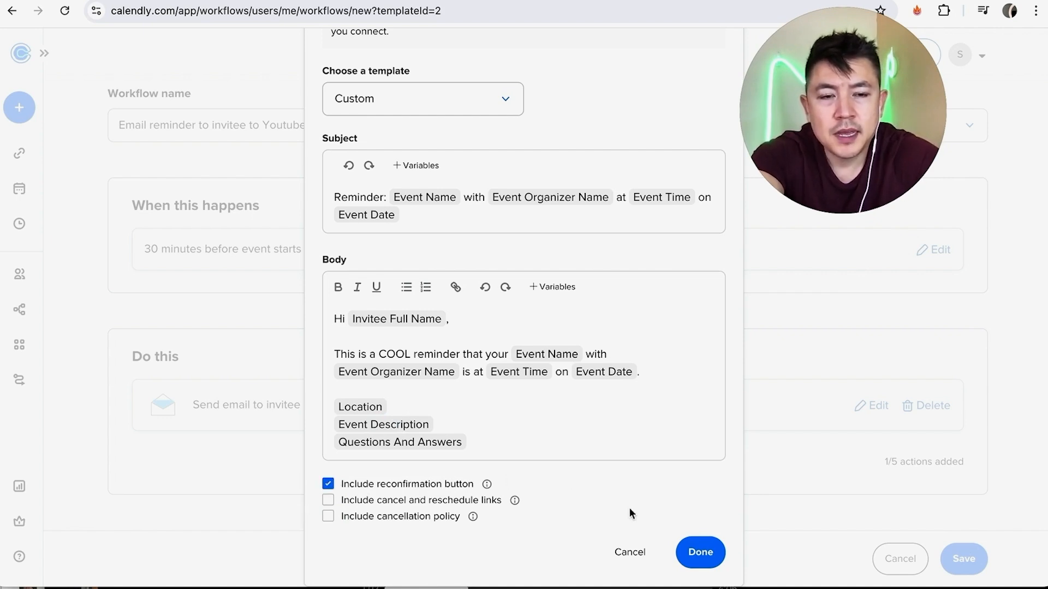
scroll(603, 466, up, 2)
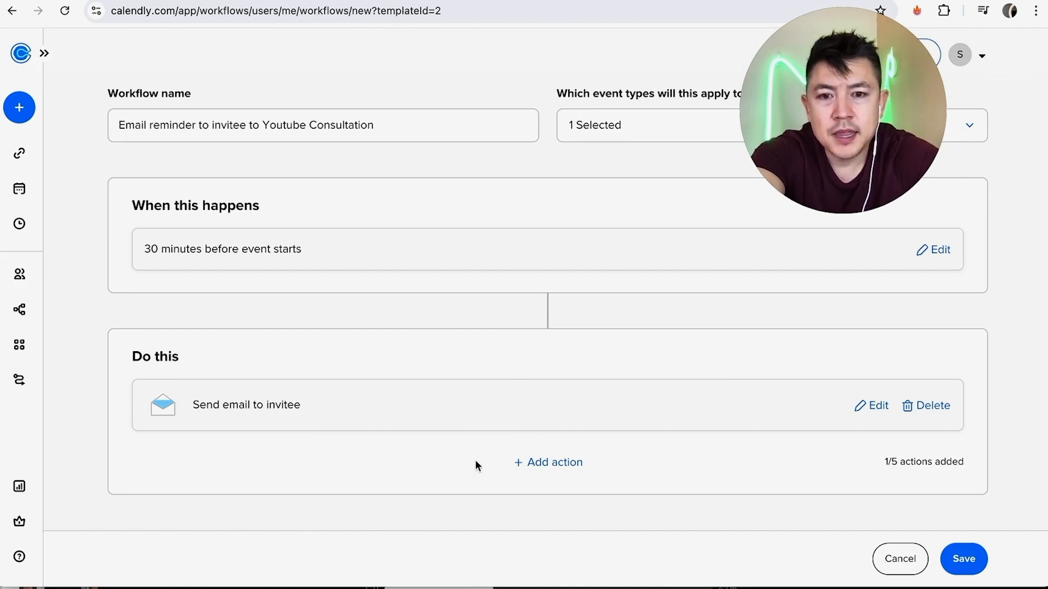
- Add a Send text to invitee action to the workflow
click(564, 468)
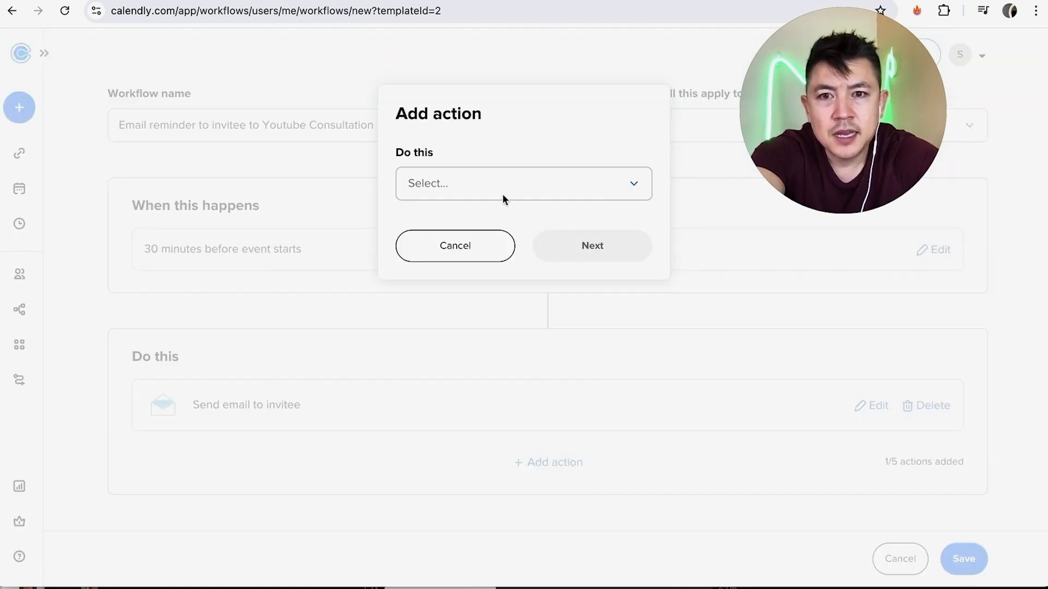
click(625, 184)
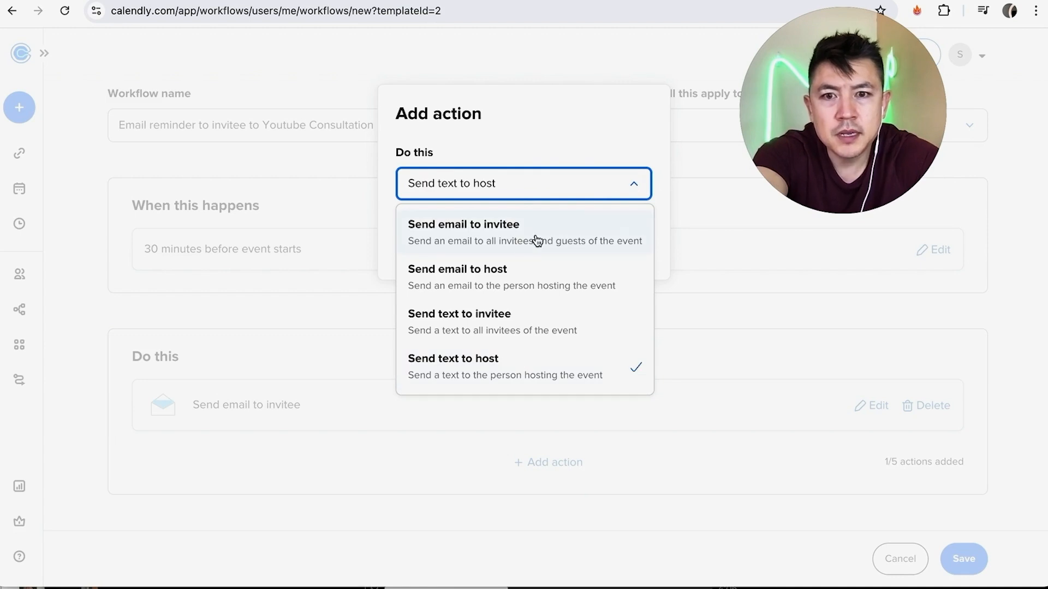
click(539, 323)
click(599, 244)
- Write the custom text message "DO NOT FORGET OUR MEETING OR ELSE!" for the invitee, and save the workflow
click(461, 285)
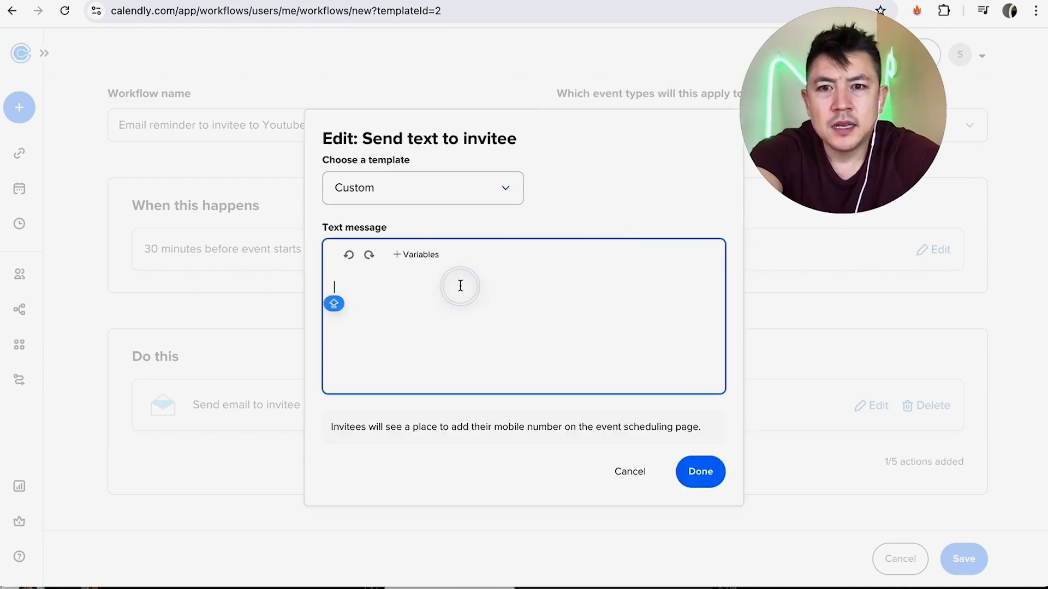
text(do no)
key(BackSpace)
key(BackSpace)
key(BackSpace)
key(BackSpace)
key(BackSpace)
text(DO NOT FORGET OUR MEETING OR ELSE!)
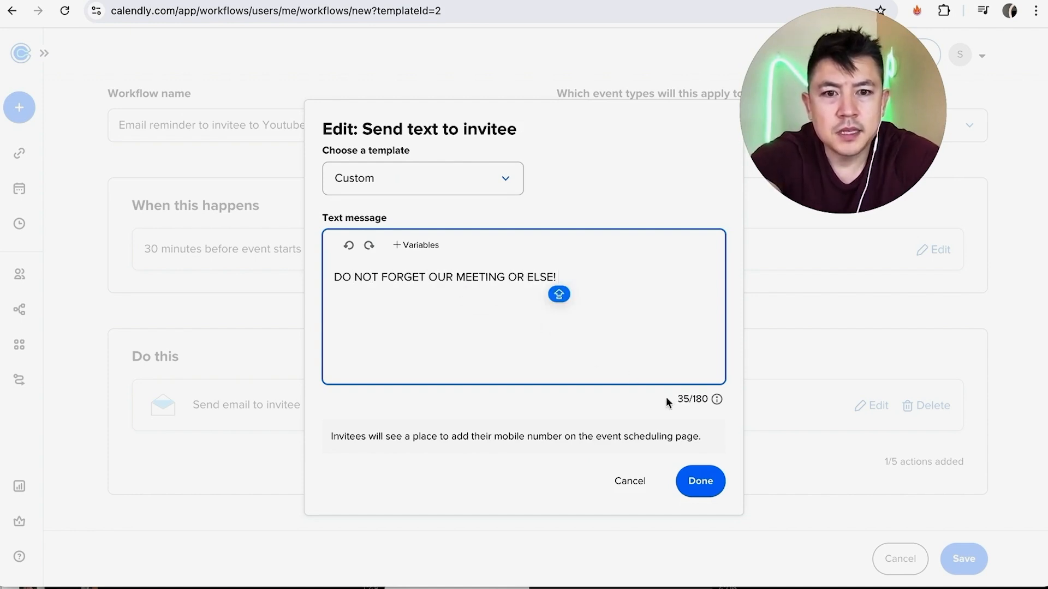
click(701, 482)
scroll(585, 427, down, 4)
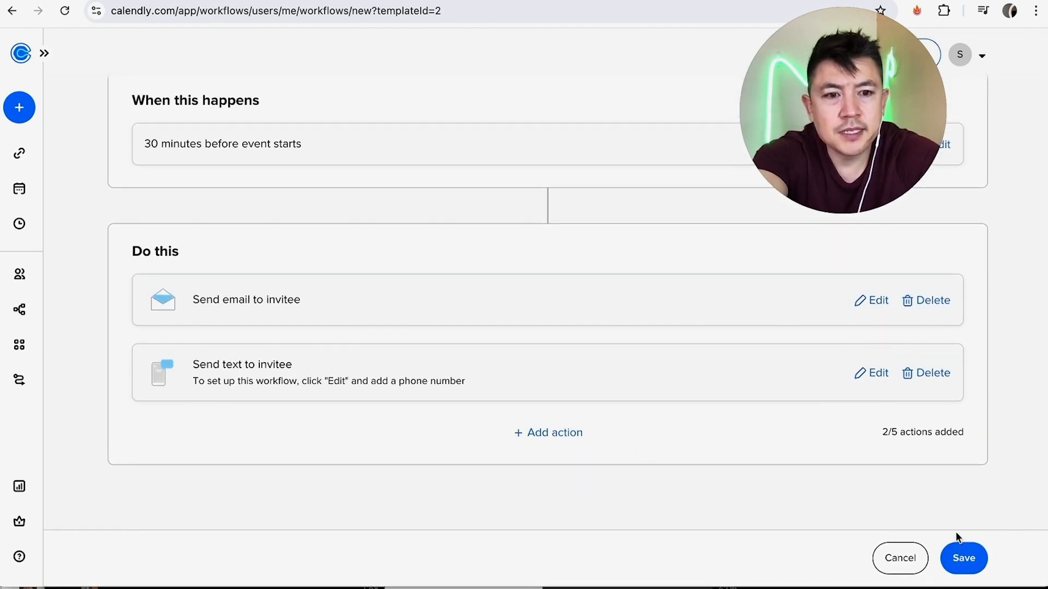
click(965, 563)
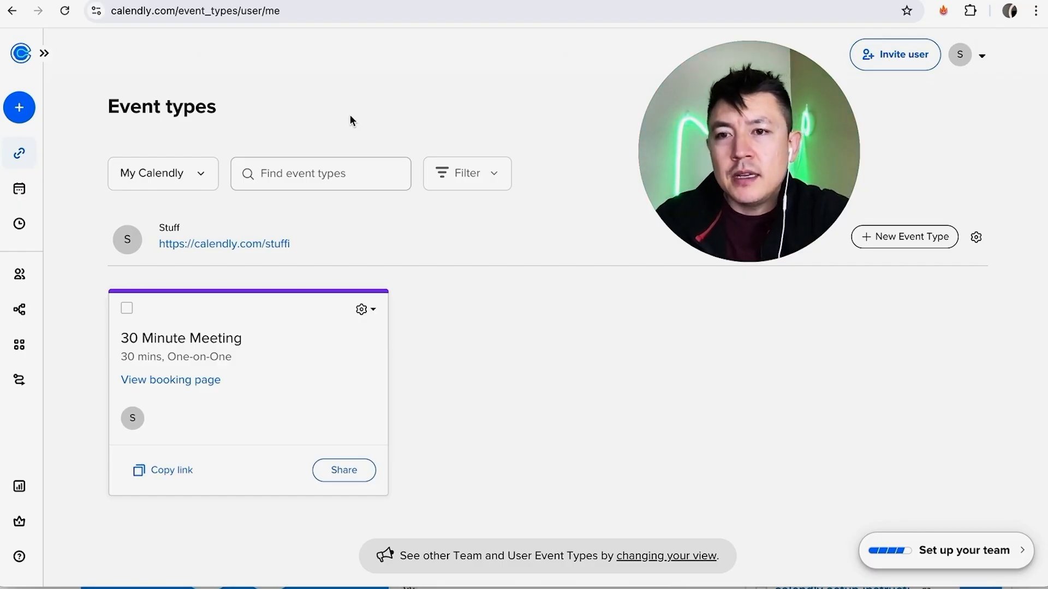
- Start a new One-on-One event type from the Event types page with yourself as the host
click(908, 237)
scroll(370, 349, down, 3)
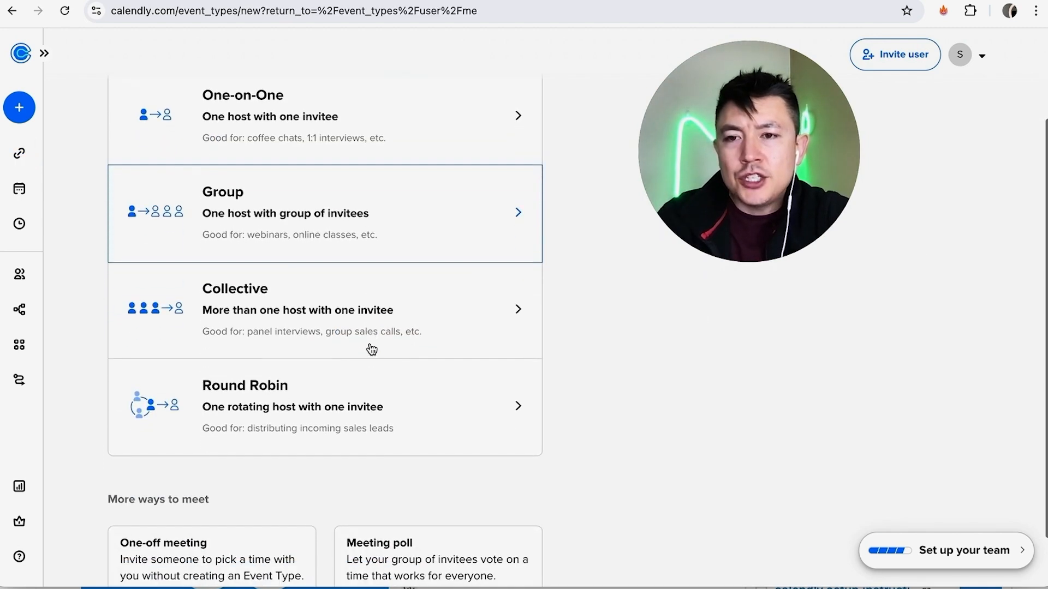
scroll(368, 348, up, 3)
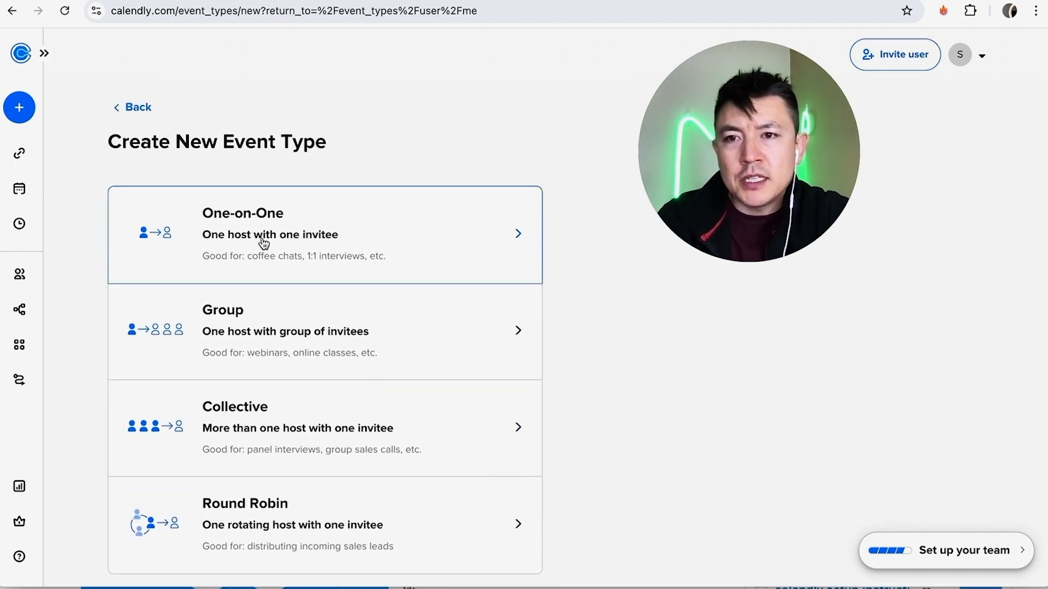
click(418, 232)
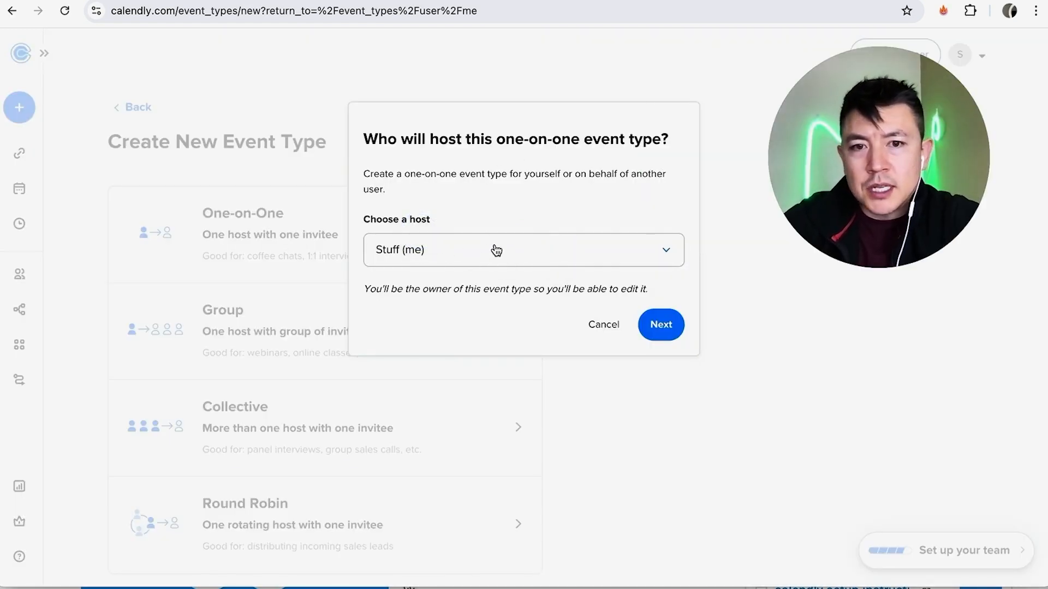
click(661, 325)
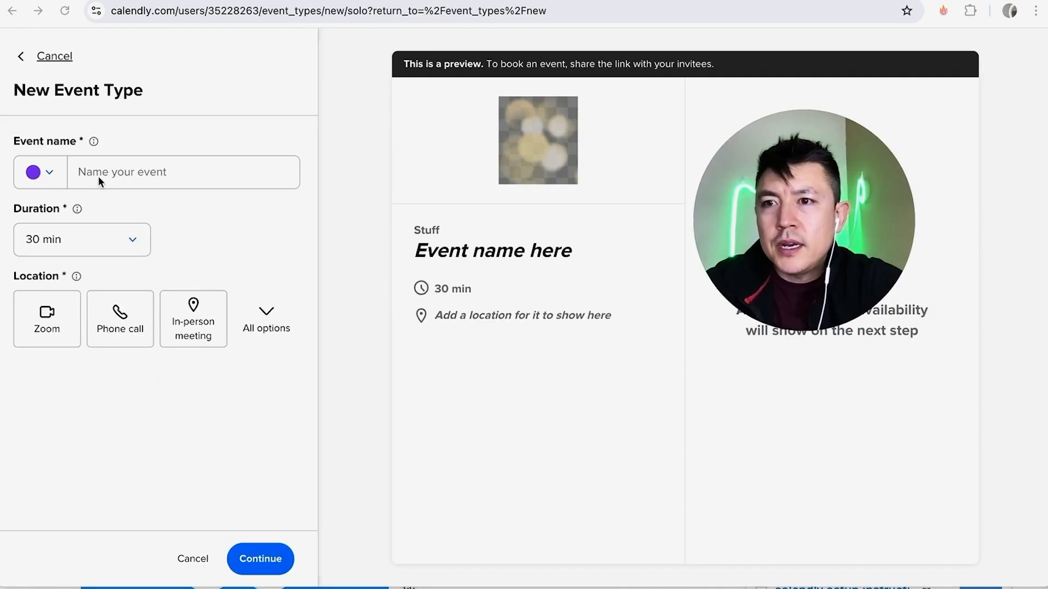
- Name the event "Youtube Consult One on One" and set its duration to 60 min
click(96, 176)
text(Yo)
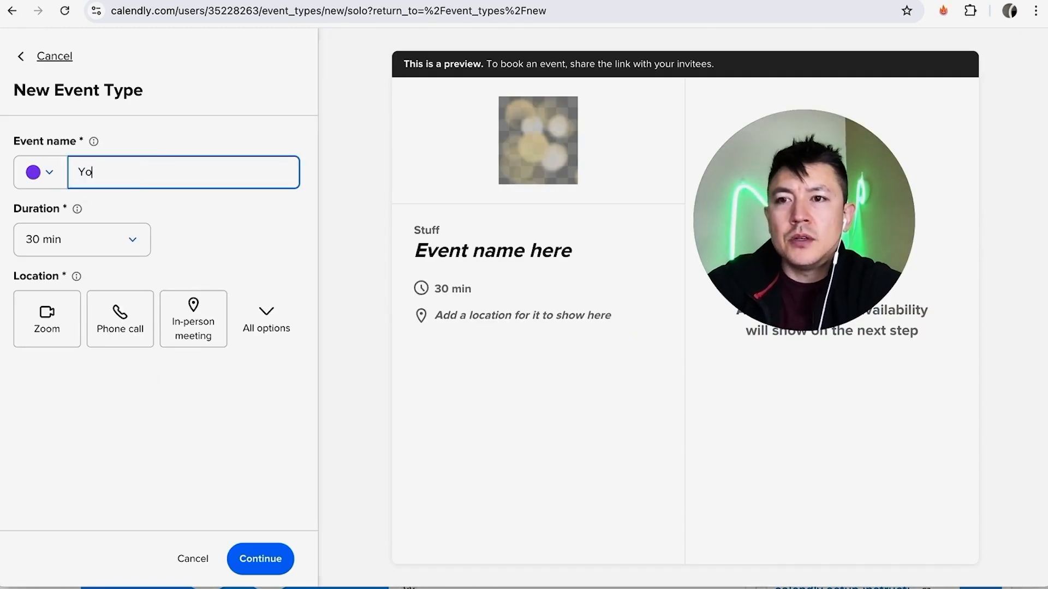
text(utube Consult One on One)
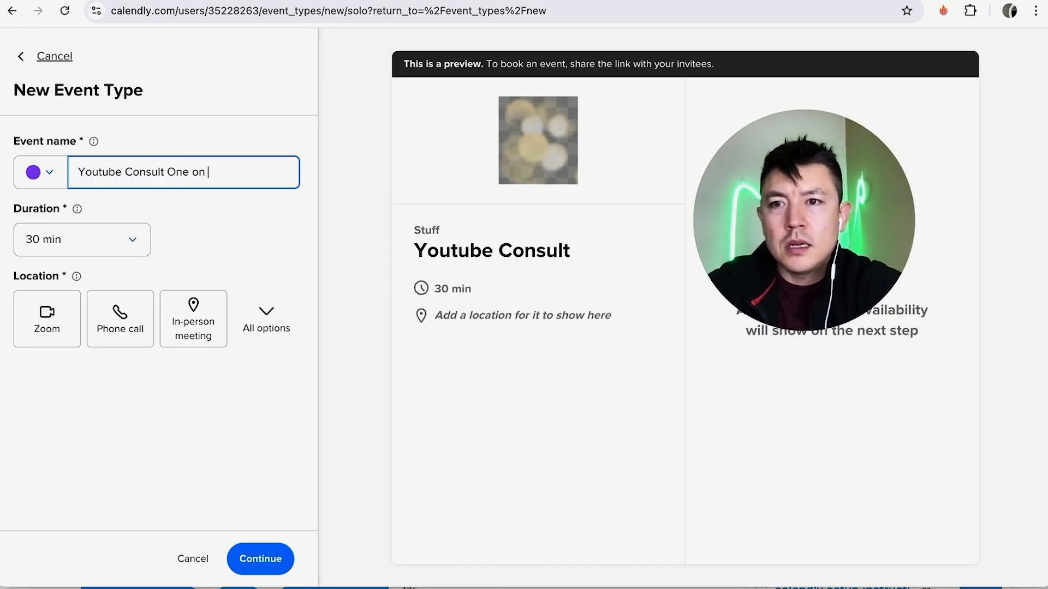
click(132, 240)
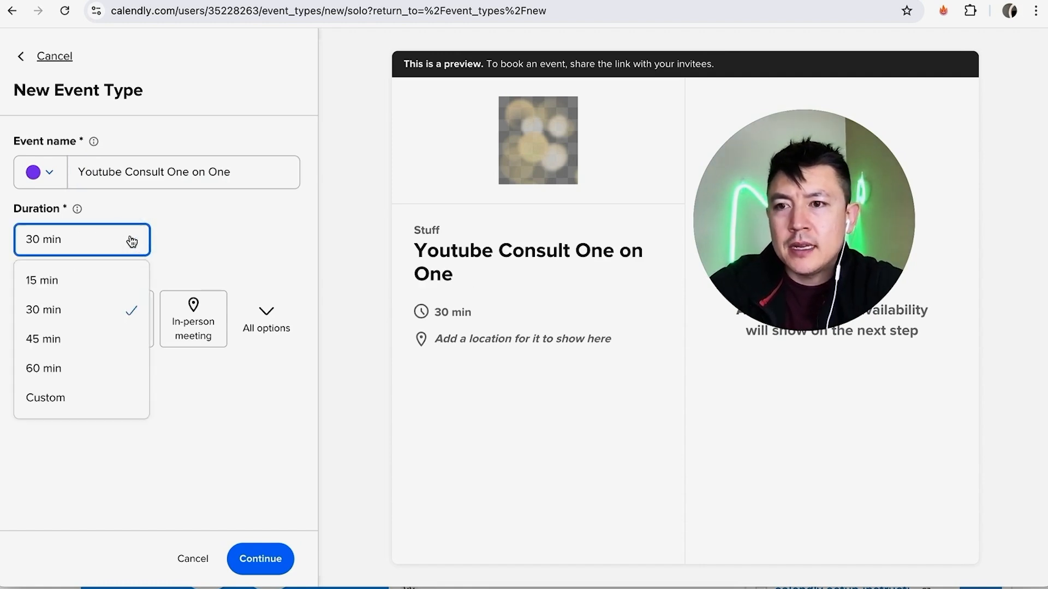
click(57, 363)
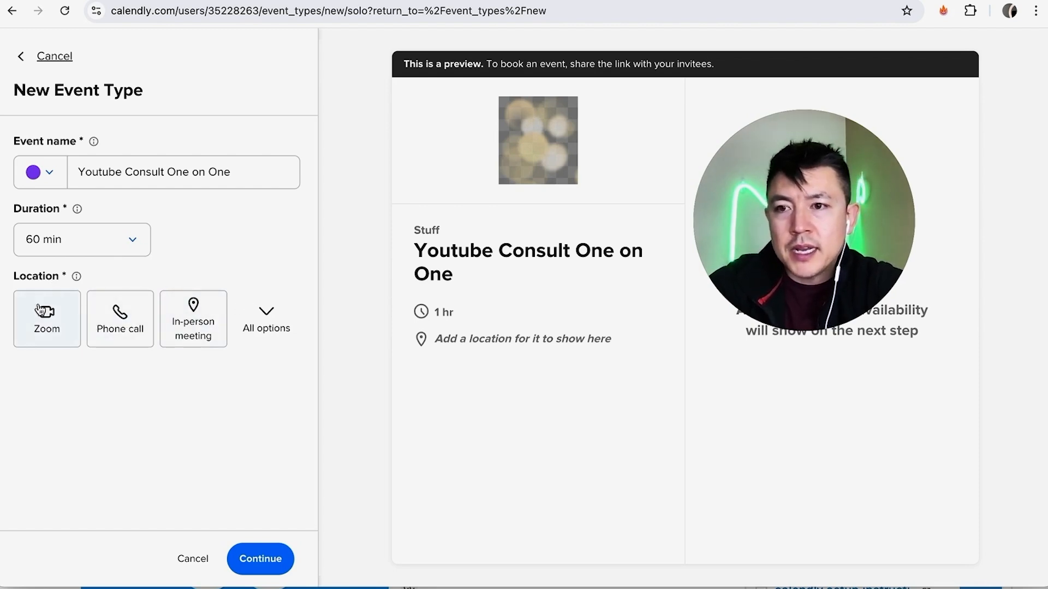
- Set the location to a phone call with the "I will call my invitee" option, and create the event type
click(266, 313)
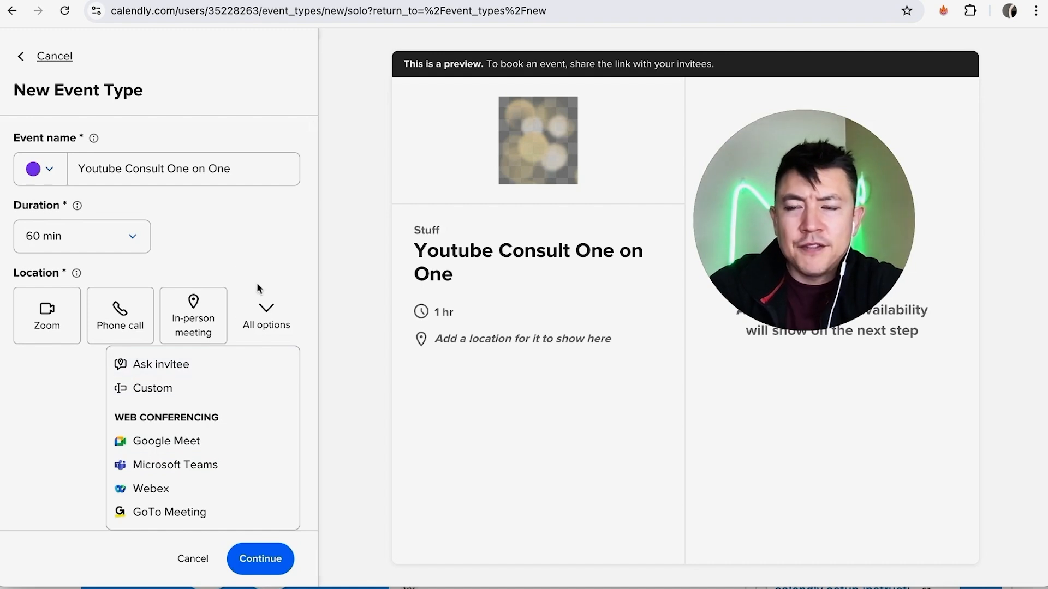
click(136, 322)
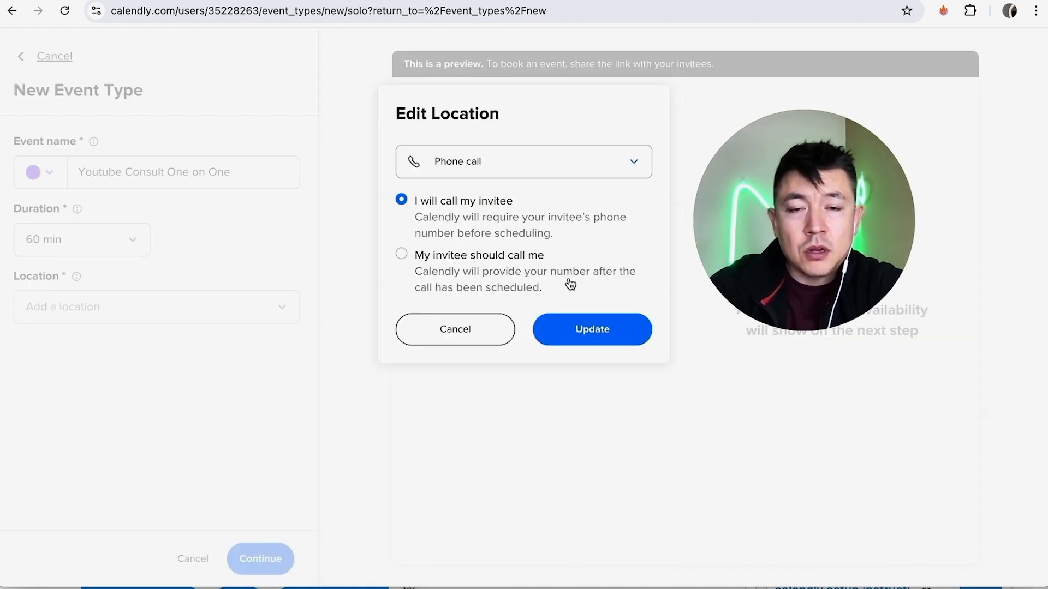
click(582, 327)
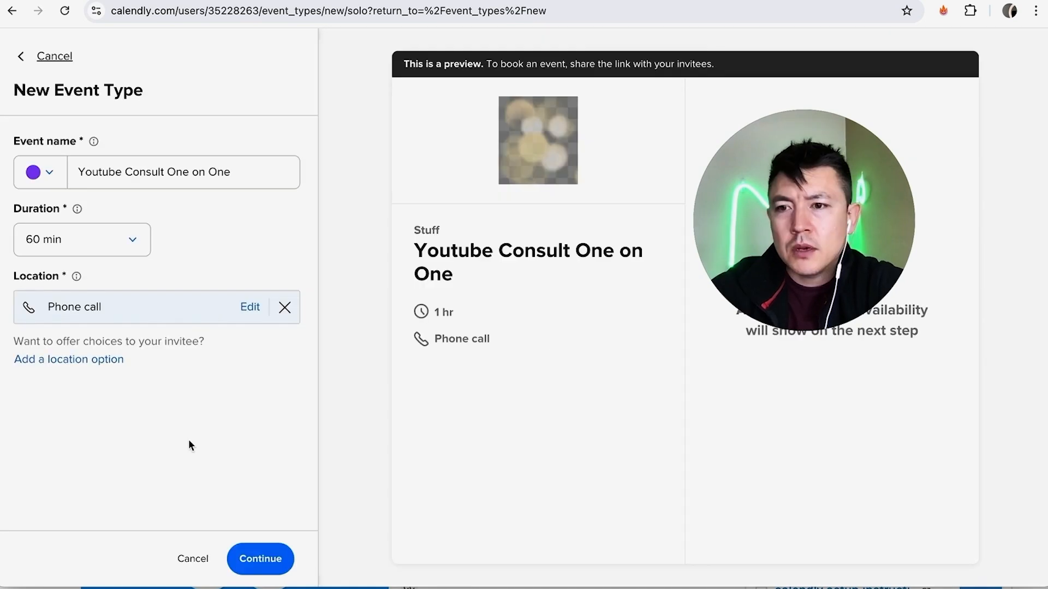
click(268, 559)
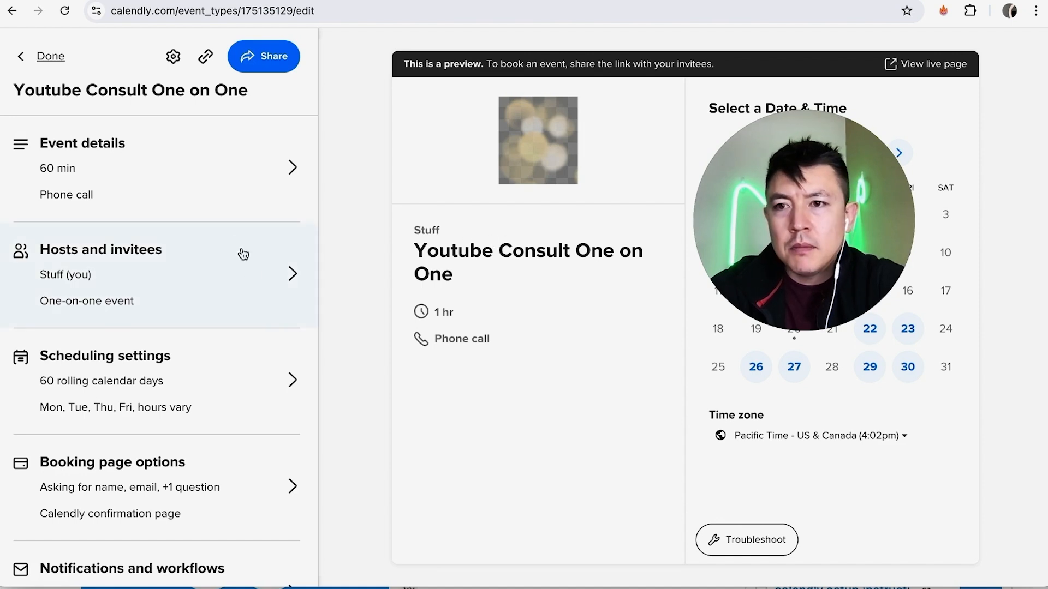
- In the event's booking page options, enable payment collection with PayPal and set the amount to 500.25 USD
scroll(240, 217, down, 1)
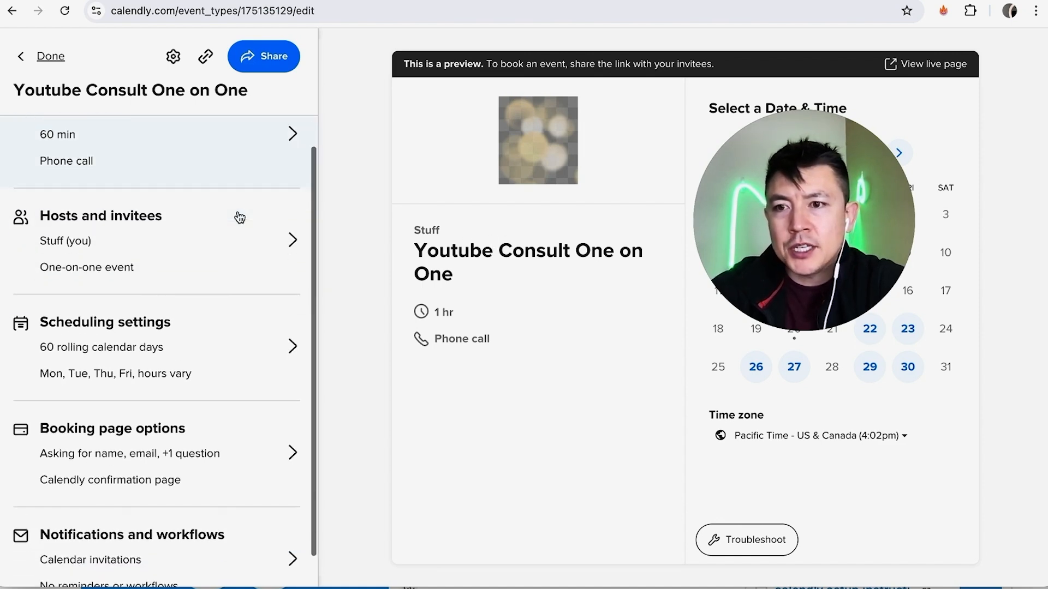
scroll(240, 217, down, 1)
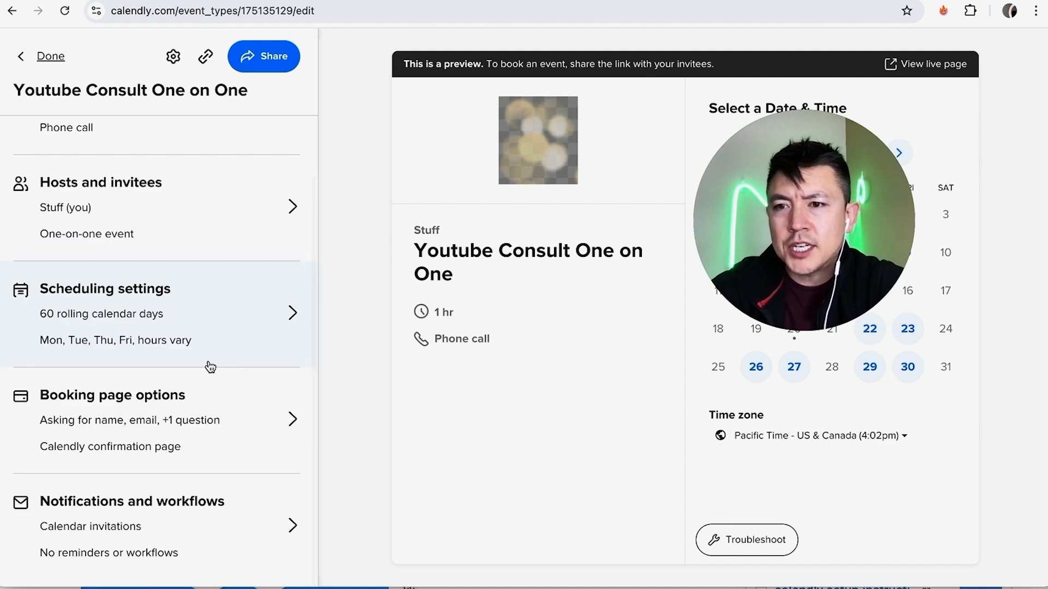
click(252, 428)
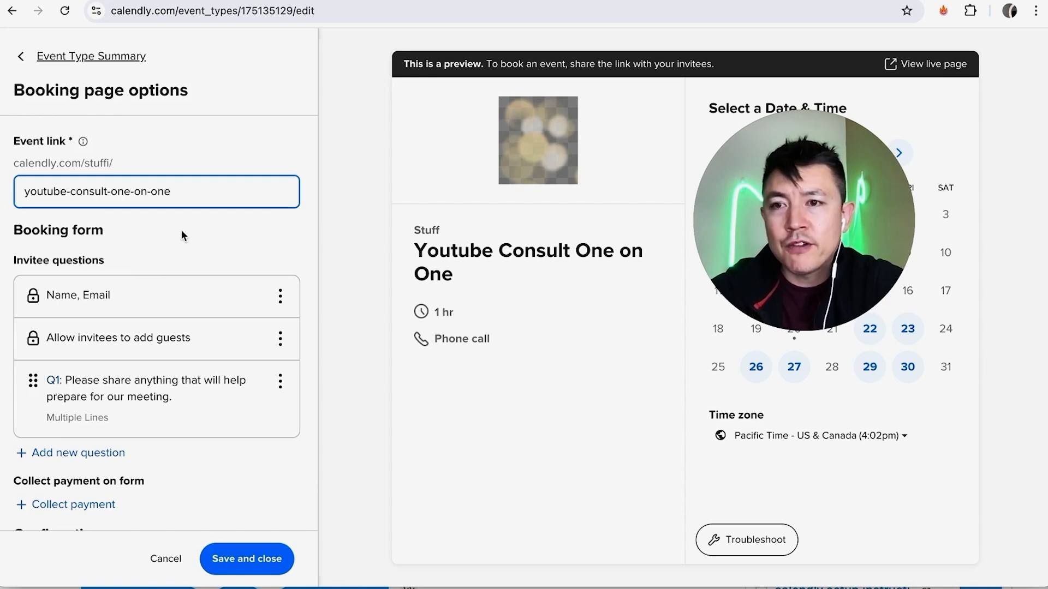
scroll(182, 235, down, 1)
scroll(181, 235, down, 3)
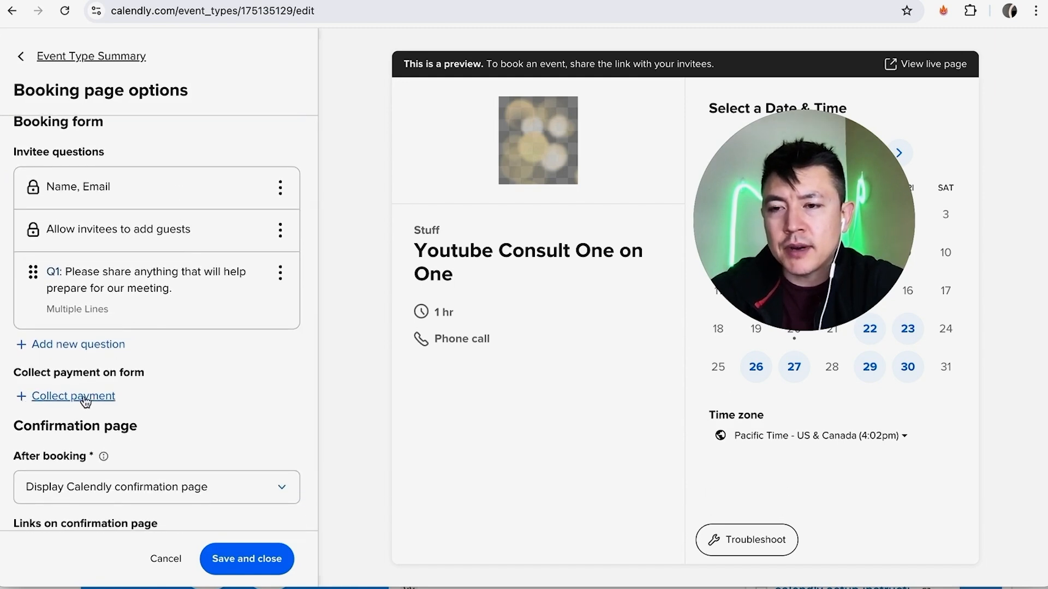
click(96, 402)
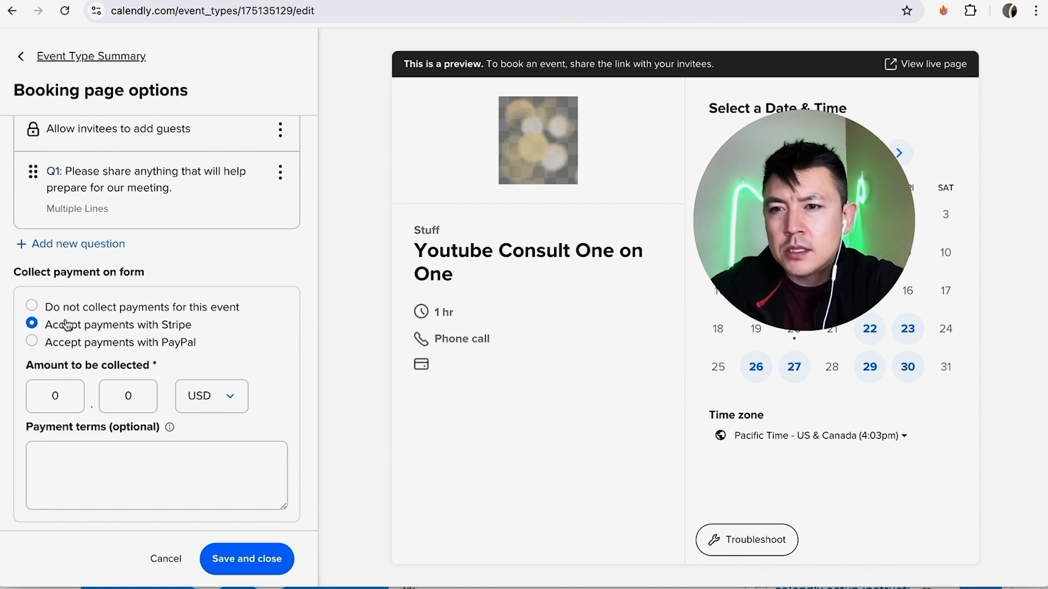
click(32, 341)
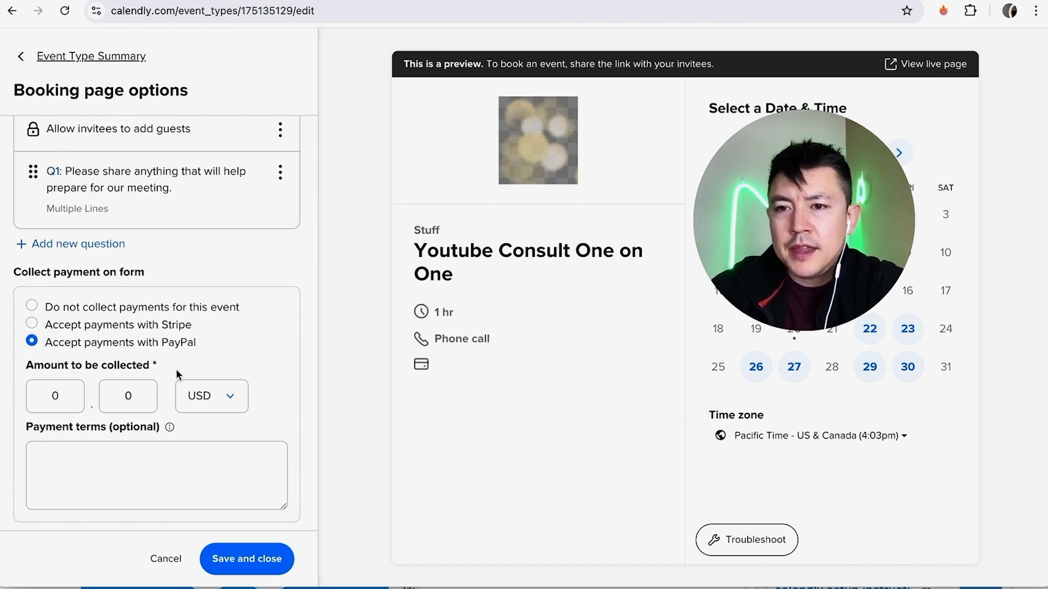
click(59, 405)
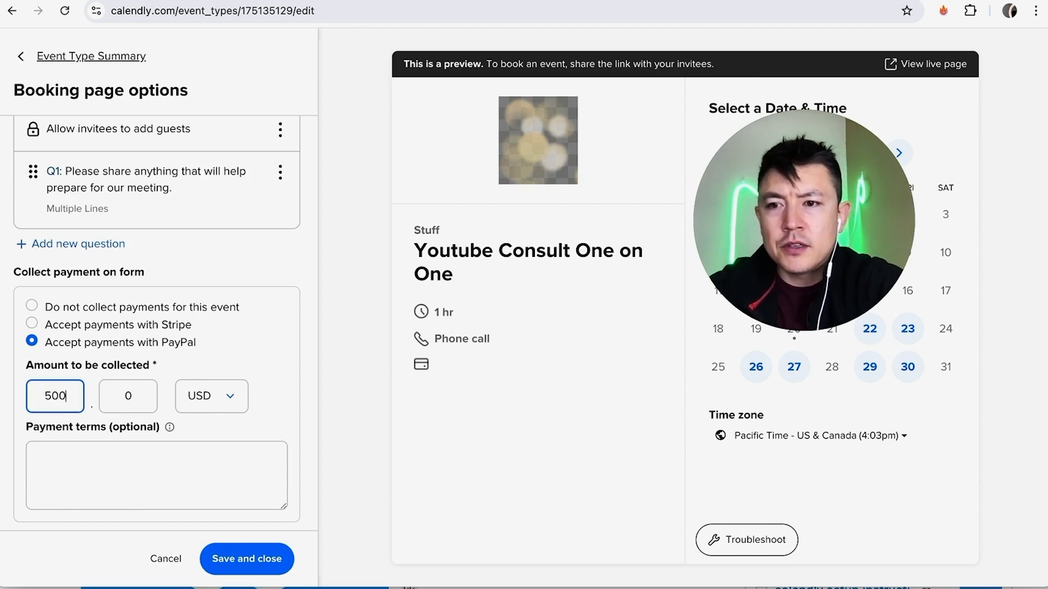
click(138, 393)
text(5025)
click(438, 375)
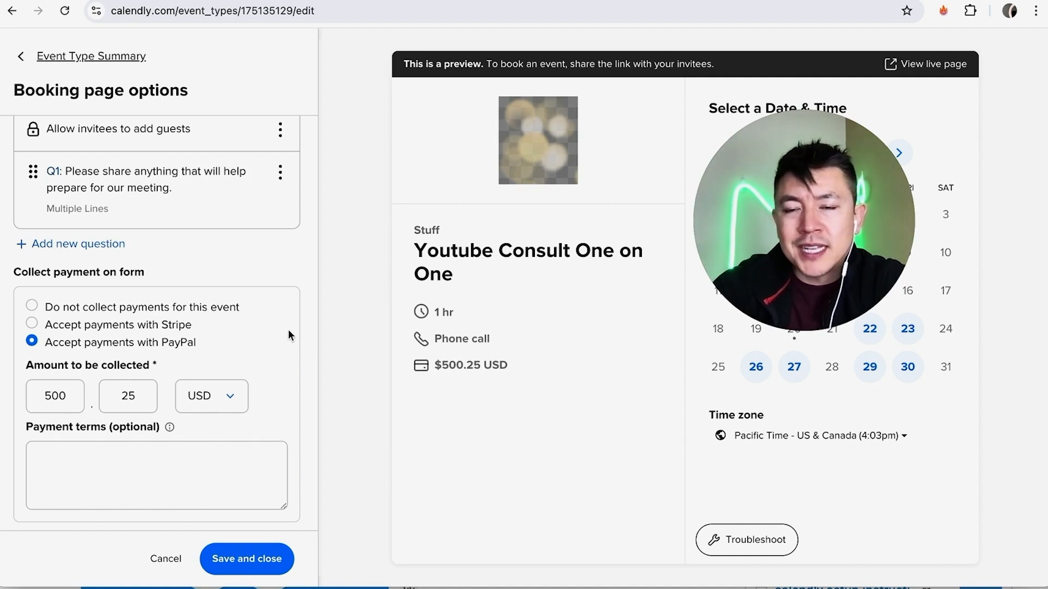
- Enter the payment terms "NO REFUNDS IF NOT CANCELED WITHIN 24 HOURS OF APPOINTMENT TIME." and save the booking page options
click(149, 455)
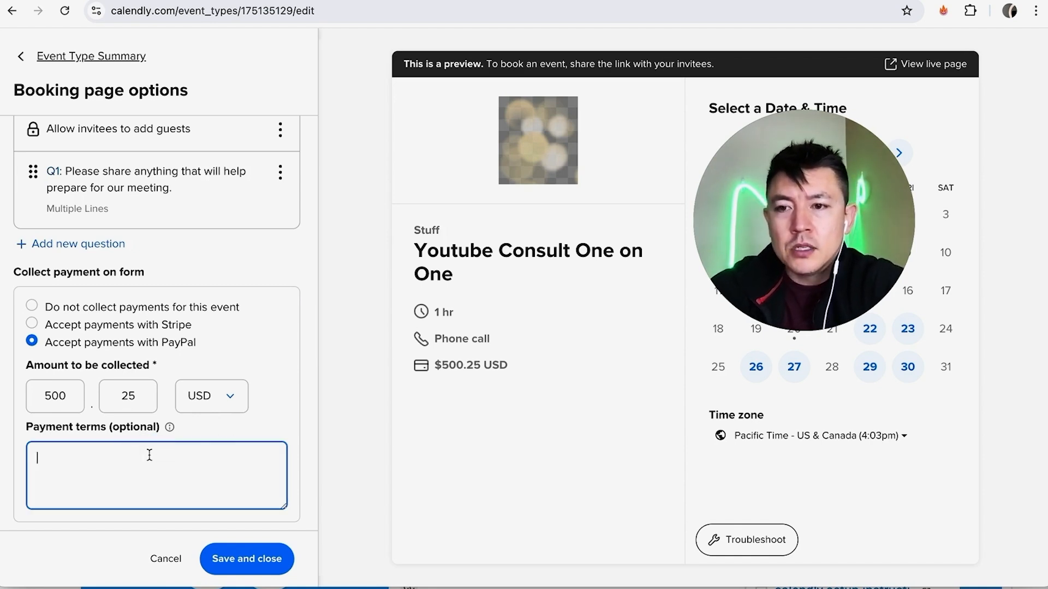
text(NO REFUNDS)
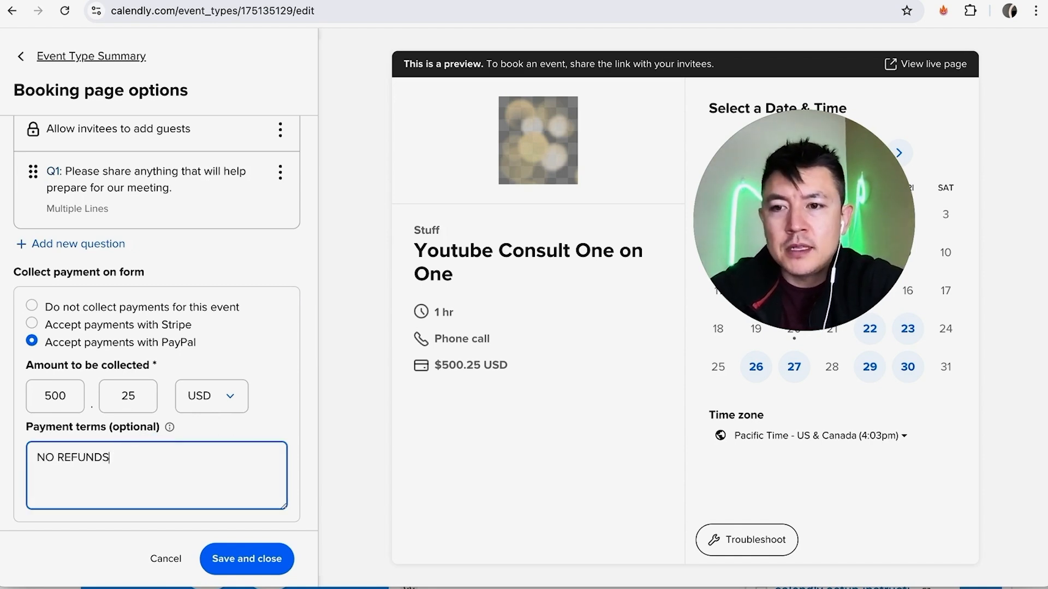
text( IF NOT CANCELED WITHIN 24 HOURS OF APPOINTMENT TIME.)
click(279, 400)
scroll(279, 398, up, 4)
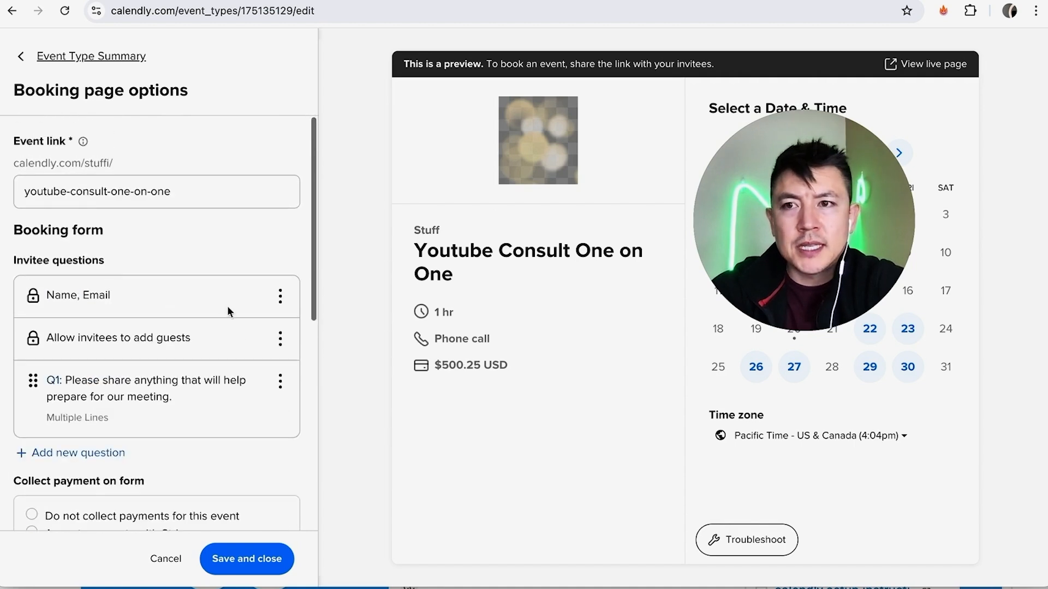
click(265, 554)
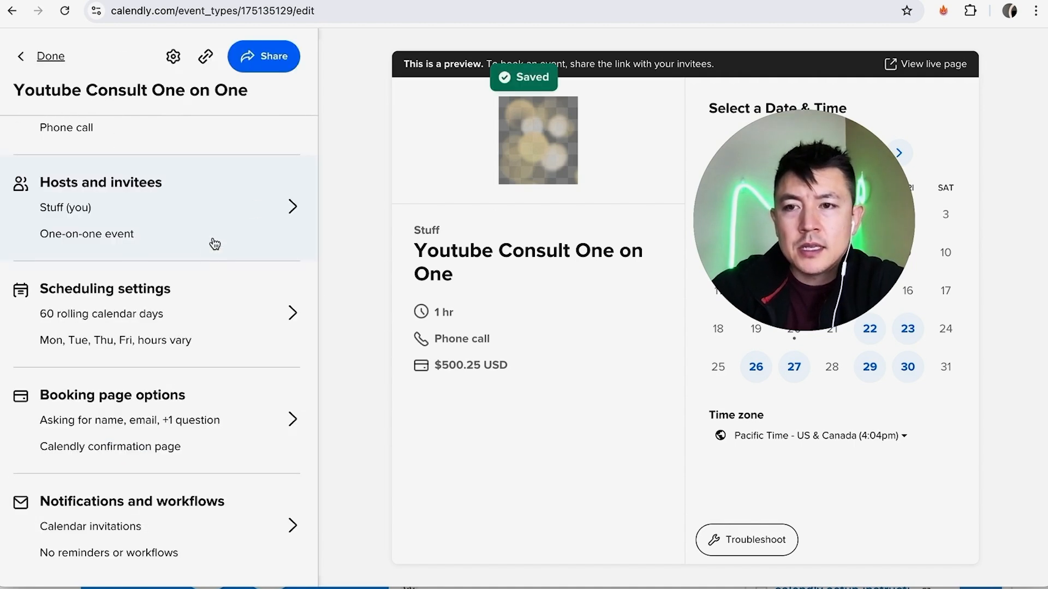
scroll(203, 267, up, 2)
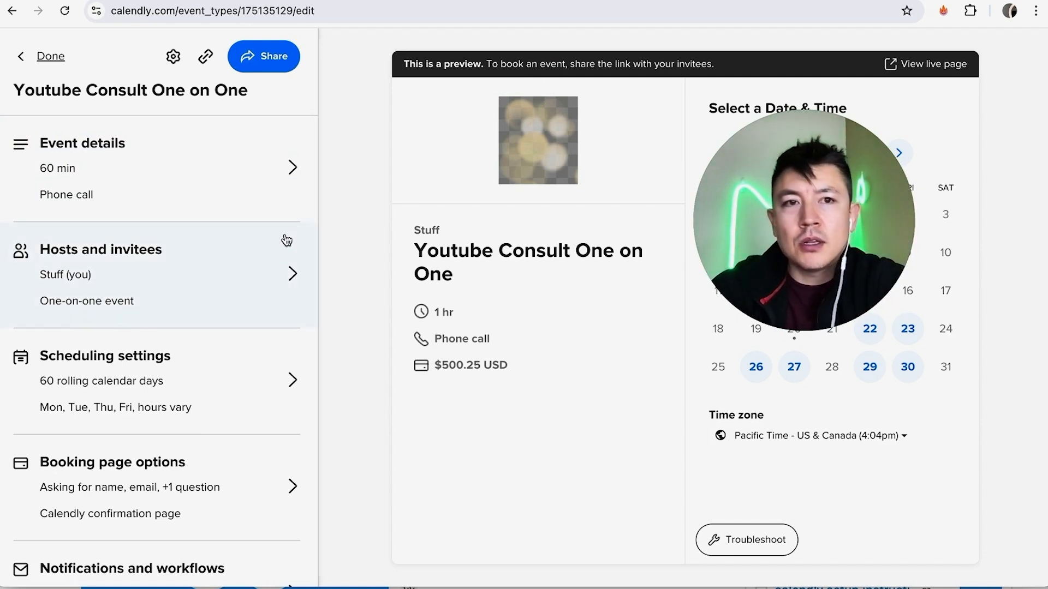
- Finish editing the event type and open the PayPal integration from the Payments category of Integrations & apps
click(51, 57)
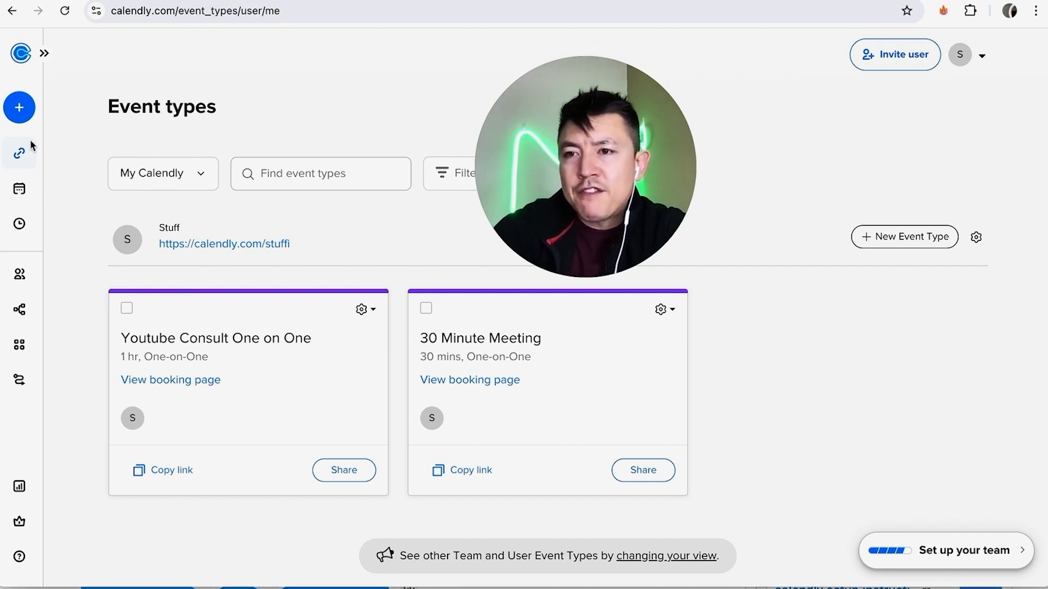
click(18, 346)
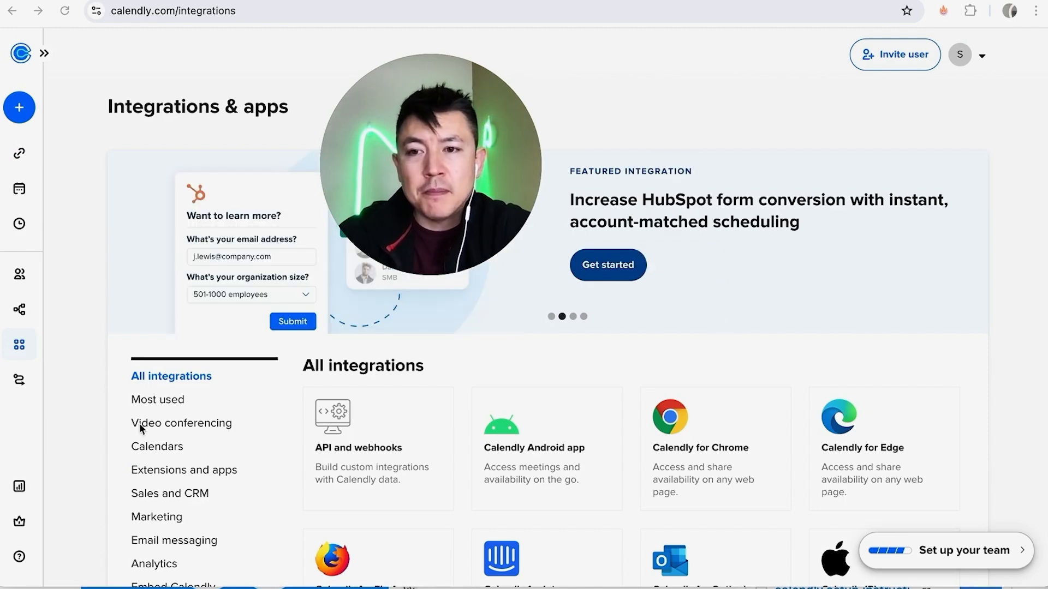
scroll(139, 423, down, 4)
click(152, 409)
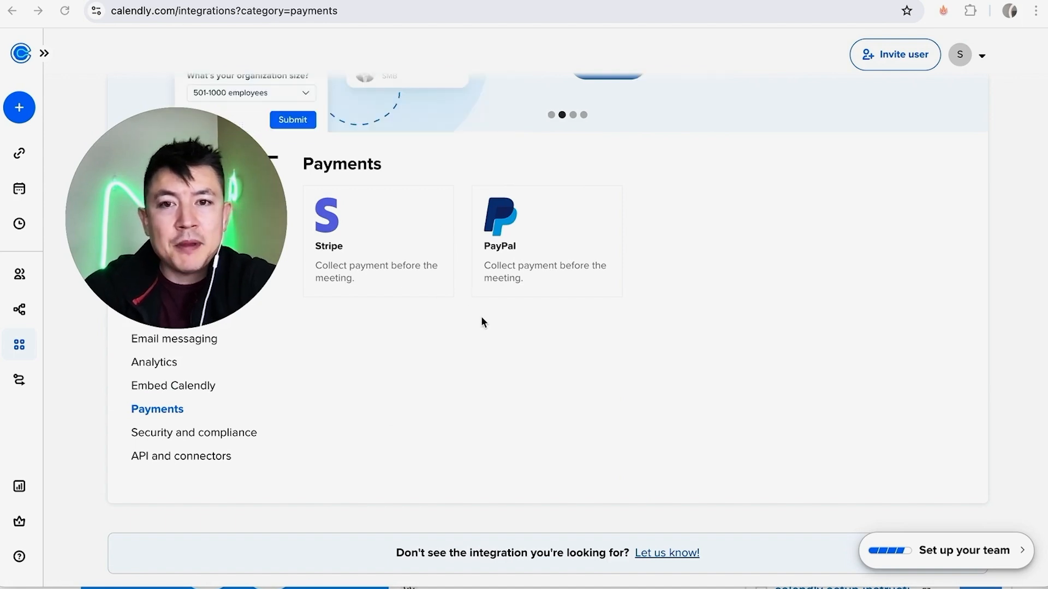
click(521, 235)
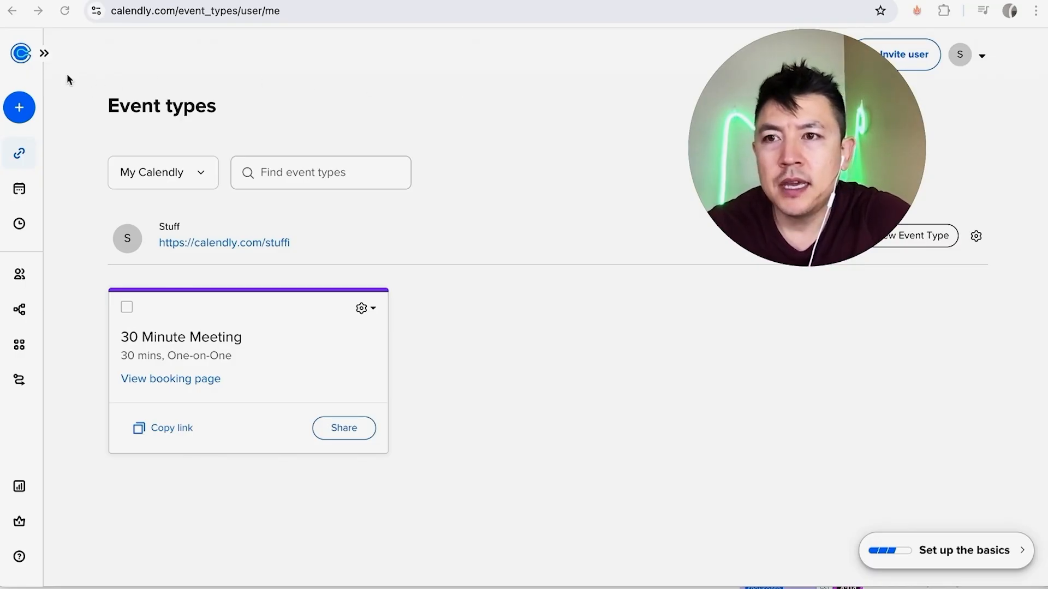
- Start a user invitation from the Users page of the Admin center and enter the invitee's e-mail address
click(24, 522)
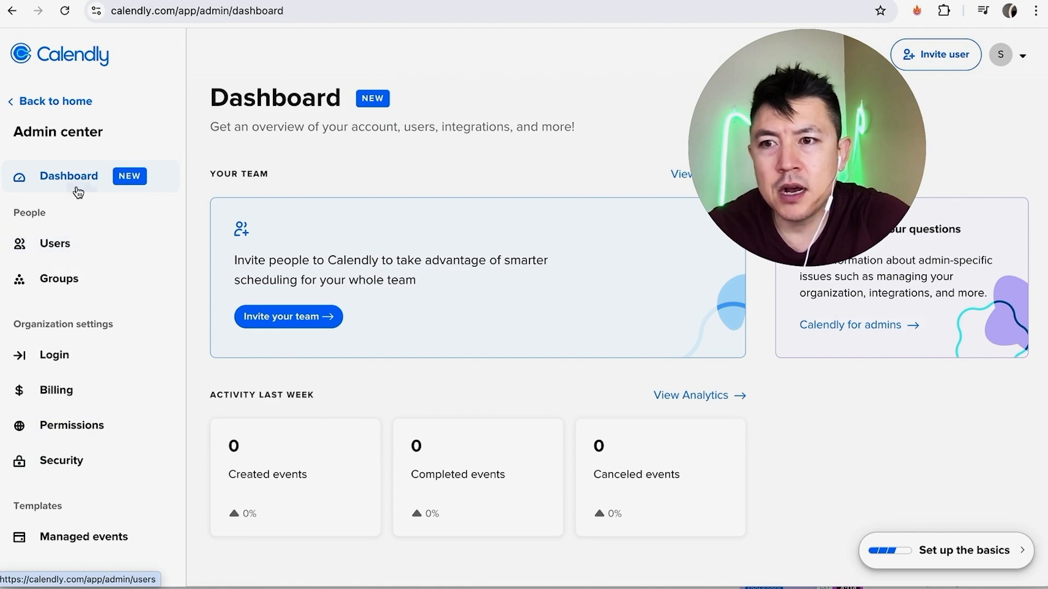
click(68, 250)
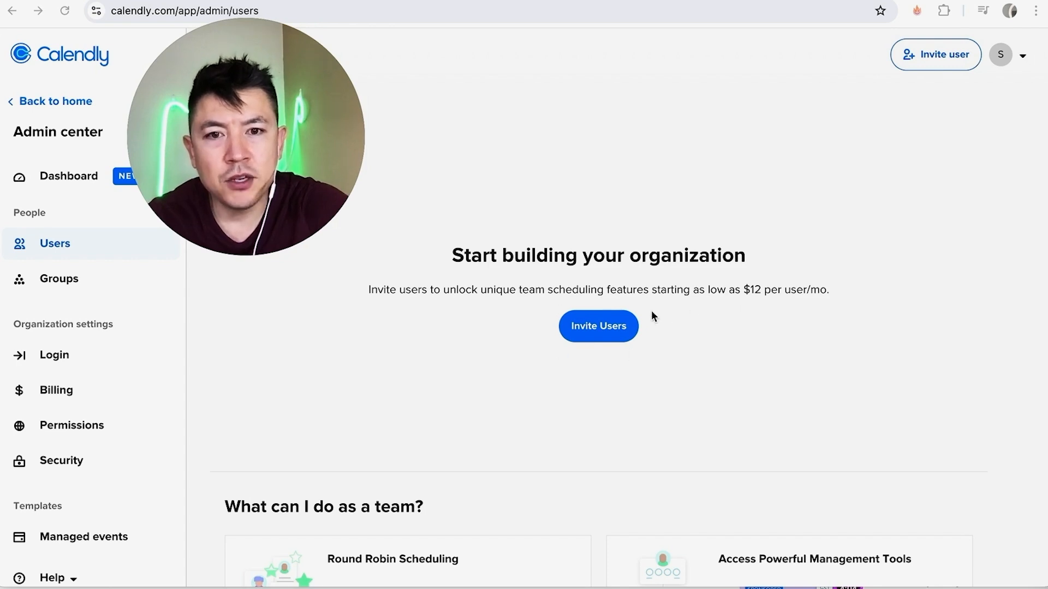
click(919, 57)
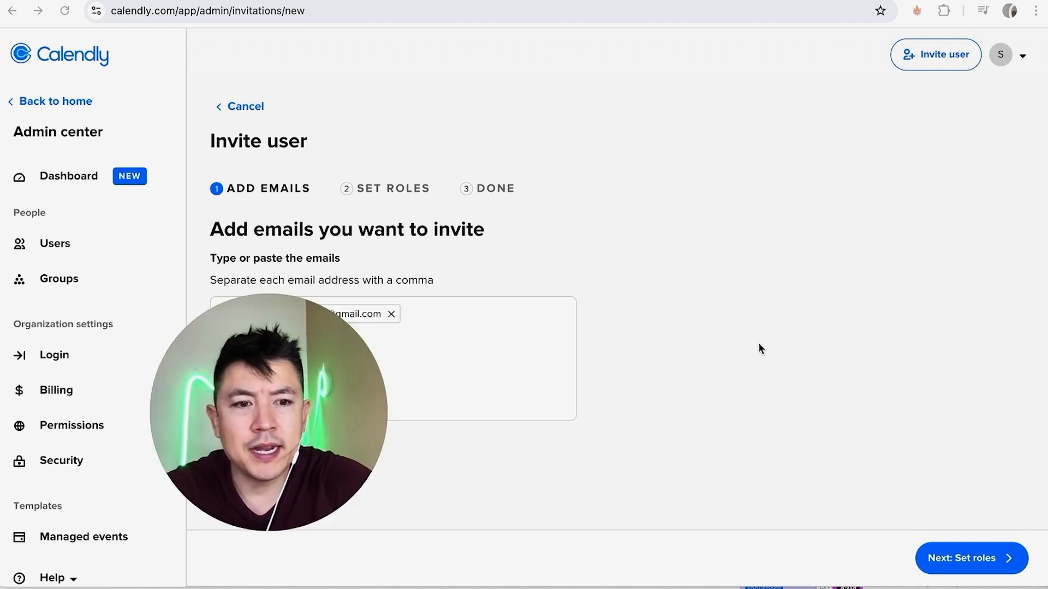
- Set the invitee's role to User and send the invitation
click(959, 557)
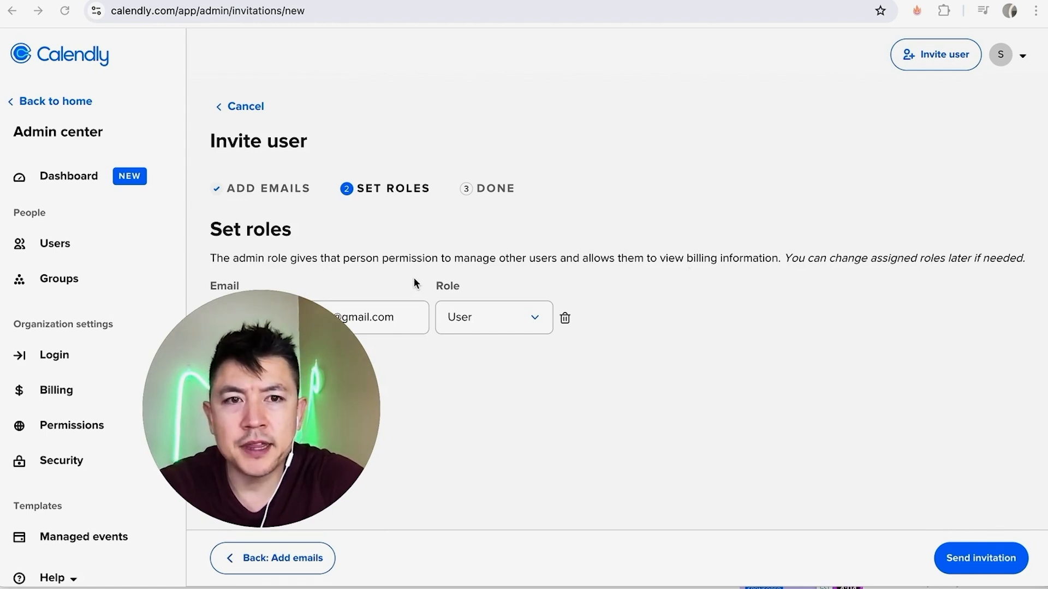
click(530, 321)
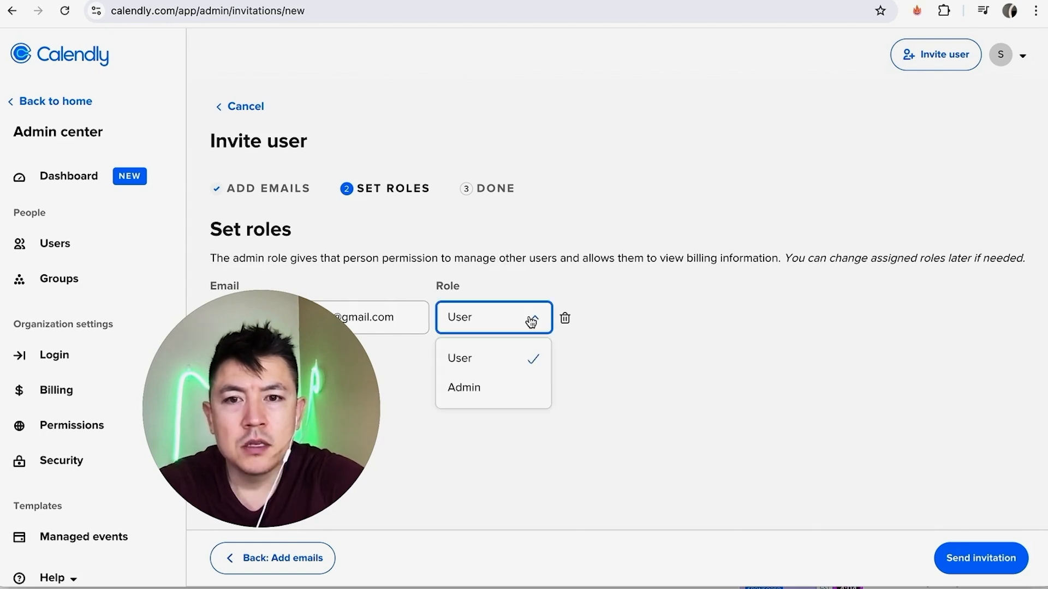
click(494, 364)
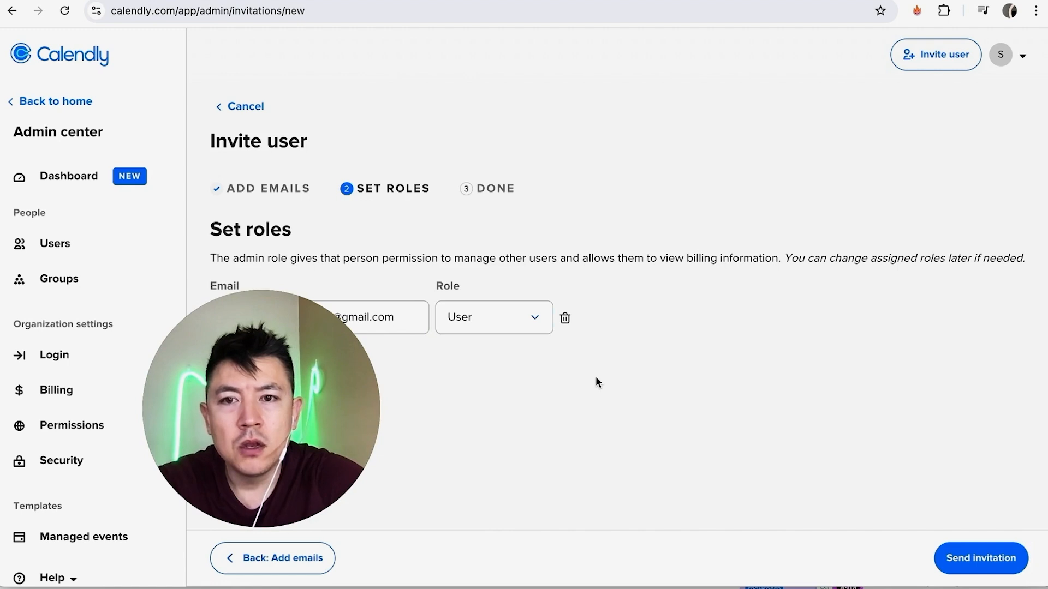
click(969, 562)
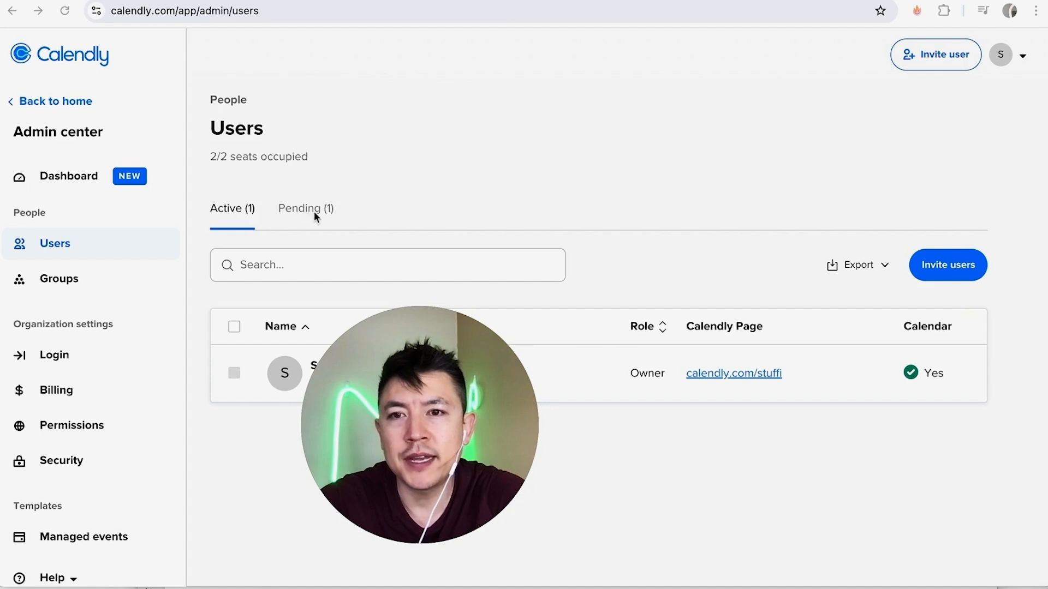
- View the pending invitations on the Admin center's Users page and check the actions available for the invite
click(298, 211)
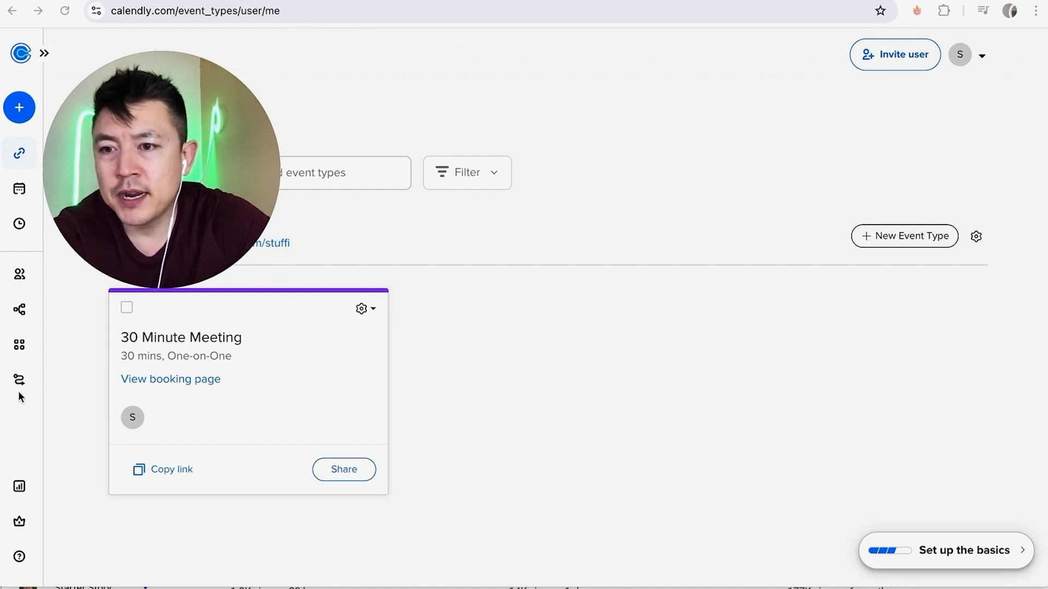
click(20, 523)
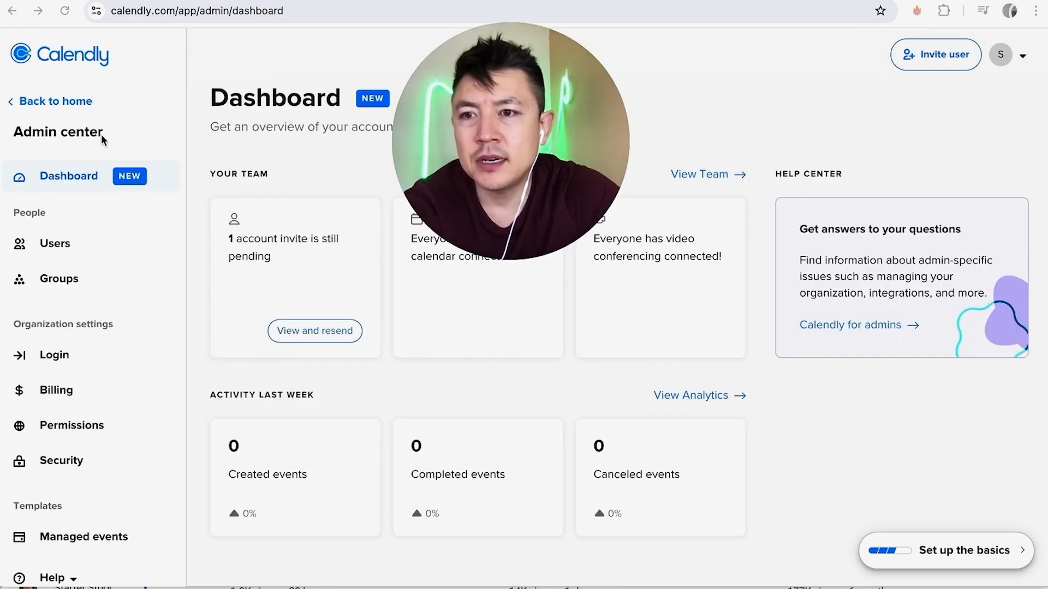
click(61, 248)
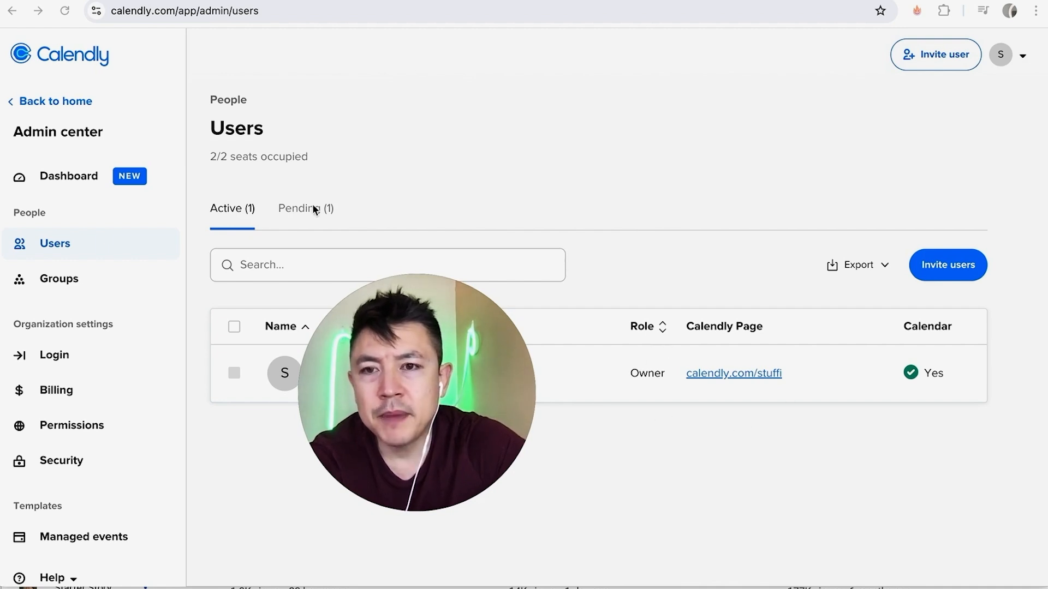
click(296, 210)
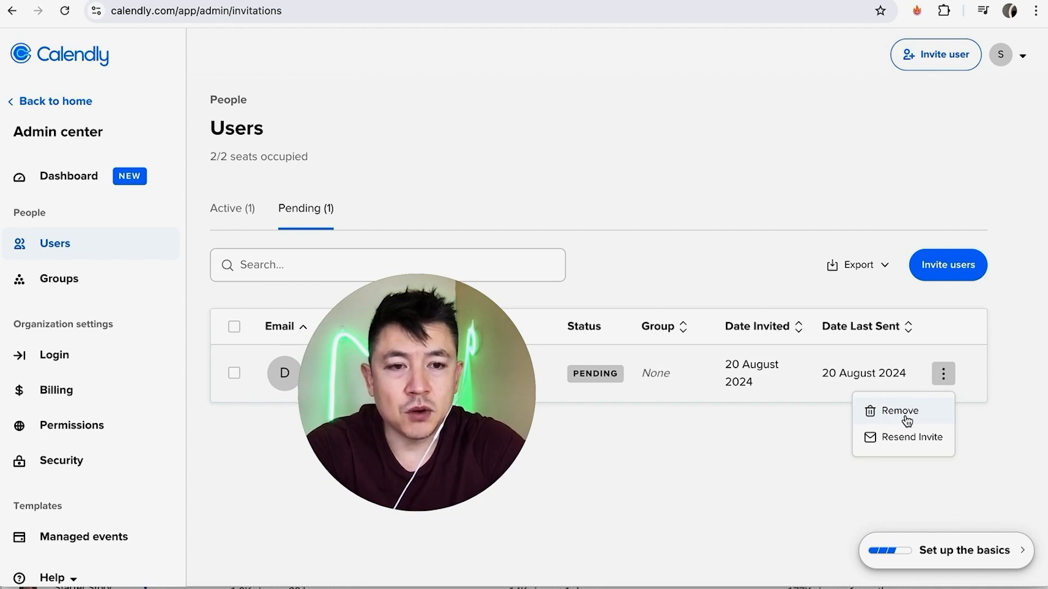
click(758, 453)
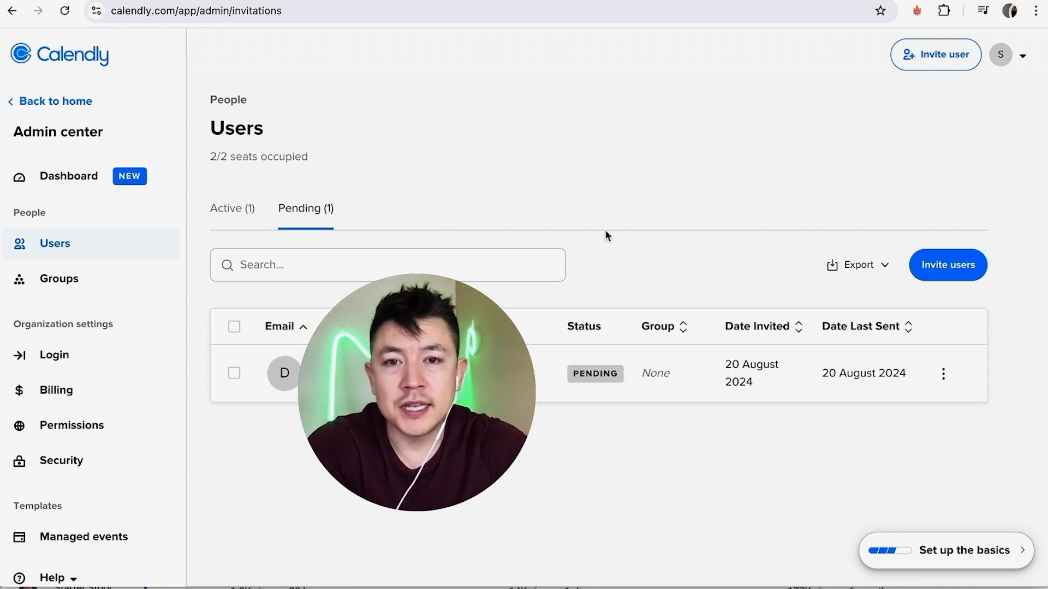
- Select the pending invitation and remove it, confirming the cancellation
click(234, 374)
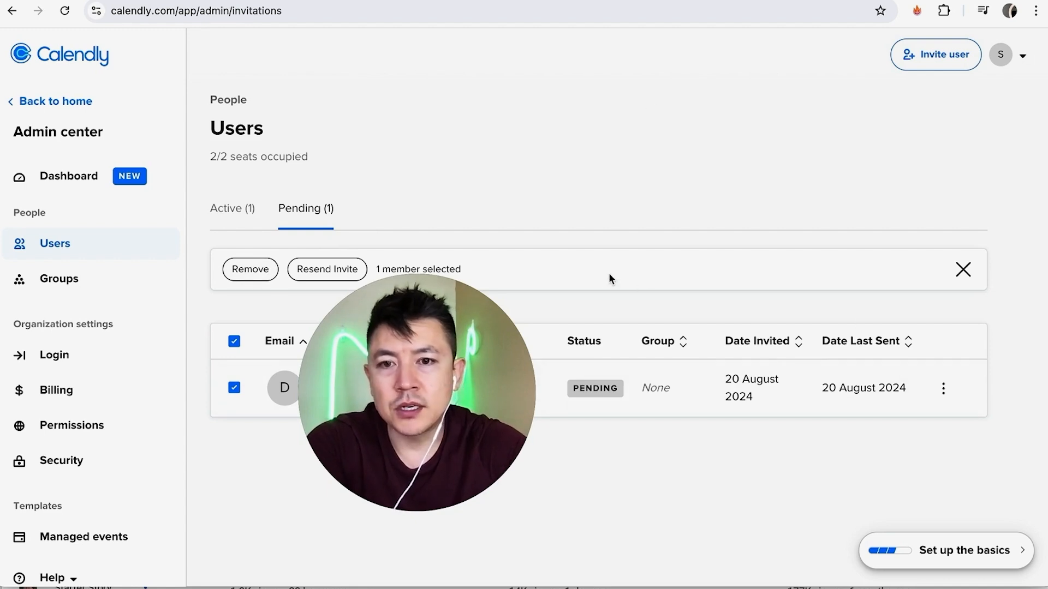
click(246, 270)
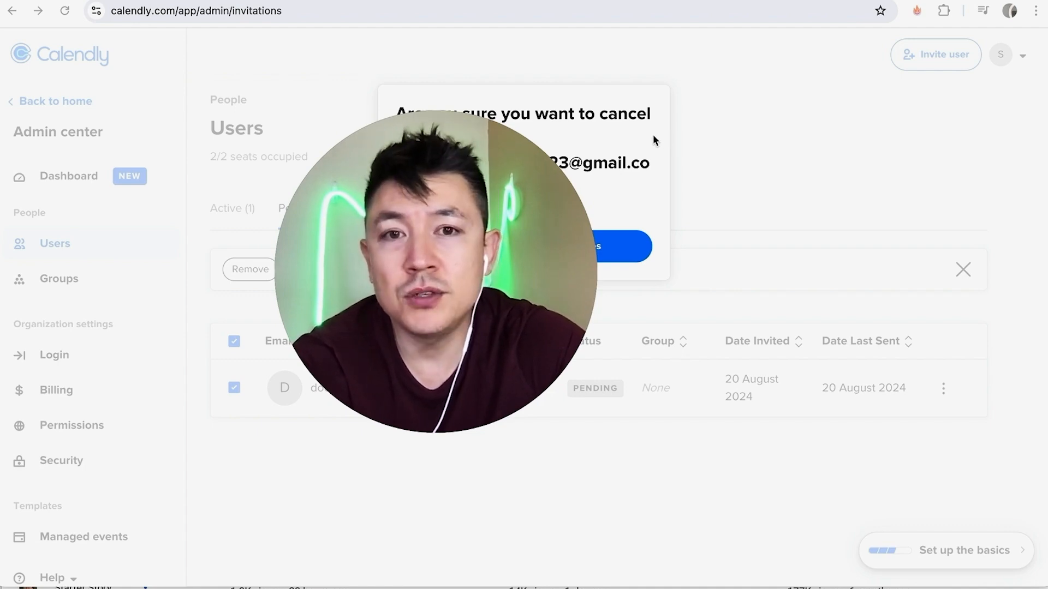
click(645, 249)
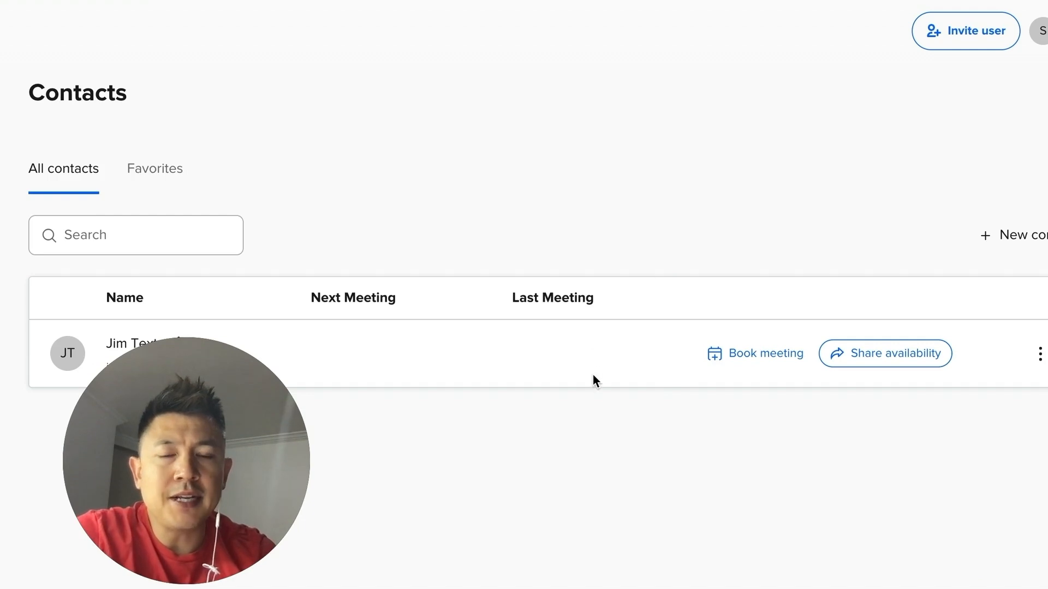
- Remove the only contact in the Contacts list and confirm the removal
scroll(597, 386, down, 1)
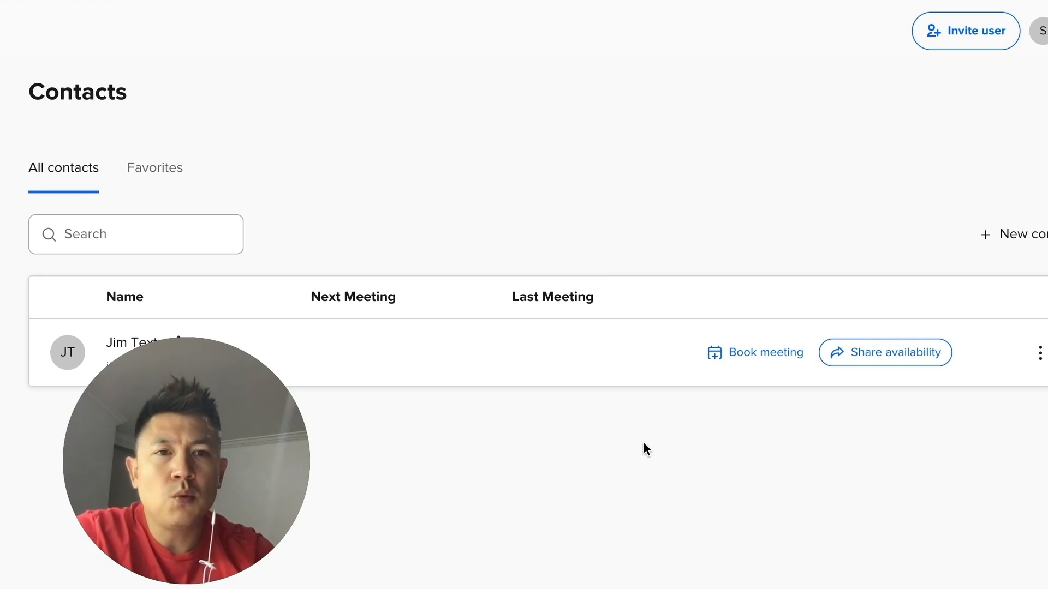
click(1040, 355)
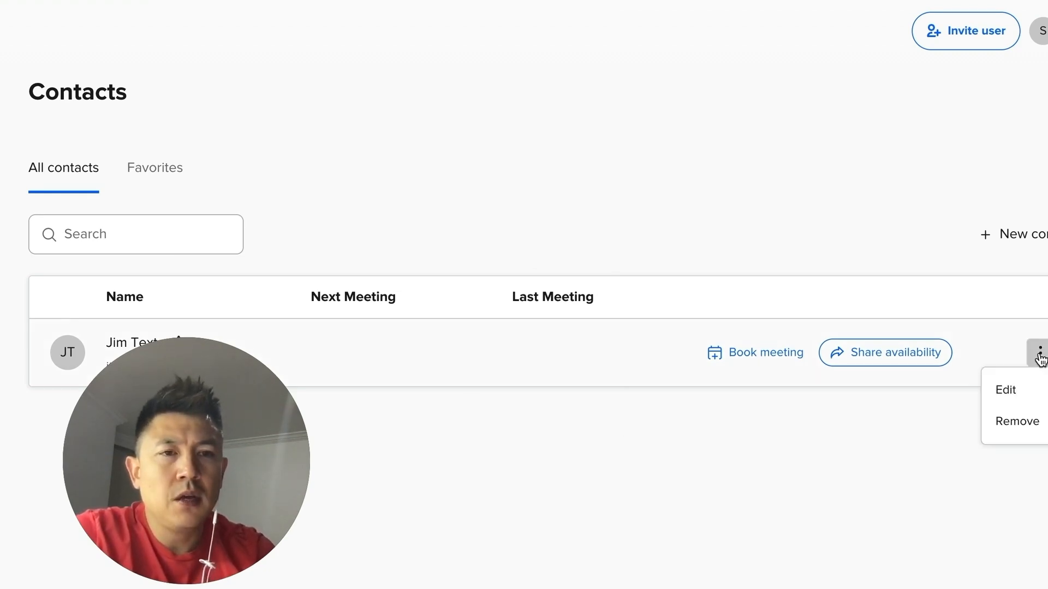
click(1029, 429)
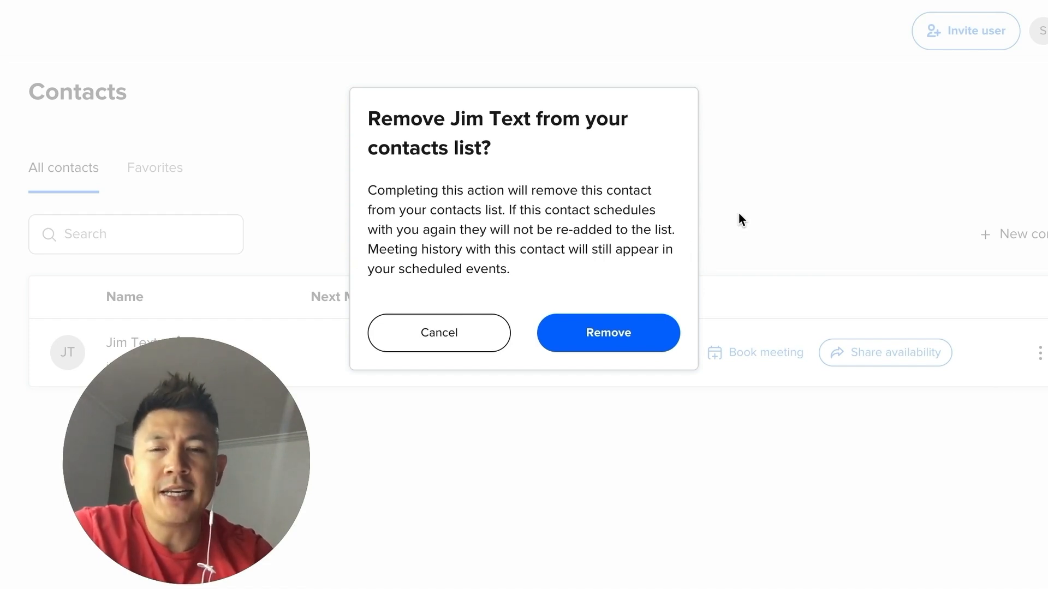
click(575, 349)
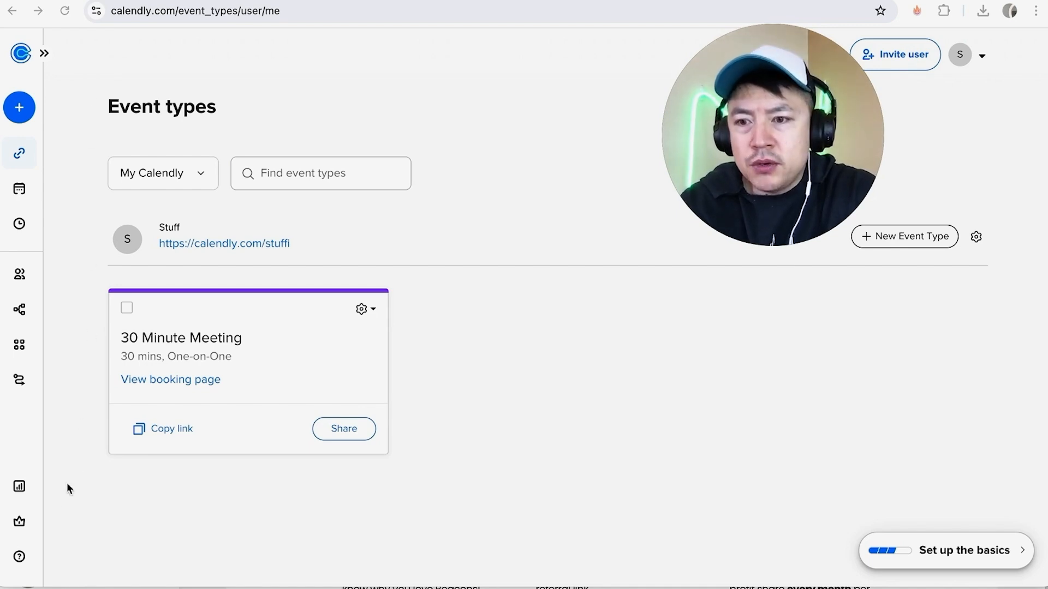
- In the Admin center's billing settings, downgrade the Standard monthly subscription to the Free plan and confirm the cancellation
click(24, 523)
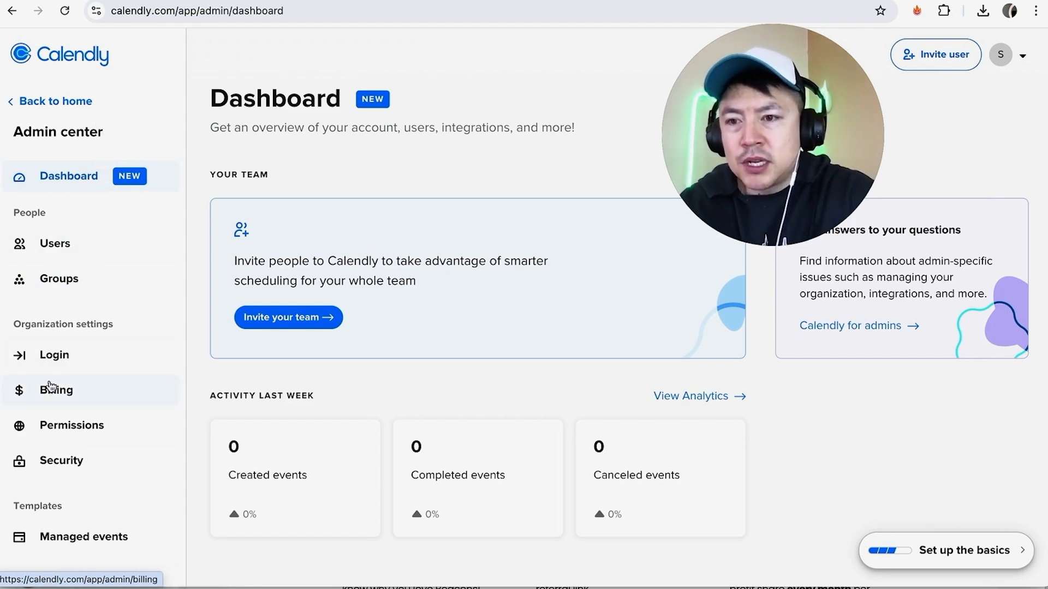
click(83, 401)
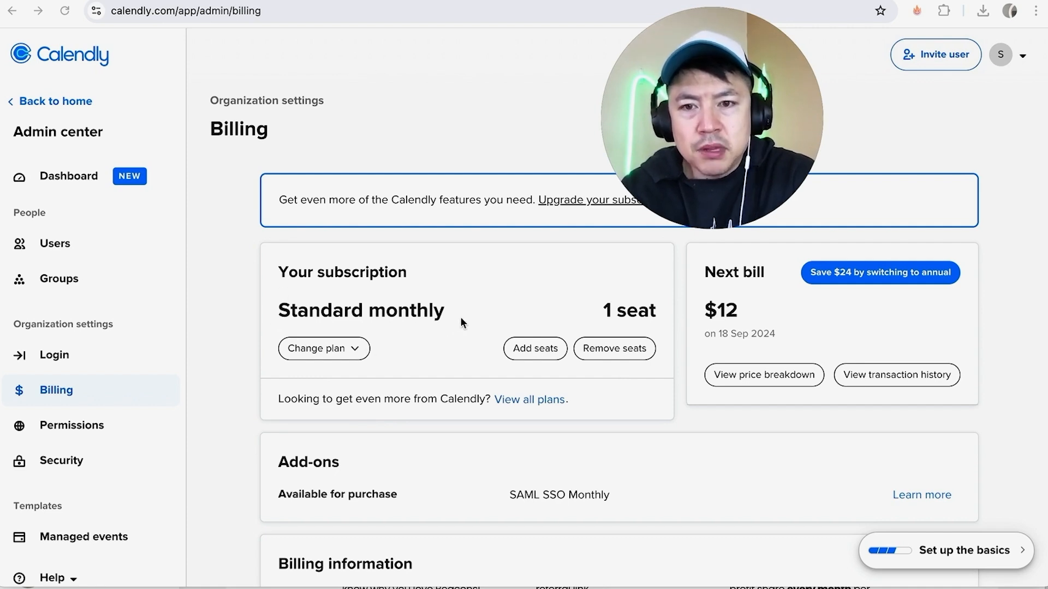
click(355, 352)
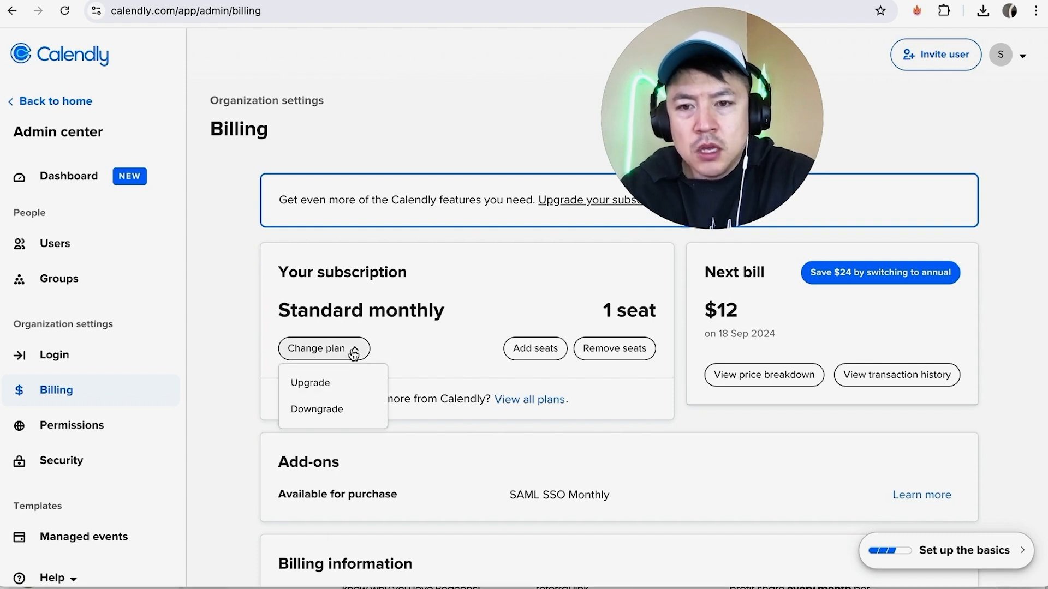
click(326, 413)
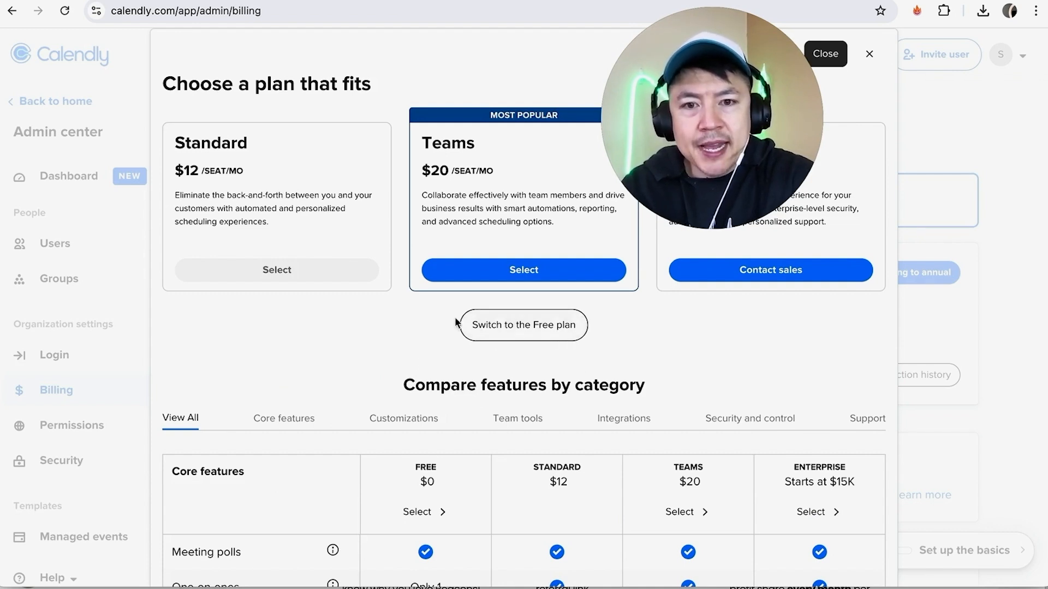
click(492, 331)
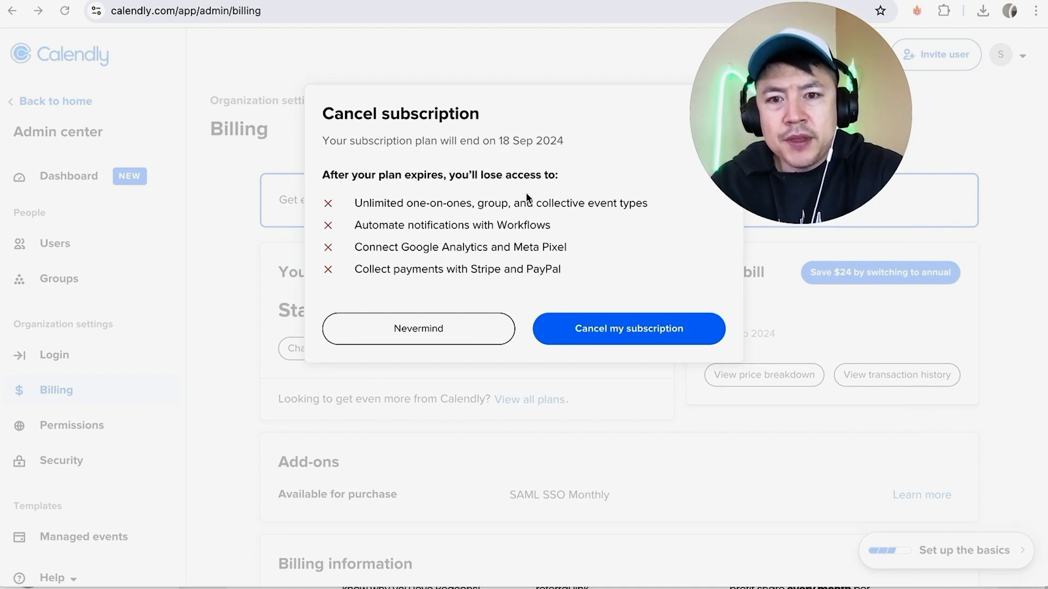
click(590, 334)
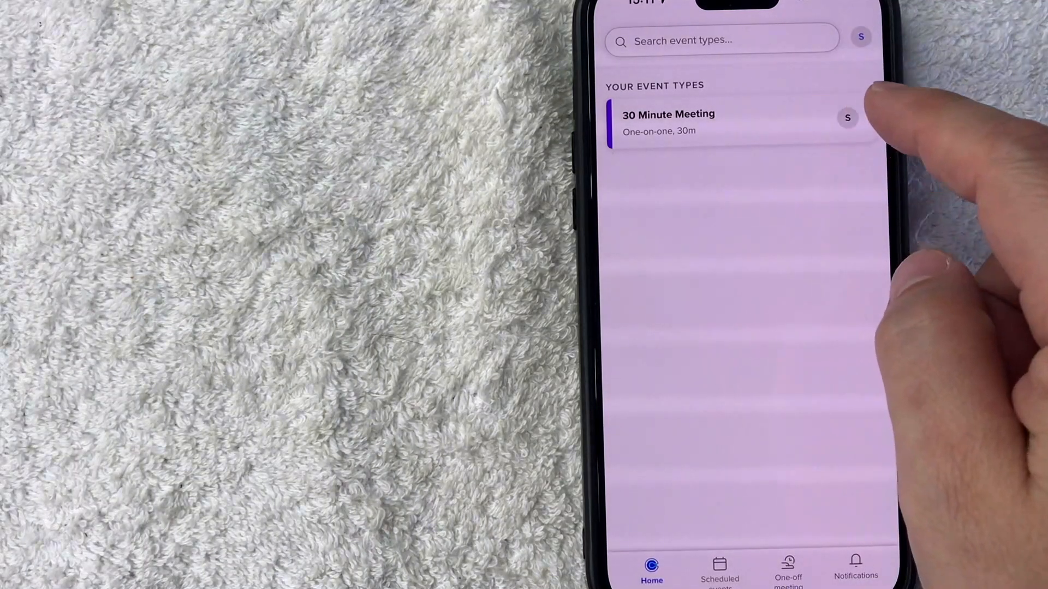
- Switch to the Calendly mobile app and start deleting the account from its Account settings
click(861, 37)
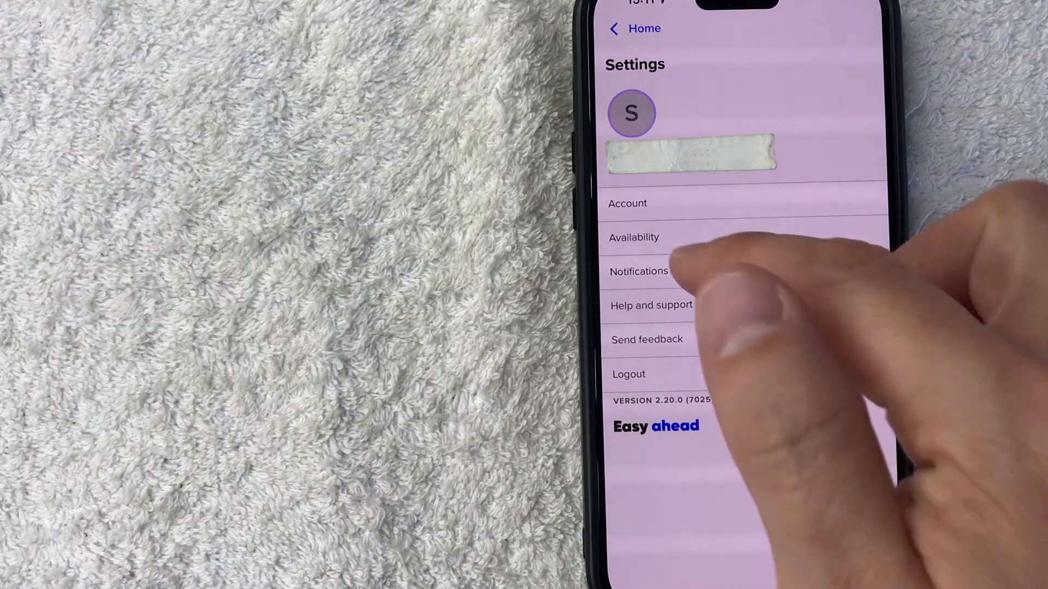
click(704, 203)
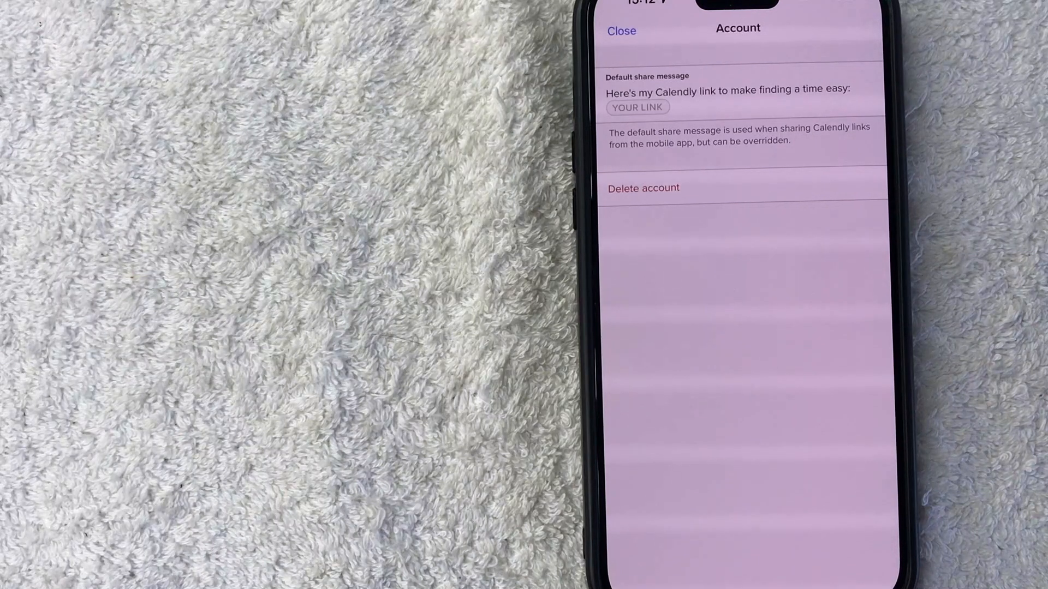
click(663, 190)
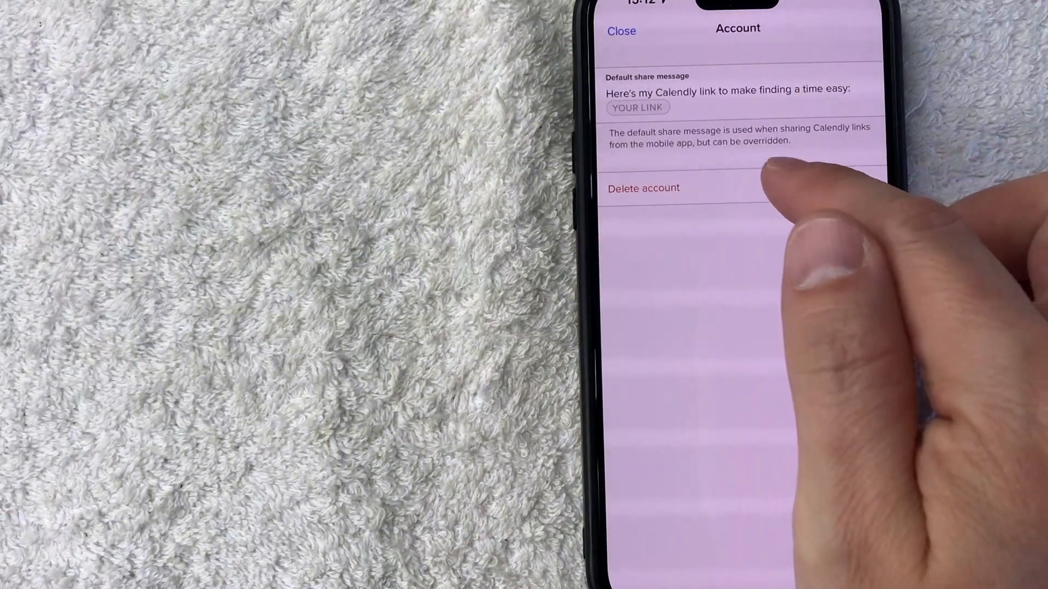